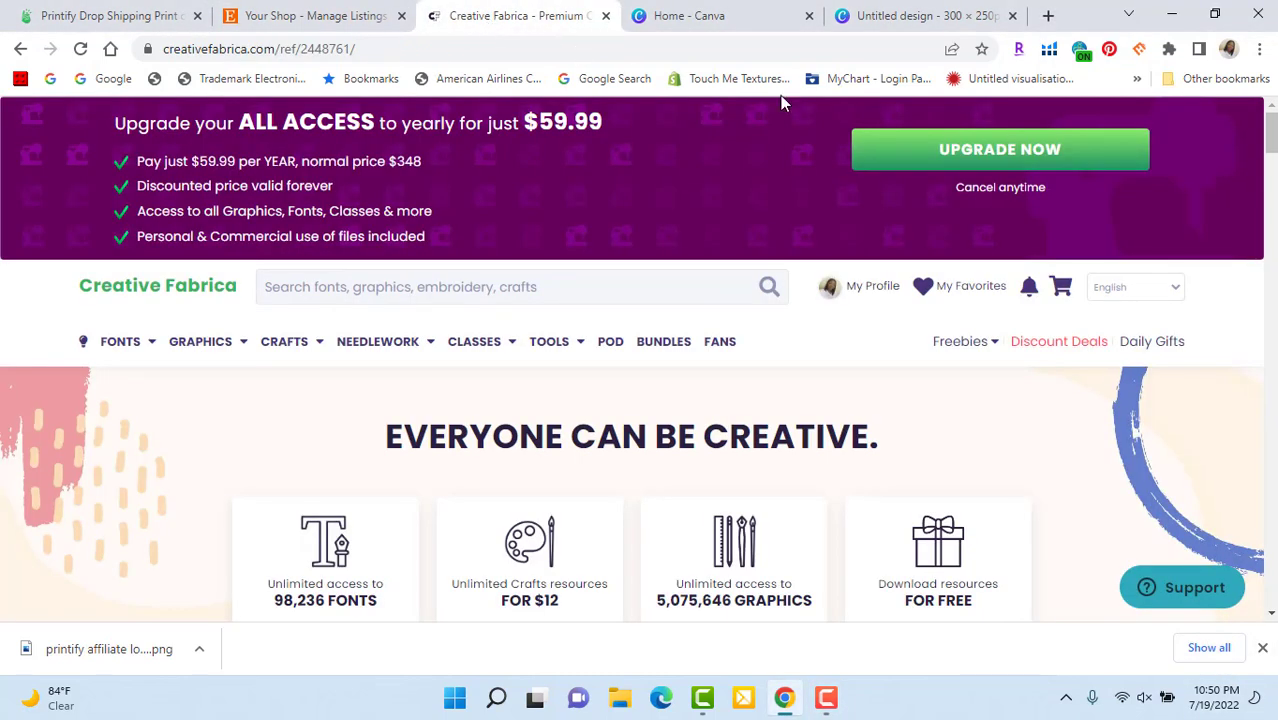
Step: Search Creative Fabrica's print-on-demand assets for "womens rights" and look through the suggested designs
{"action": "left_click", "coordinate": [610, 342]}
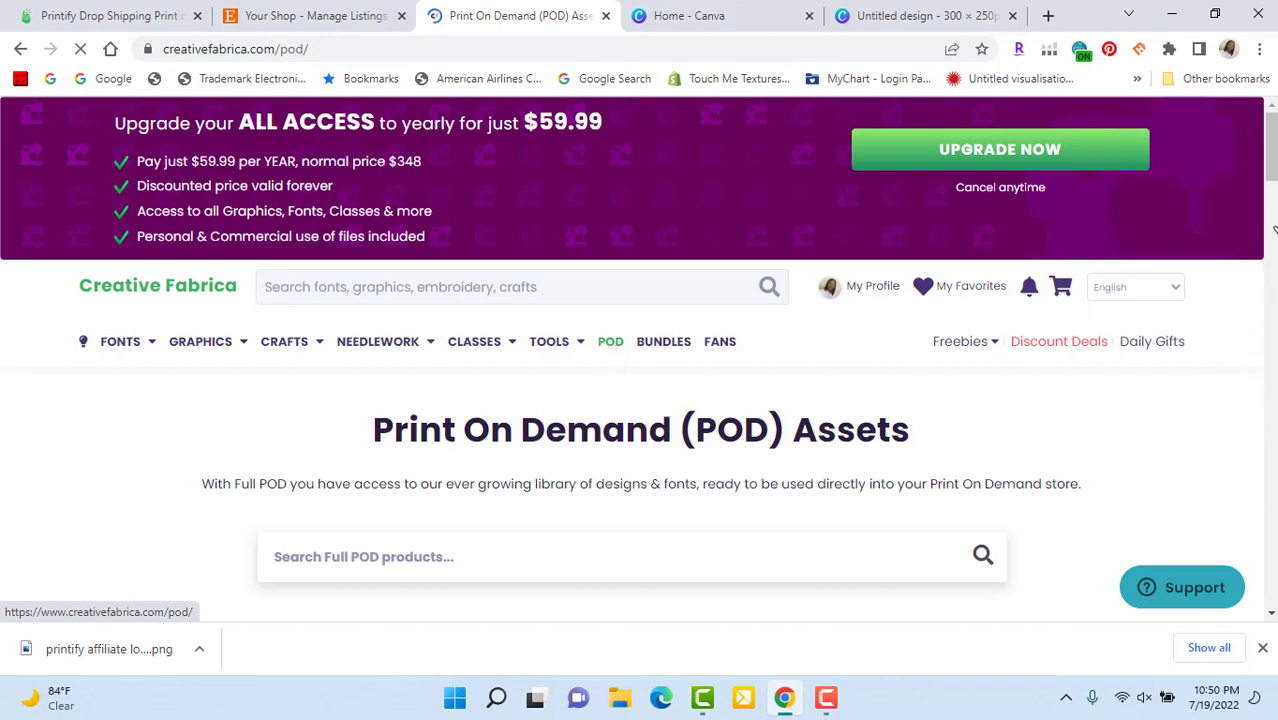
{"action": "left_click", "coordinate": [385, 558]}
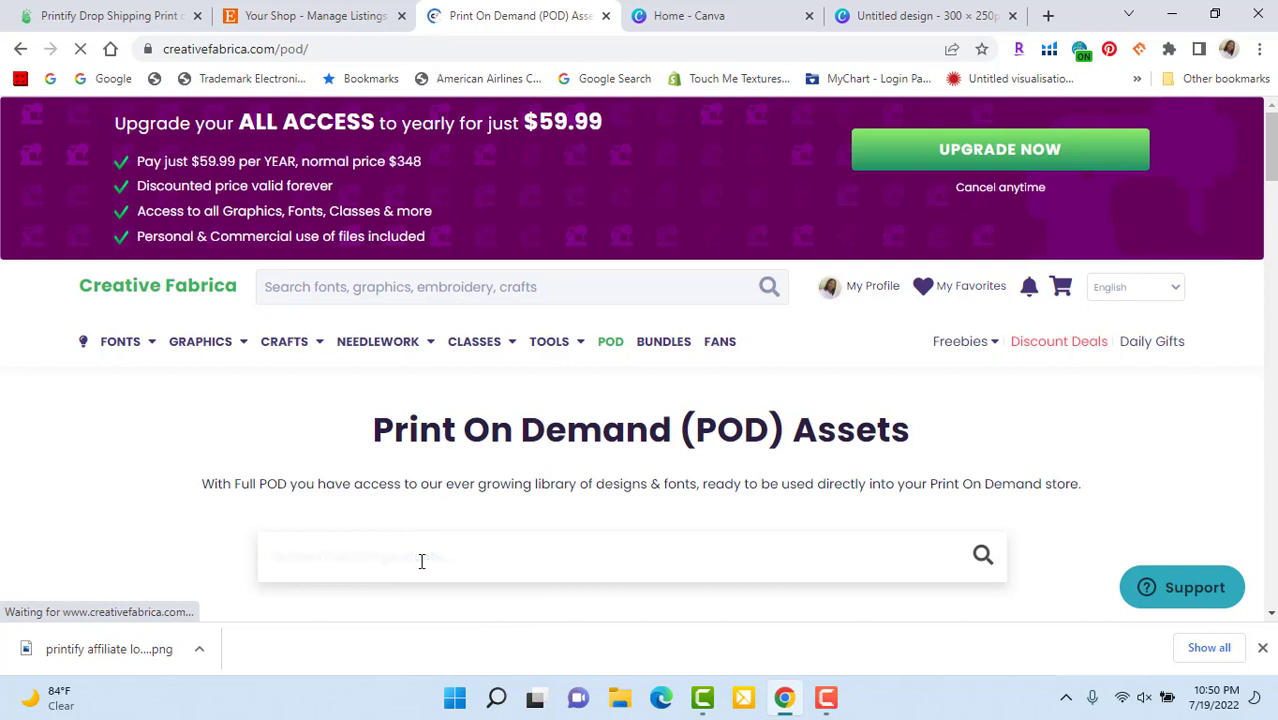
{"action": "type", "text": "w"}
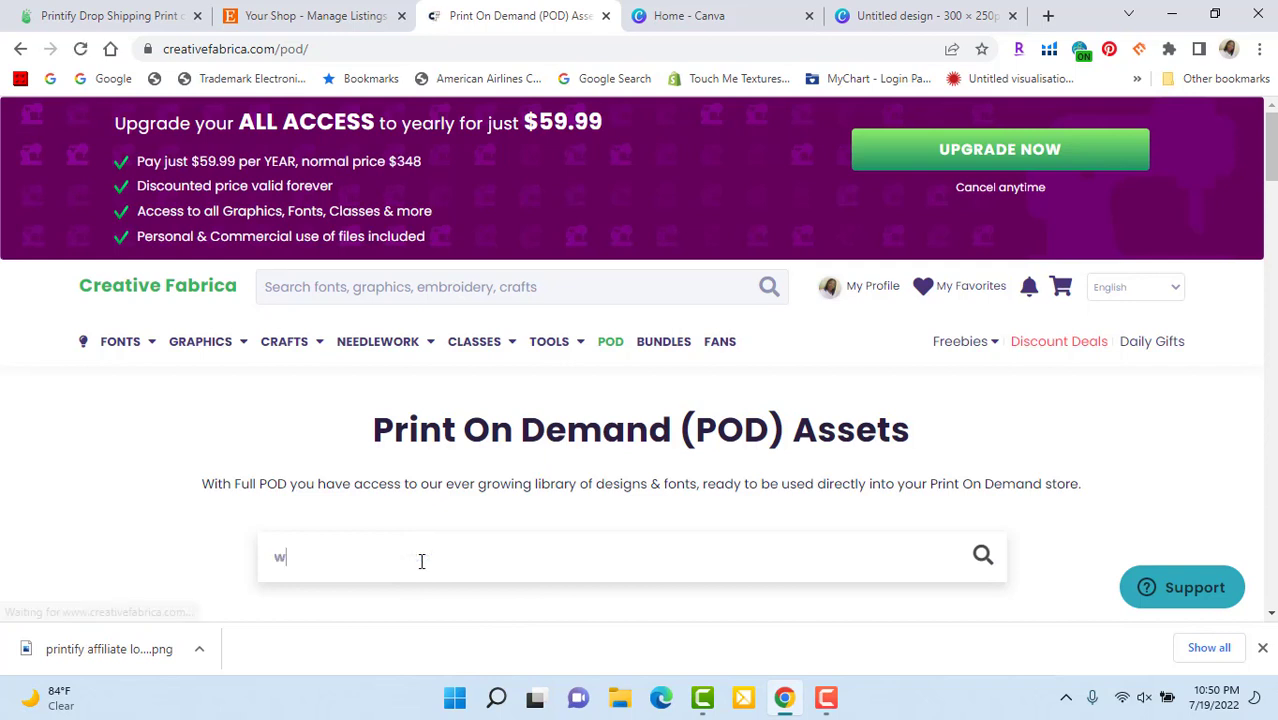
{"action": "type", "text": "omens Day"}
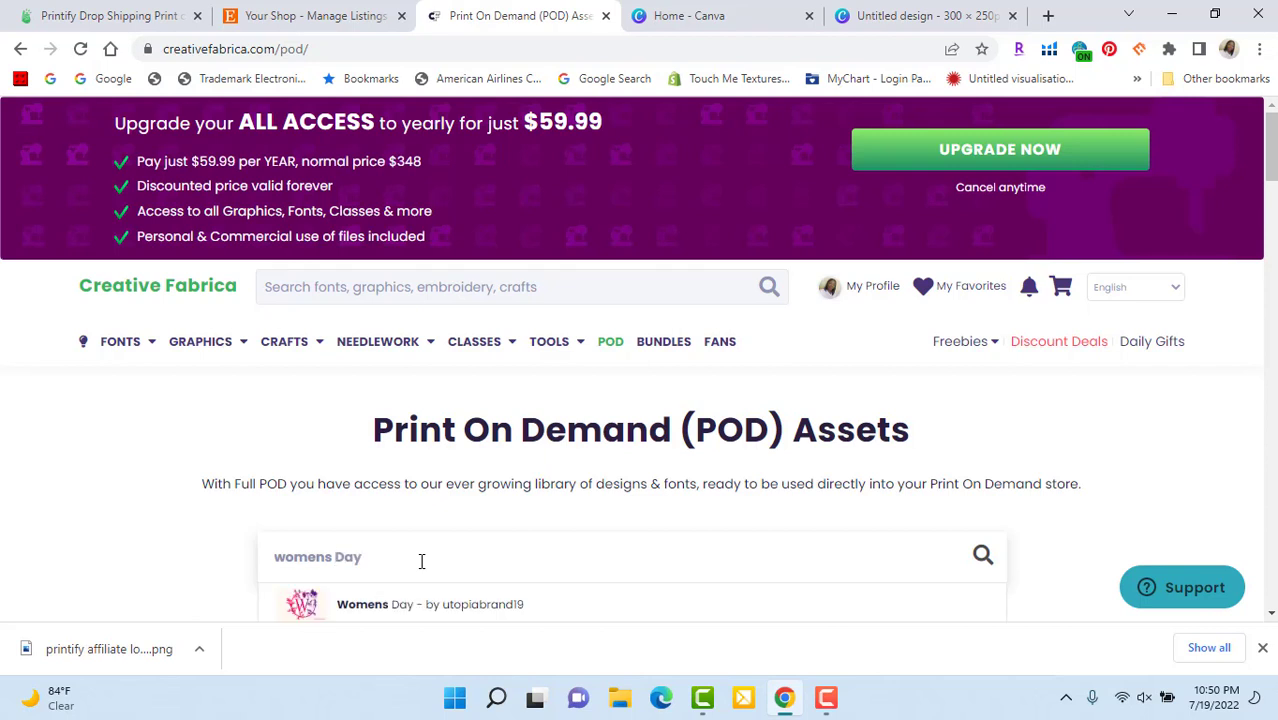
{"action": "key", "text": "BackSpace"}
{"action": "key", "text": "BackSpace"}
{"action": "key", "text": "BackSpace"}
{"action": "type", "text": "rights"}
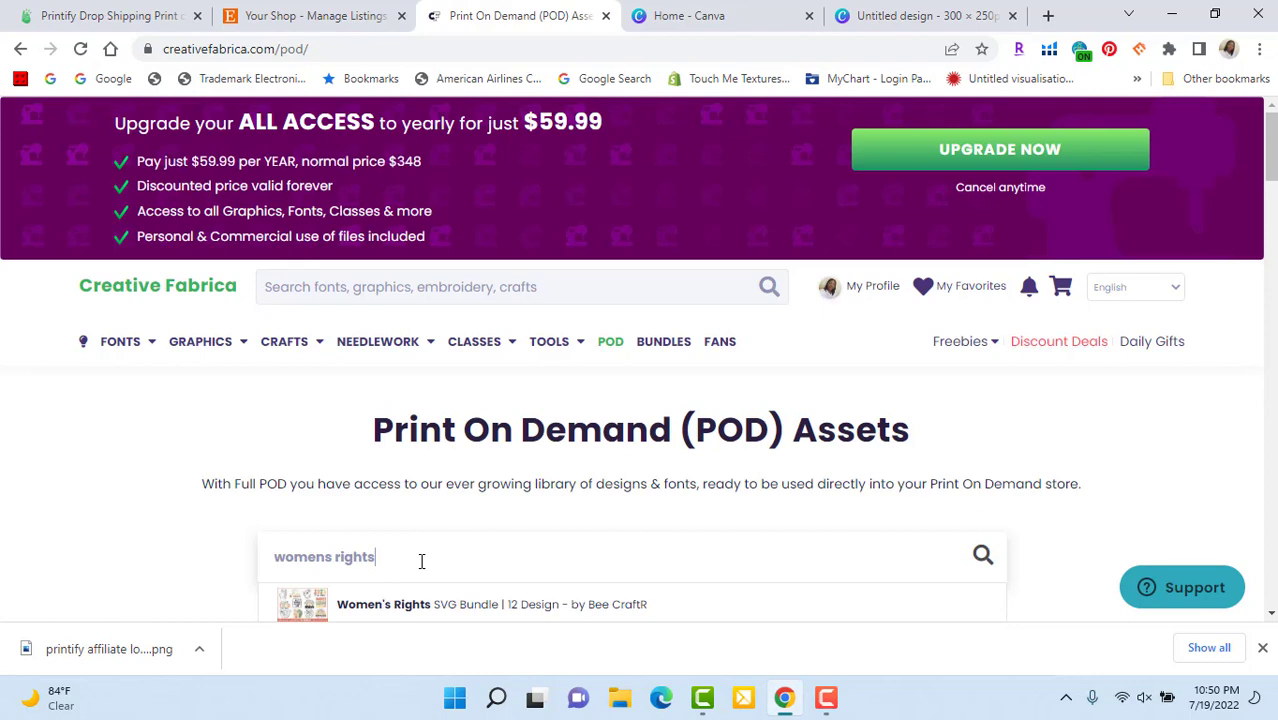
{"action": "left_click_drag", "start_coordinate": [1270, 160], "coordinate": [1270, 217]}
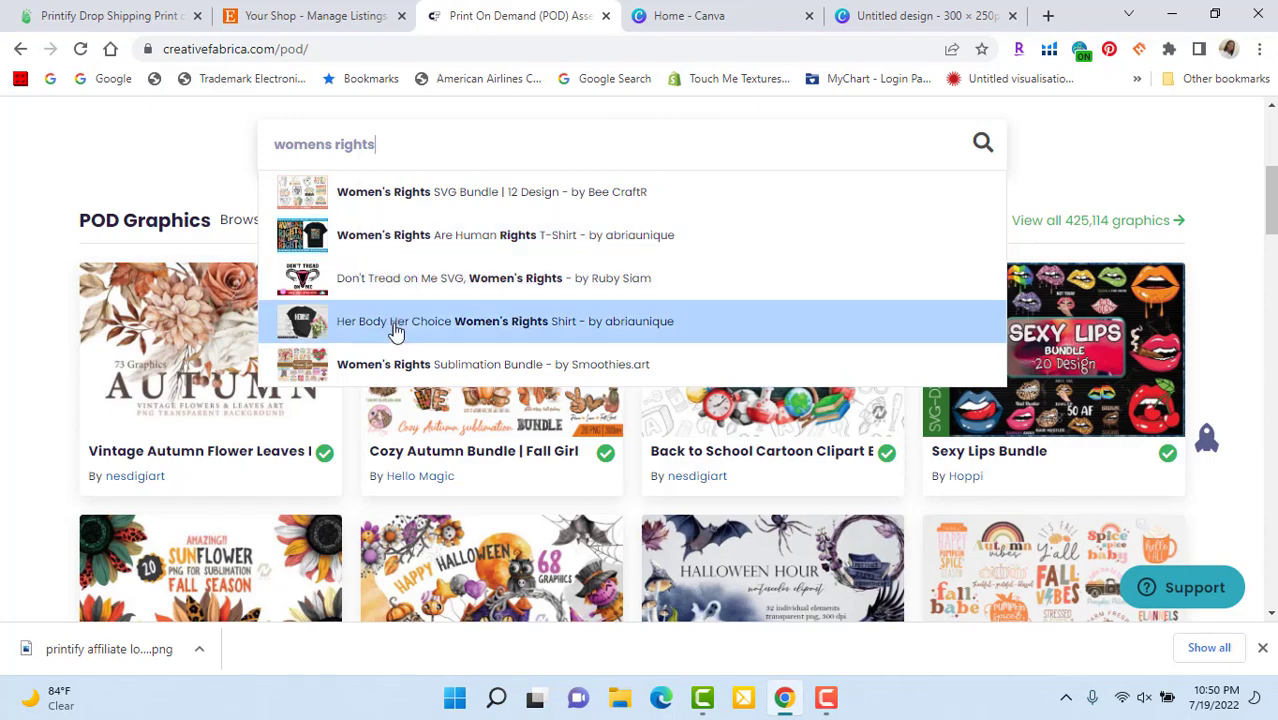
{"action": "left_click", "coordinate": [1150, 150]}
Step: Search the whole site for "roe vs wade", open the first Roe Vs. Wade Pro Choice Bundle and look over its designs
{"action": "left_click_drag", "start_coordinate": [1271, 200], "coordinate": [1245, 140]}
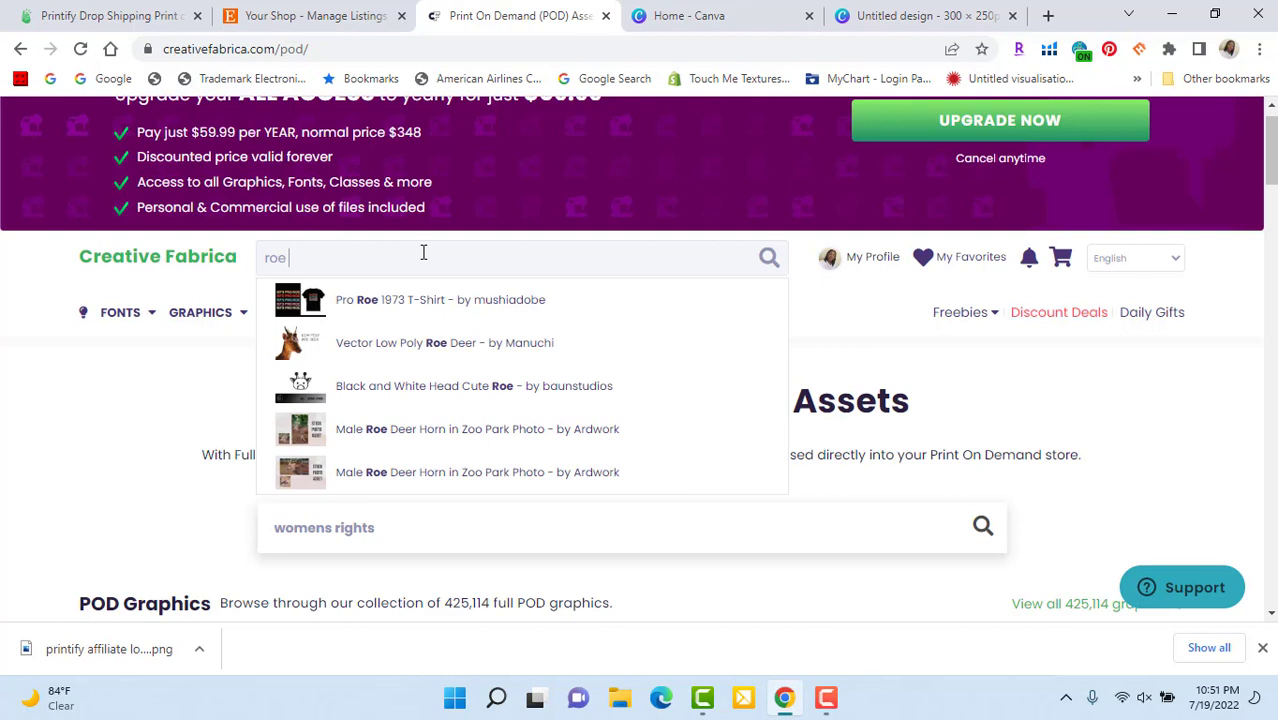
{"action": "type", "text": "vs"}
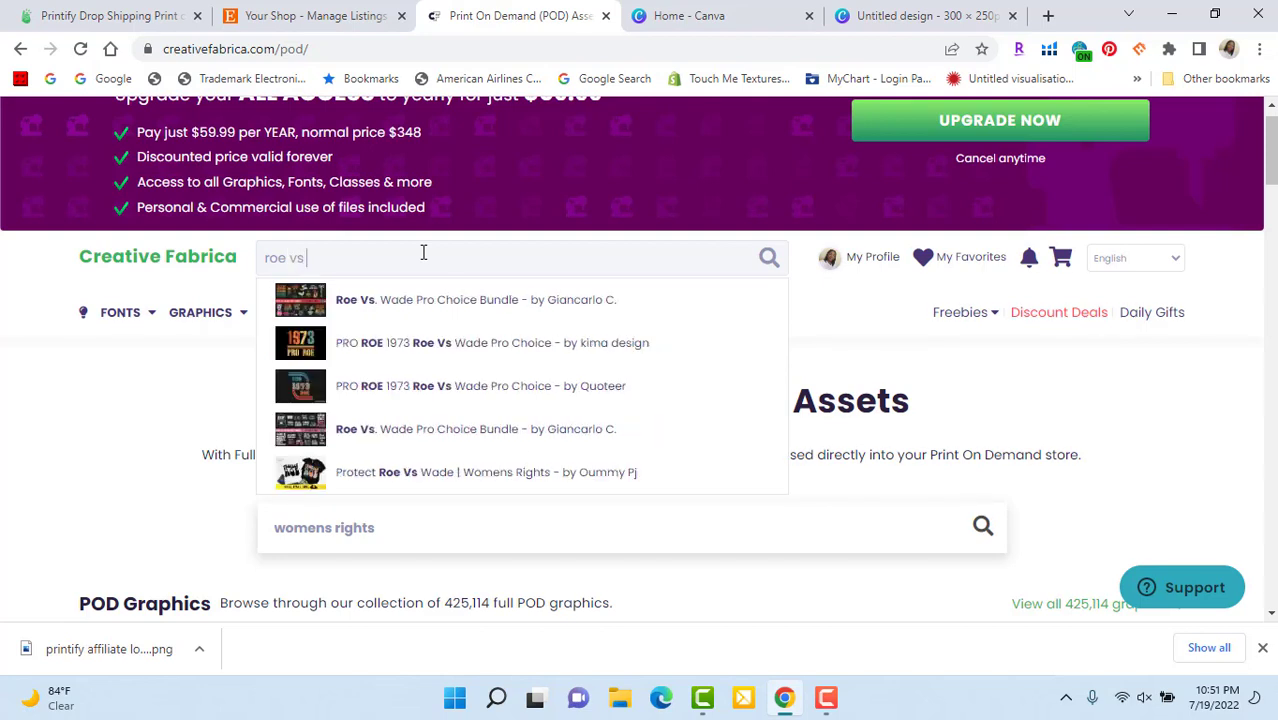
{"action": "type", "text": " was"}
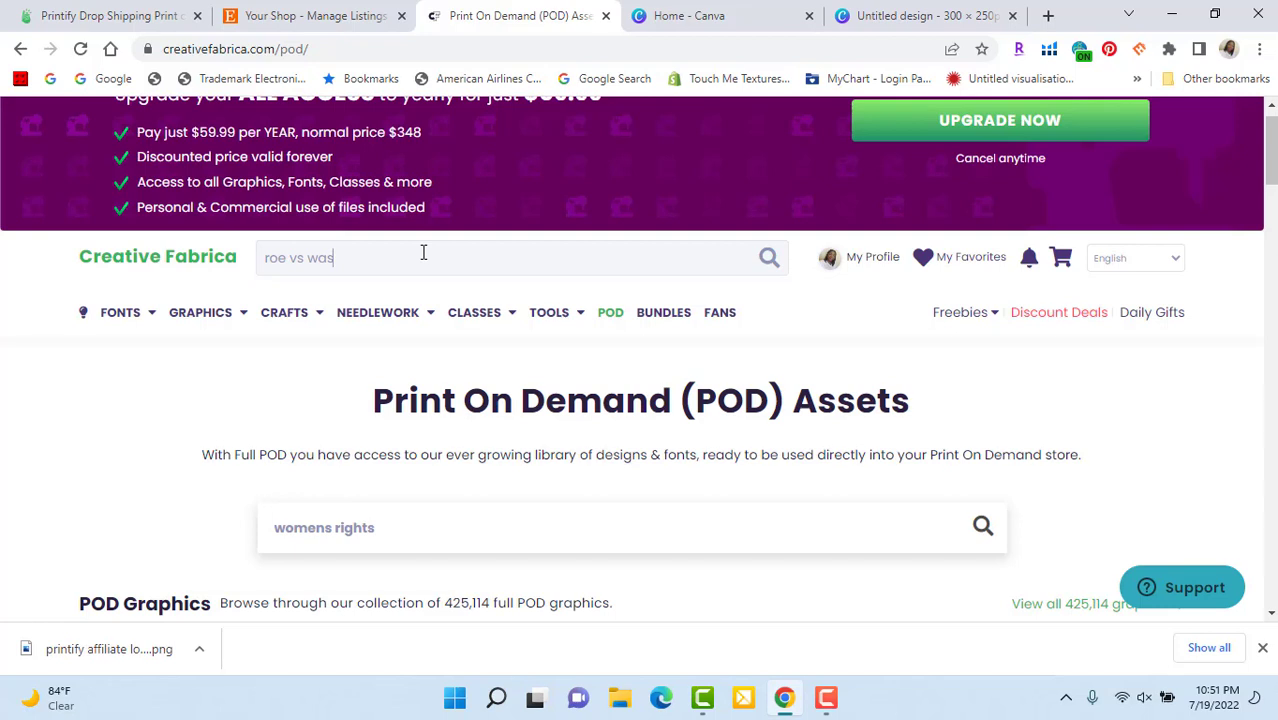
{"action": "key", "text": "BackSpace"}
{"action": "type", "text": "de"}
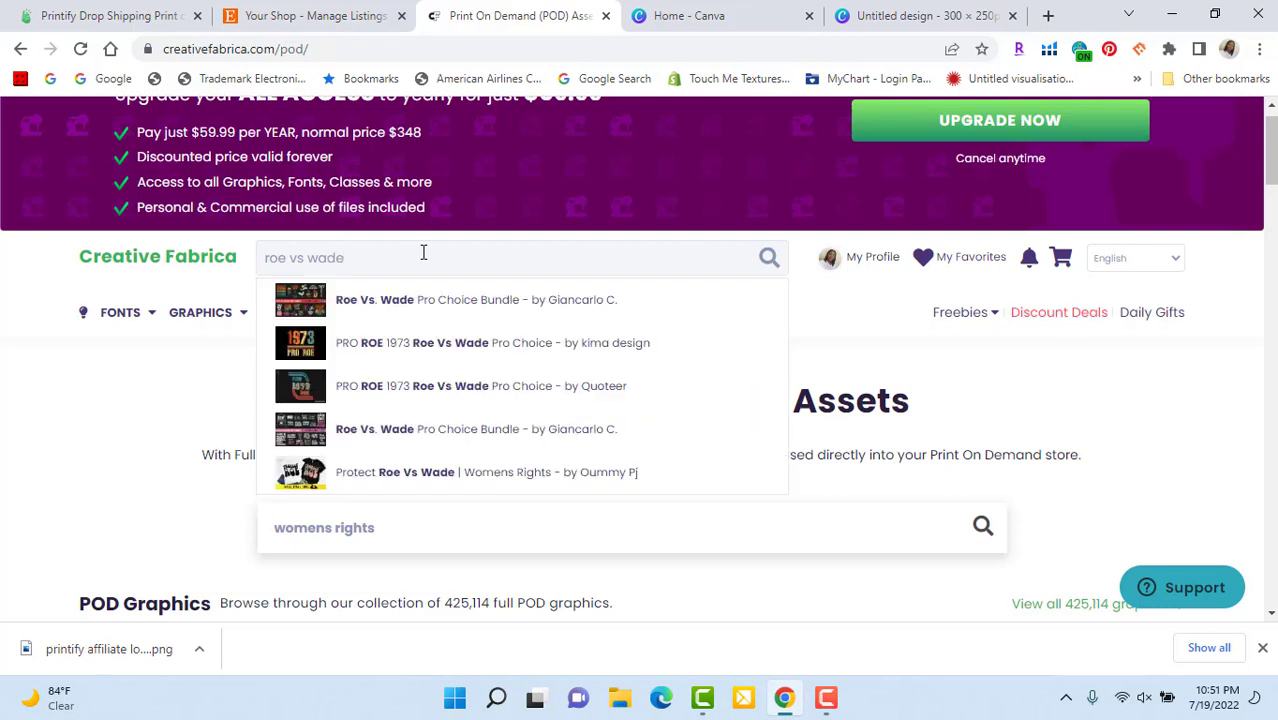
{"action": "left_click", "coordinate": [372, 306]}
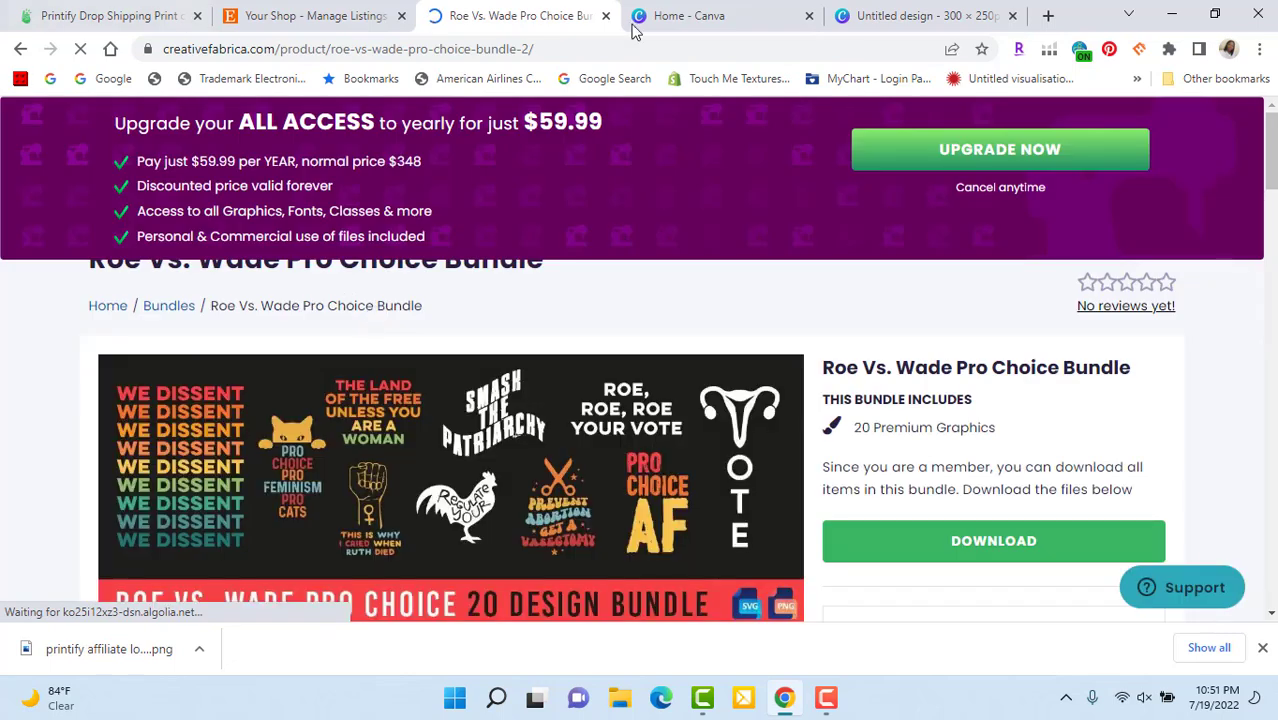
{"action": "scroll", "coordinate": [1274, 148], "scroll_direction": "up", "scroll_amount": 2}
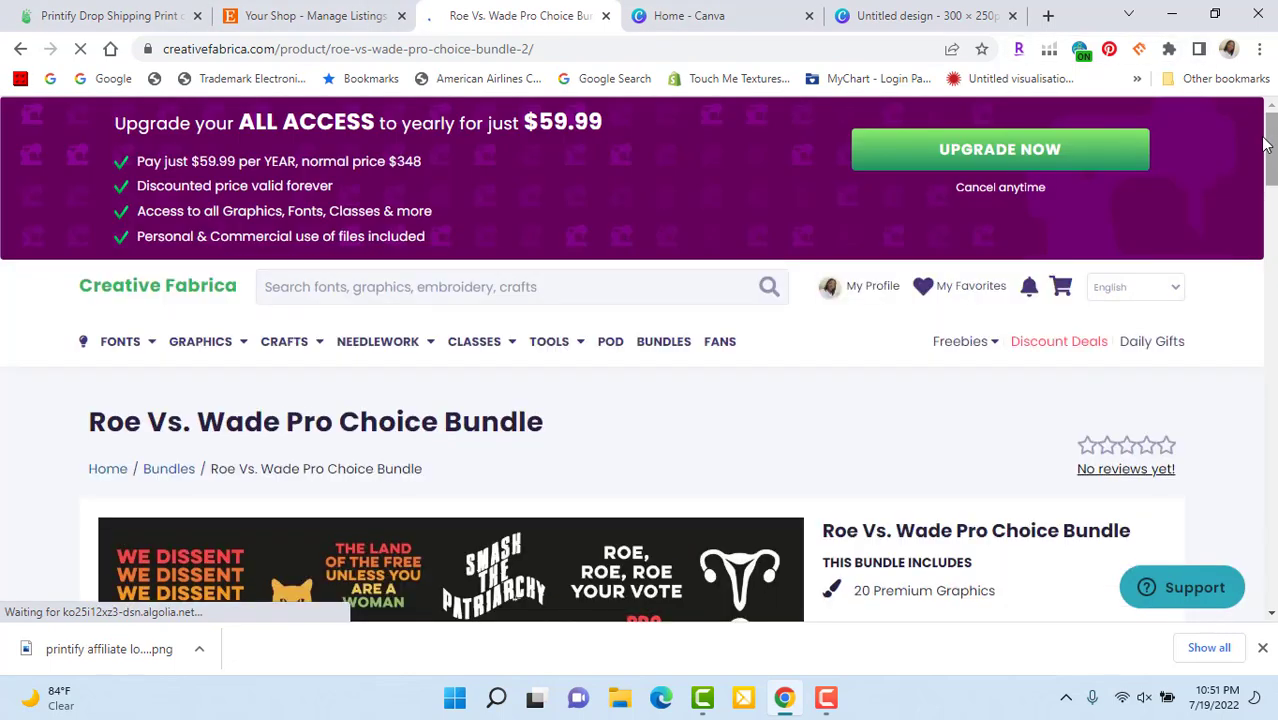
{"action": "scroll", "coordinate": [1274, 148], "scroll_direction": "down", "scroll_amount": 5}
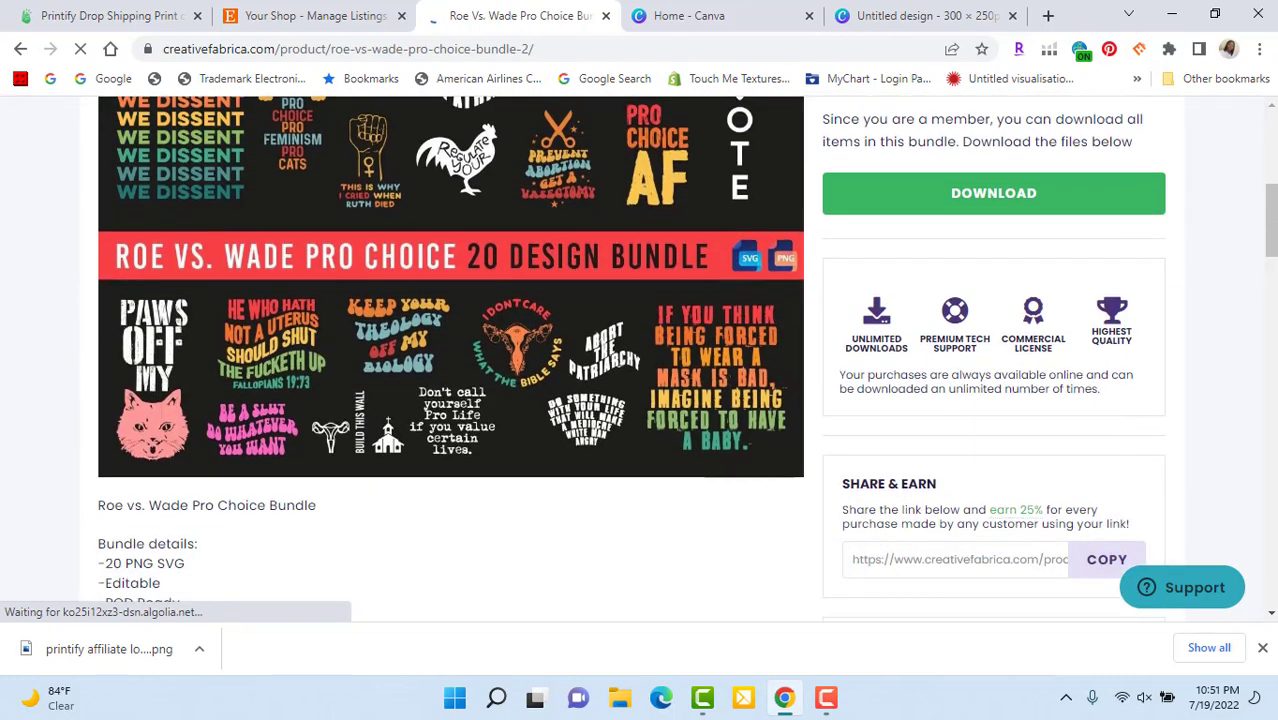
{"action": "scroll", "coordinate": [1274, 152], "scroll_direction": "up", "scroll_amount": 5}
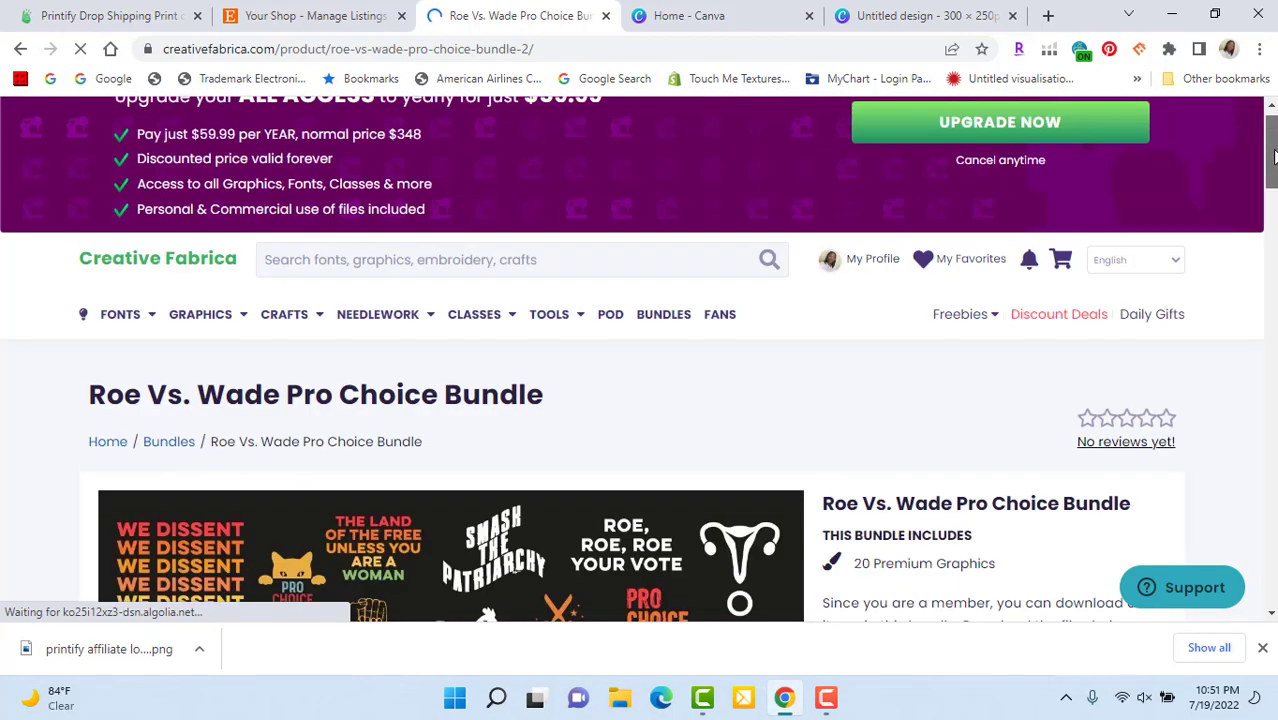
Step: Search the print-on-demand assets for "pro-choice" and open the Retro Pro Choice Bundle
{"action": "left_click", "coordinate": [610, 314]}
{"action": "left_click", "coordinate": [322, 559]}
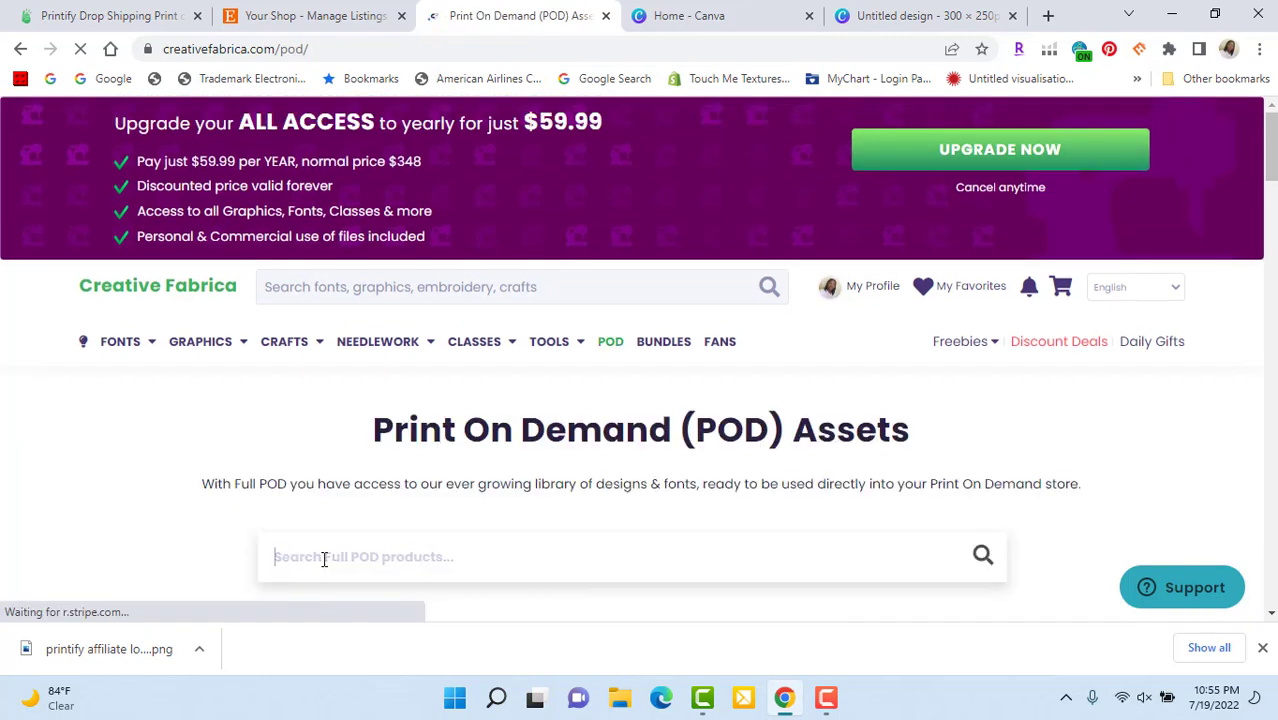
{"action": "type", "text": "pro"}
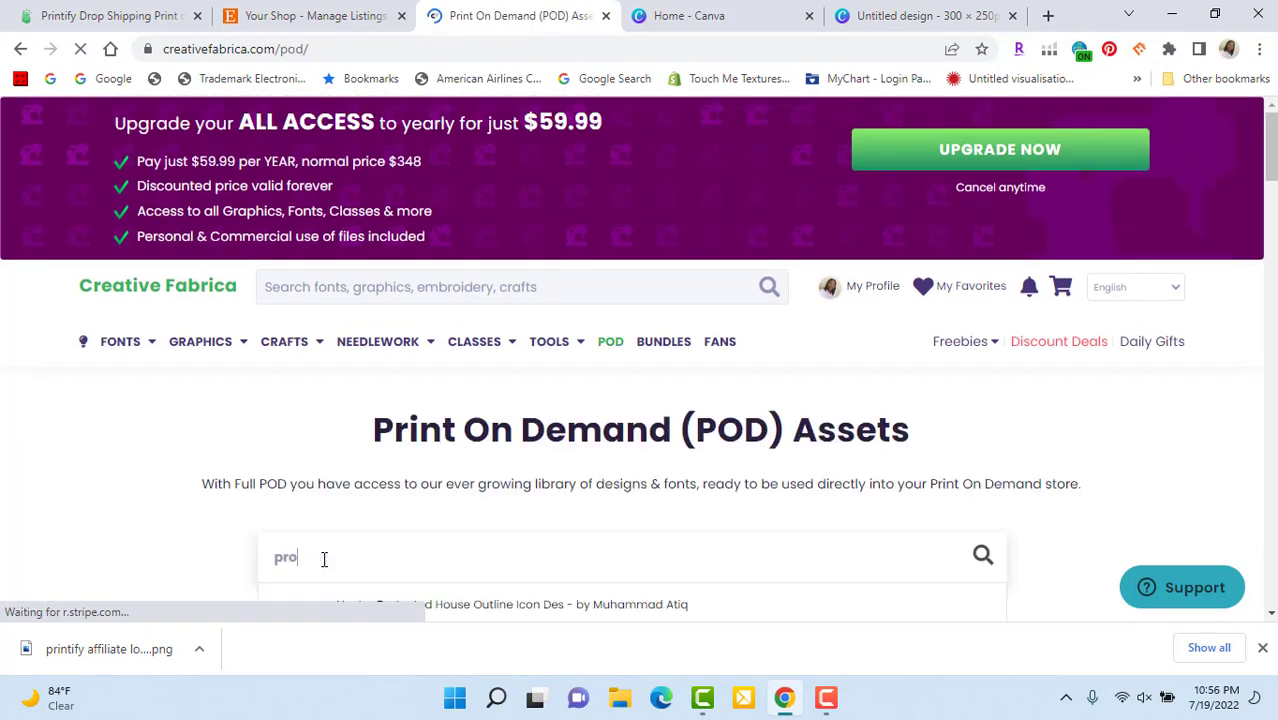
{"action": "scroll", "coordinate": [1272, 165], "scroll_direction": "down", "scroll_amount": 3}
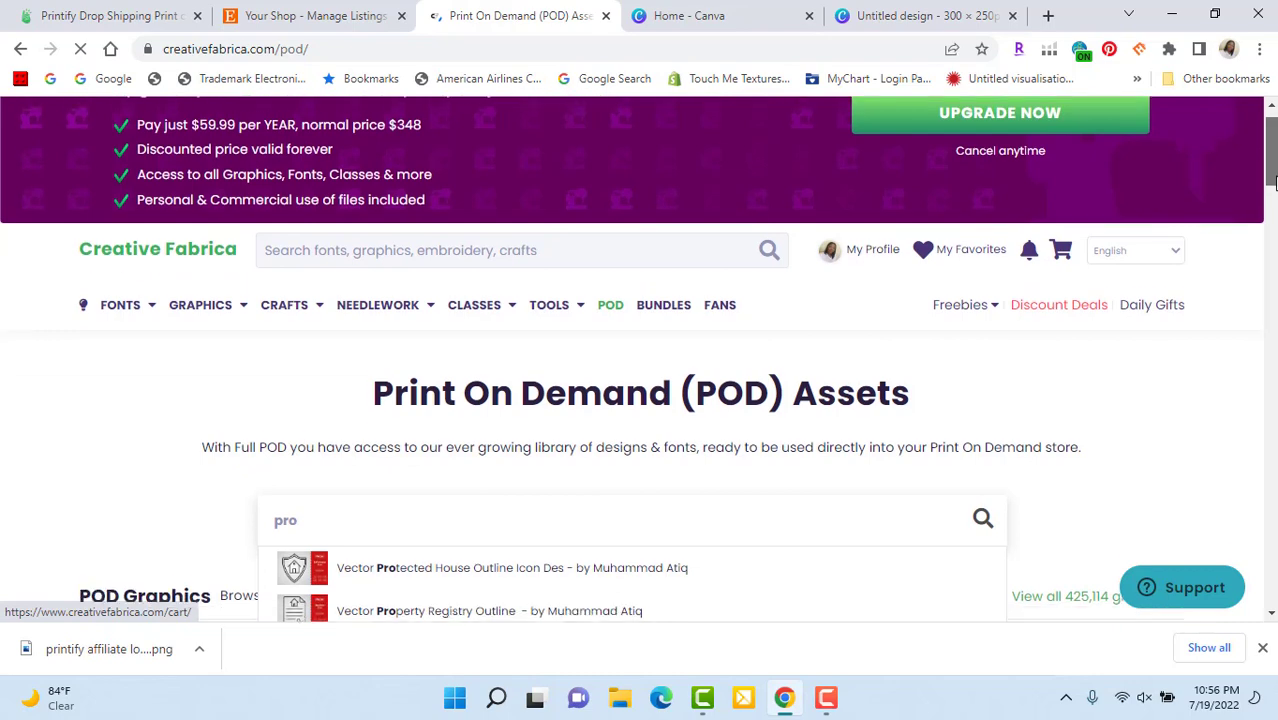
{"action": "type", "text": "-choice"}
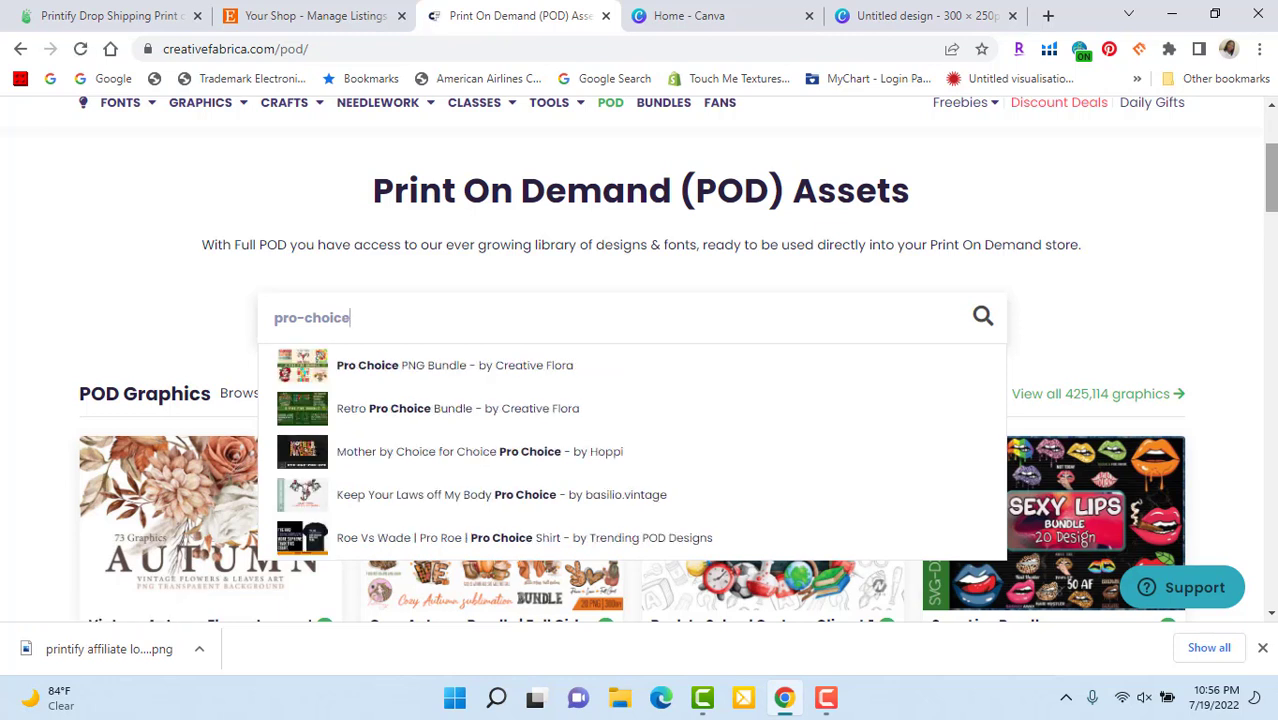
{"action": "left_click", "coordinate": [420, 416]}
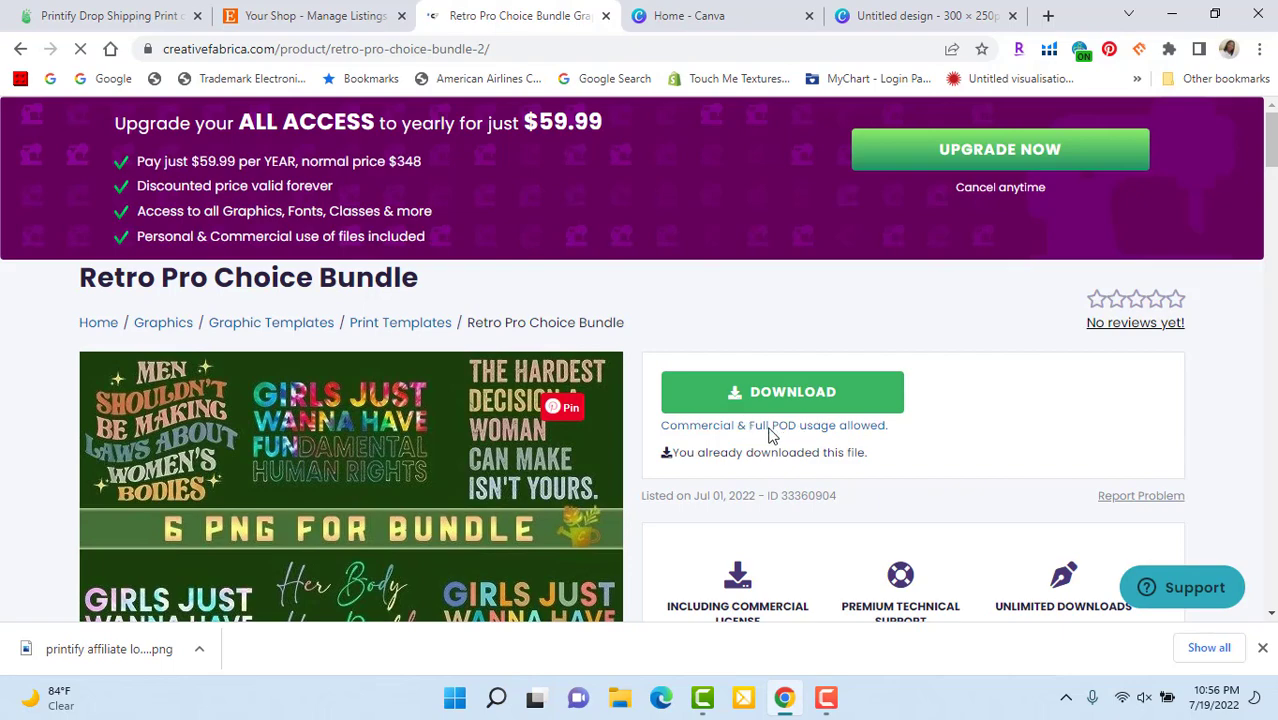
Step: Download the Retro Pro Choice Bundle, extract all its files to the default Downloads folder, and minimize the file windows
{"action": "scroll", "coordinate": [638, 360], "scroll_direction": "down", "scroll_amount": 5}
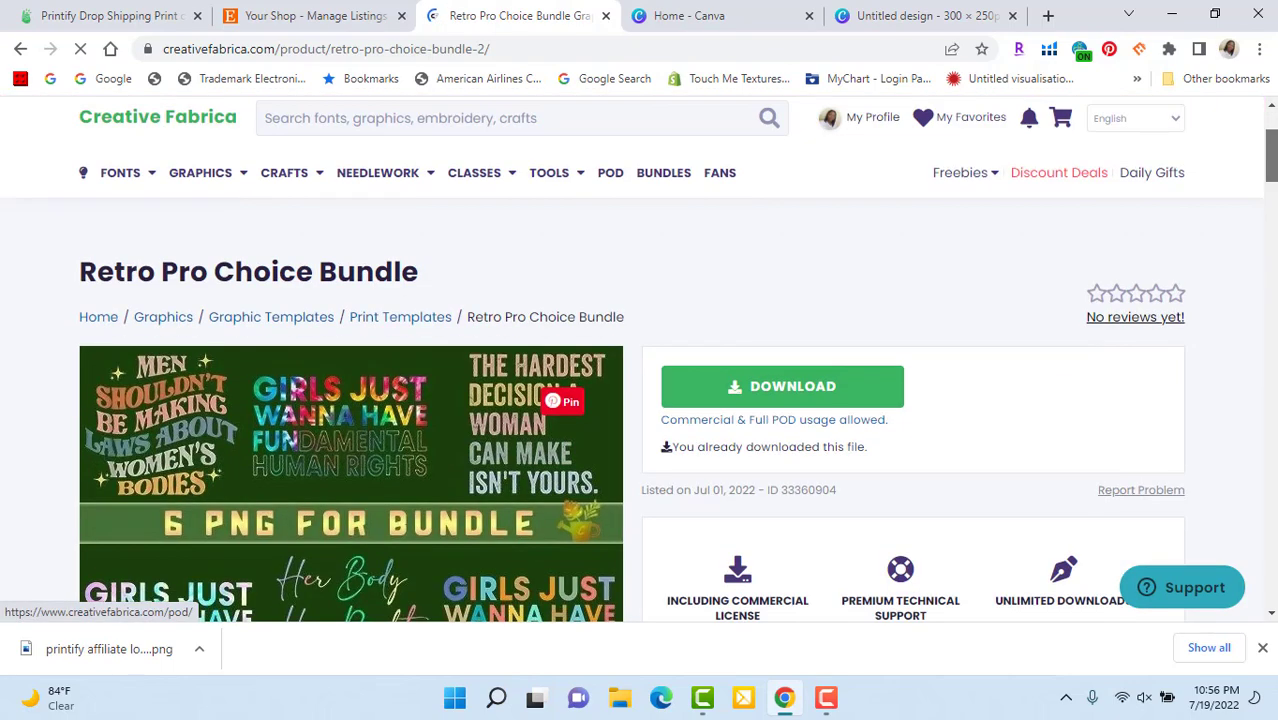
{"action": "scroll", "coordinate": [1163, 300], "scroll_direction": "up", "scroll_amount": 3}
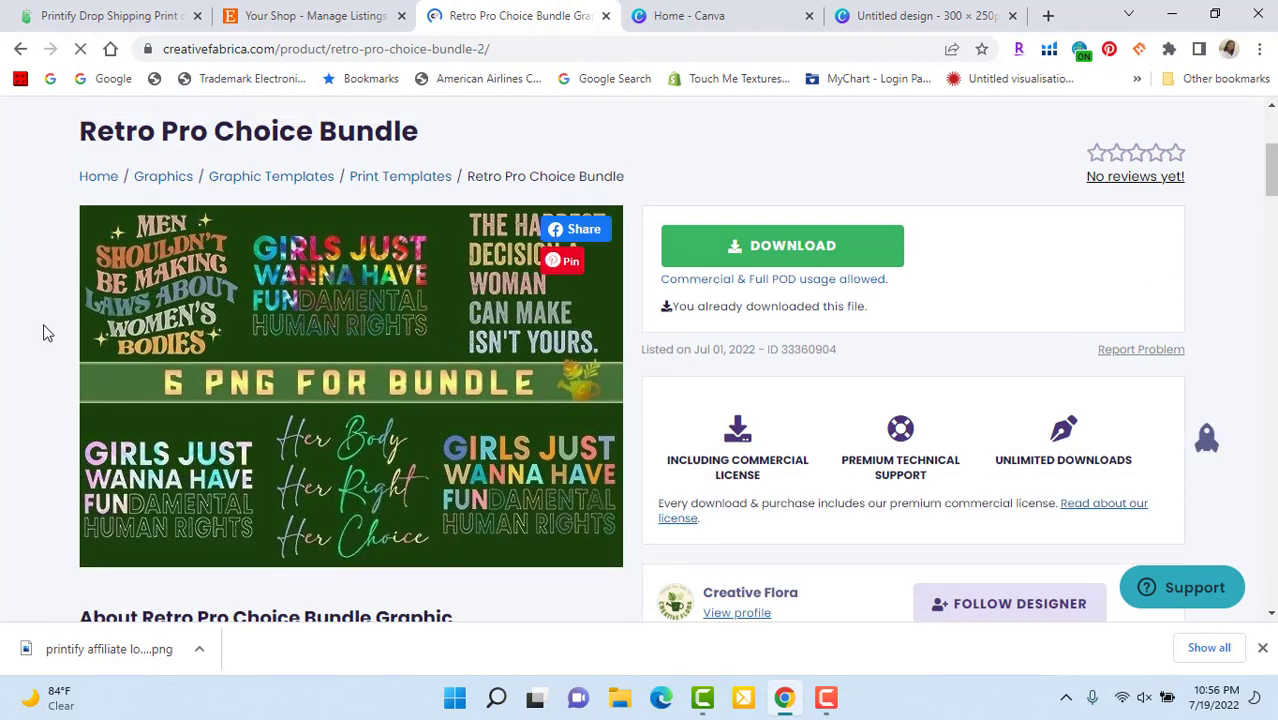
{"action": "left_click", "coordinate": [775, 248]}
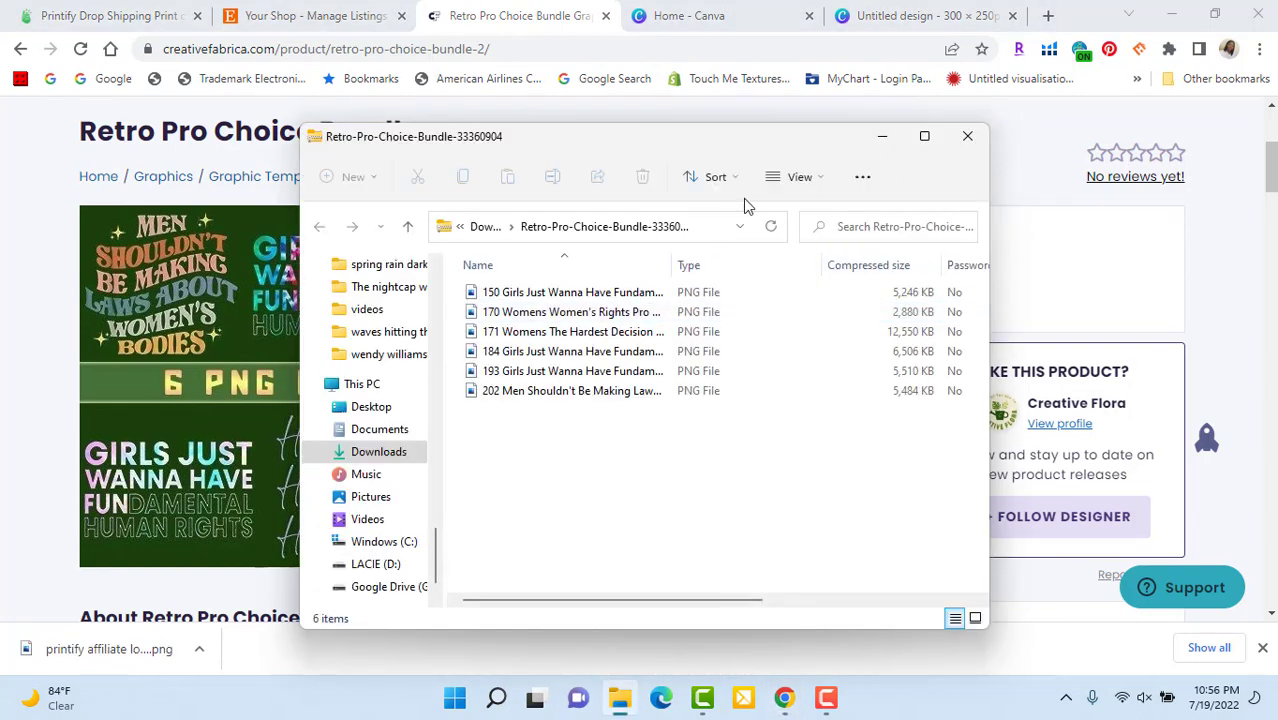
{"action": "left_click", "coordinate": [864, 181]}
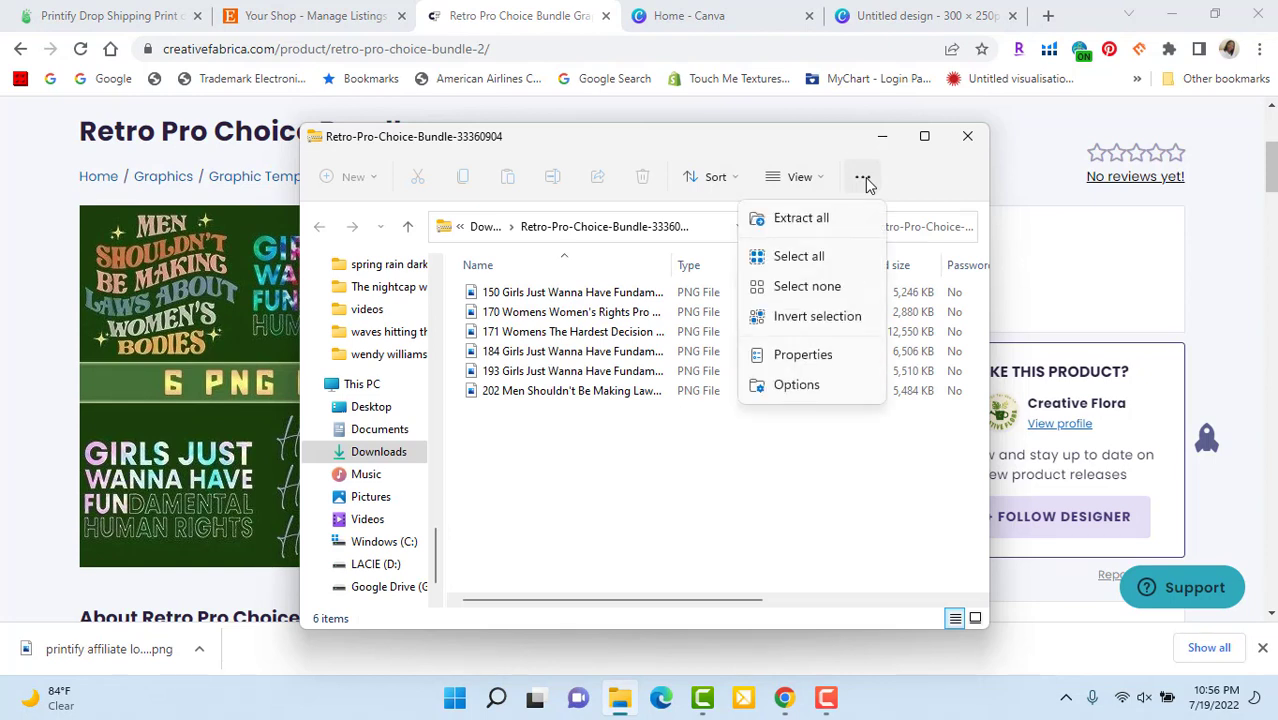
{"action": "left_click", "coordinate": [807, 220]}
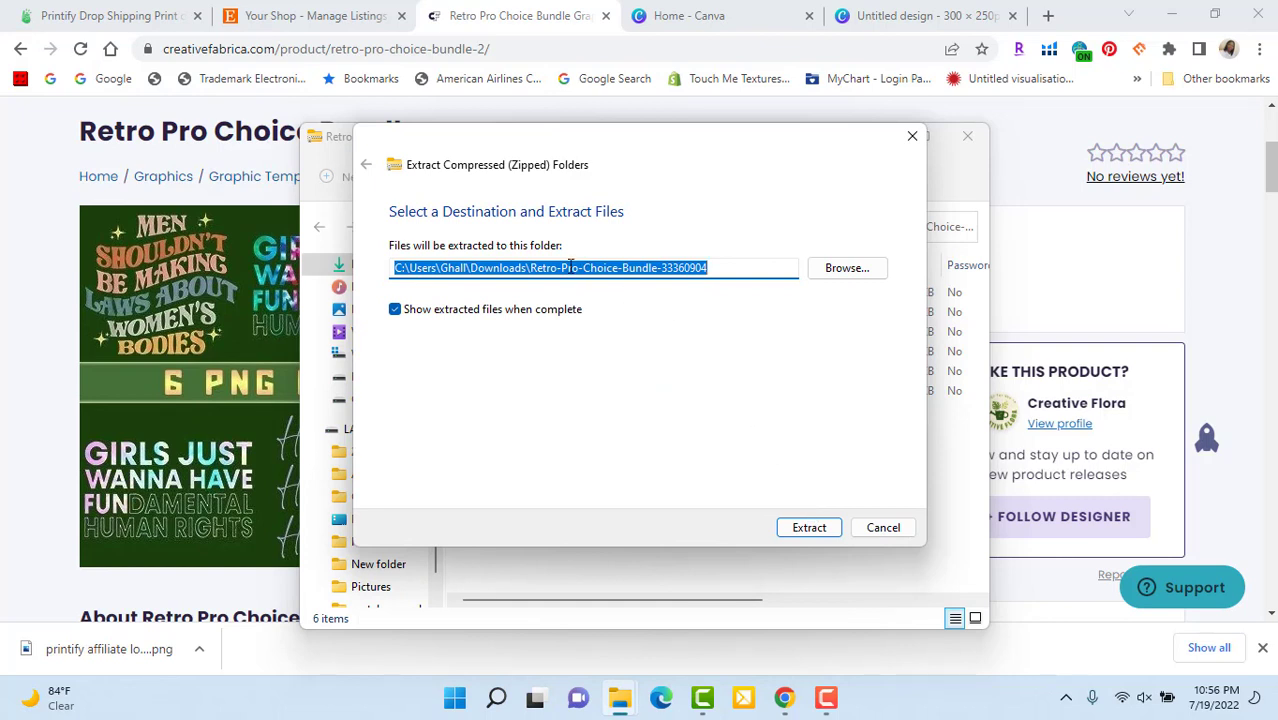
{"action": "left_click", "coordinate": [809, 530]}
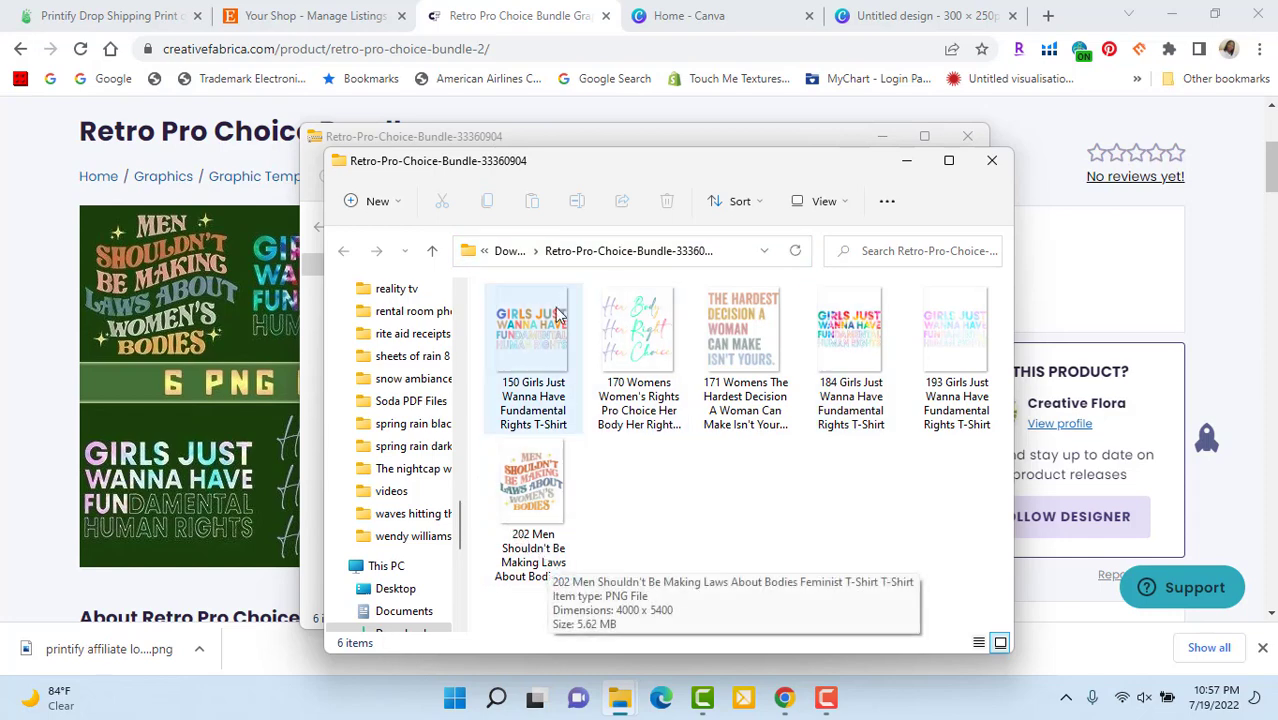
{"action": "left_click", "coordinate": [906, 162]}
{"action": "left_click", "coordinate": [877, 138]}
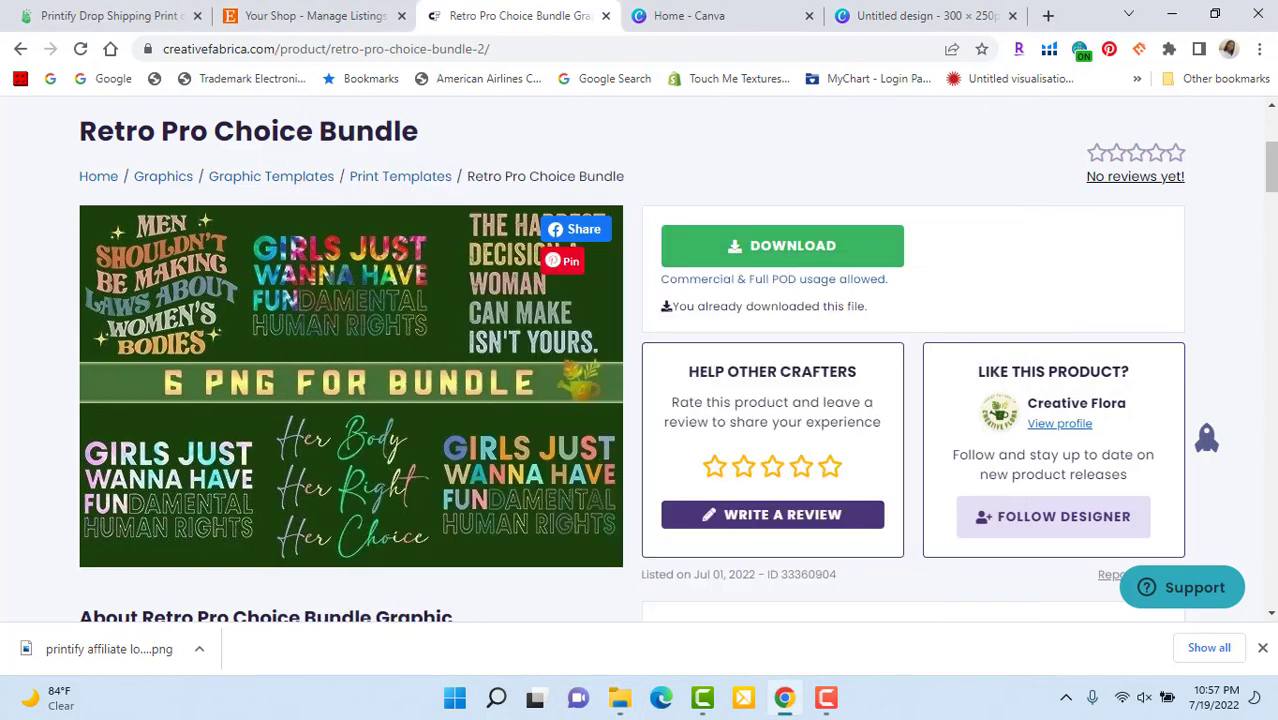
Step: Switch to Printify and select the Digital Colors Art Etsy store
{"action": "left_click", "coordinate": [74, 21]}
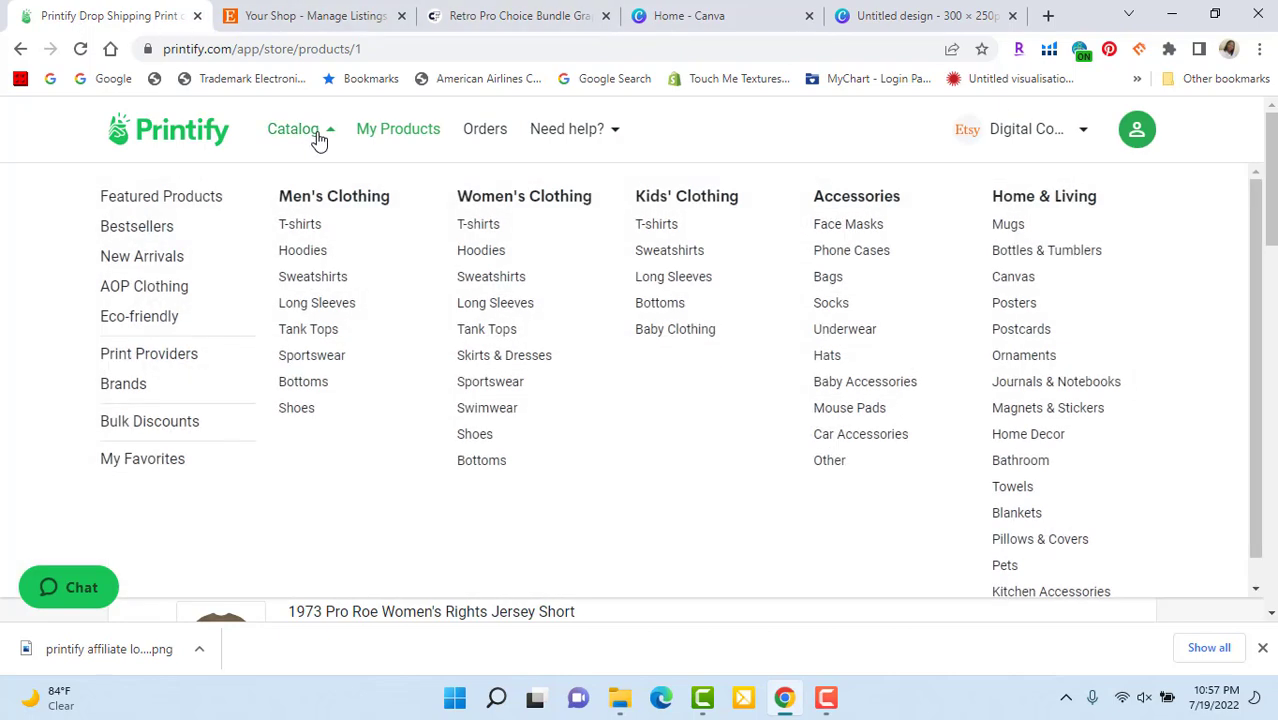
{"action": "left_click", "coordinate": [1084, 134]}
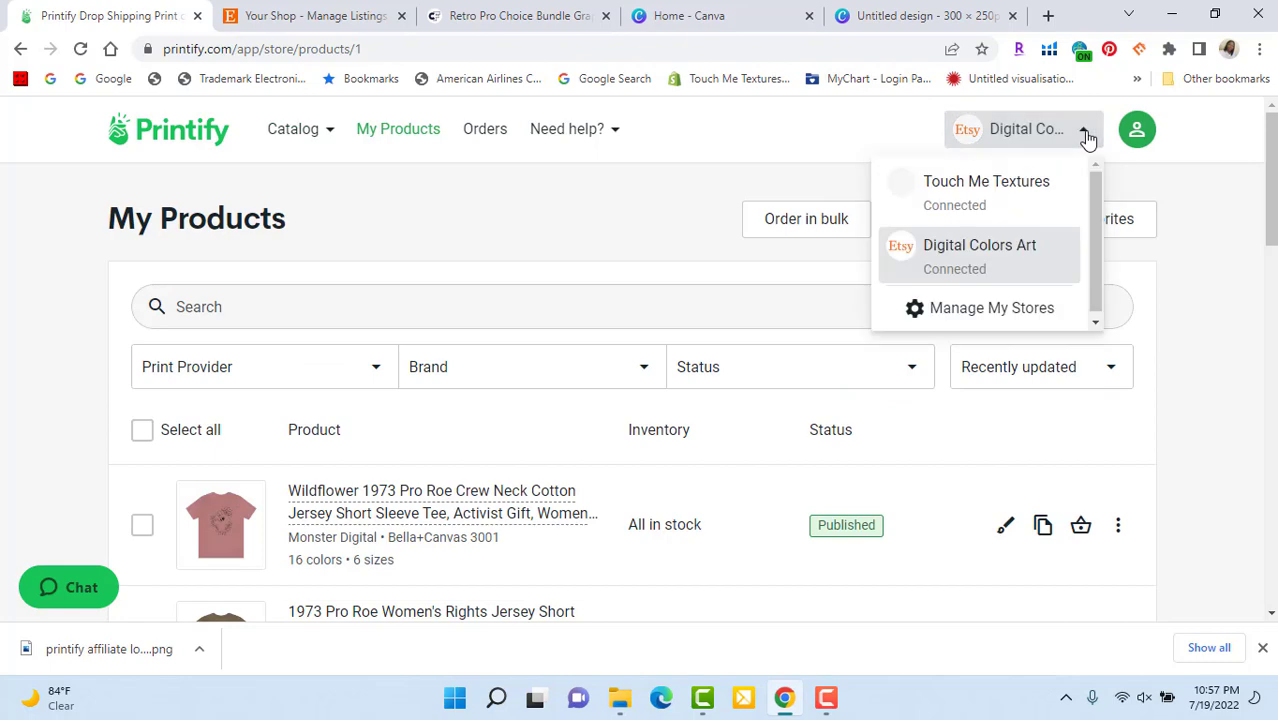
{"action": "left_click", "coordinate": [964, 262]}
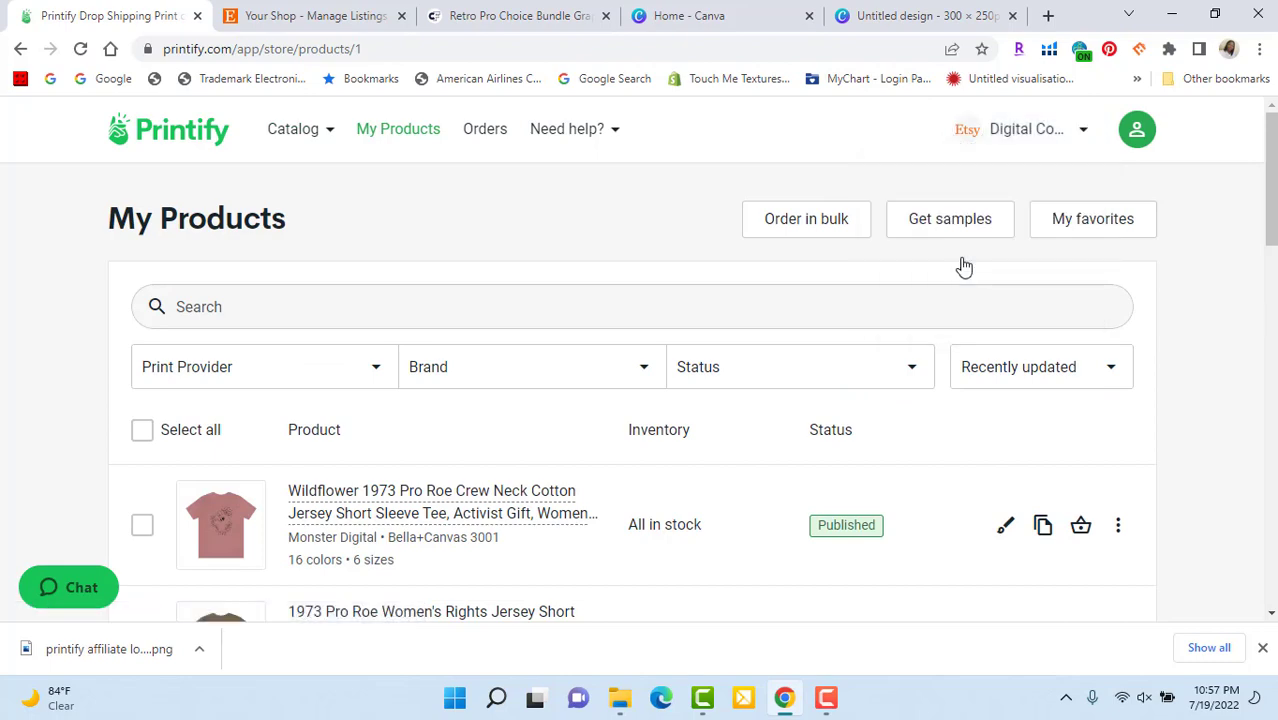
Step: Browse the women's T-shirts in the catalog and open the Bella+Canvas 3001 Unisex Jersey Short Sleeve Tee
{"action": "mouse_move", "coordinate": [332, 138]}
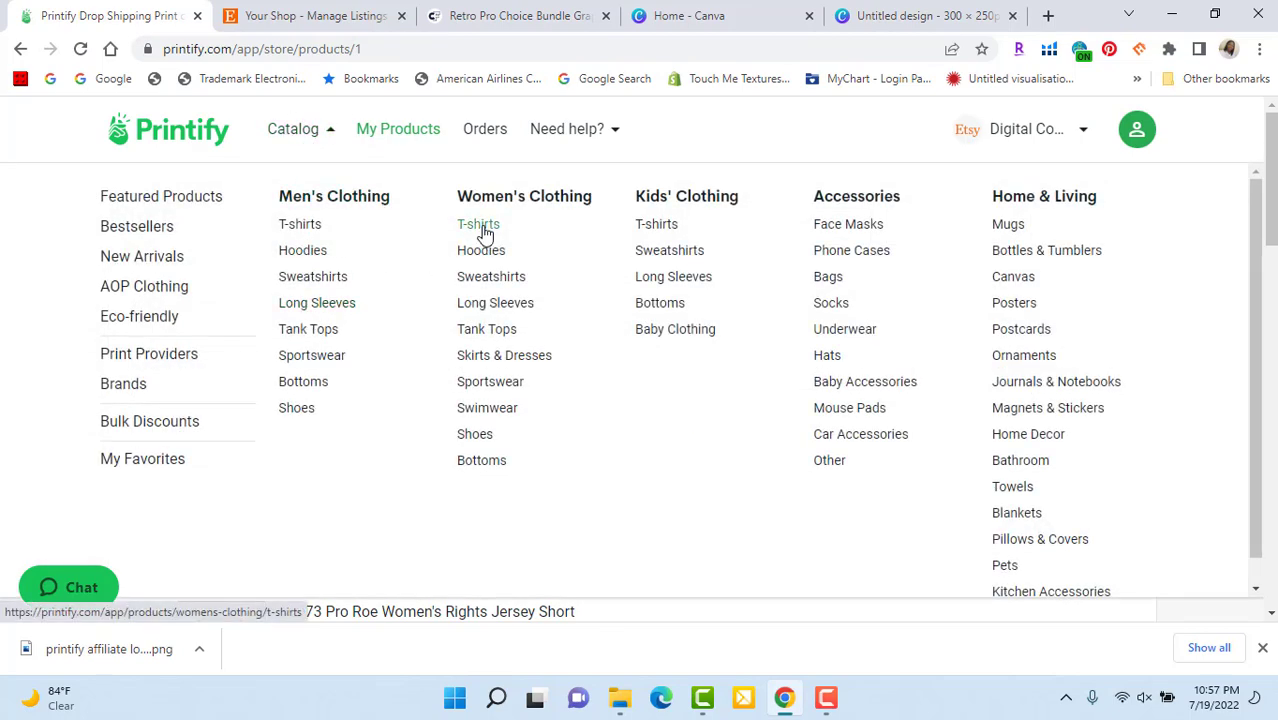
{"action": "left_click", "coordinate": [483, 229]}
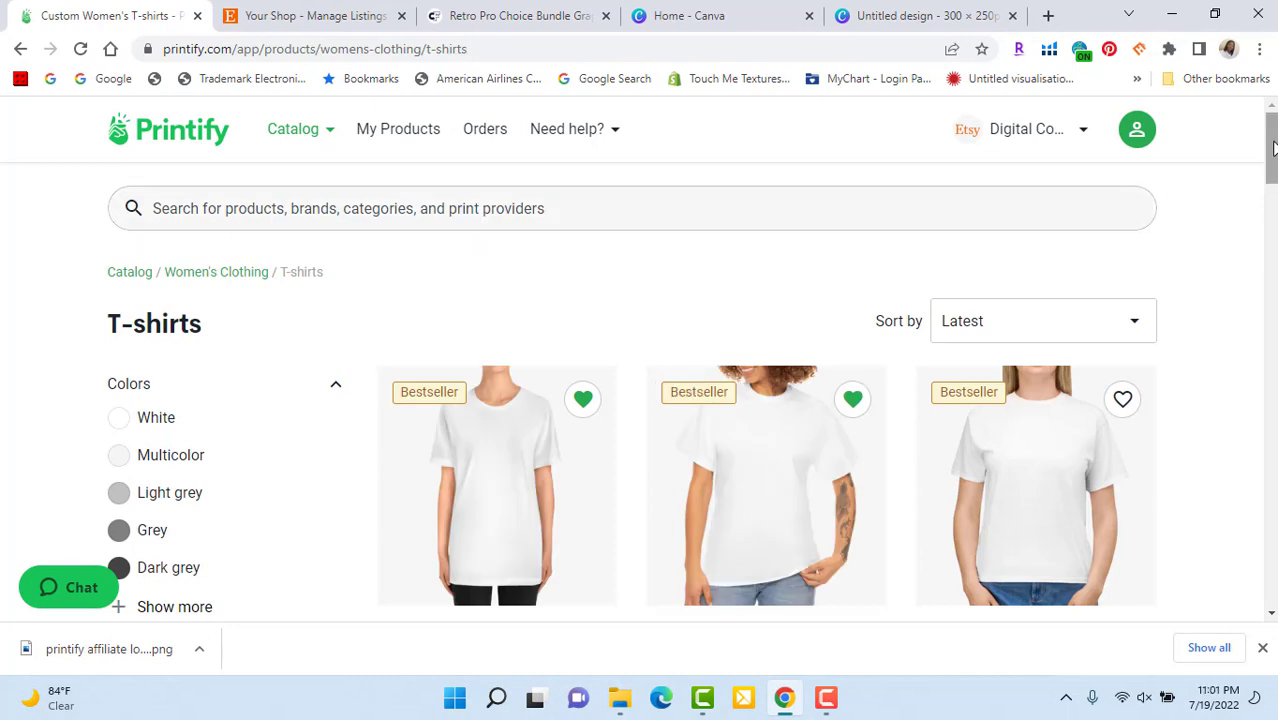
{"action": "scroll", "coordinate": [1272, 148], "scroll_direction": "down", "scroll_amount": 3}
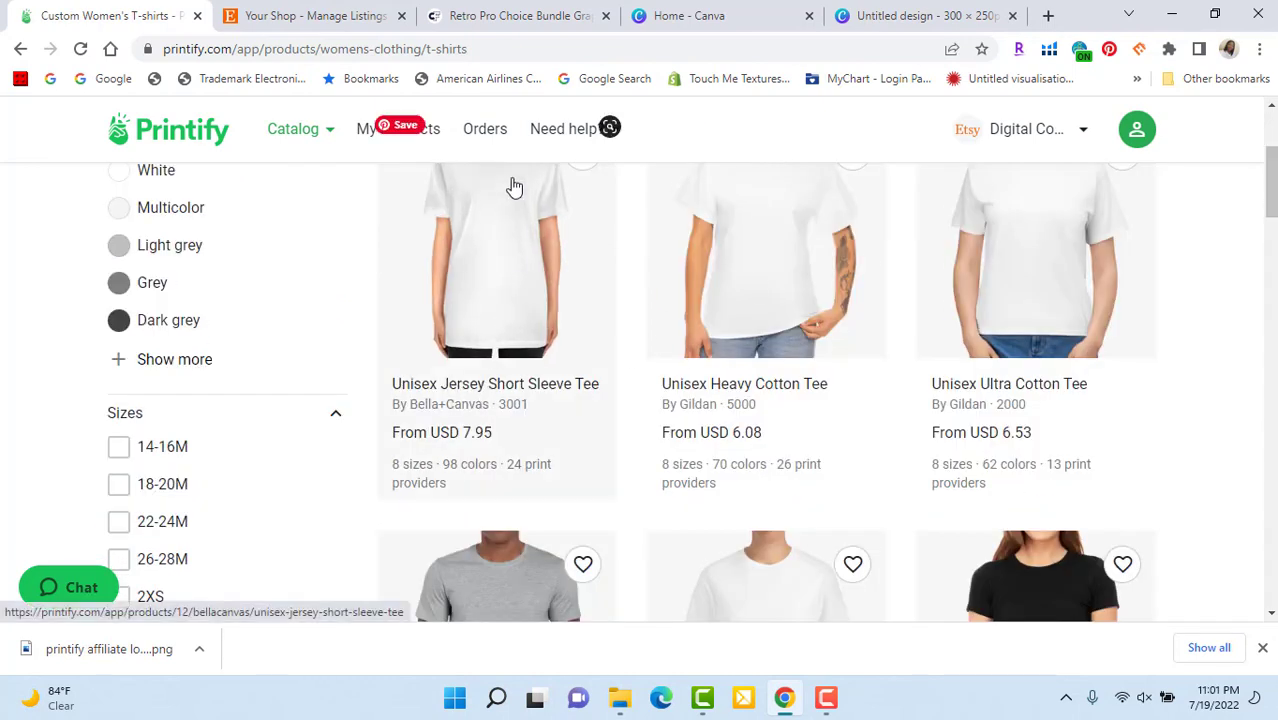
{"action": "left_click", "coordinate": [476, 390]}
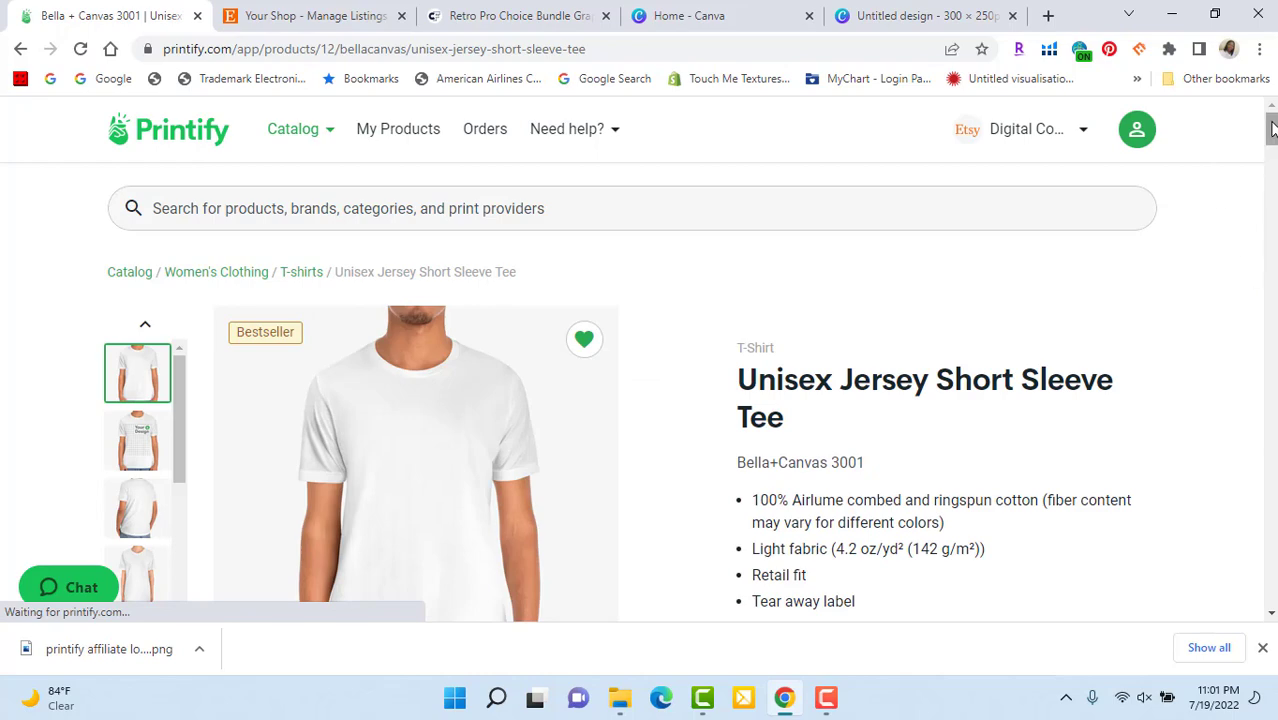
Step: Start designing the Unisex Jersey Short Sleeve Tee with Monster Digital as the print provider
{"action": "scroll", "coordinate": [1272, 140], "scroll_direction": "down", "scroll_amount": 1}
{"action": "left_click_drag", "start_coordinate": [1272, 140], "coordinate": [1272, 172]}
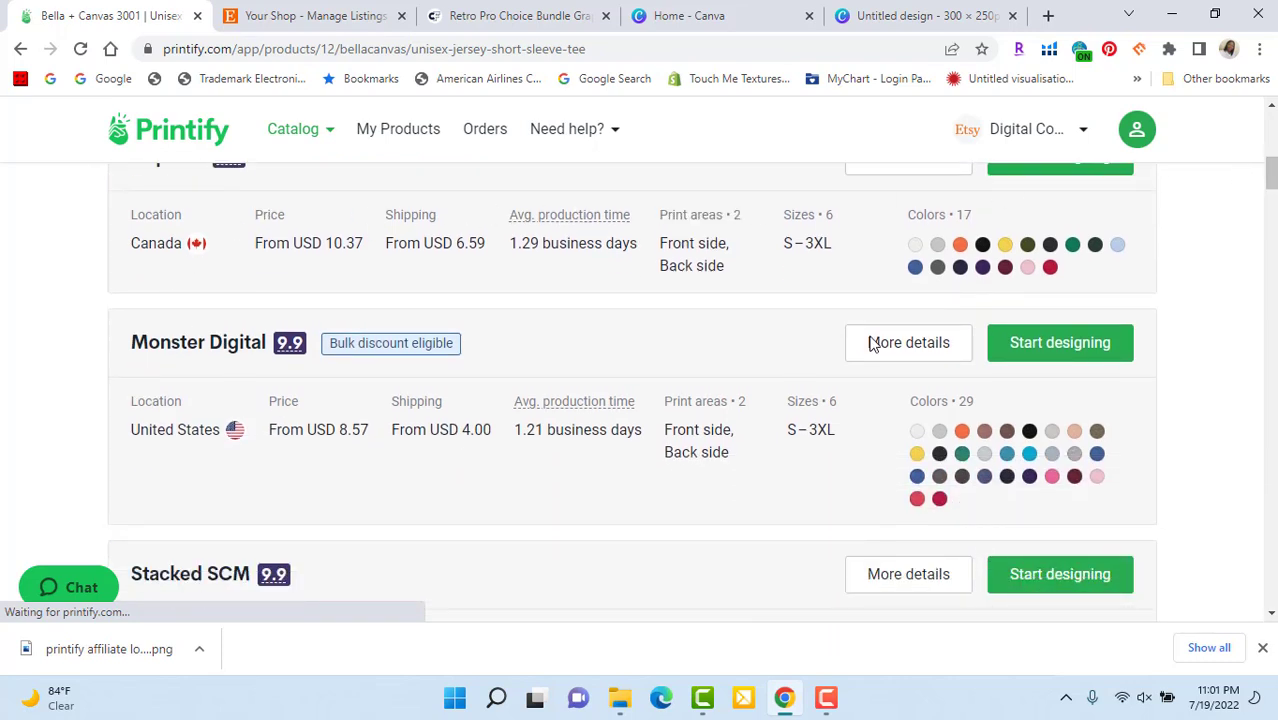
{"action": "left_click", "coordinate": [1052, 342]}
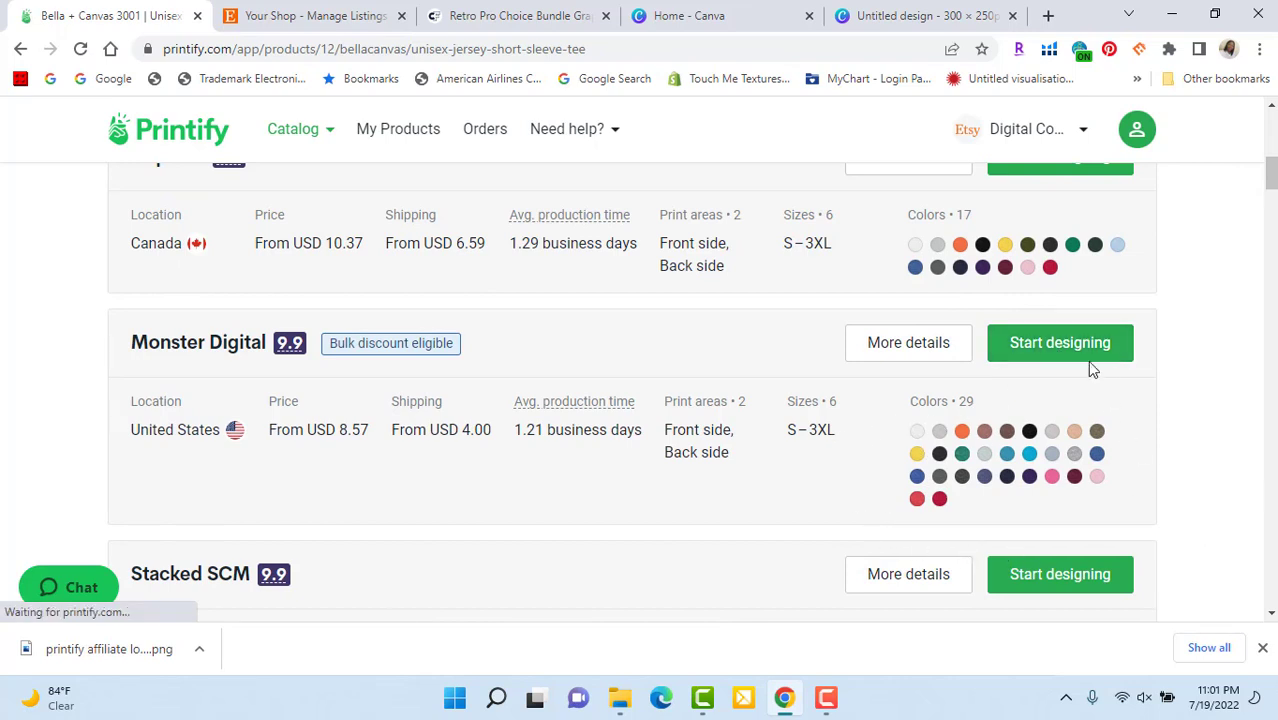
Step: Start designing with Monster Digital and upload the 150 Girls Just Wanna Have Fundamental Rights T-Shirt image from the downloaded Retro-Pro-Choice-Bundle folder to the front side
{"action": "left_click", "coordinate": [1075, 347]}
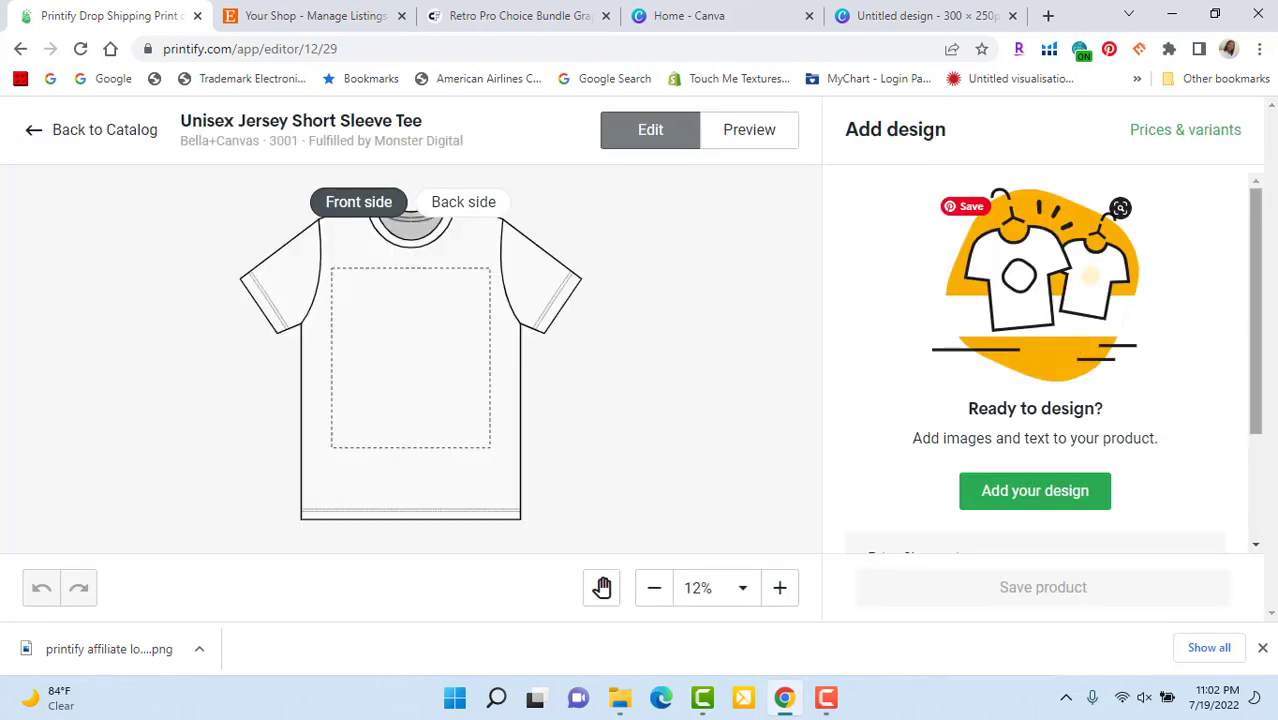
{"action": "left_click", "coordinate": [1035, 497]}
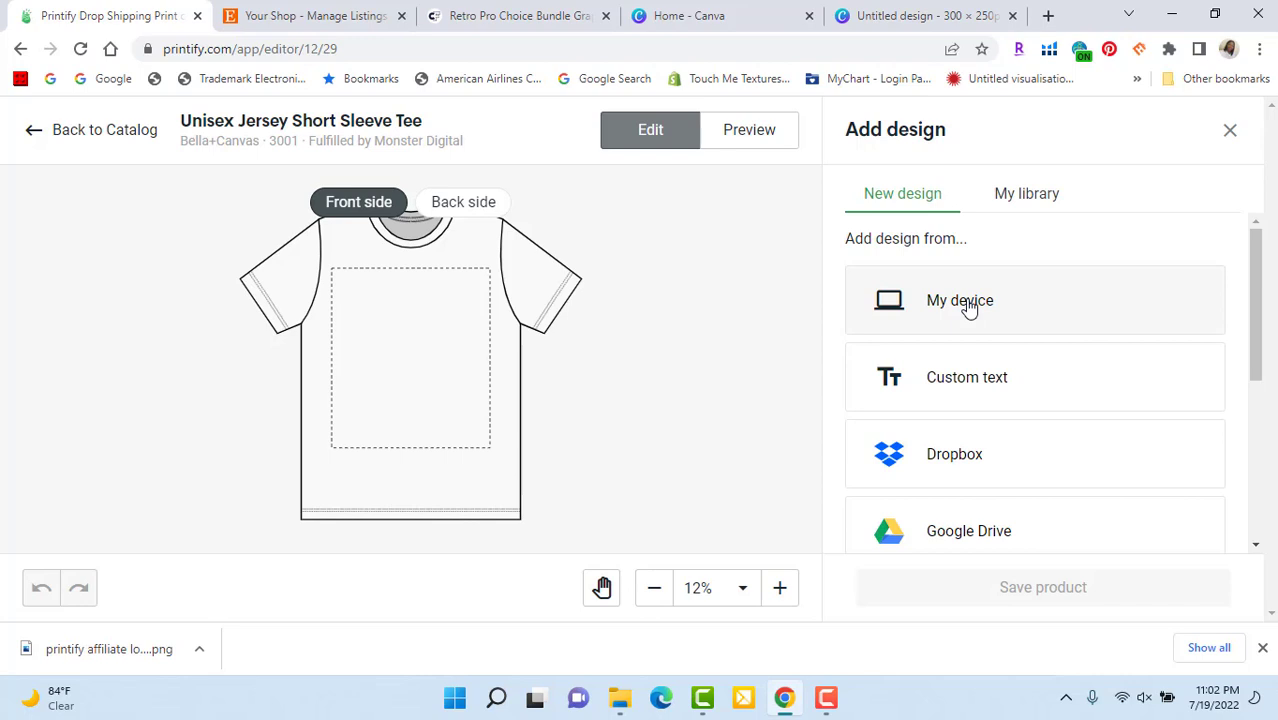
{"action": "left_click", "coordinate": [968, 307]}
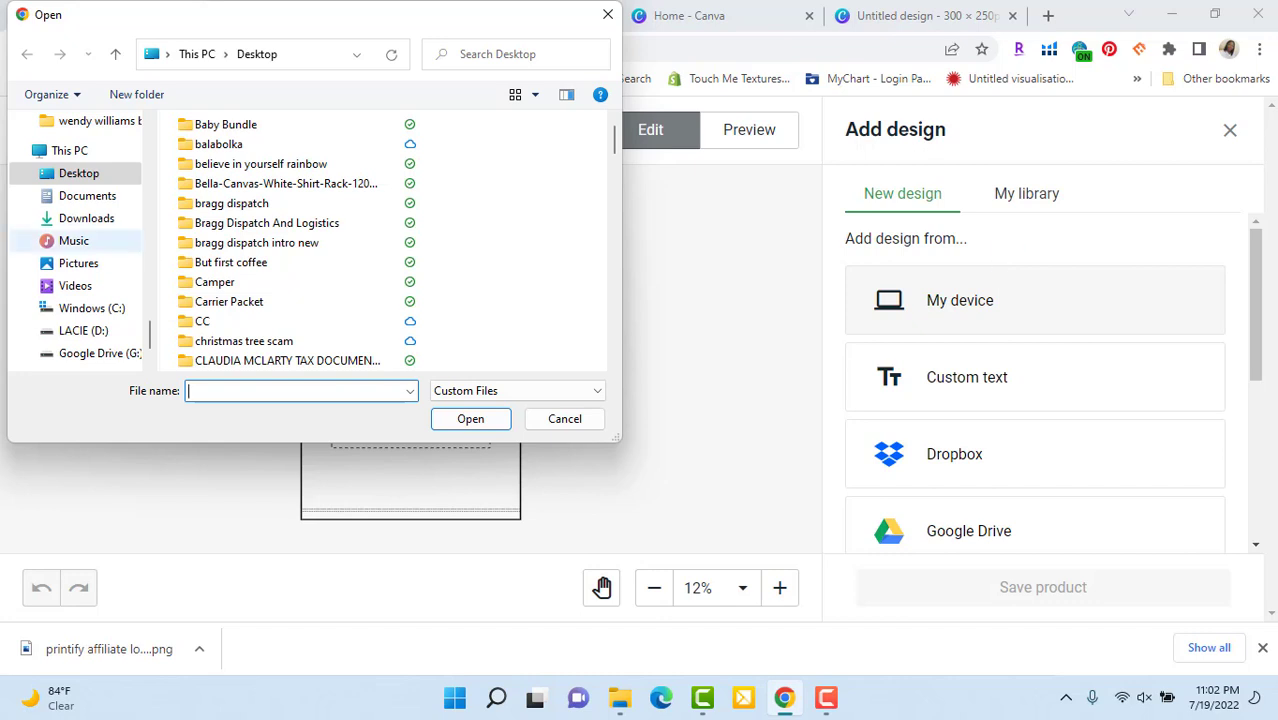
{"action": "left_click", "coordinate": [68, 220]}
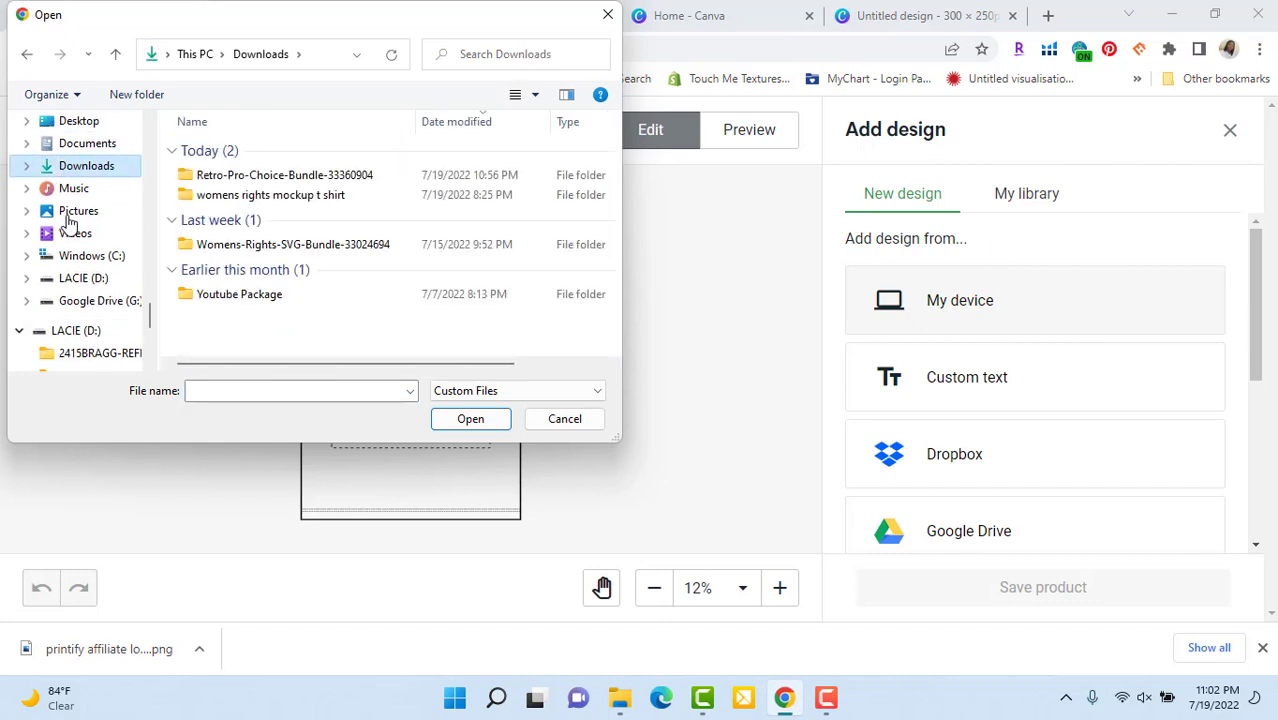
{"action": "double_click", "coordinate": [183, 177]}
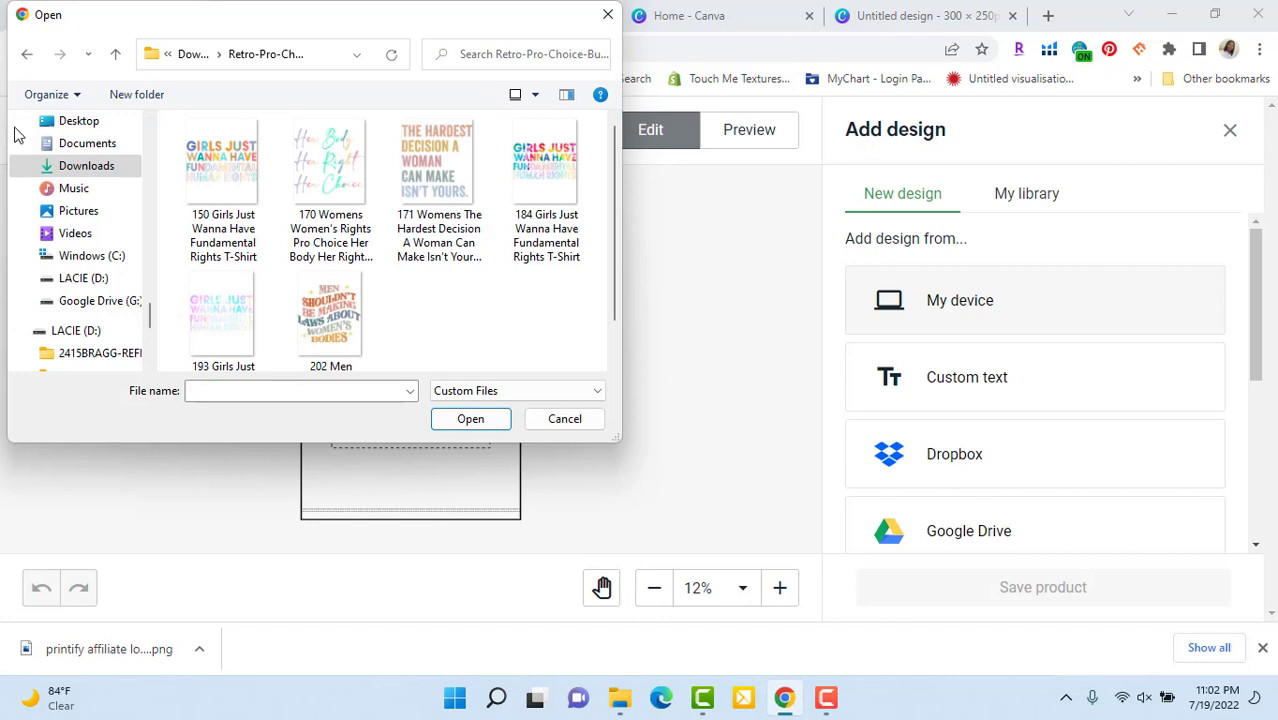
{"action": "left_click", "coordinate": [215, 167]}
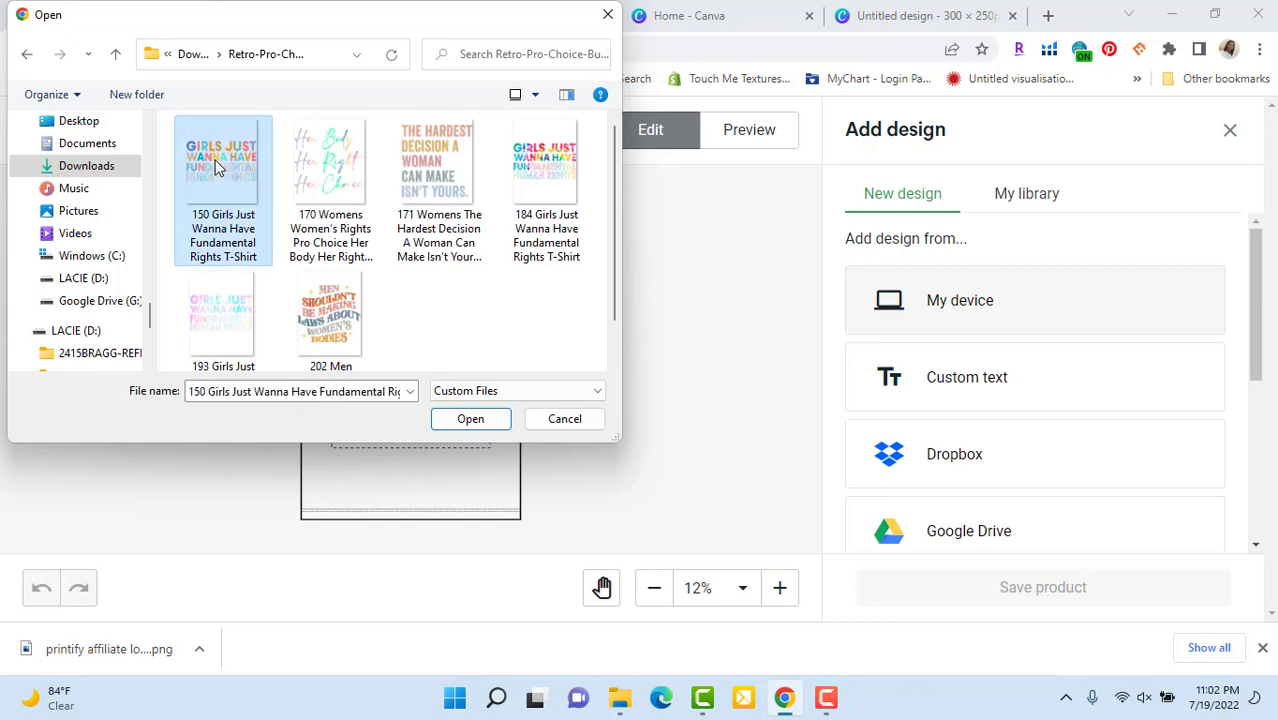
{"action": "left_click", "coordinate": [460, 427]}
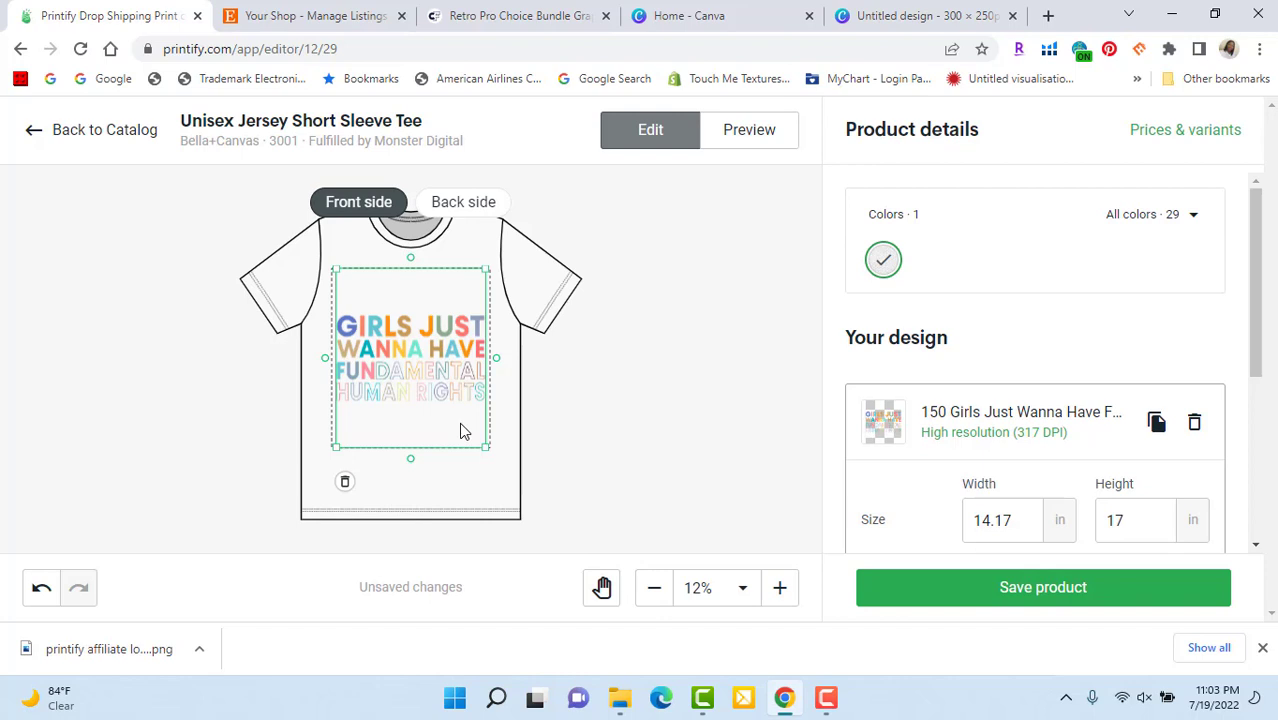
Step: Scale the front design to about 13.34 × 16.01 in and move it up so the lettering sits centered near the print area's upper edge
{"action": "left_click", "coordinate": [682, 340]}
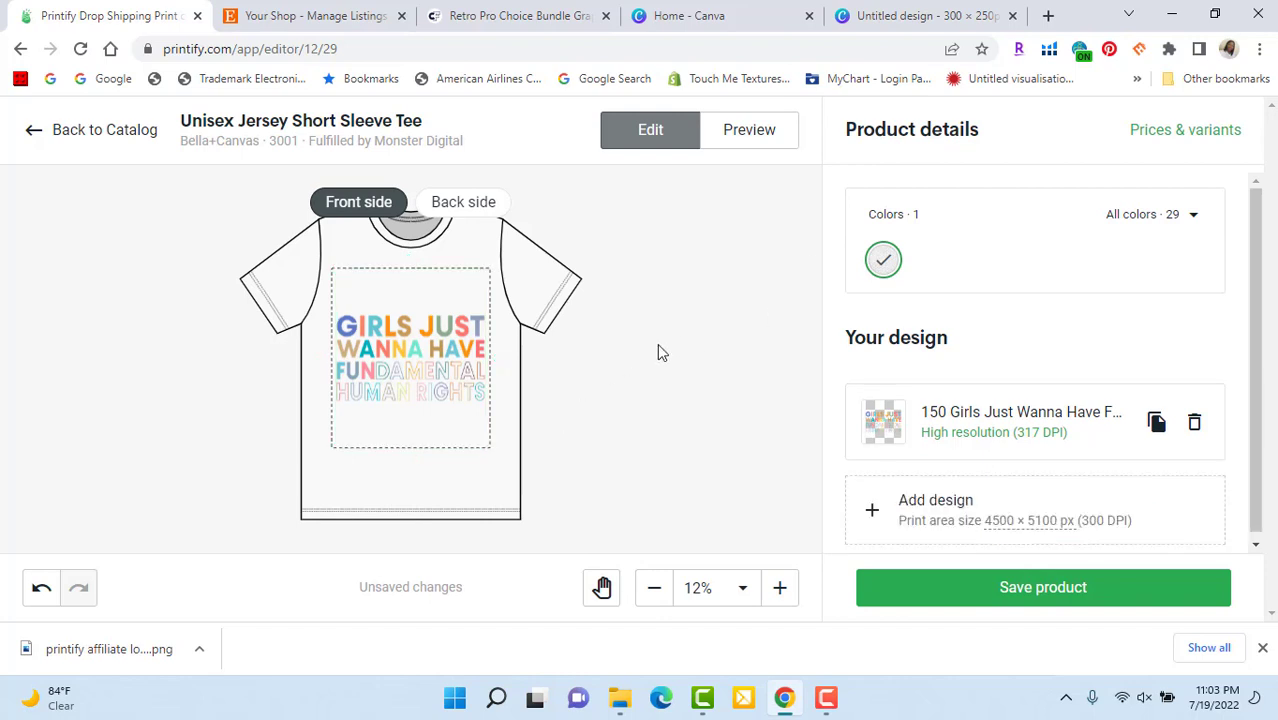
{"action": "left_click_drag", "start_coordinate": [446, 411], "coordinate": [480, 409]}
{"action": "left_click", "coordinate": [670, 379]}
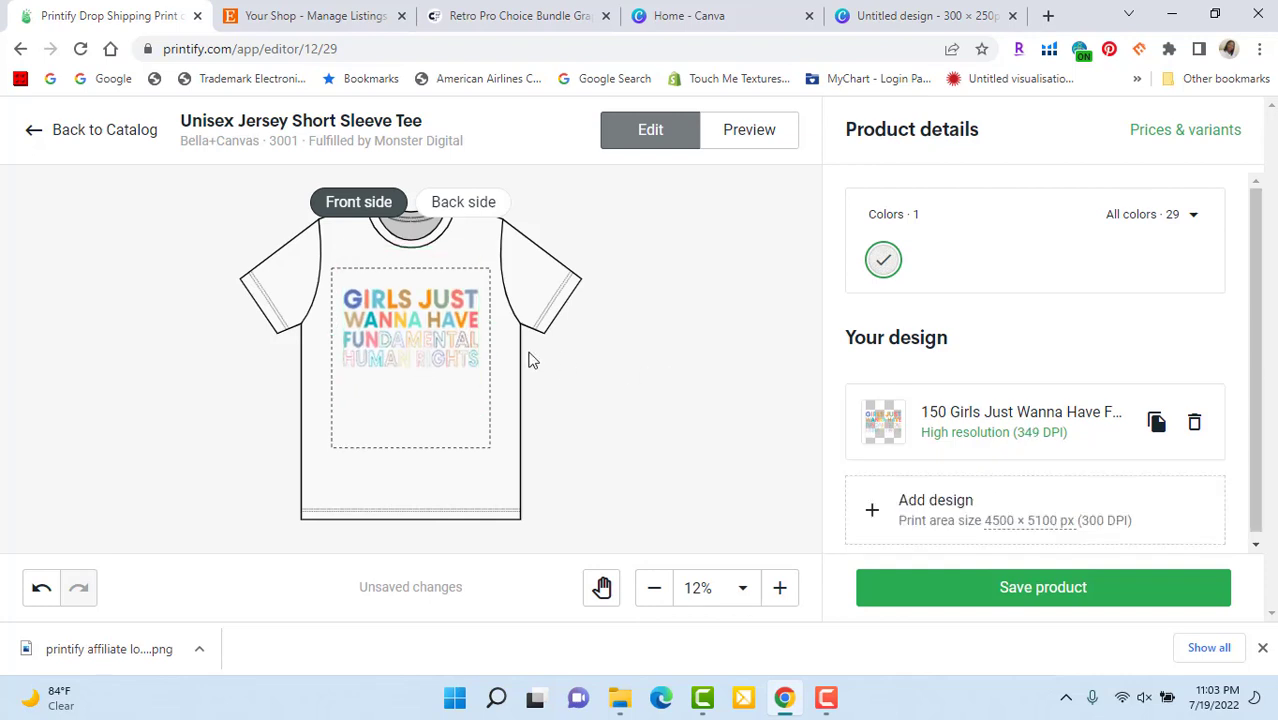
{"action": "left_click", "coordinate": [416, 332]}
{"action": "left_click_drag", "start_coordinate": [416, 332], "coordinate": [420, 333]}
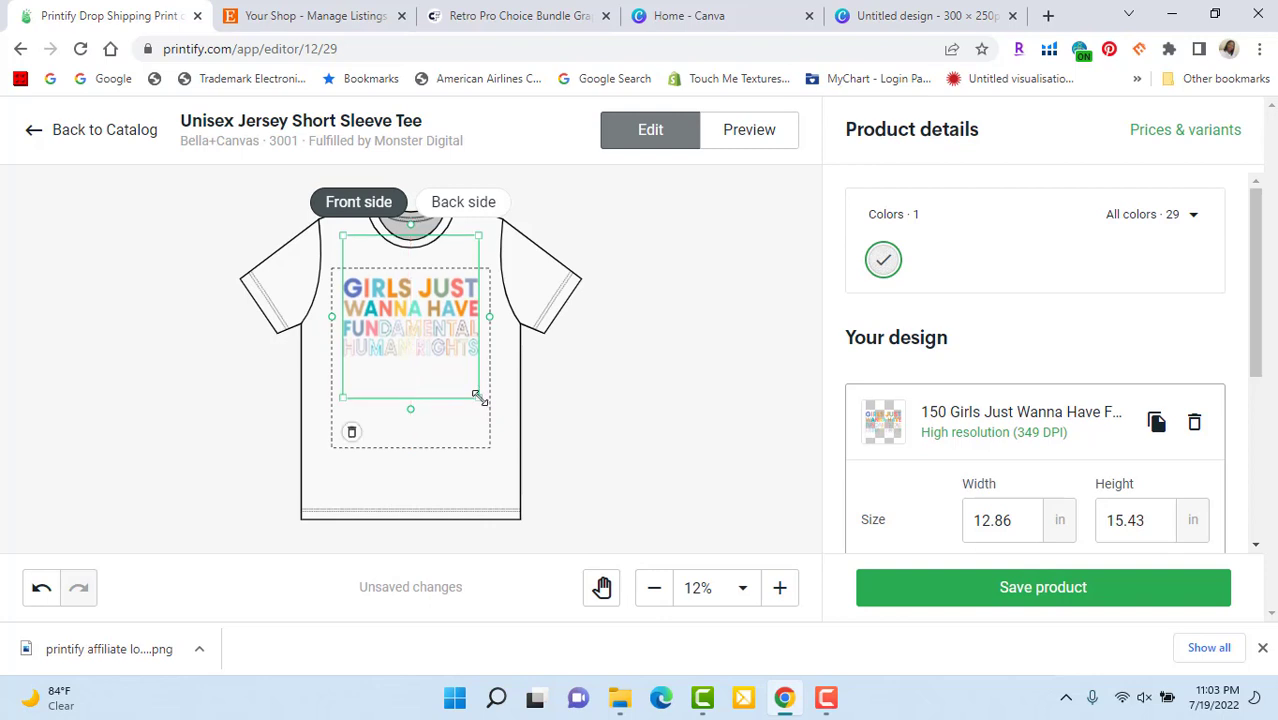
{"action": "left_click_drag", "start_coordinate": [478, 396], "coordinate": [482, 403]}
{"action": "left_click", "coordinate": [733, 349]}
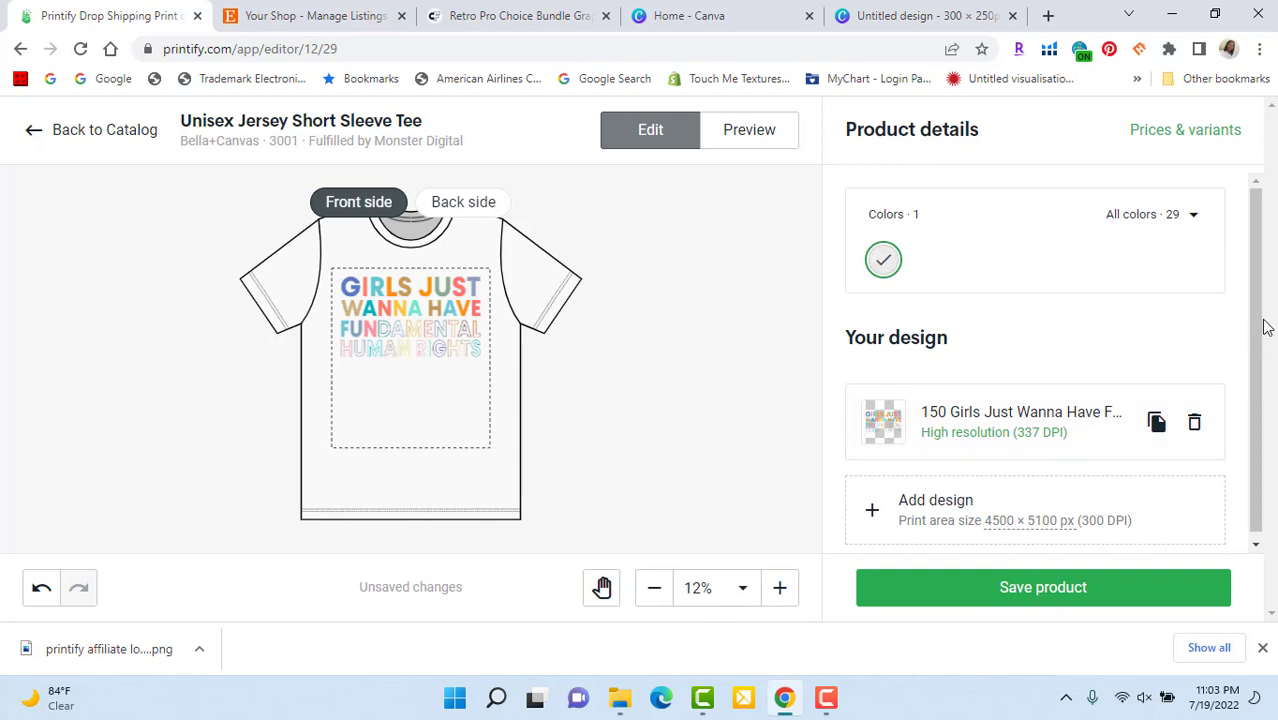
{"action": "scroll", "coordinate": [1265, 327], "scroll_direction": "down", "scroll_amount": 1}
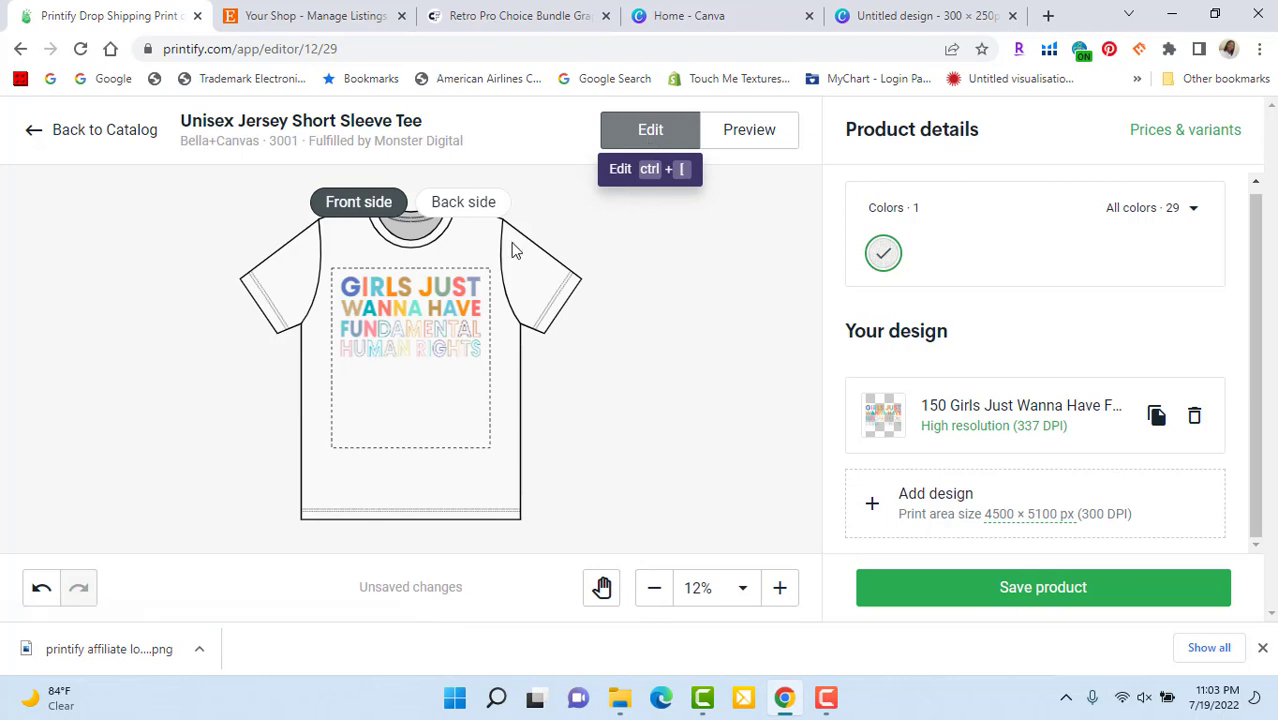
{"action": "left_click", "coordinate": [386, 338]}
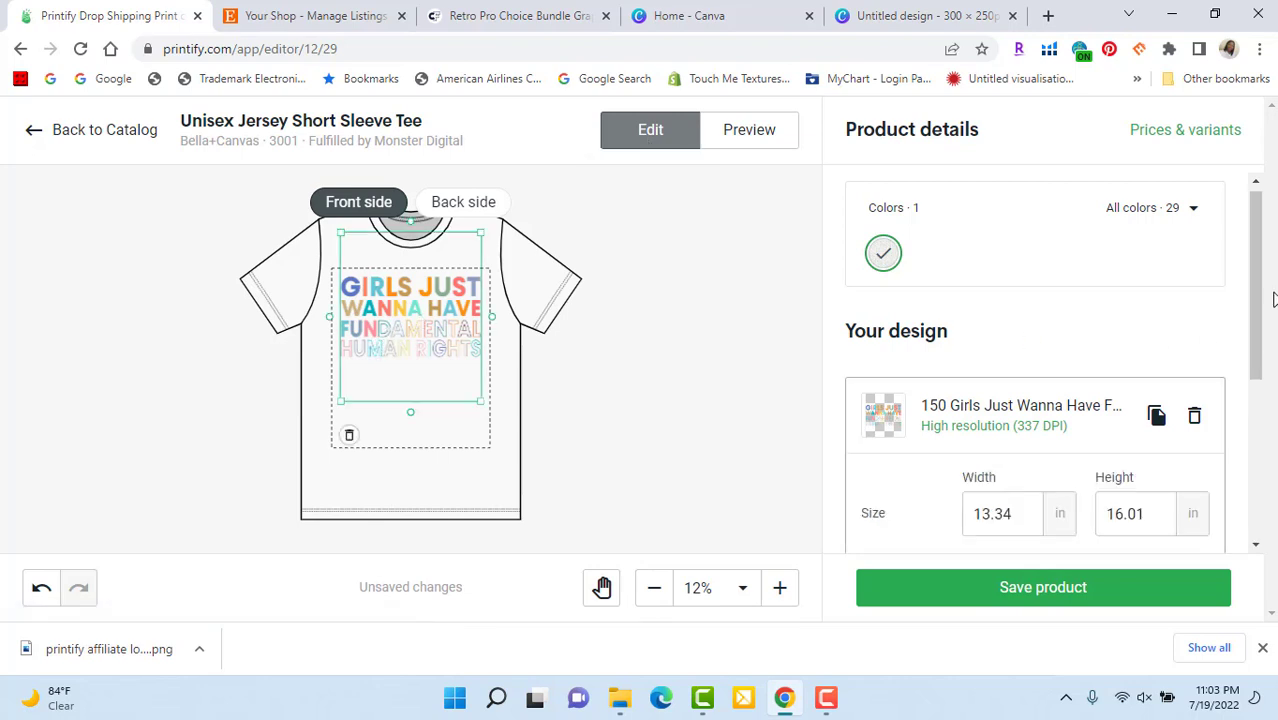
{"action": "left_click_drag", "start_coordinate": [1258, 297], "coordinate": [1264, 470]}
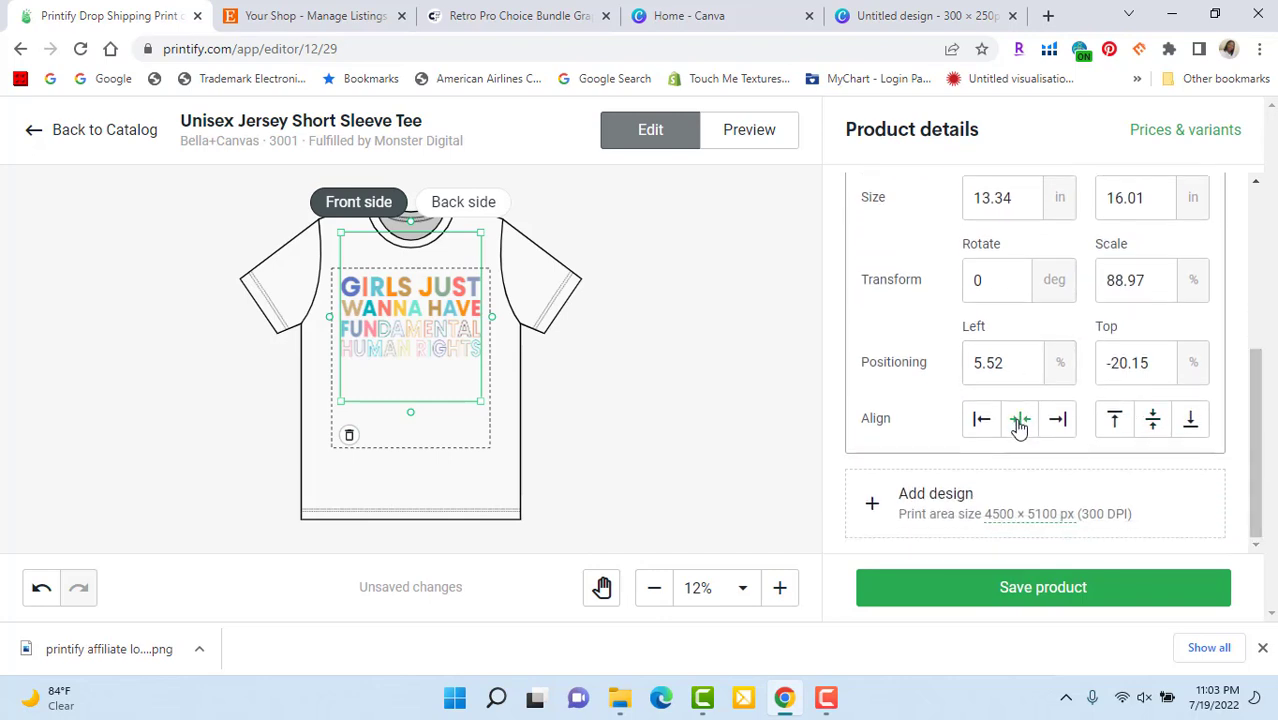
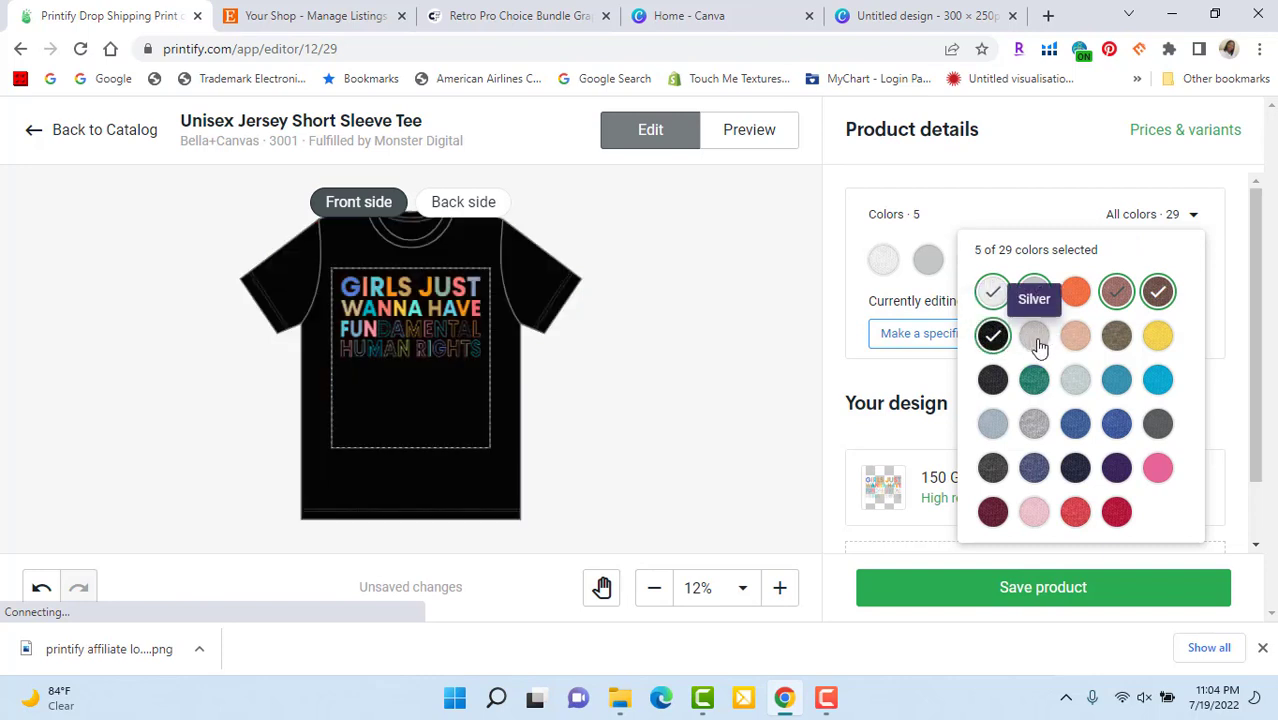
Step: Add the peach, olive-brown, Heather Ice Blue, Athletic Heather, Pink, bright pink and Heather Navy shirt colors
{"action": "left_click", "coordinate": [1117, 337]}
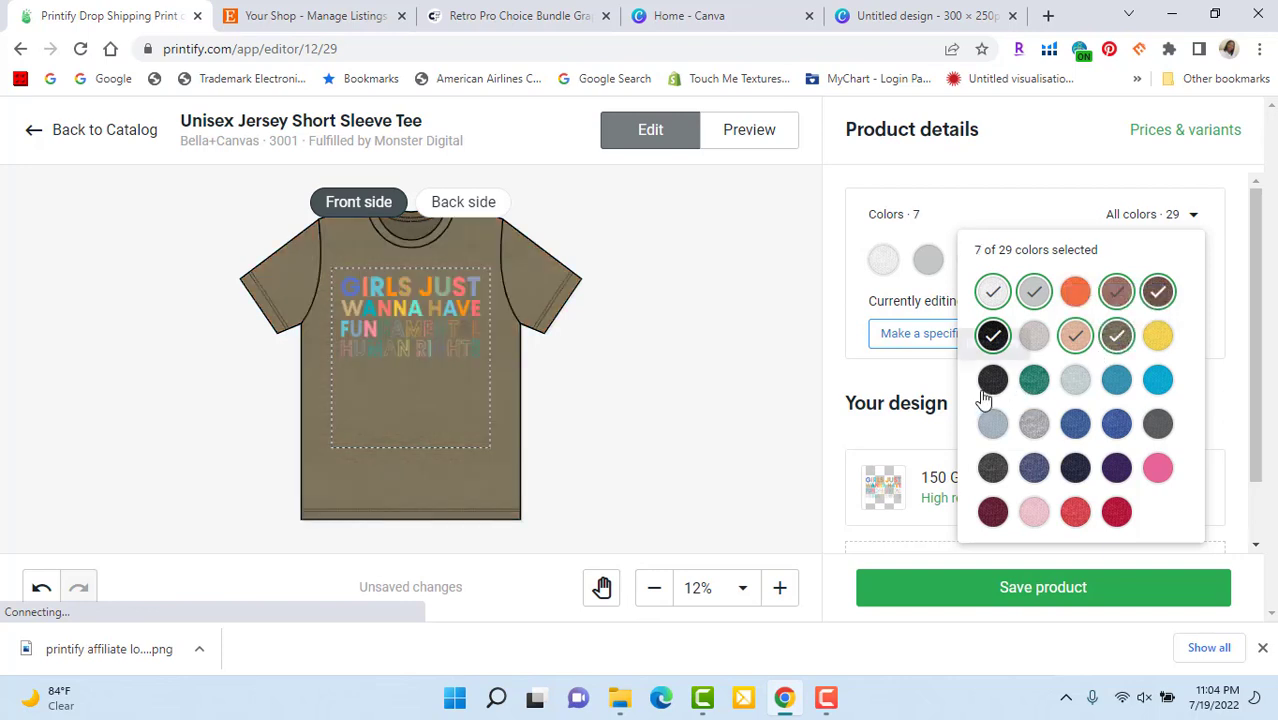
{"action": "left_click", "coordinate": [1075, 384]}
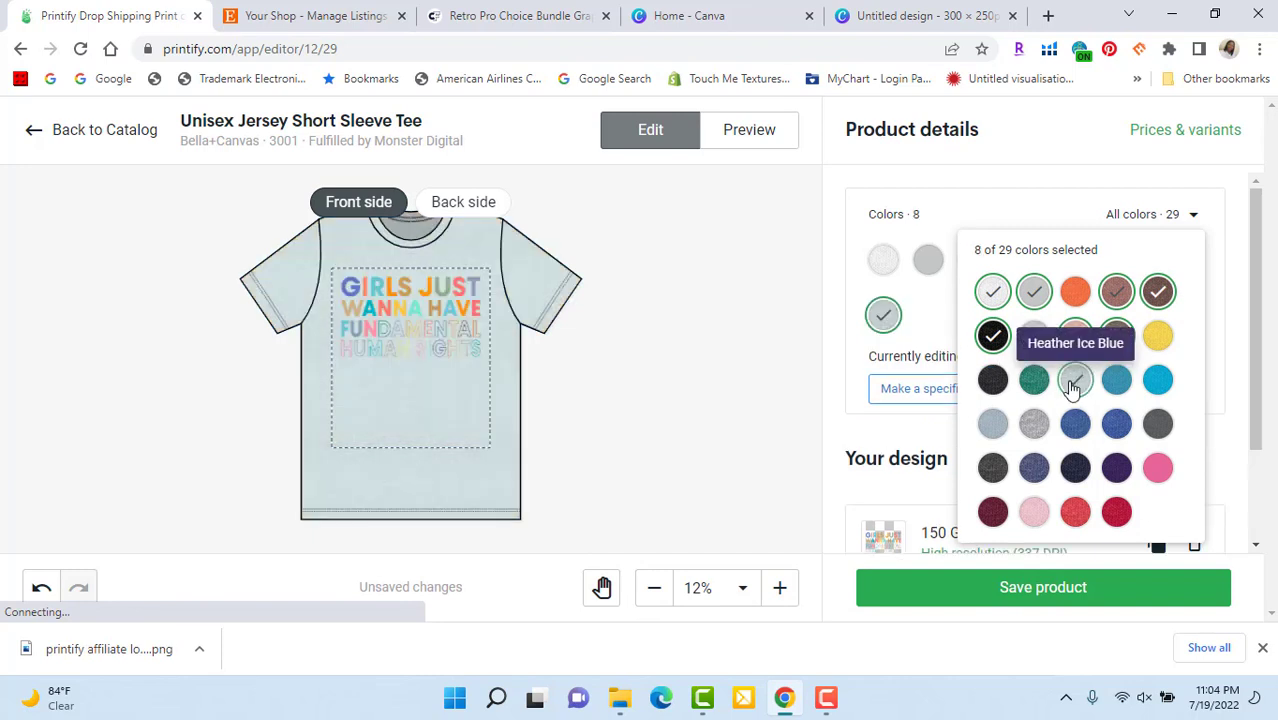
{"action": "left_click", "coordinate": [1035, 430]}
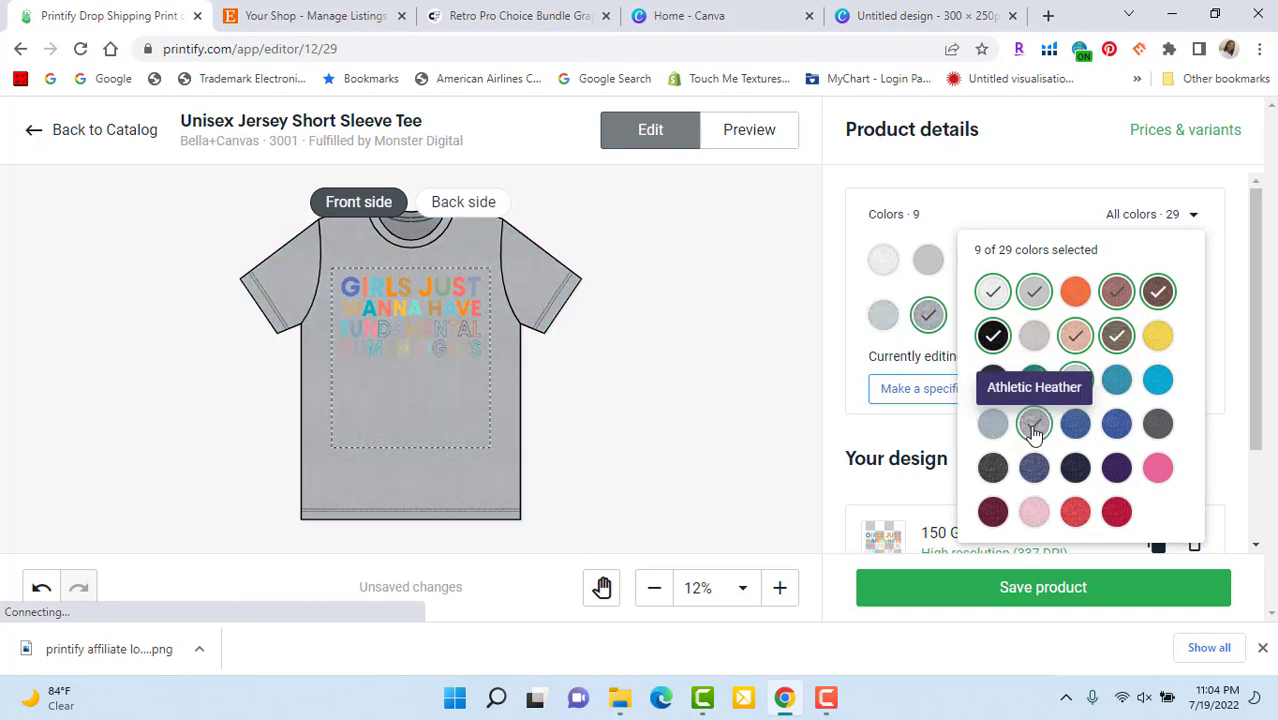
{"action": "left_click", "coordinate": [1035, 513]}
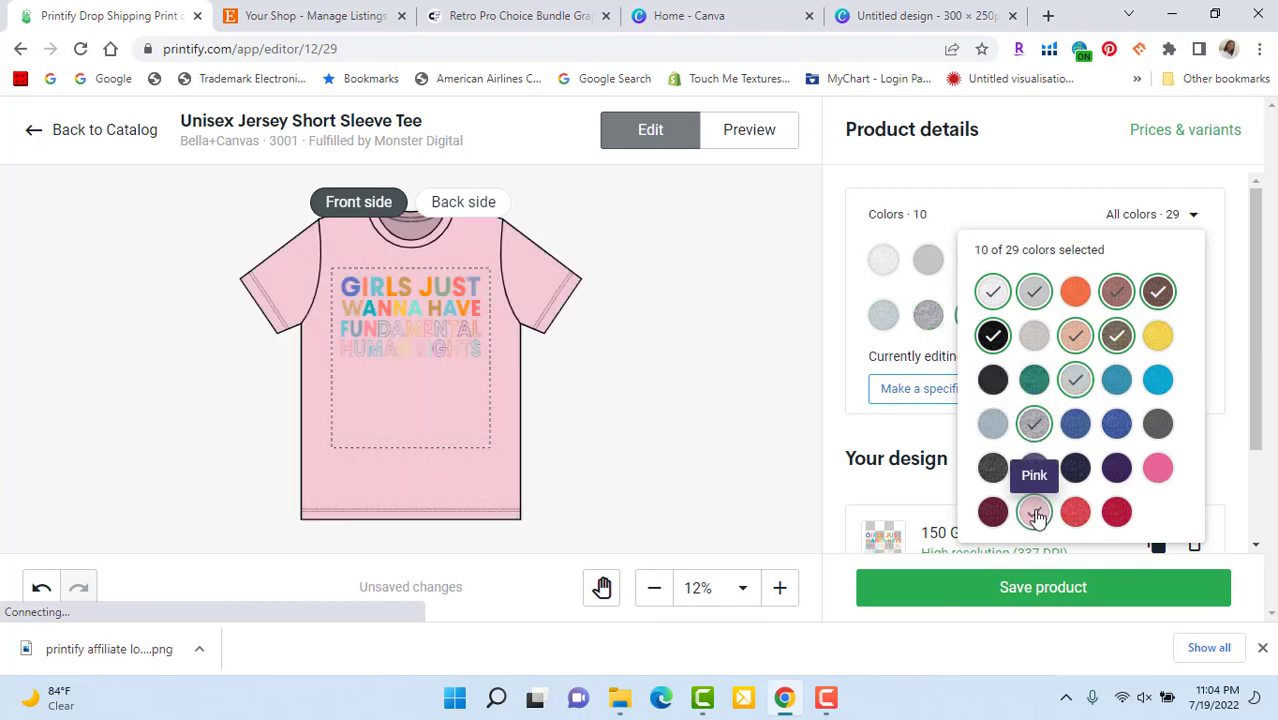
{"action": "left_click", "coordinate": [1158, 470]}
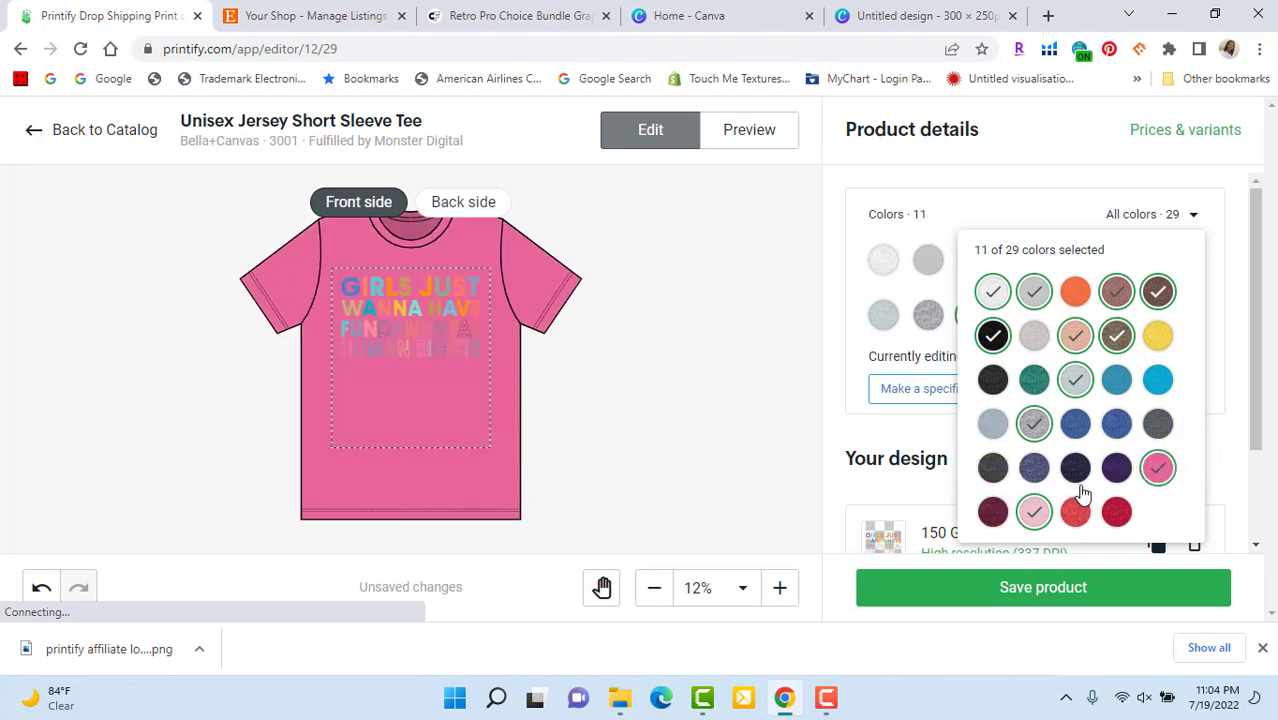
{"action": "left_click", "coordinate": [1036, 468]}
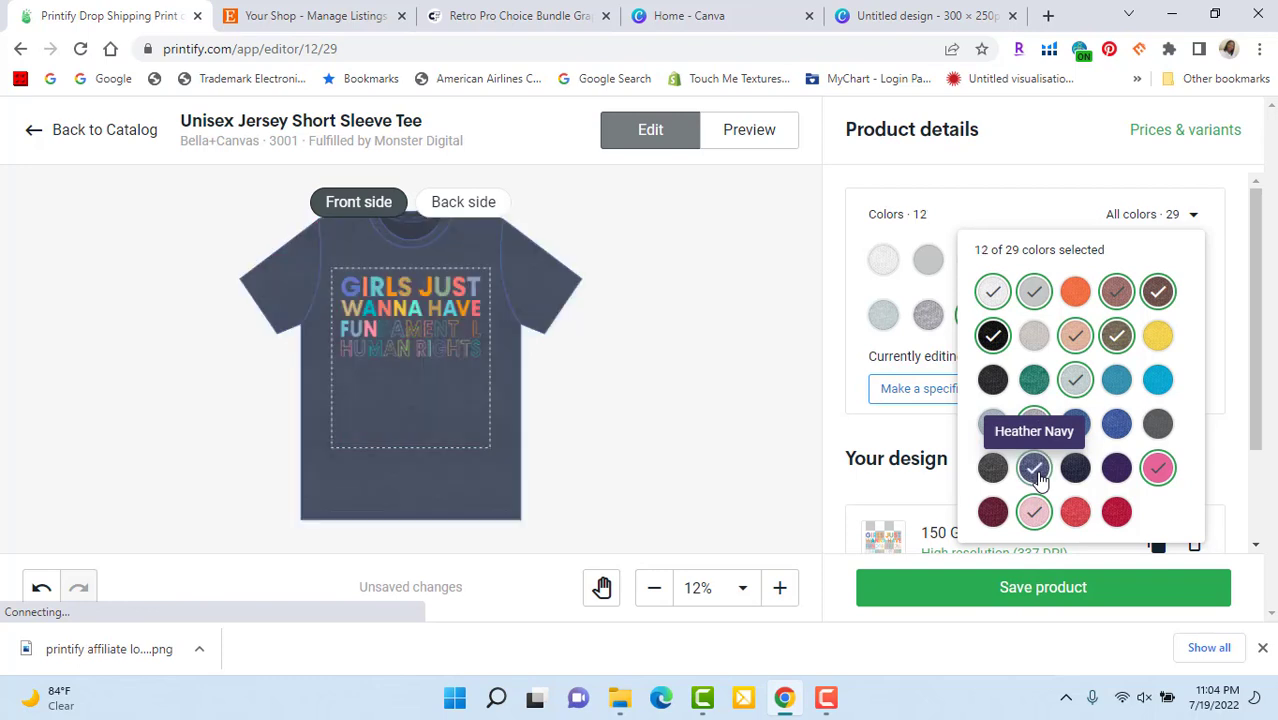
Step: Try out Aqua and Turquoise as shirt colors, deselecting each one again
{"action": "left_click", "coordinate": [1117, 385]}
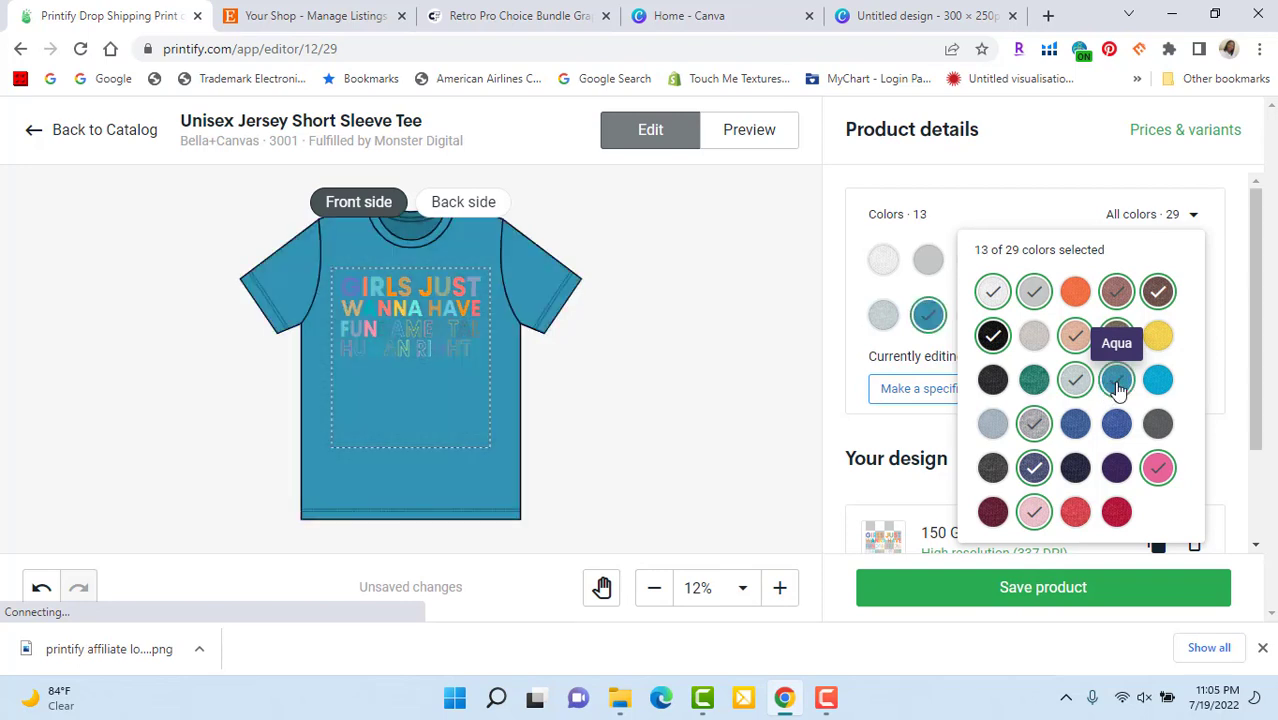
{"action": "left_click", "coordinate": [1117, 385]}
{"action": "left_click", "coordinate": [1158, 385]}
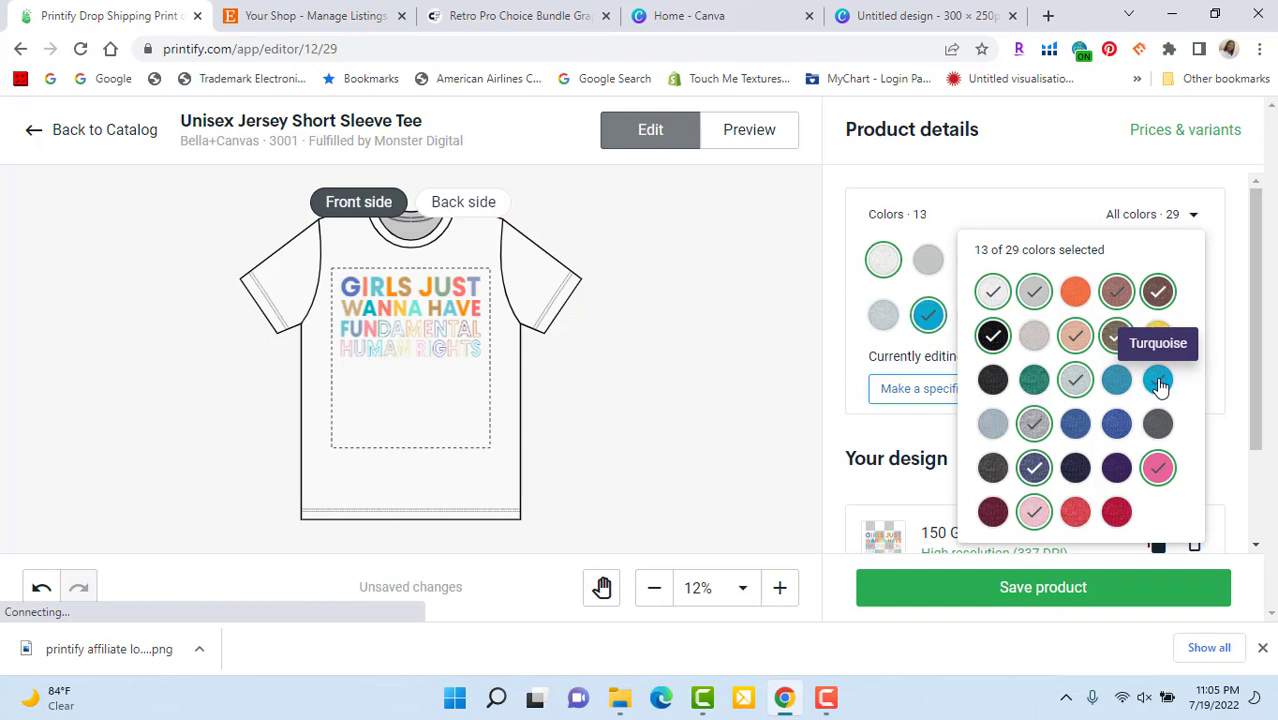
{"action": "left_click", "coordinate": [1158, 385]}
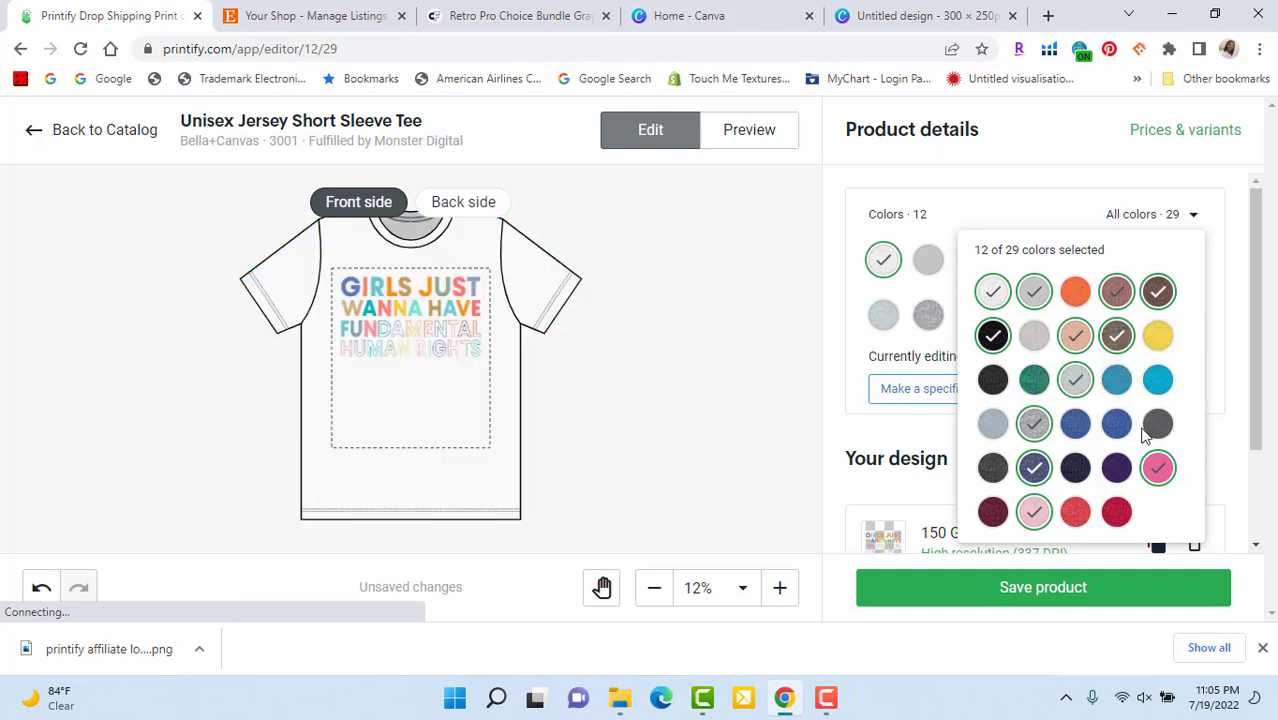
Step: Add Asphalt, Navy, Dark Grey Heather and the pale blue-grey shirt color, trying out Silver and Heather Kelly and deselecting both
{"action": "left_click", "coordinate": [1158, 426]}
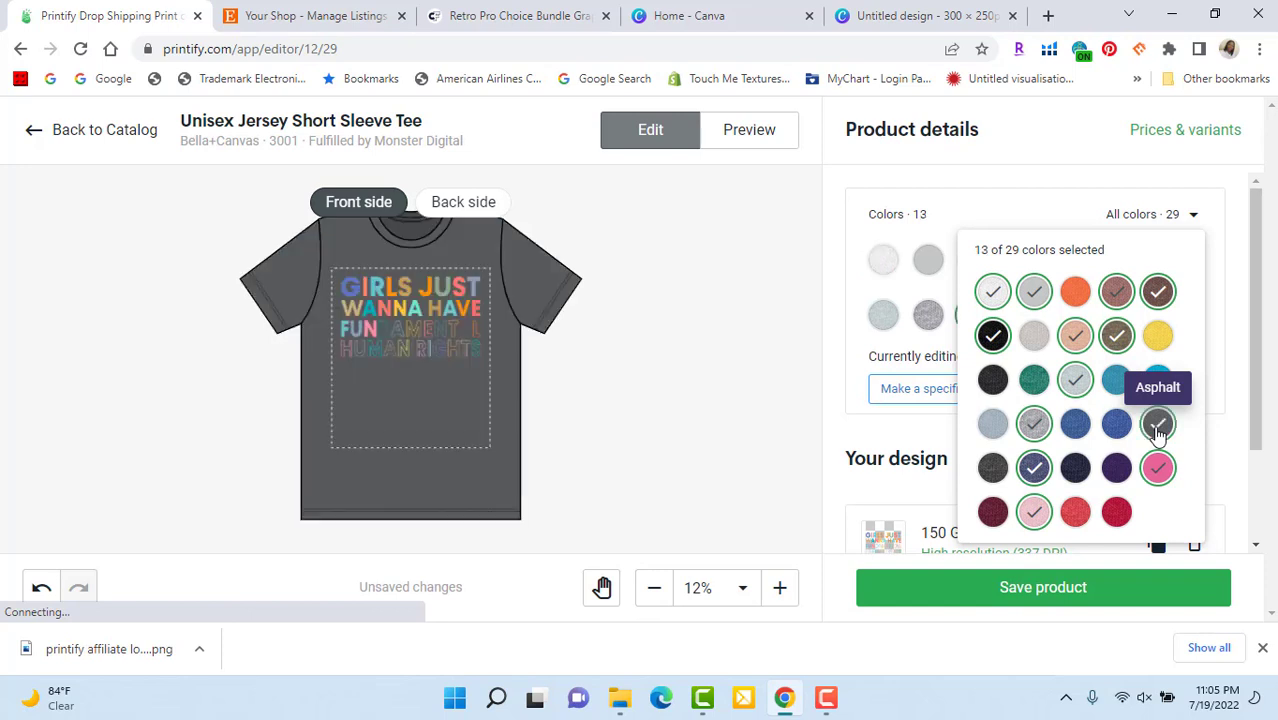
{"action": "left_click", "coordinate": [1077, 474]}
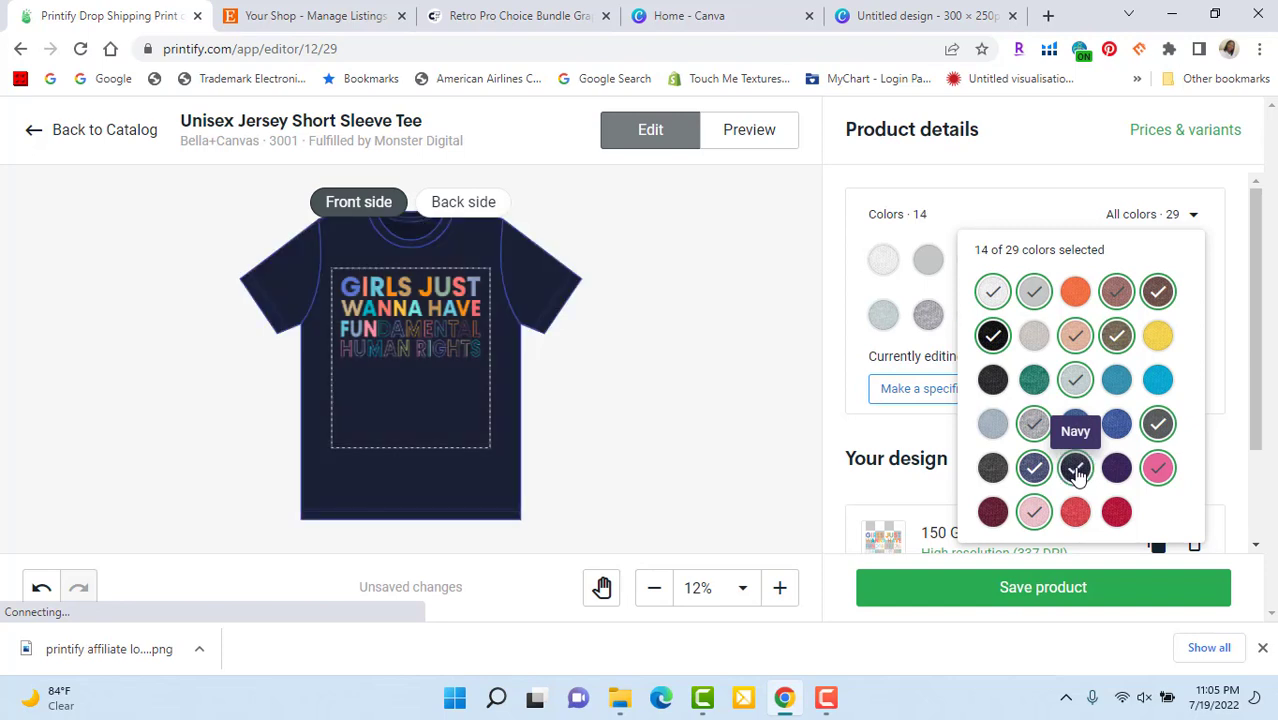
{"action": "left_click", "coordinate": [995, 472]}
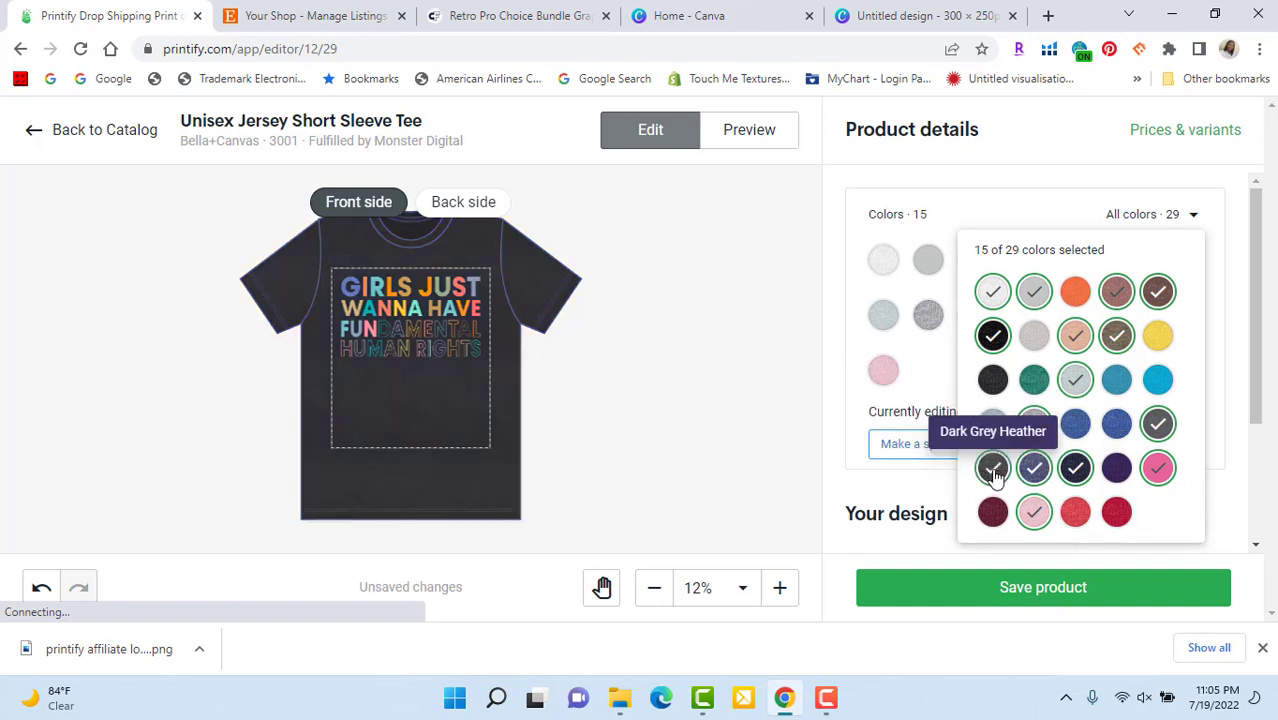
{"action": "left_click", "coordinate": [1035, 337]}
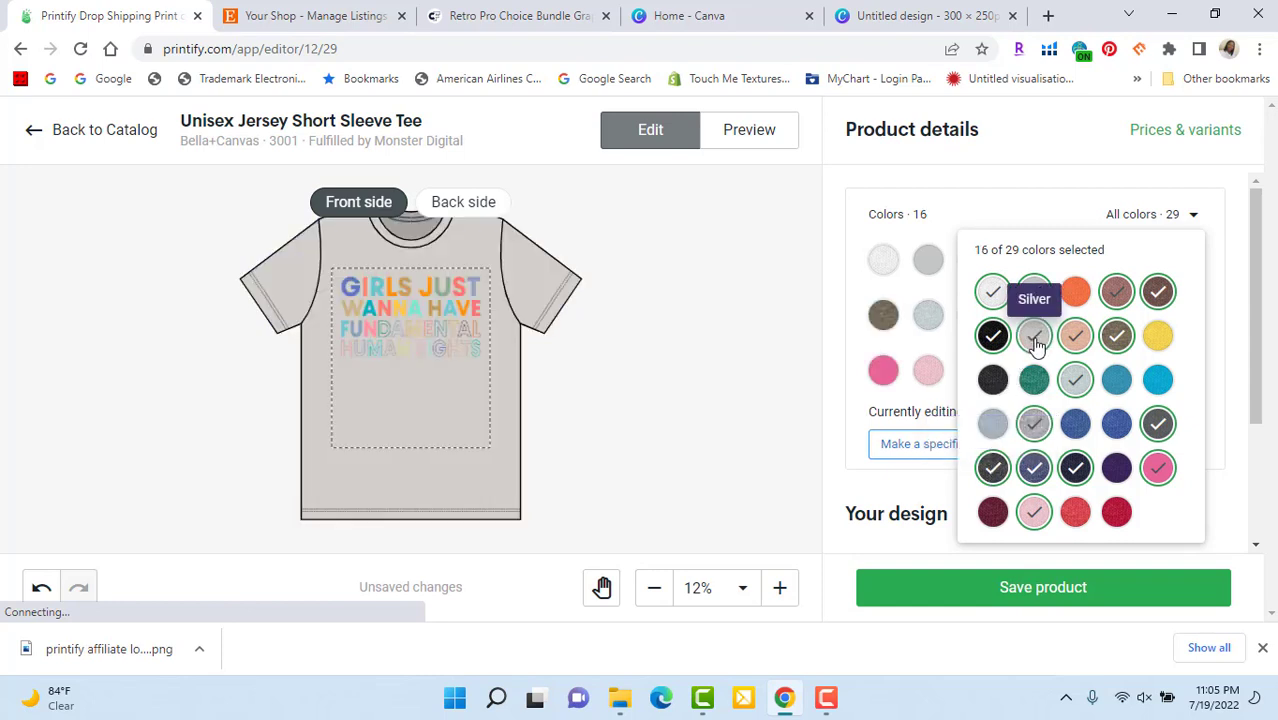
{"action": "left_click", "coordinate": [1035, 340]}
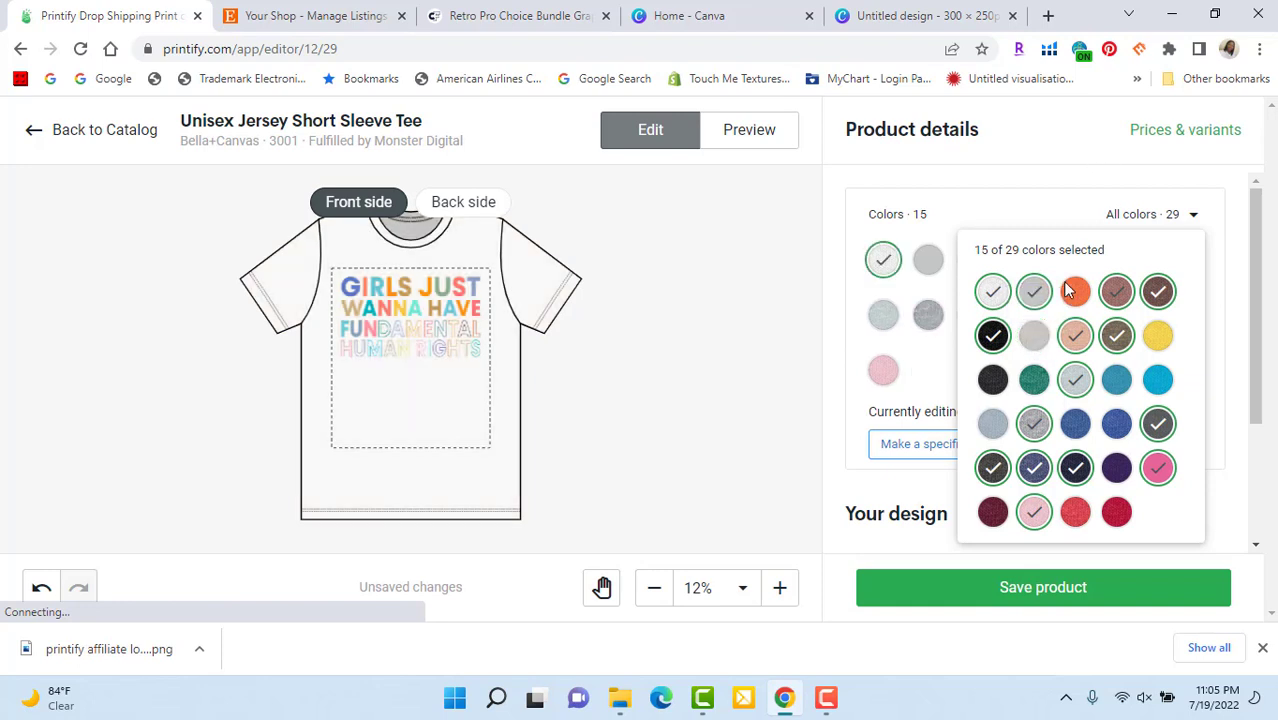
{"action": "left_click", "coordinate": [993, 425]}
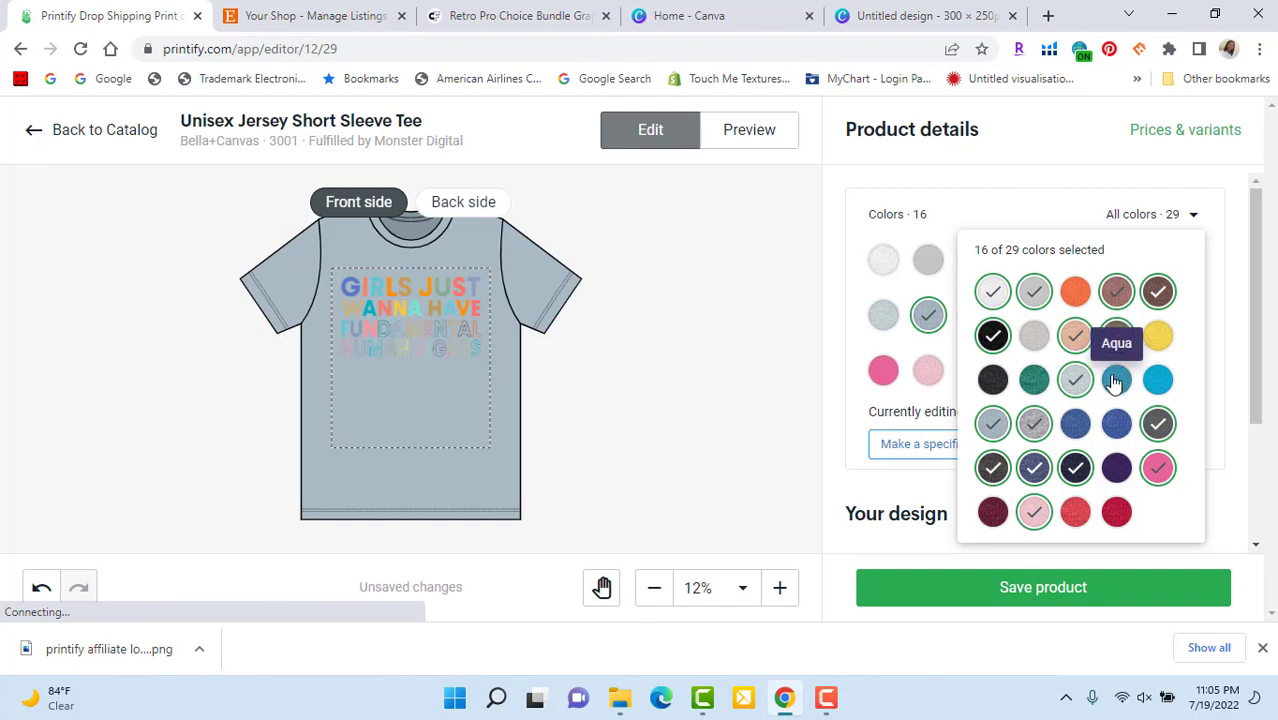
{"action": "left_click", "coordinate": [1035, 380]}
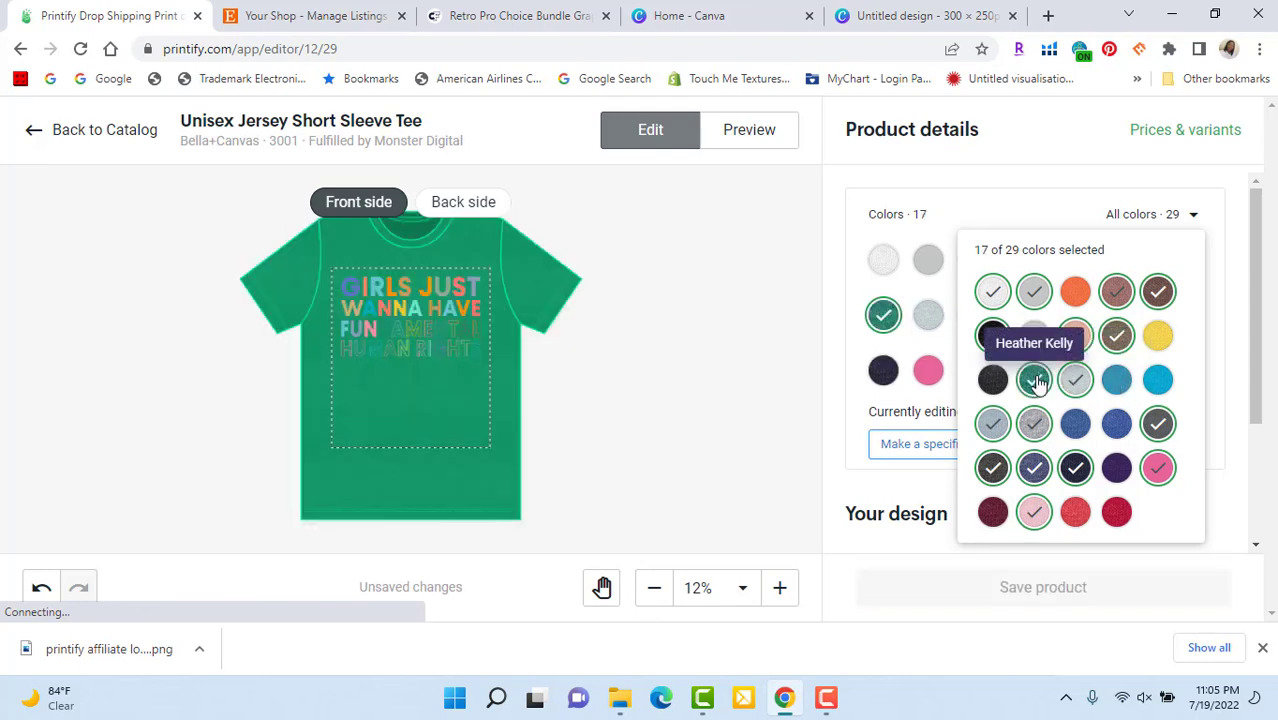
{"action": "left_click", "coordinate": [1035, 380]}
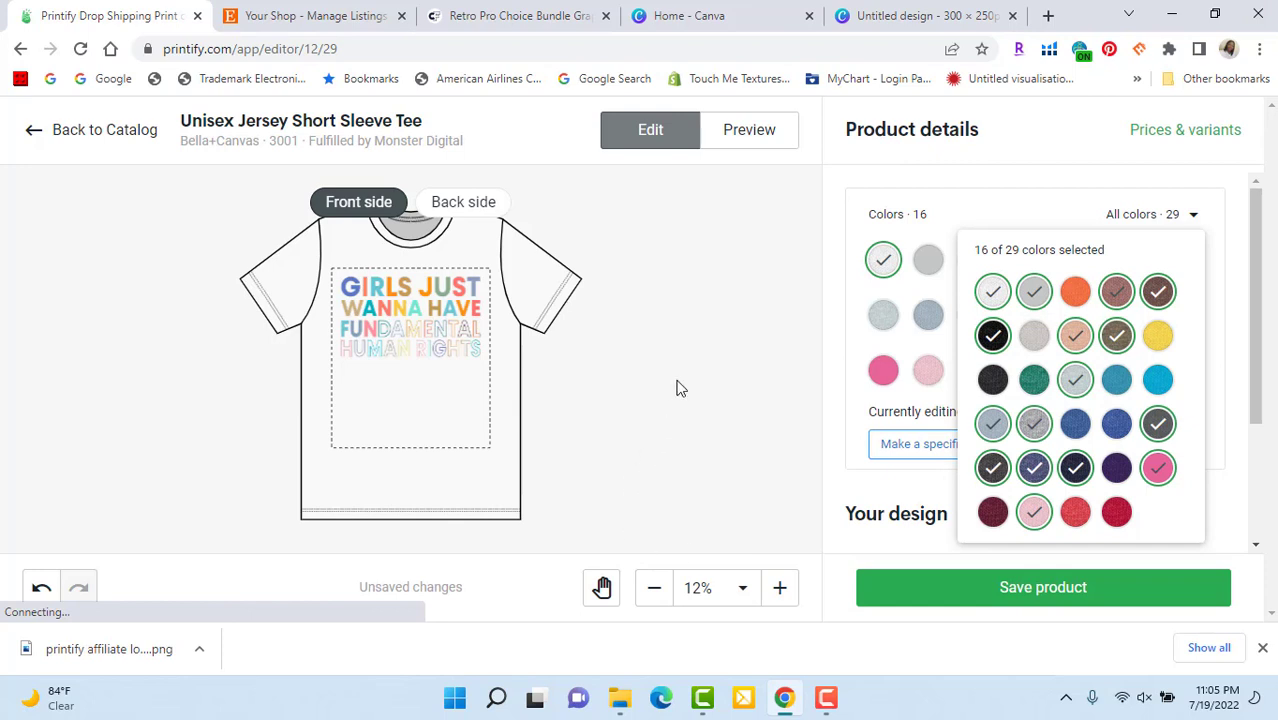
Step: Save the T-shirt product to the store's product list and switch to the Canva home page
{"action": "left_click", "coordinate": [1006, 595]}
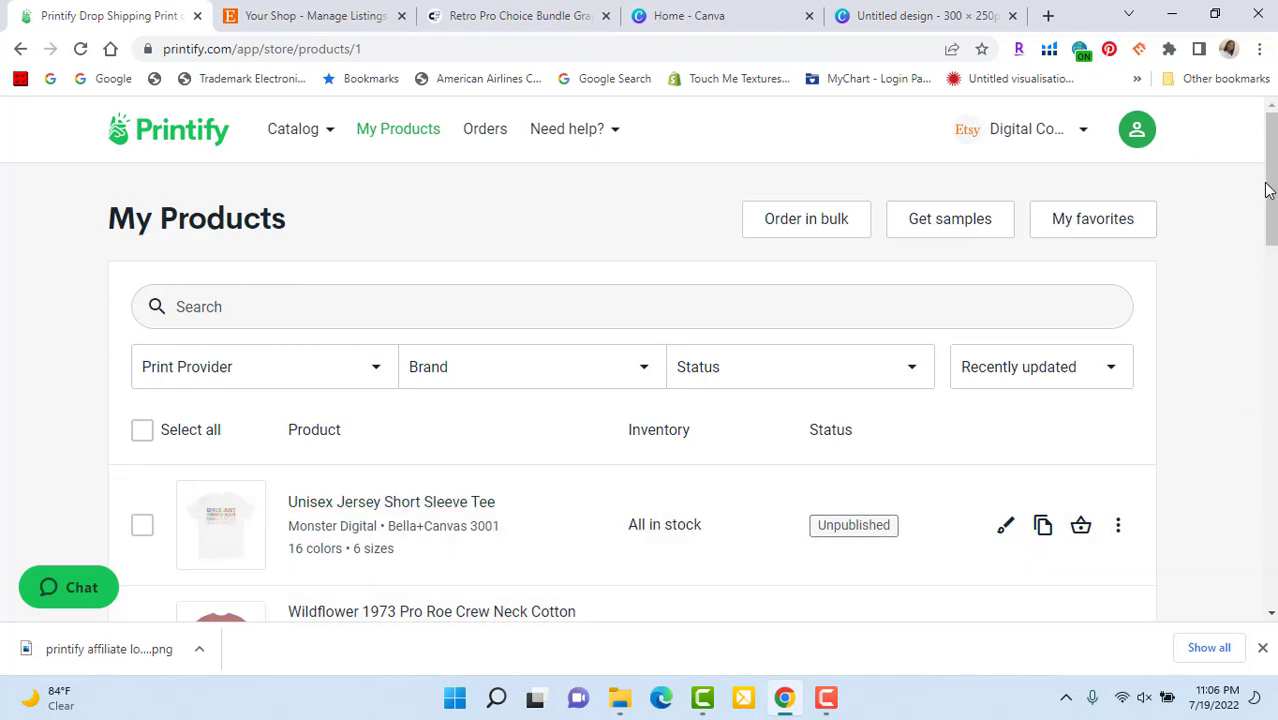
{"action": "left_click_drag", "start_coordinate": [1272, 194], "coordinate": [1274, 229]}
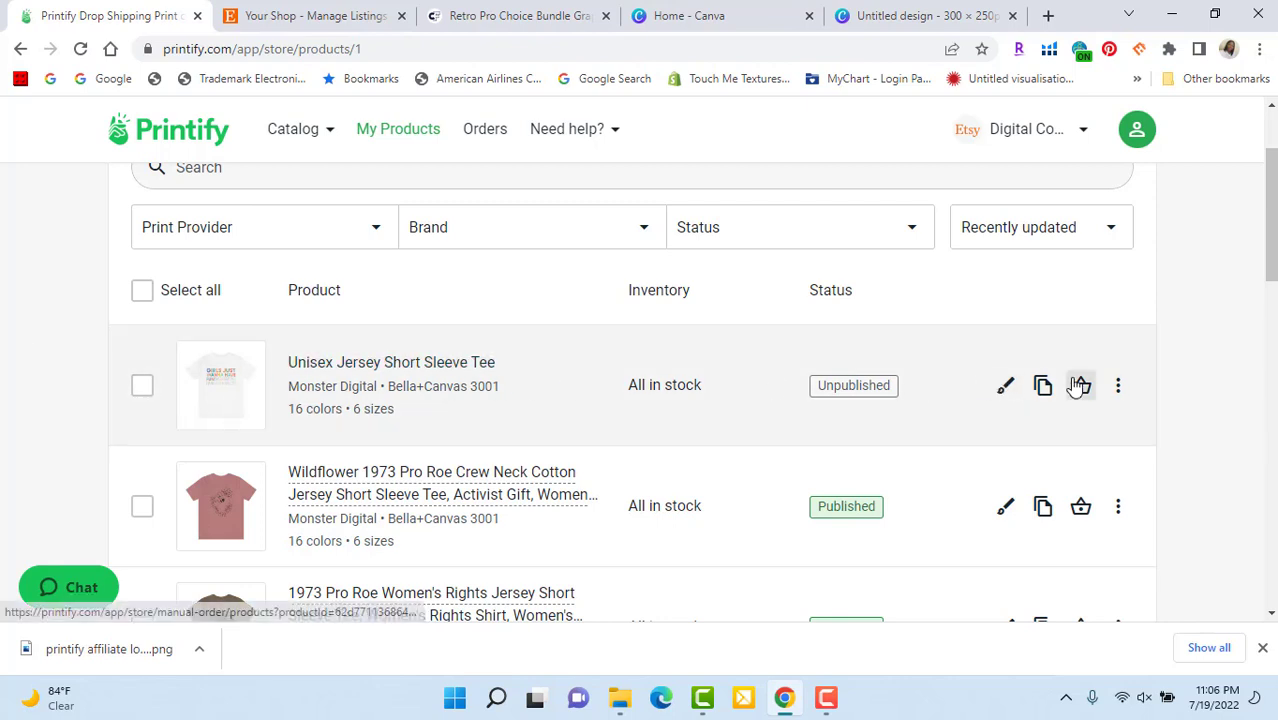
{"action": "left_click", "coordinate": [725, 22]}
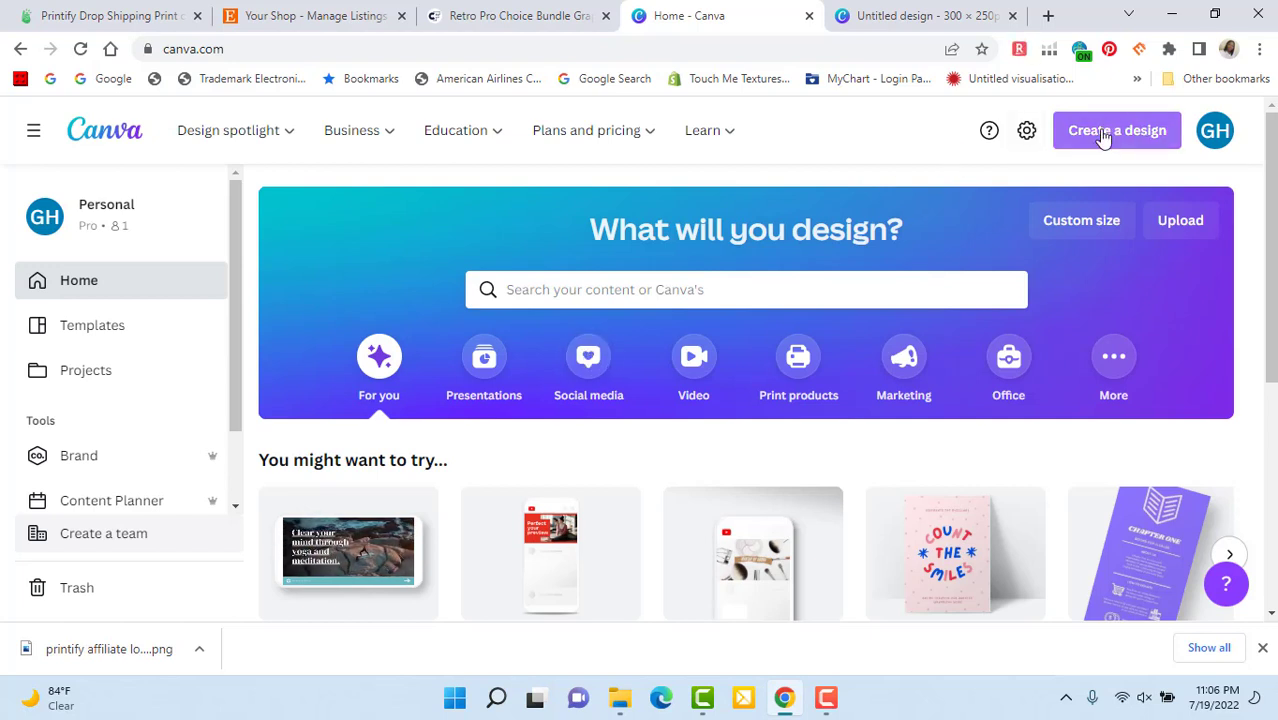
Step: Create a new custom-size design of 2000 × 2000 px
{"action": "left_click", "coordinate": [1103, 140]}
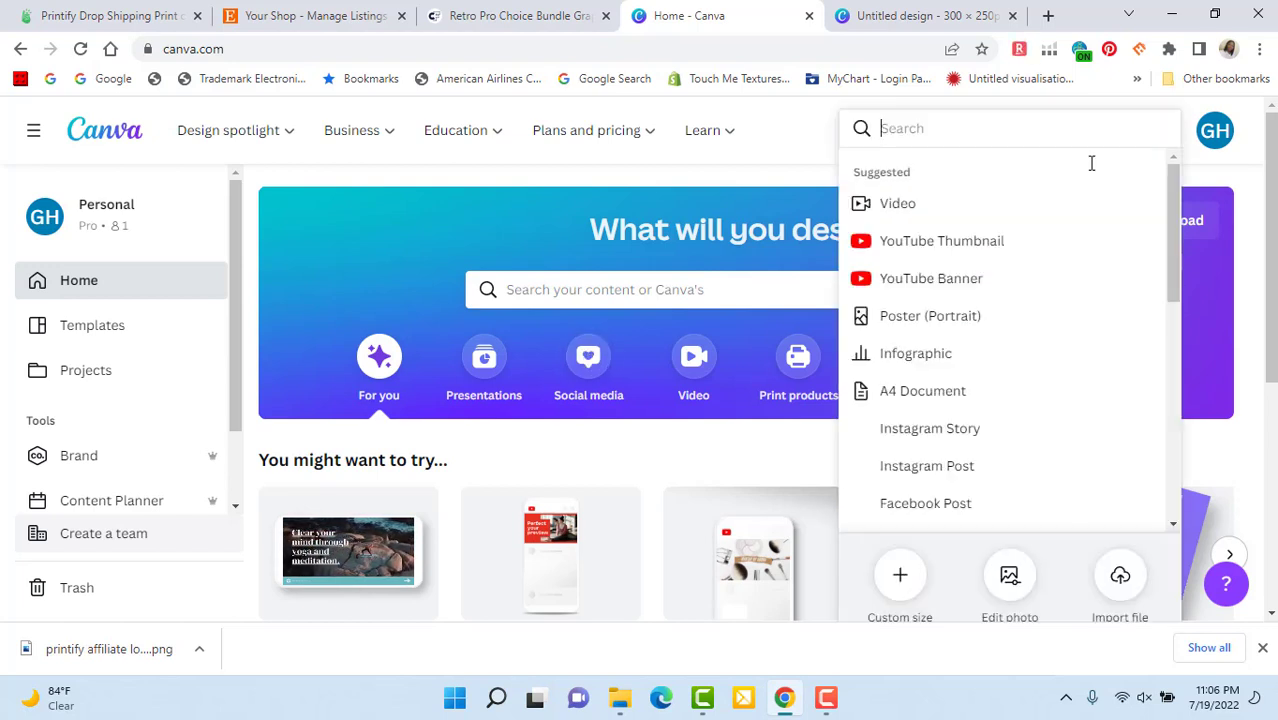
{"action": "left_click", "coordinate": [901, 578]}
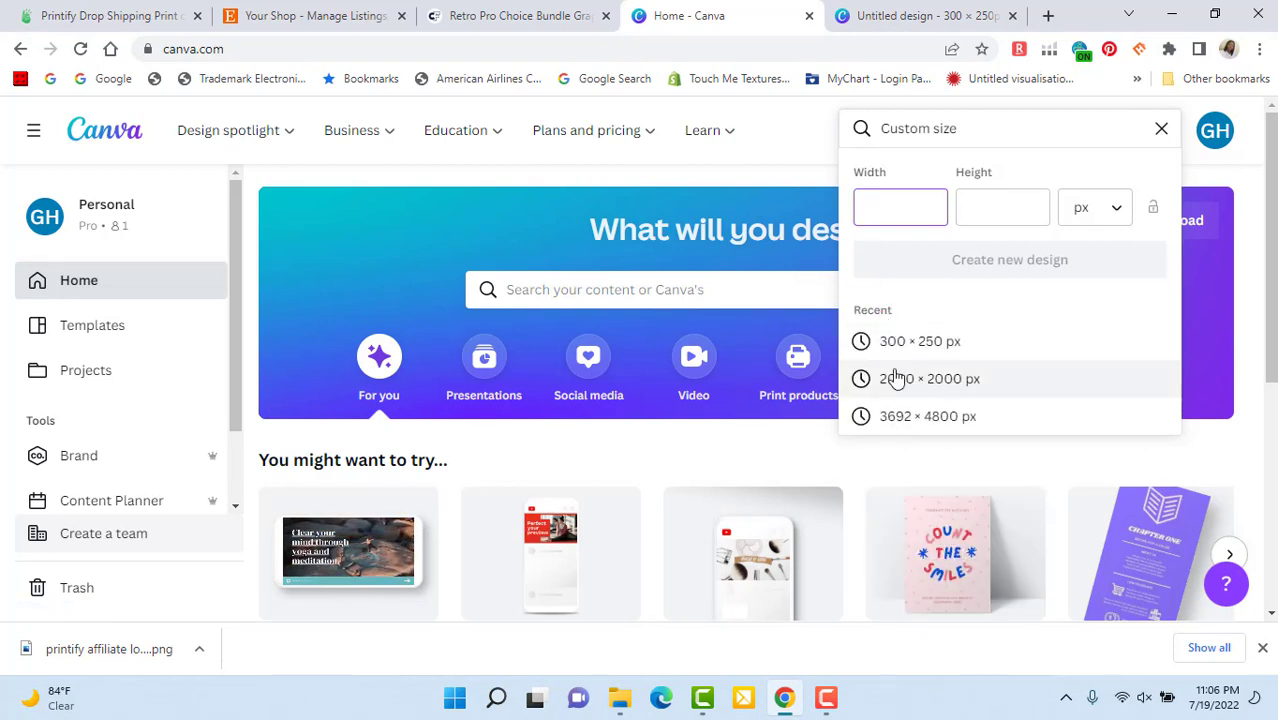
{"action": "type", "text": "2000"}
{"action": "left_click", "coordinate": [965, 208]}
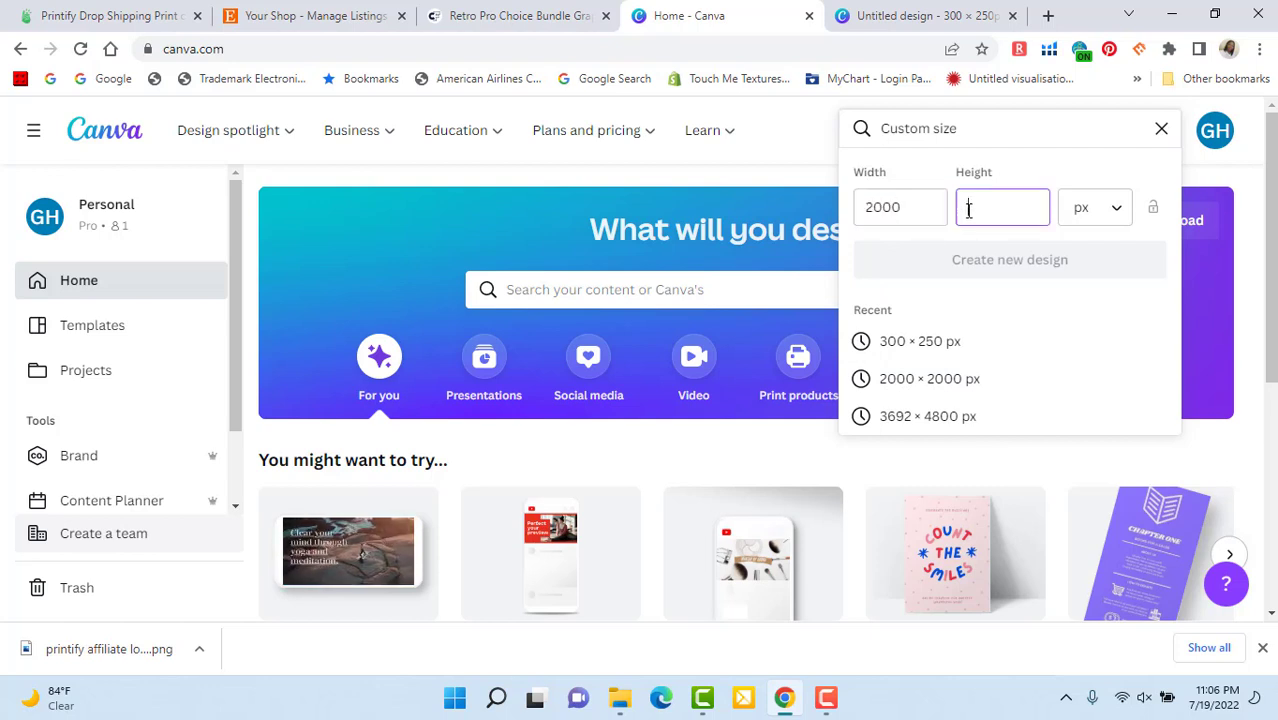
{"action": "type", "text": "2000"}
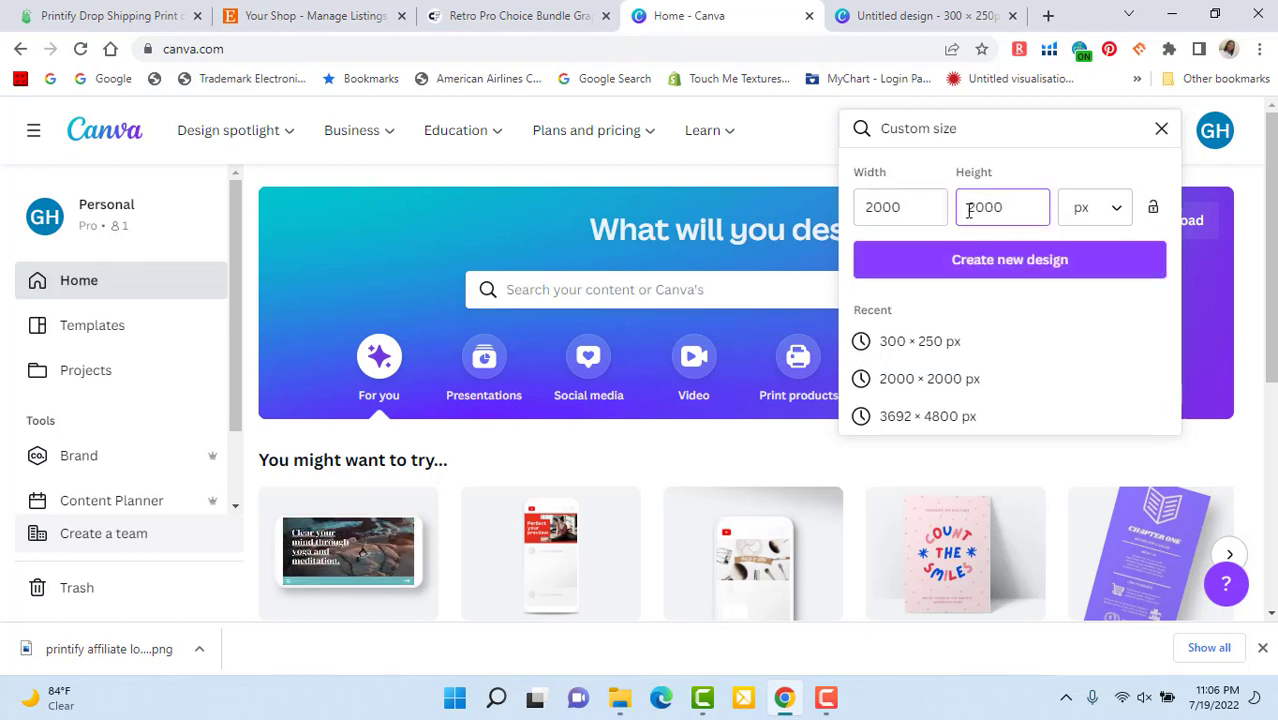
{"action": "left_click", "coordinate": [1033, 262]}
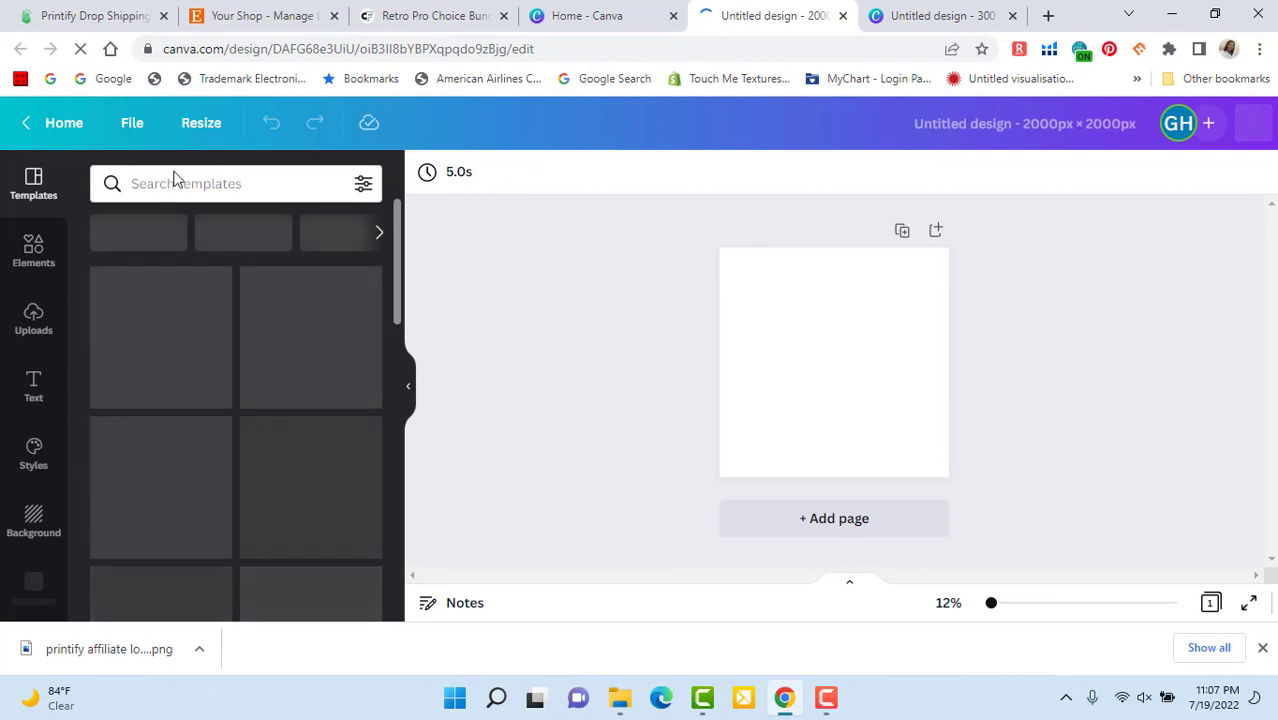
Step: Upload the design file "150 Girls Just Wanna Have Fundamental Rights T-Shirt" from the Retro-Pro-Choice bundle folder to the uploaded images
{"action": "left_click", "coordinate": [33, 322]}
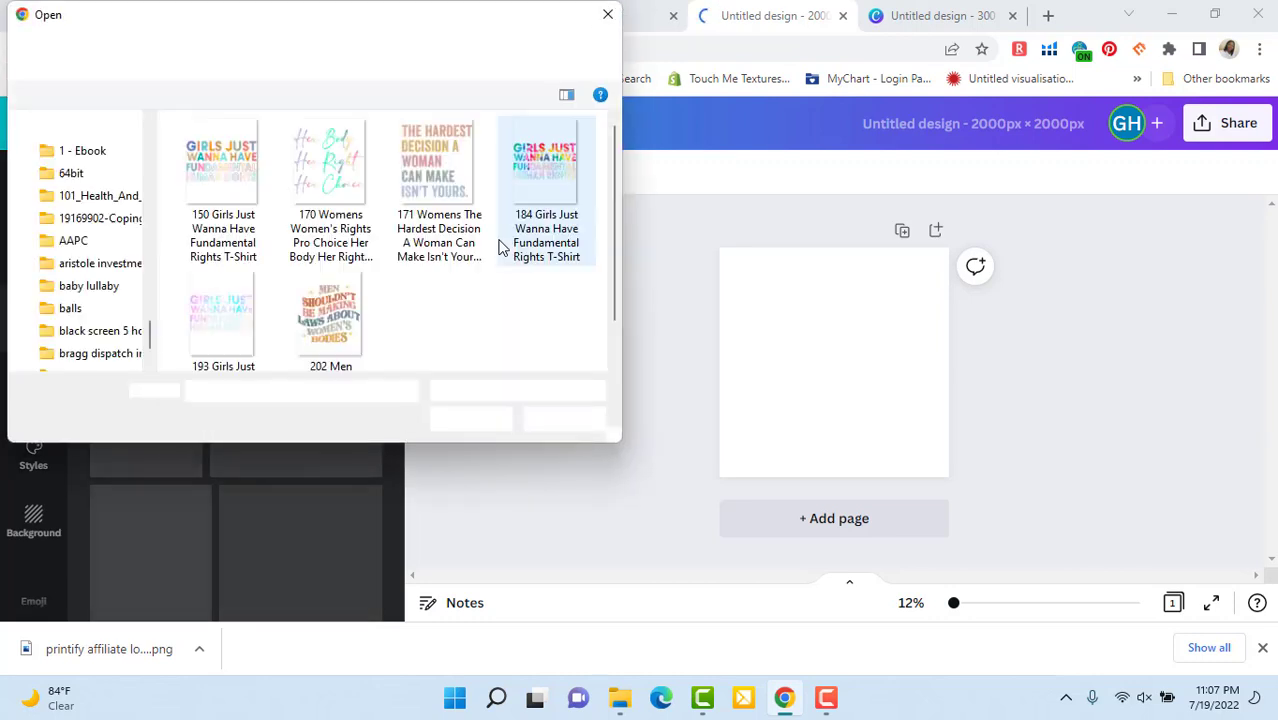
{"action": "left_click", "coordinate": [207, 174]}
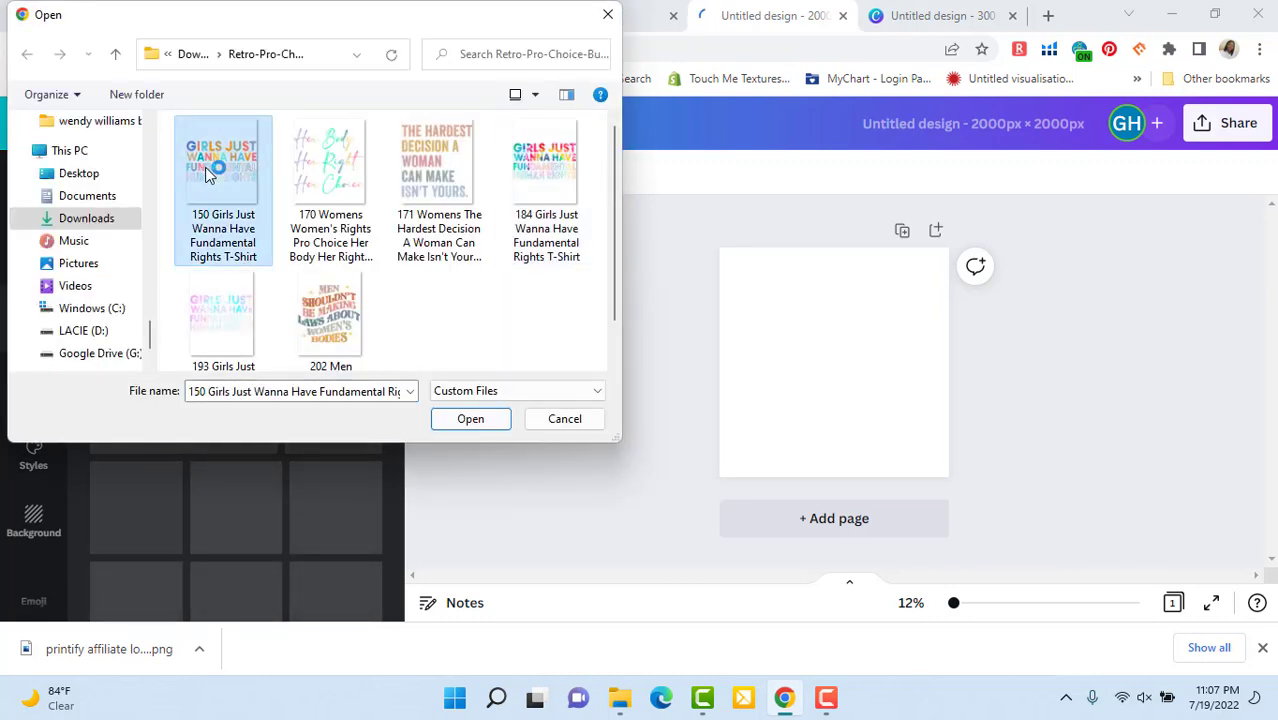
{"action": "left_click", "coordinate": [466, 421]}
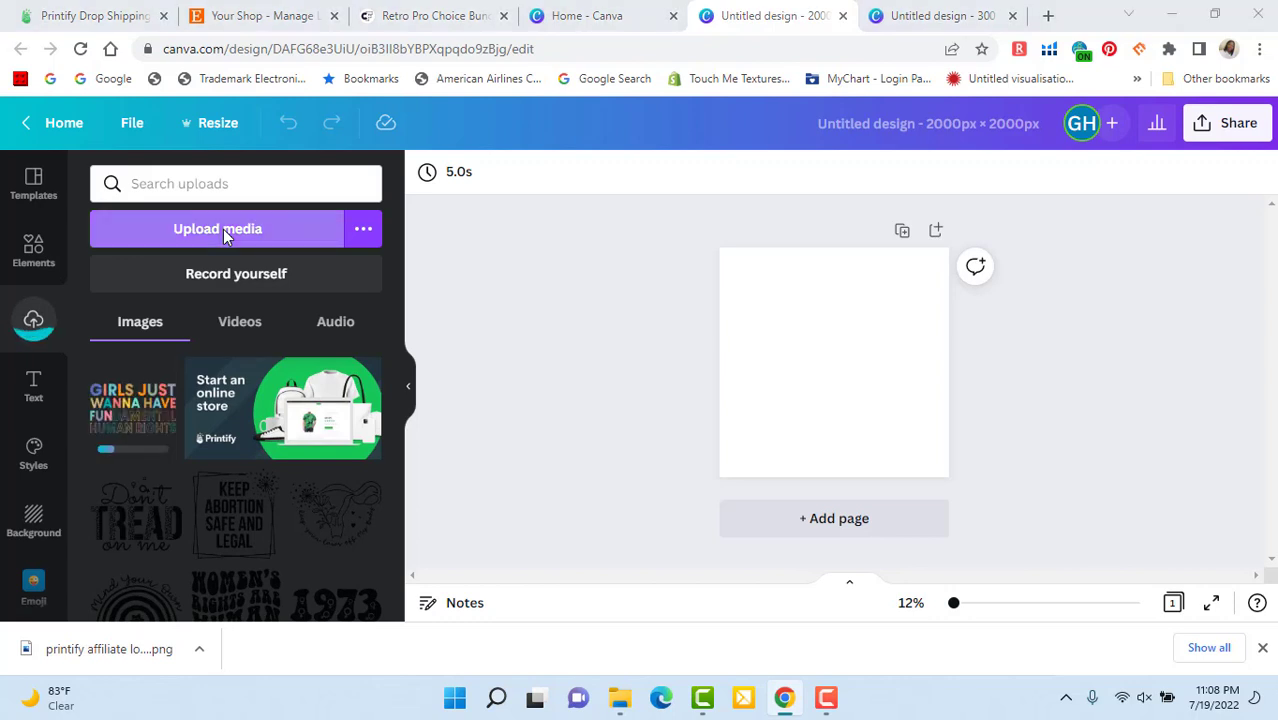
{"action": "left_click", "coordinate": [222, 229]}
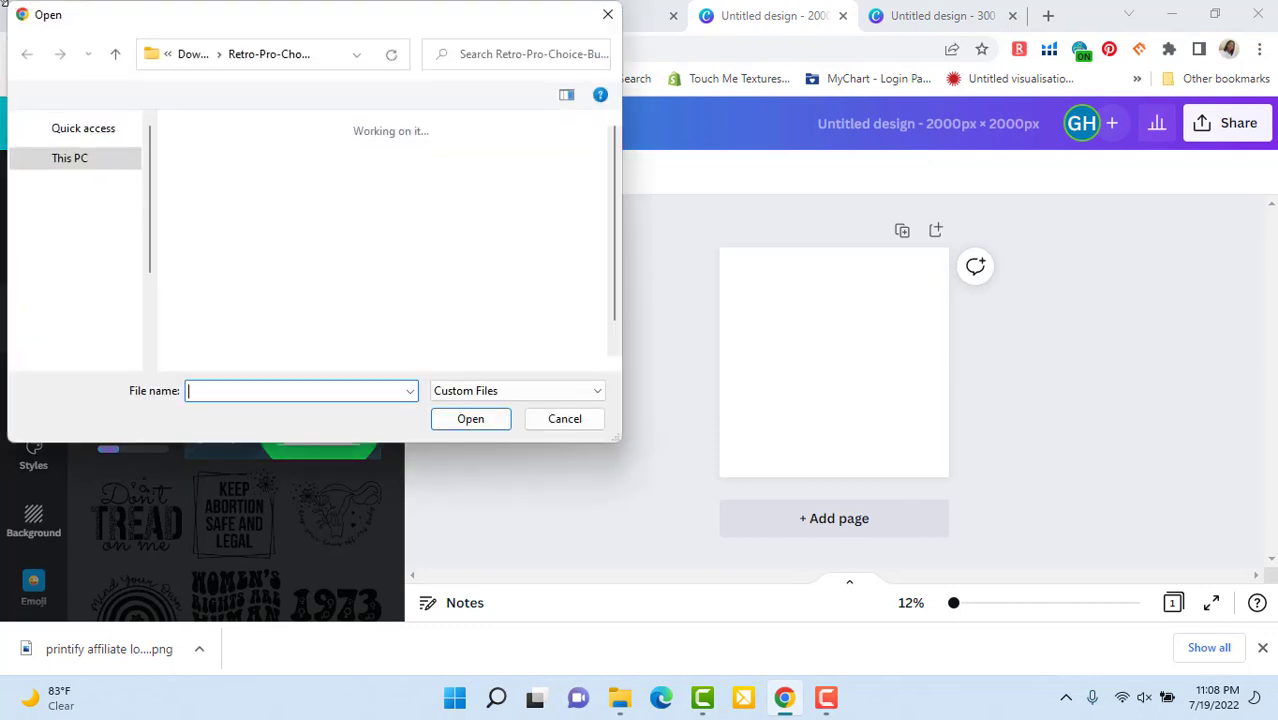
{"action": "left_click", "coordinate": [607, 14]}
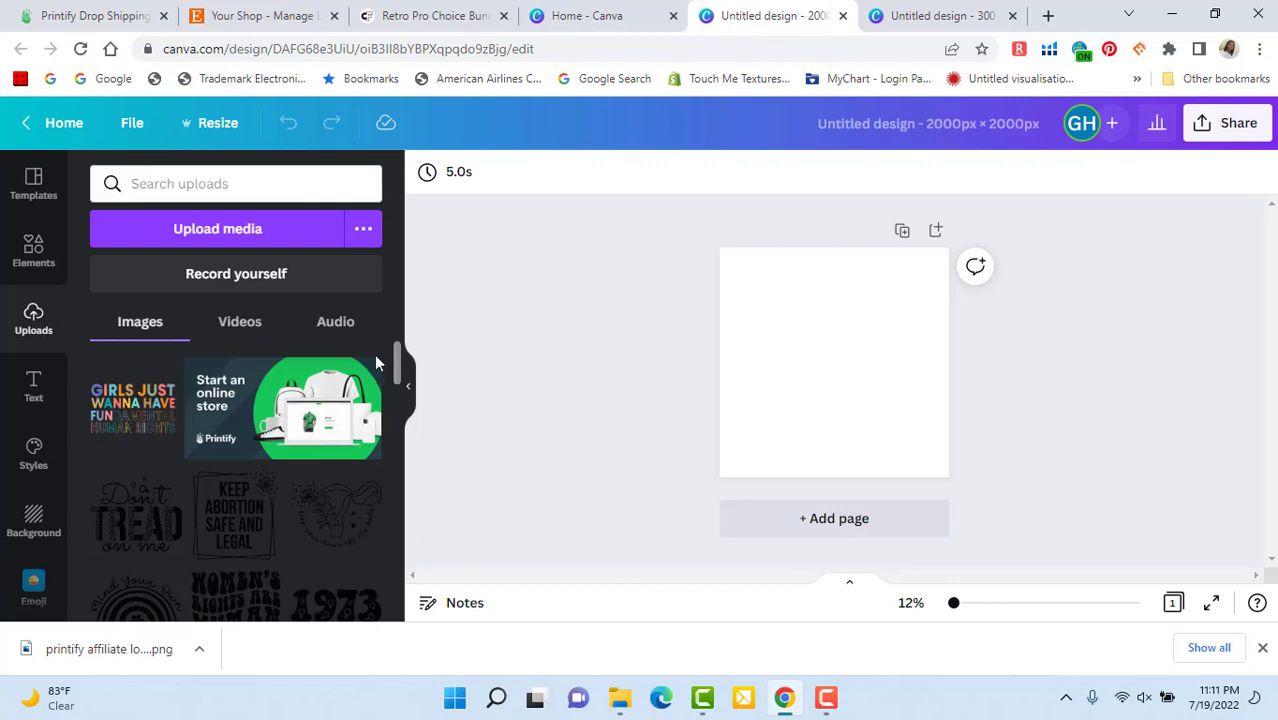
Step: Find the mockup photo of the bright pink knotted T-shirt hanging among greenery in the uploaded images and place it on the first page
{"action": "left_click_drag", "start_coordinate": [398, 362], "coordinate": [393, 510]}
{"action": "scroll", "coordinate": [397, 527], "scroll_direction": "down", "scroll_amount": 5}
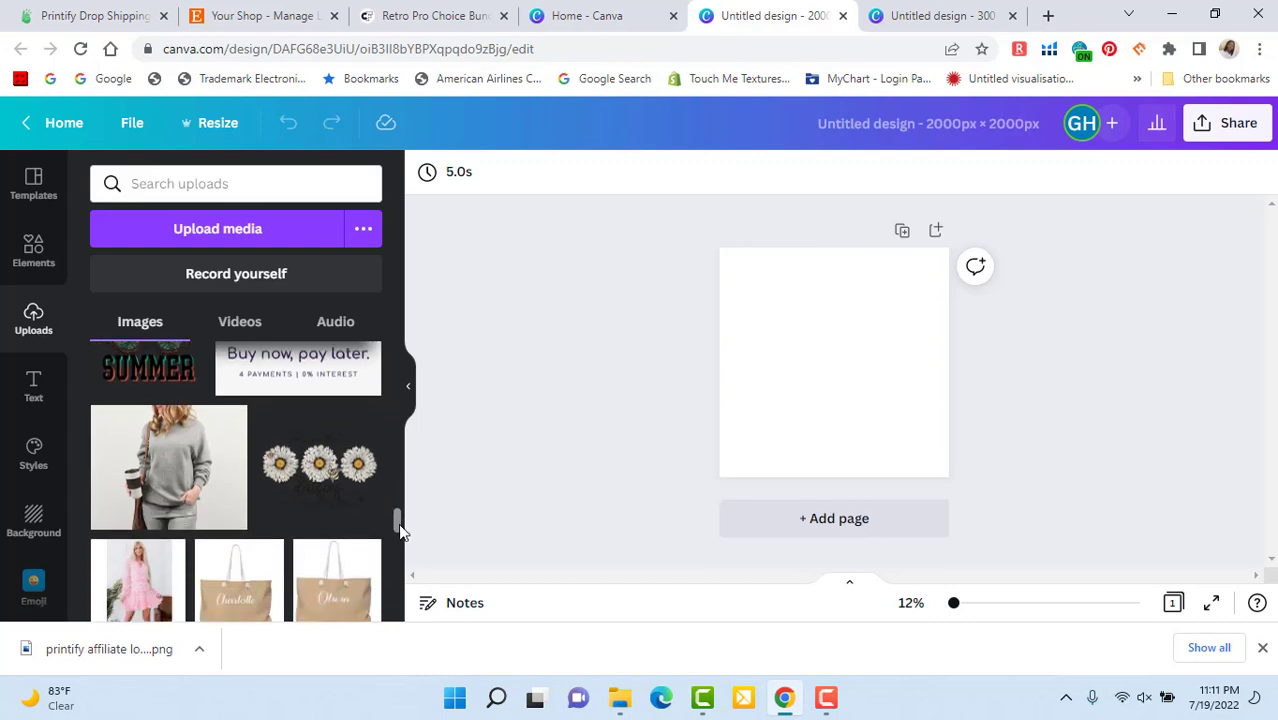
{"action": "left_click_drag", "start_coordinate": [400, 555], "coordinate": [400, 570]}
{"action": "scroll", "coordinate": [398, 568], "scroll_direction": "down", "scroll_amount": 1}
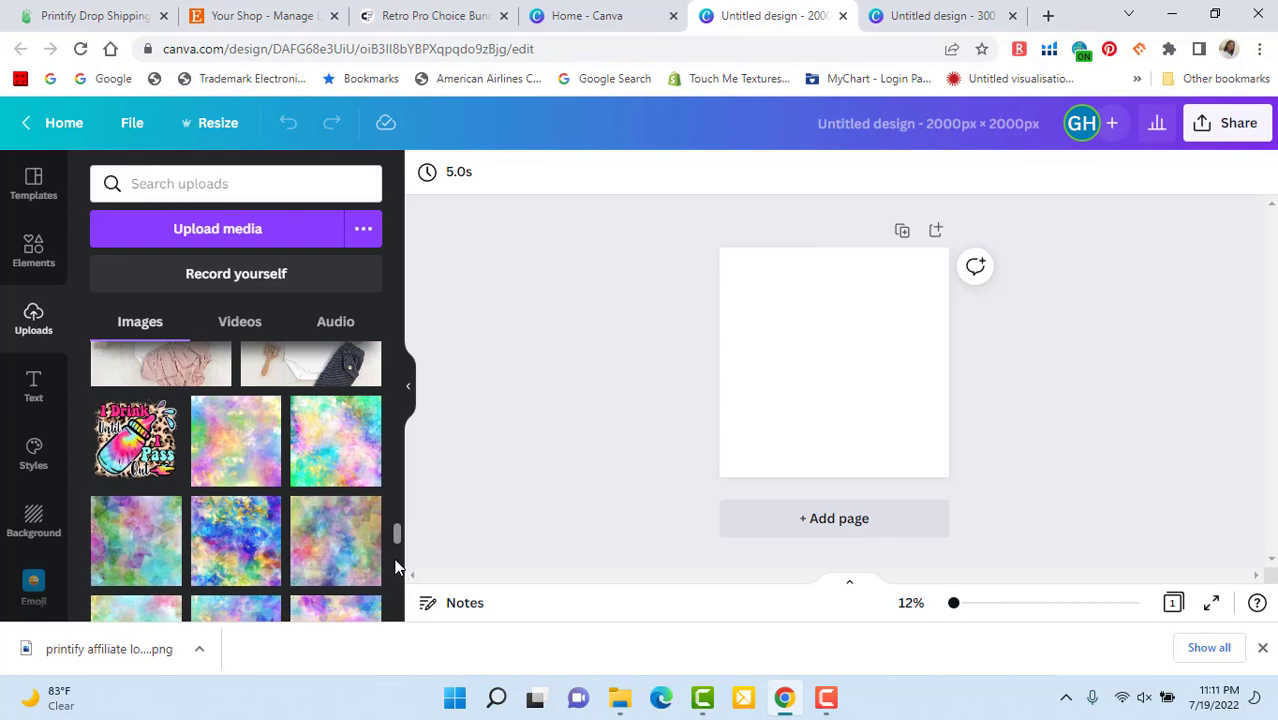
{"action": "scroll", "coordinate": [396, 537], "scroll_direction": "down", "scroll_amount": 8}
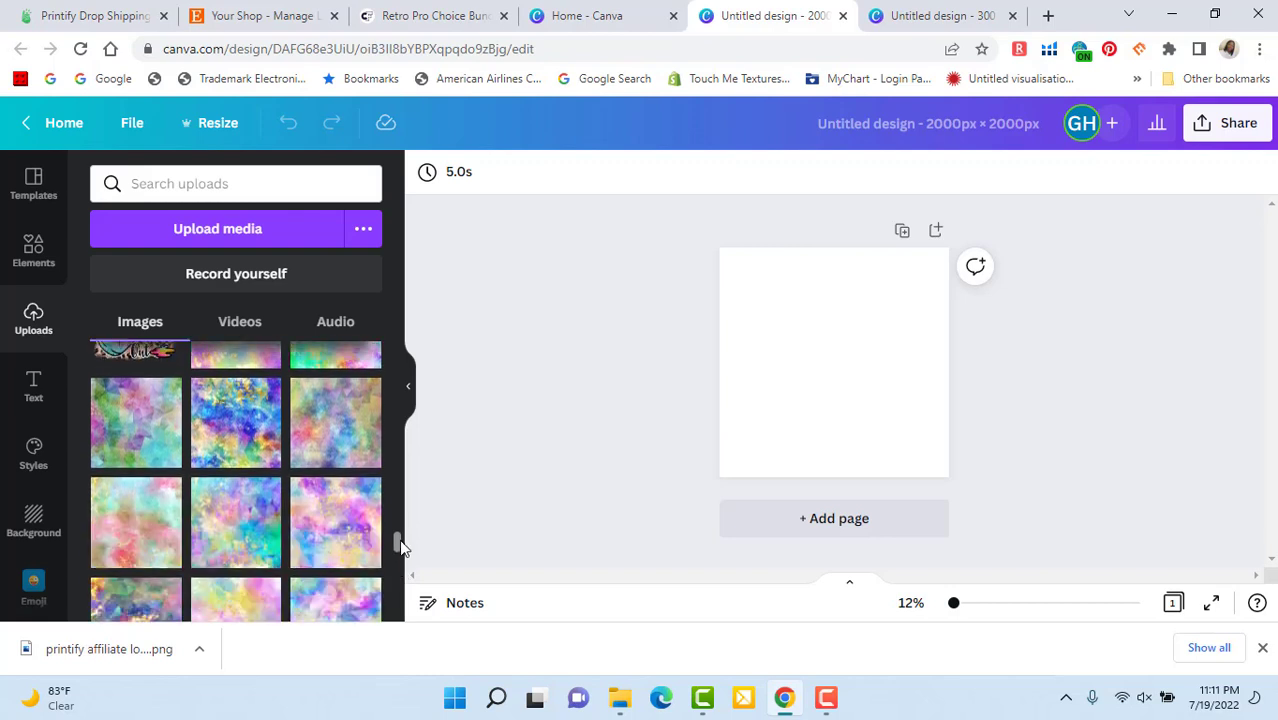
{"action": "left_click_drag", "start_coordinate": [397, 522], "coordinate": [396, 580]}
{"action": "scroll", "coordinate": [394, 584], "scroll_direction": "down", "scroll_amount": 5}
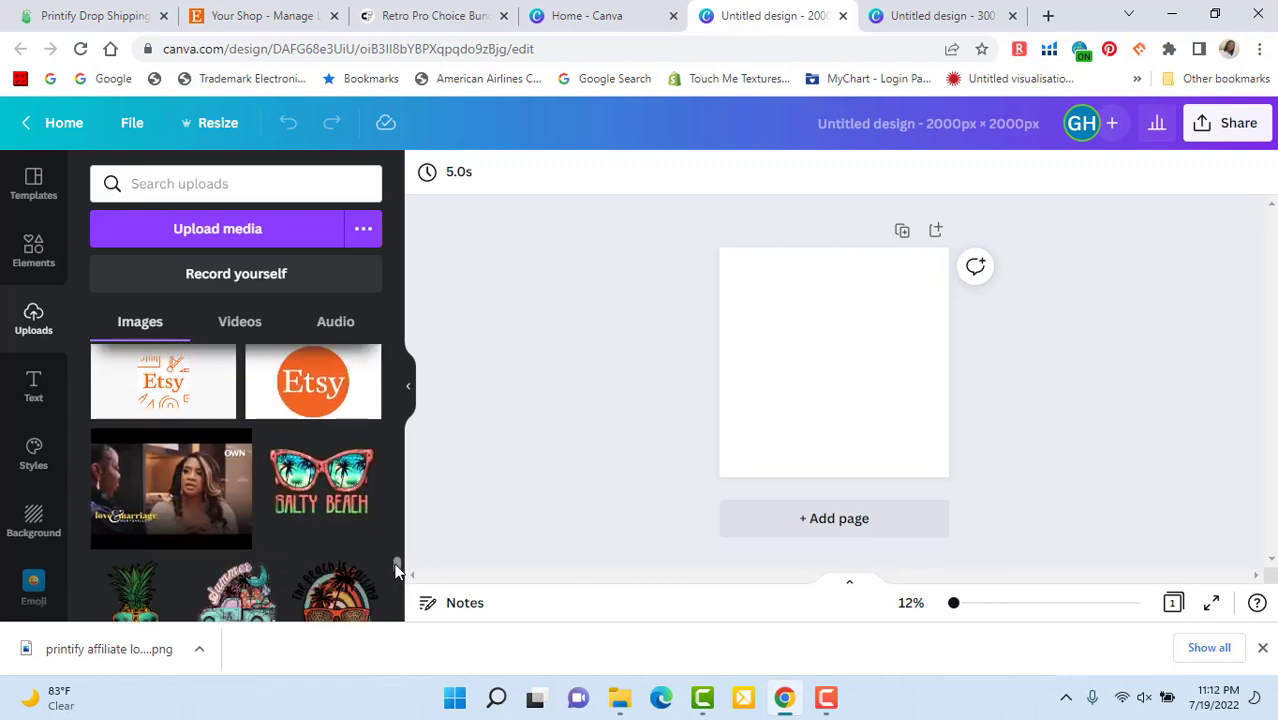
{"action": "scroll", "coordinate": [392, 575], "scroll_direction": "down", "scroll_amount": 5}
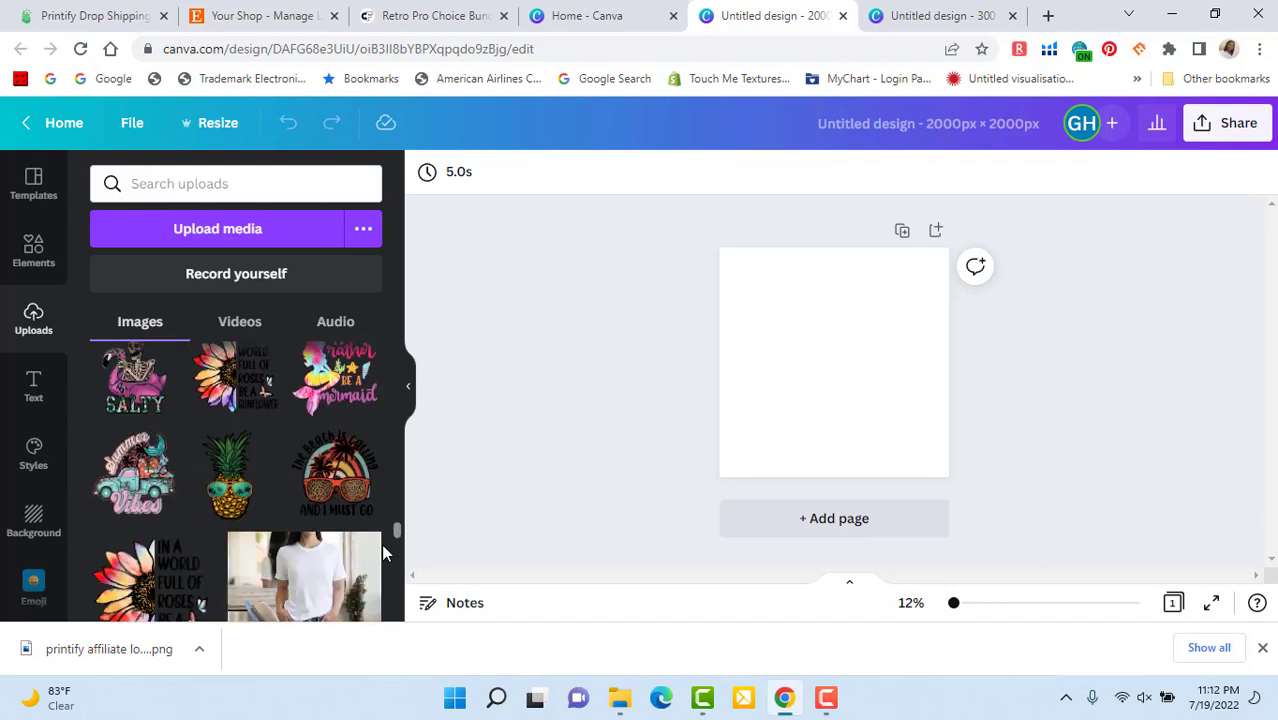
{"action": "scroll", "coordinate": [396, 540], "scroll_direction": "down", "scroll_amount": 3}
{"action": "scroll", "coordinate": [396, 551], "scroll_direction": "down", "scroll_amount": 5}
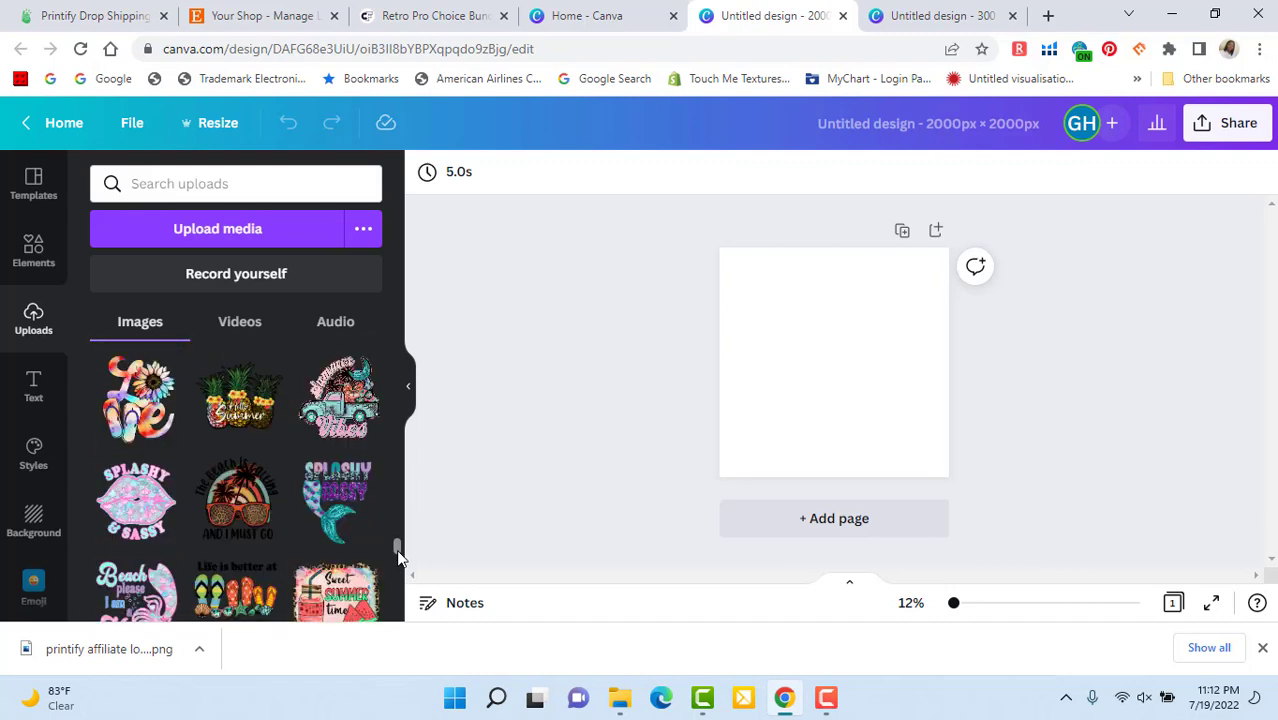
{"action": "scroll", "coordinate": [398, 575], "scroll_direction": "down", "scroll_amount": 5}
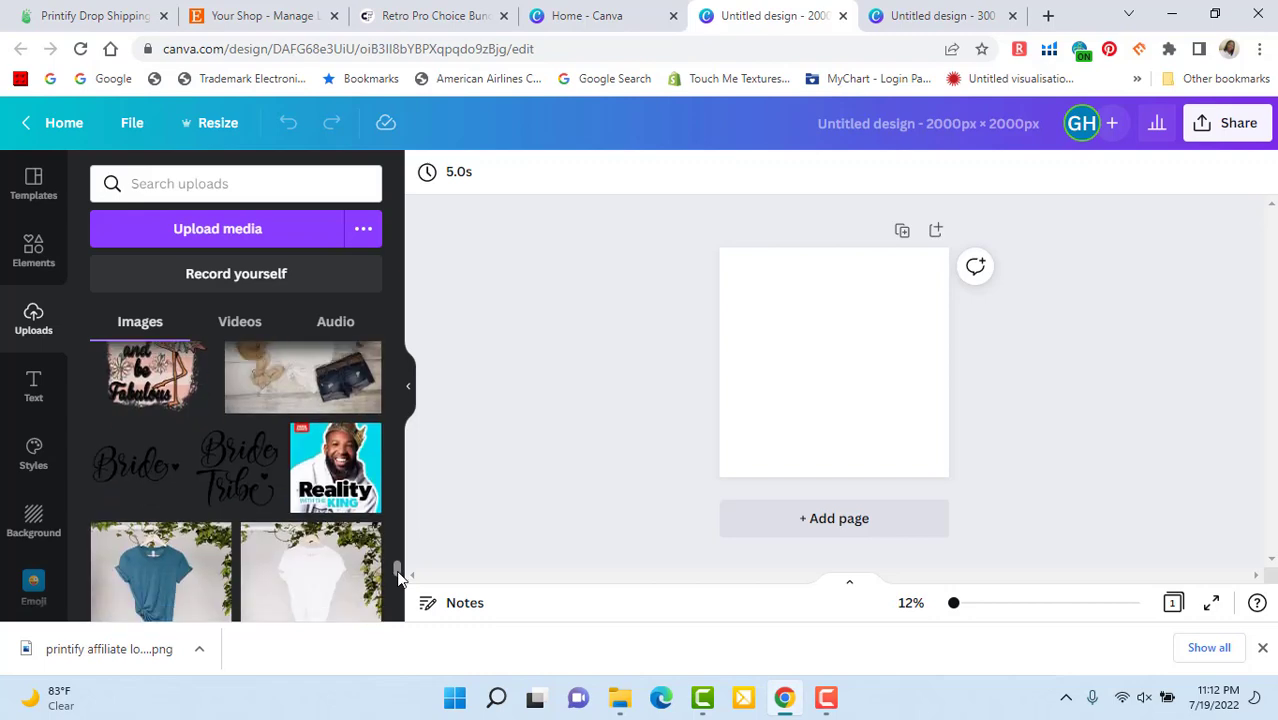
{"action": "scroll", "coordinate": [398, 597], "scroll_direction": "down", "scroll_amount": 5}
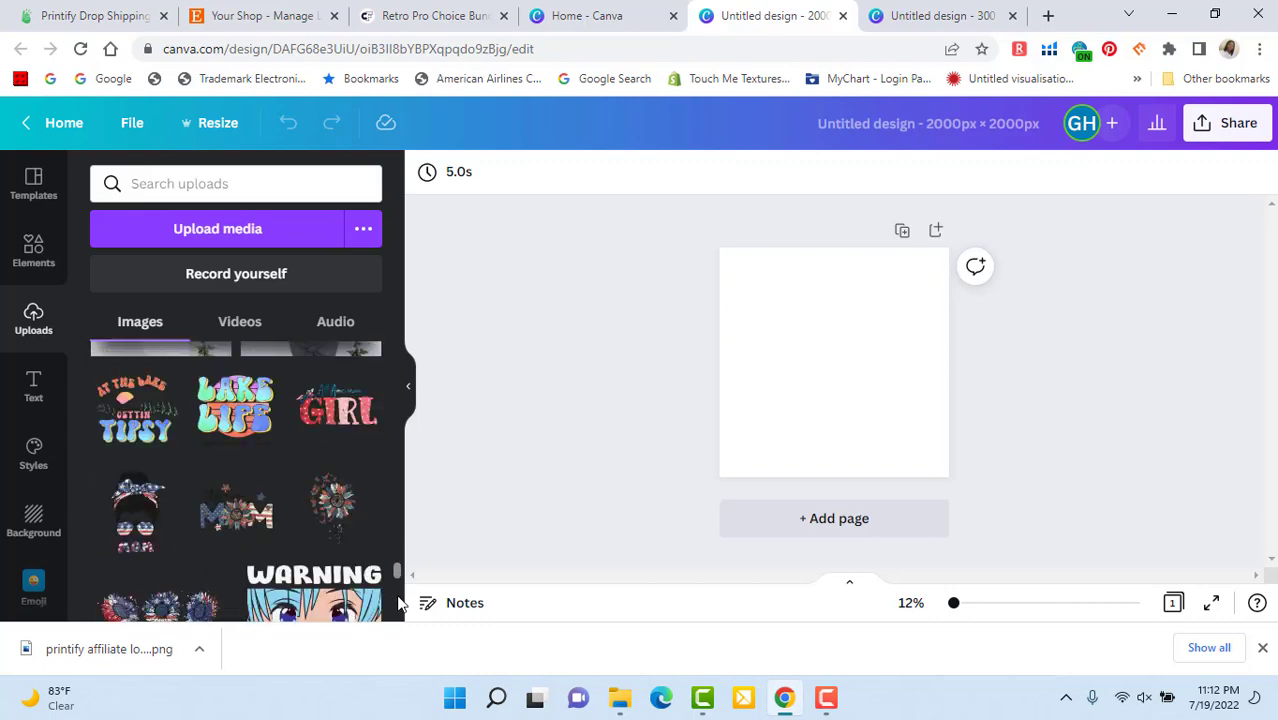
{"action": "scroll", "coordinate": [396, 584], "scroll_direction": "down", "scroll_amount": 5}
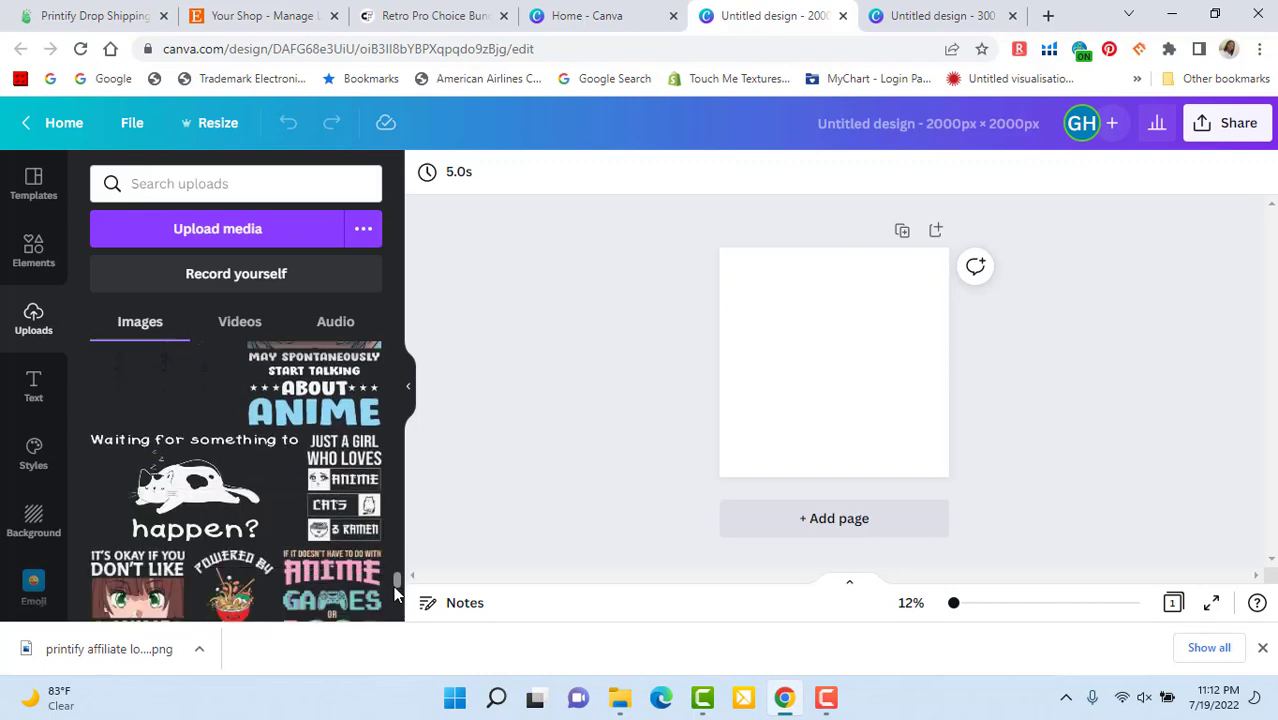
{"action": "scroll", "coordinate": [384, 588], "scroll_direction": "down", "scroll_amount": 1}
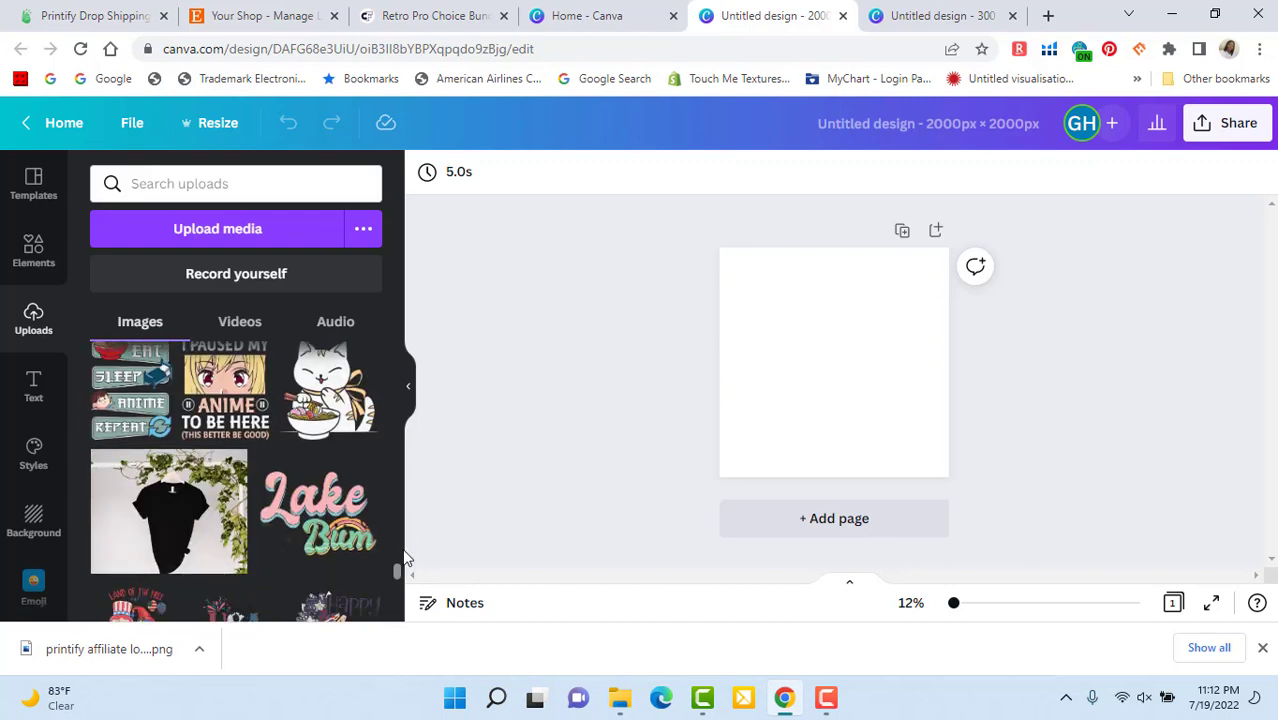
{"action": "scroll", "coordinate": [332, 457], "scroll_direction": "down", "scroll_amount": 5}
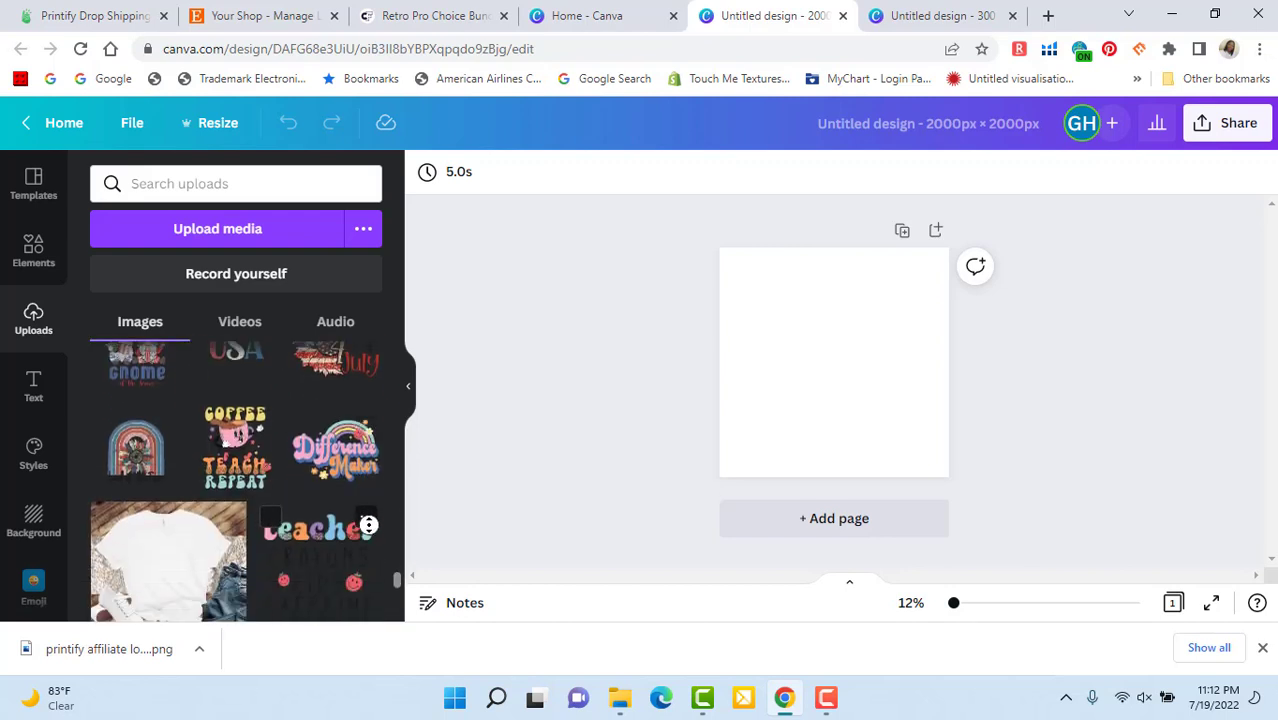
{"action": "scroll", "coordinate": [396, 470], "scroll_direction": "up", "scroll_amount": 5}
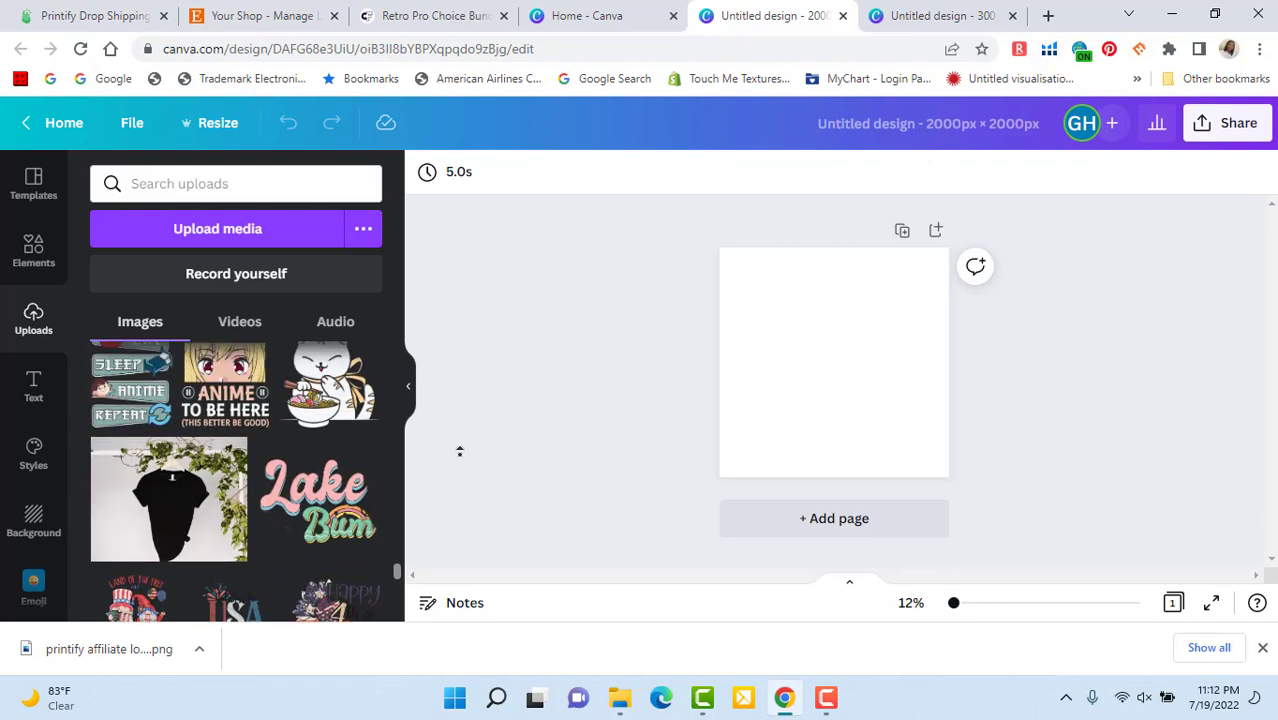
{"action": "scroll", "coordinate": [393, 575], "scroll_direction": "down", "scroll_amount": 10}
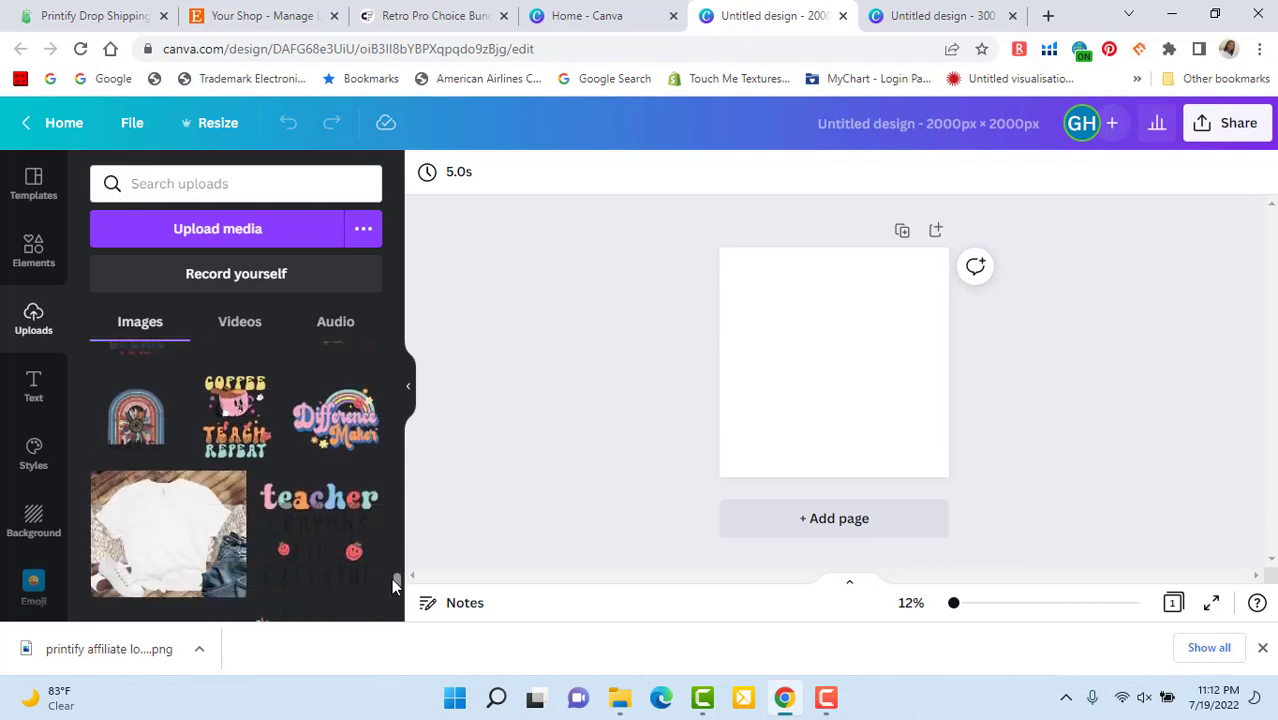
{"action": "scroll", "coordinate": [390, 594], "scroll_direction": "down", "scroll_amount": 3}
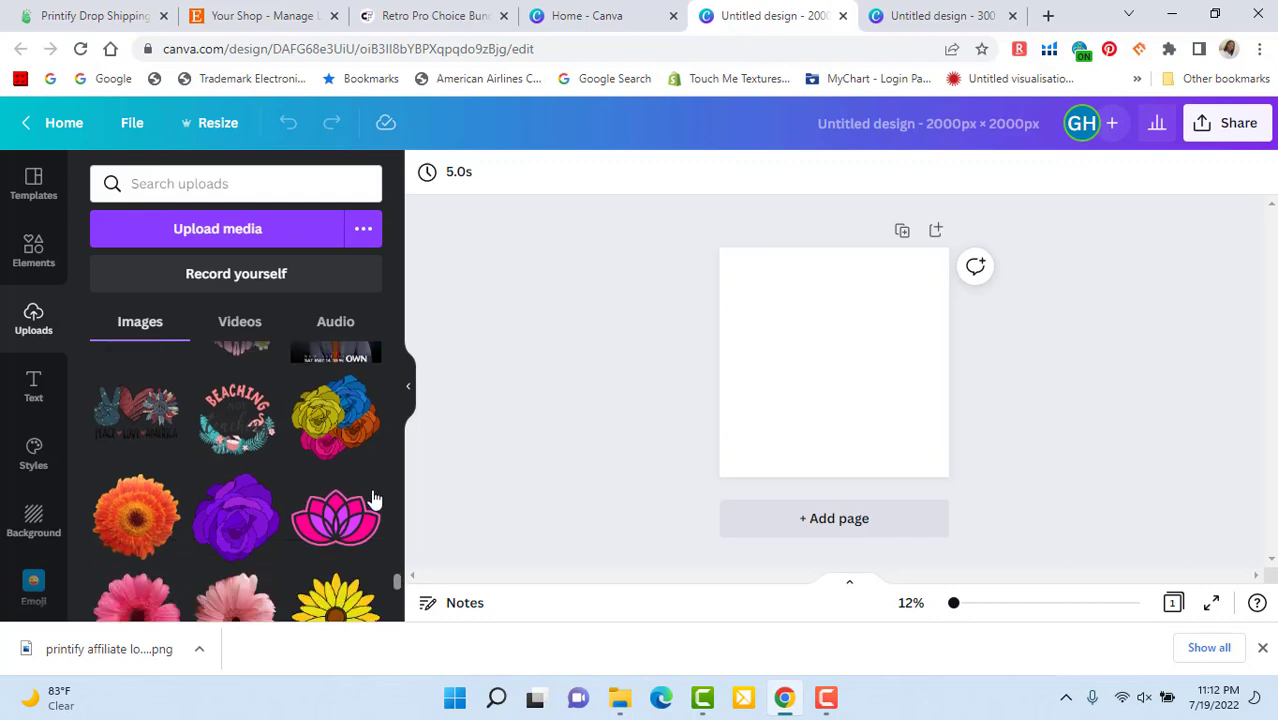
{"action": "scroll", "coordinate": [398, 590], "scroll_direction": "down", "scroll_amount": 10}
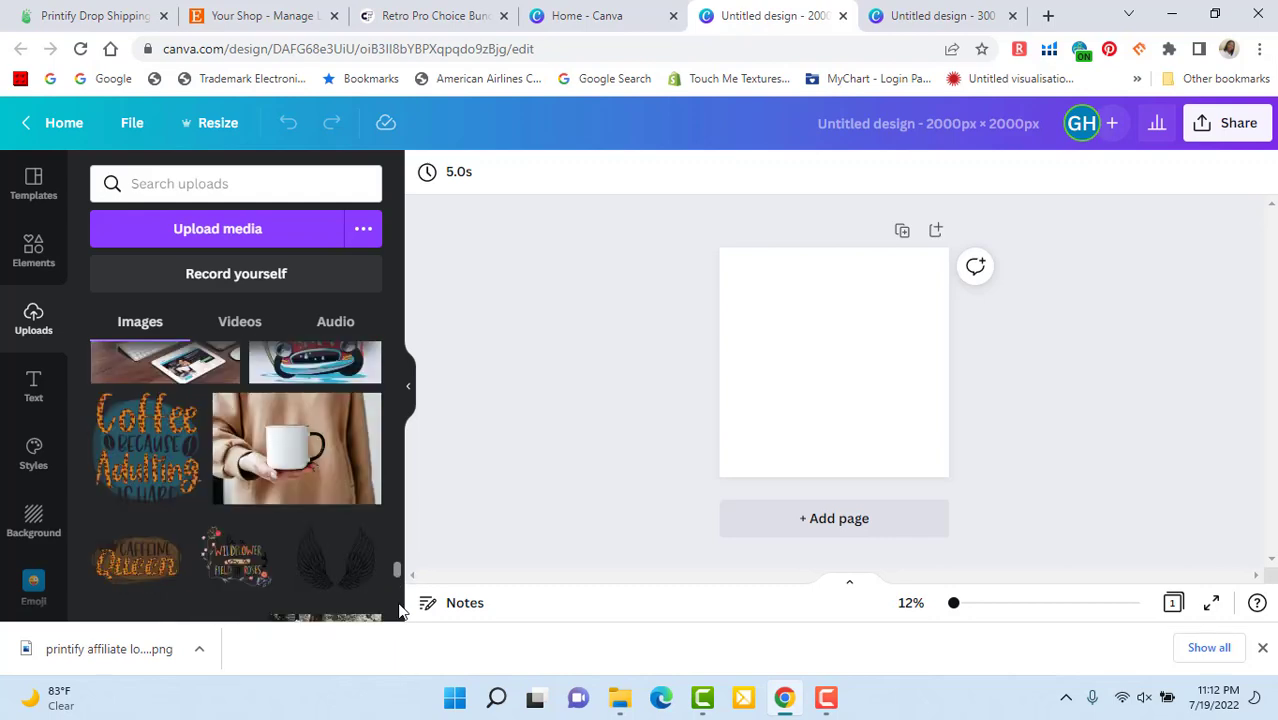
{"action": "scroll", "coordinate": [398, 615], "scroll_direction": "down", "scroll_amount": 10}
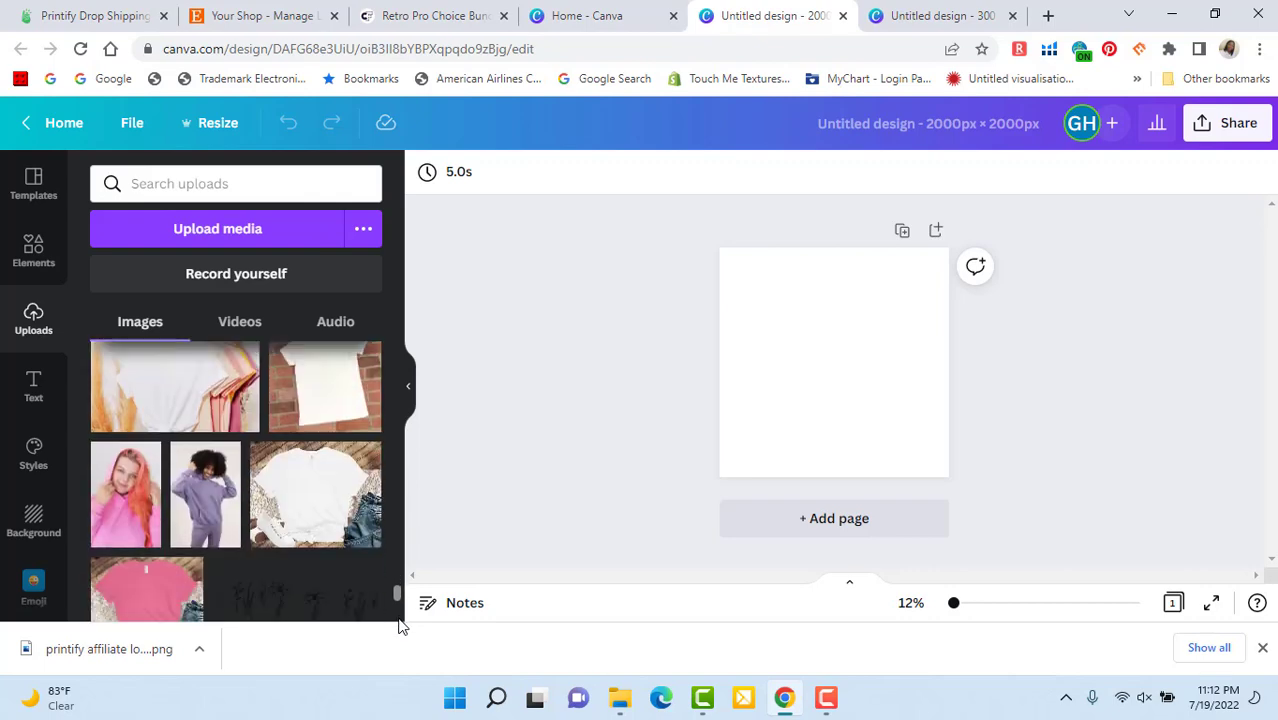
{"action": "left_click_drag", "start_coordinate": [399, 632], "coordinate": [399, 638]}
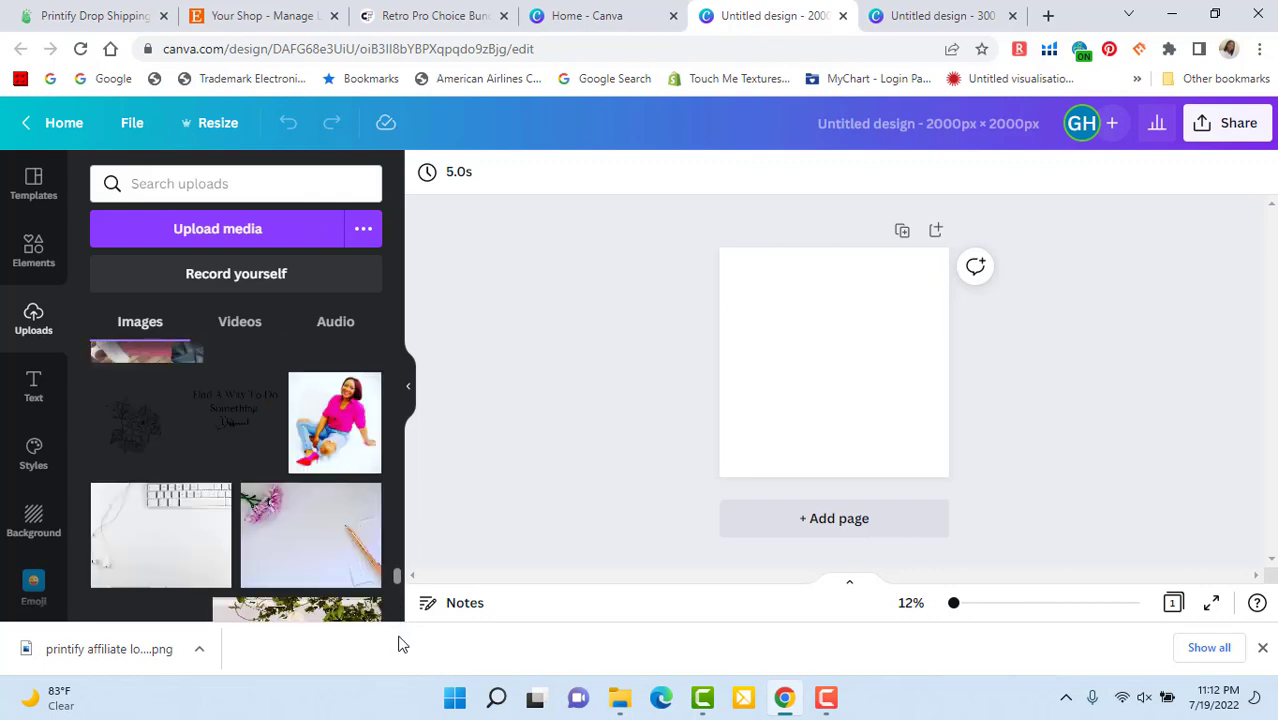
{"action": "scroll", "coordinate": [398, 626], "scroll_direction": "down", "scroll_amount": 5}
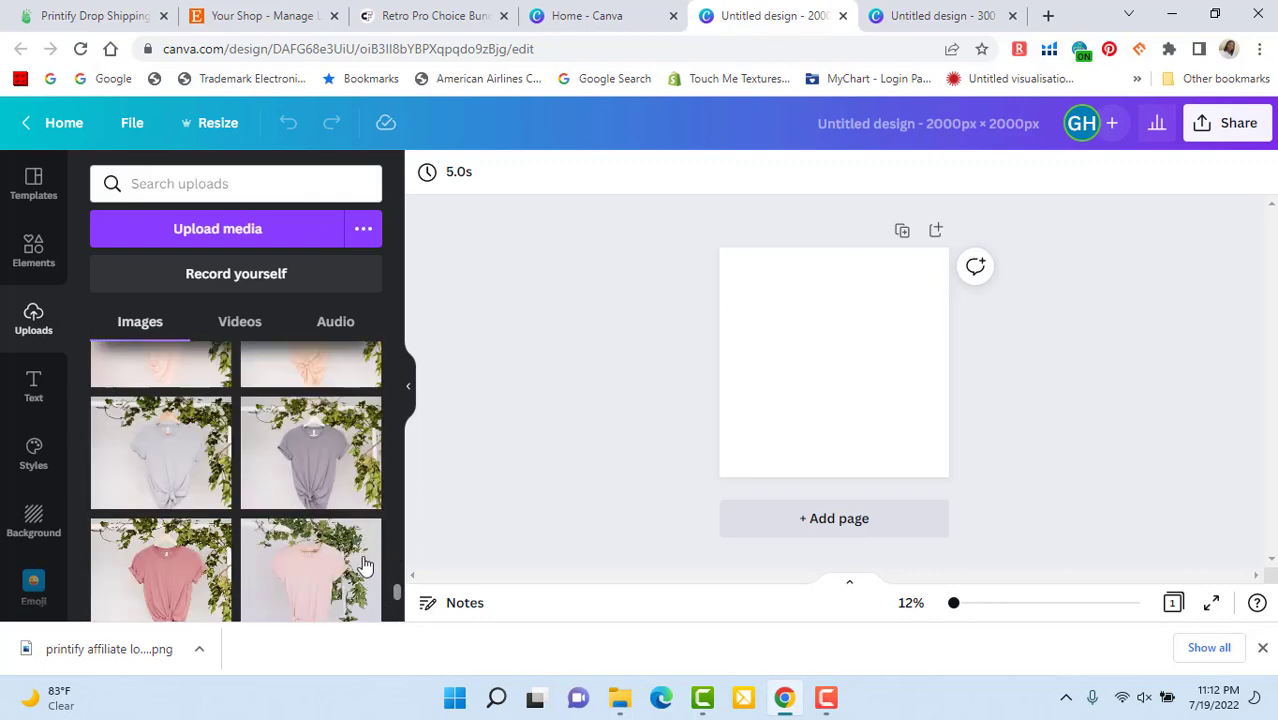
{"action": "left_click_drag", "start_coordinate": [398, 598], "coordinate": [398, 604]}
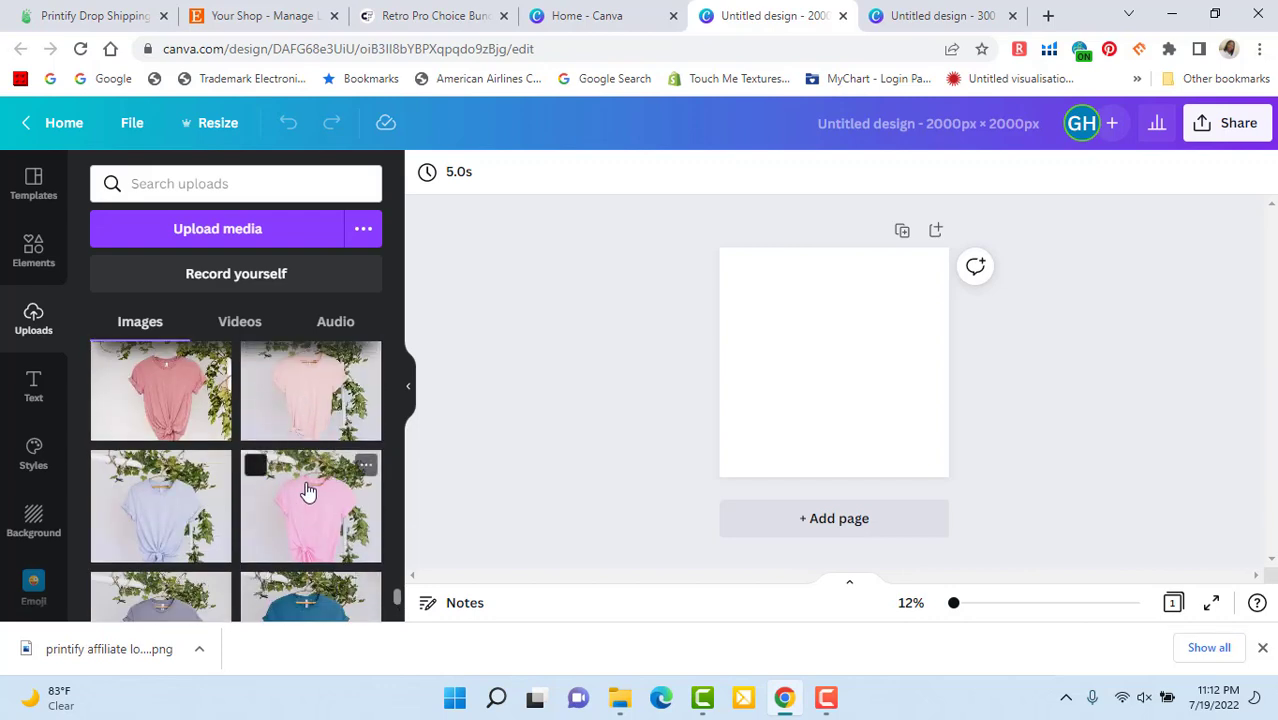
{"action": "left_click", "coordinate": [316, 518]}
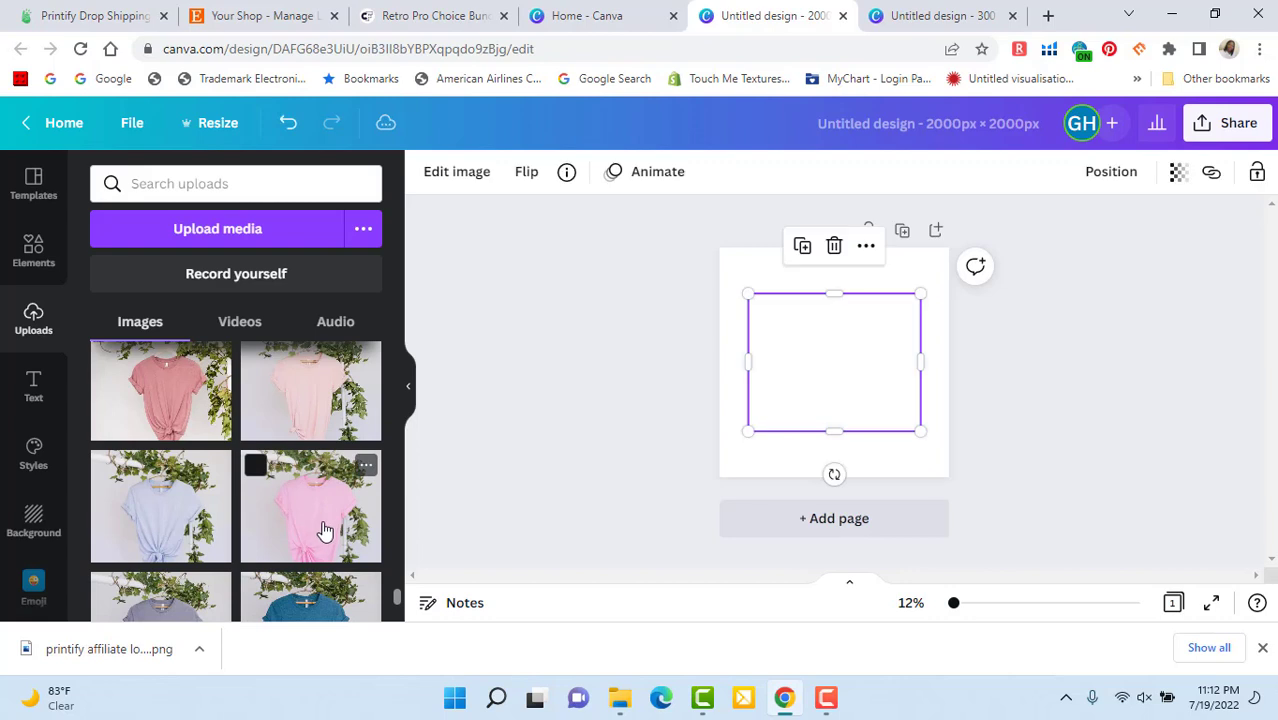
Step: Add a second page and place the uploaded mockup photo of the beige knotted T-shirt beside a denim jacket on it
{"action": "left_click", "coordinate": [820, 520]}
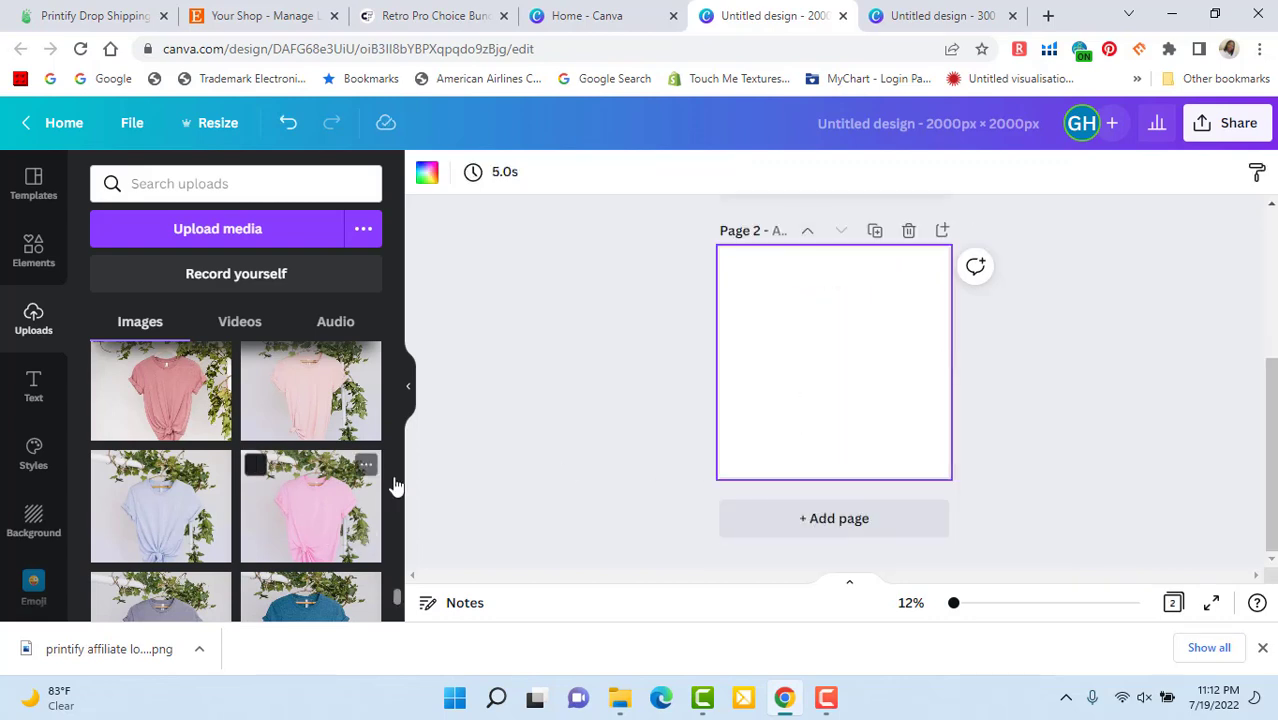
{"action": "scroll", "coordinate": [396, 600], "scroll_direction": "down", "scroll_amount": 6}
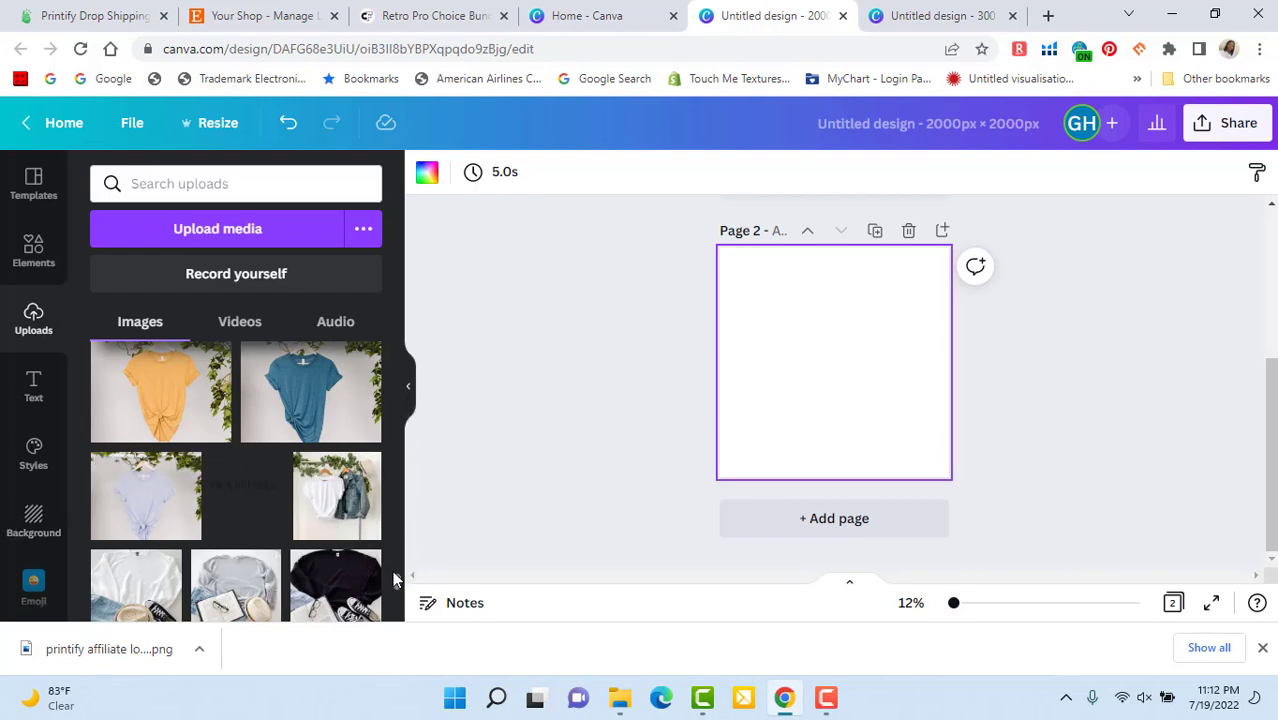
{"action": "scroll", "coordinate": [398, 528], "scroll_direction": "down", "scroll_amount": 5}
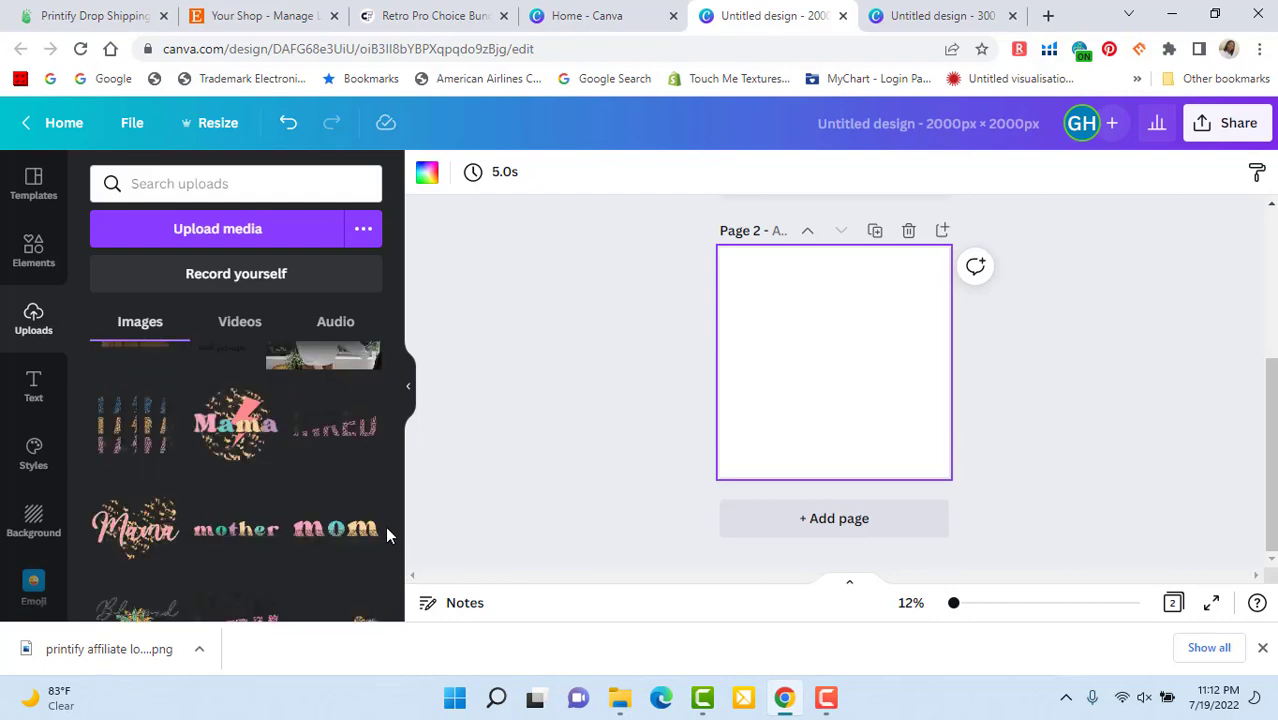
{"action": "left_click_drag", "start_coordinate": [397, 548], "coordinate": [394, 592]}
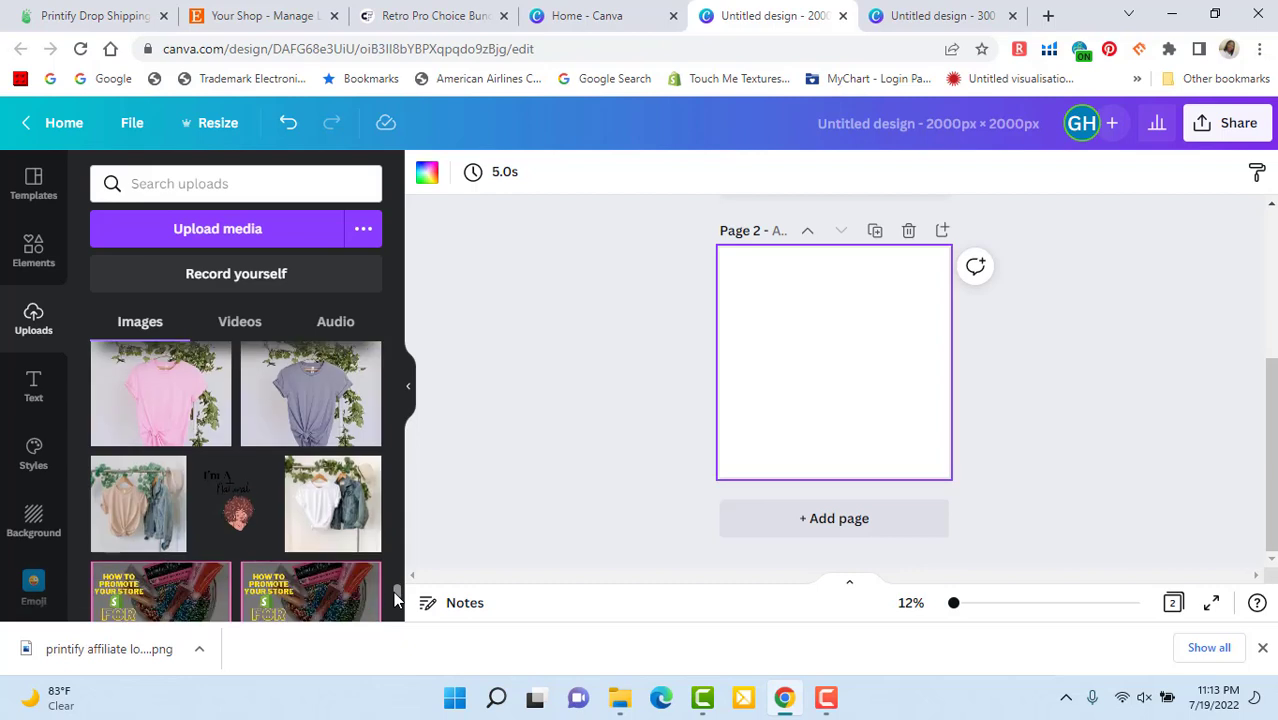
{"action": "left_click", "coordinate": [137, 488]}
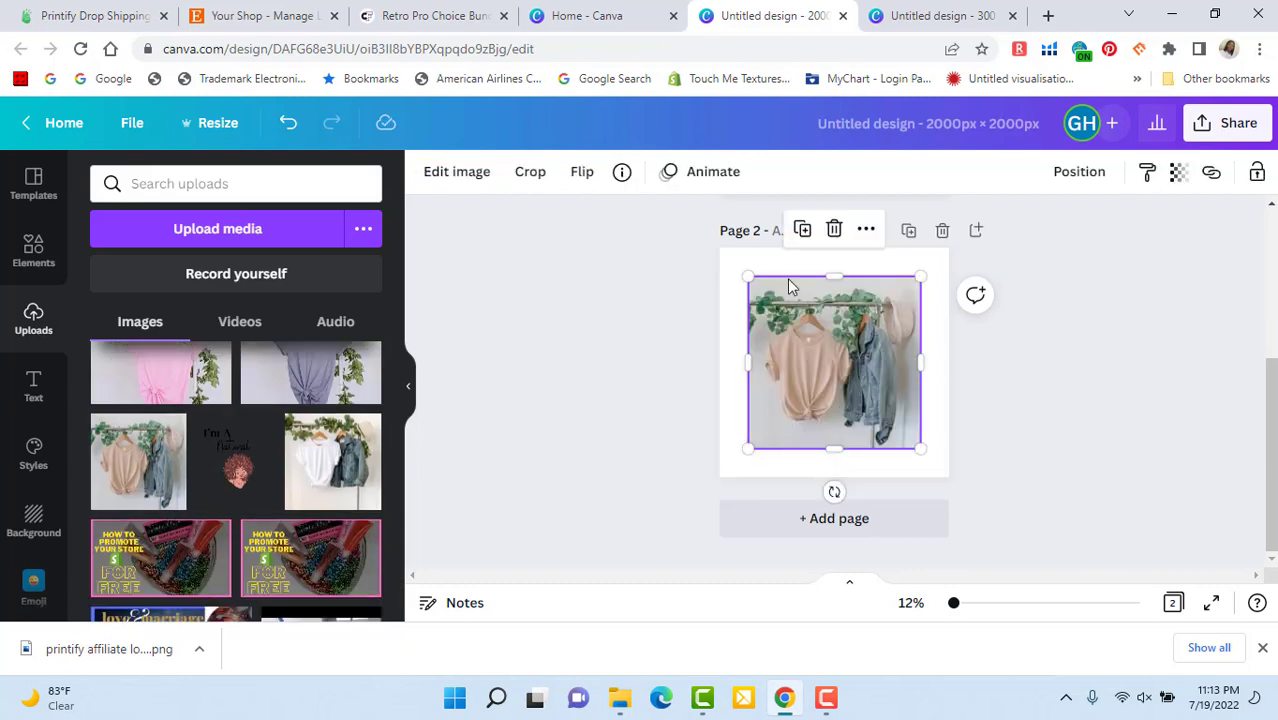
Step: Enlarge the beige T-shirt mockup photo from two opposite corners until it fills page 2
{"action": "left_click_drag", "start_coordinate": [745, 274], "coordinate": [719, 248]}
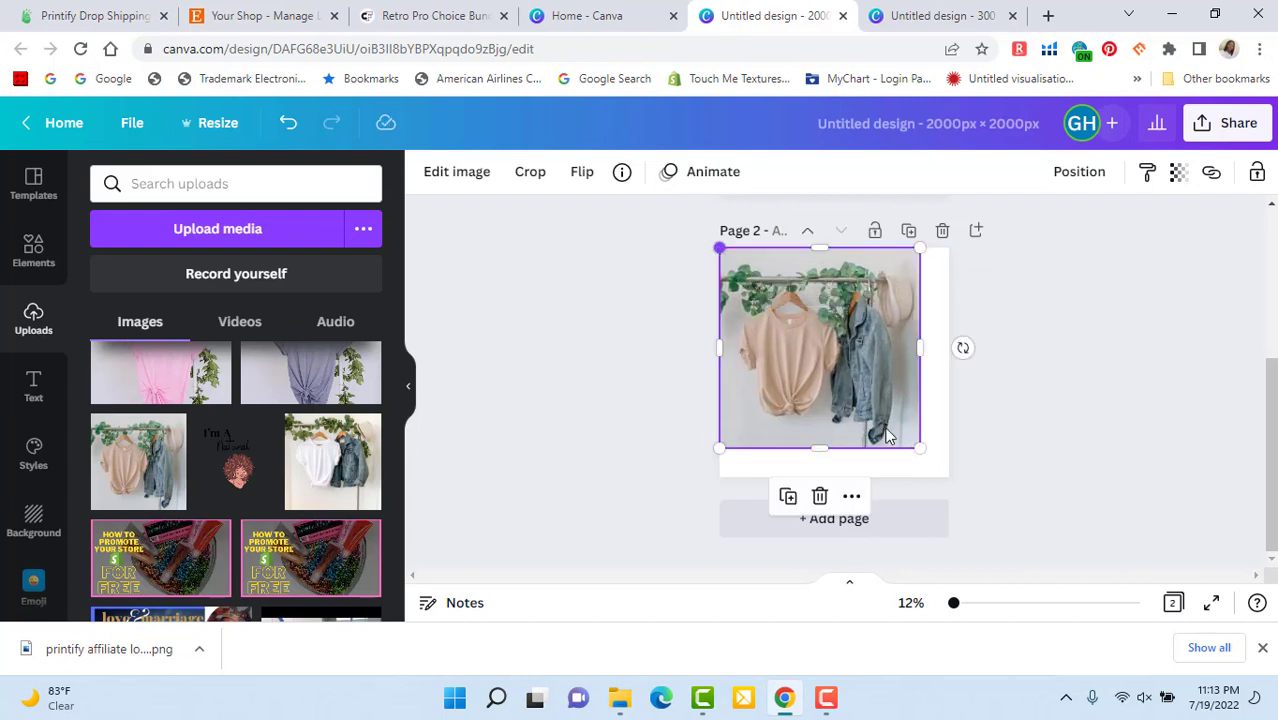
{"action": "left_click_drag", "start_coordinate": [922, 454], "coordinate": [949, 478]}
{"action": "left_click_drag", "start_coordinate": [1272, 421], "coordinate": [1247, 321]}
{"action": "left_click", "coordinate": [956, 328]}
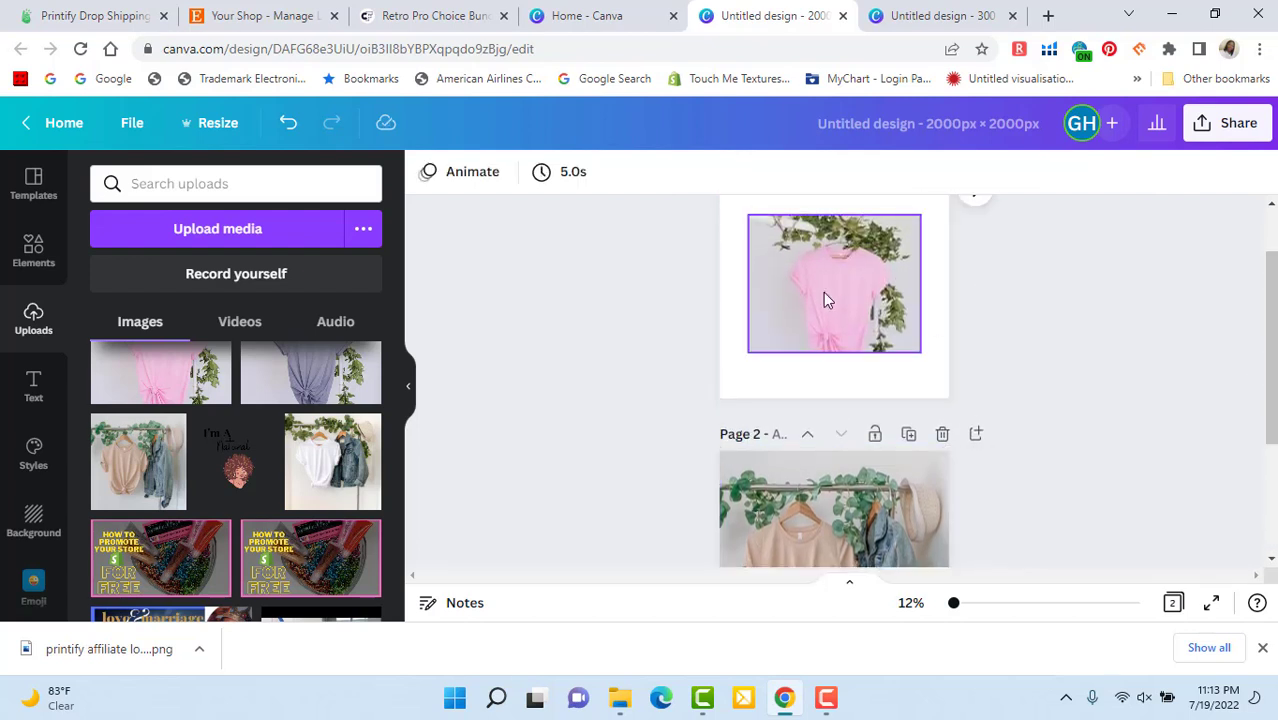
Step: Enlarge the pink T-shirt mockup photo on page 1 and extend its lower edge so that it fills the whole page
{"action": "left_click", "coordinate": [822, 292]}
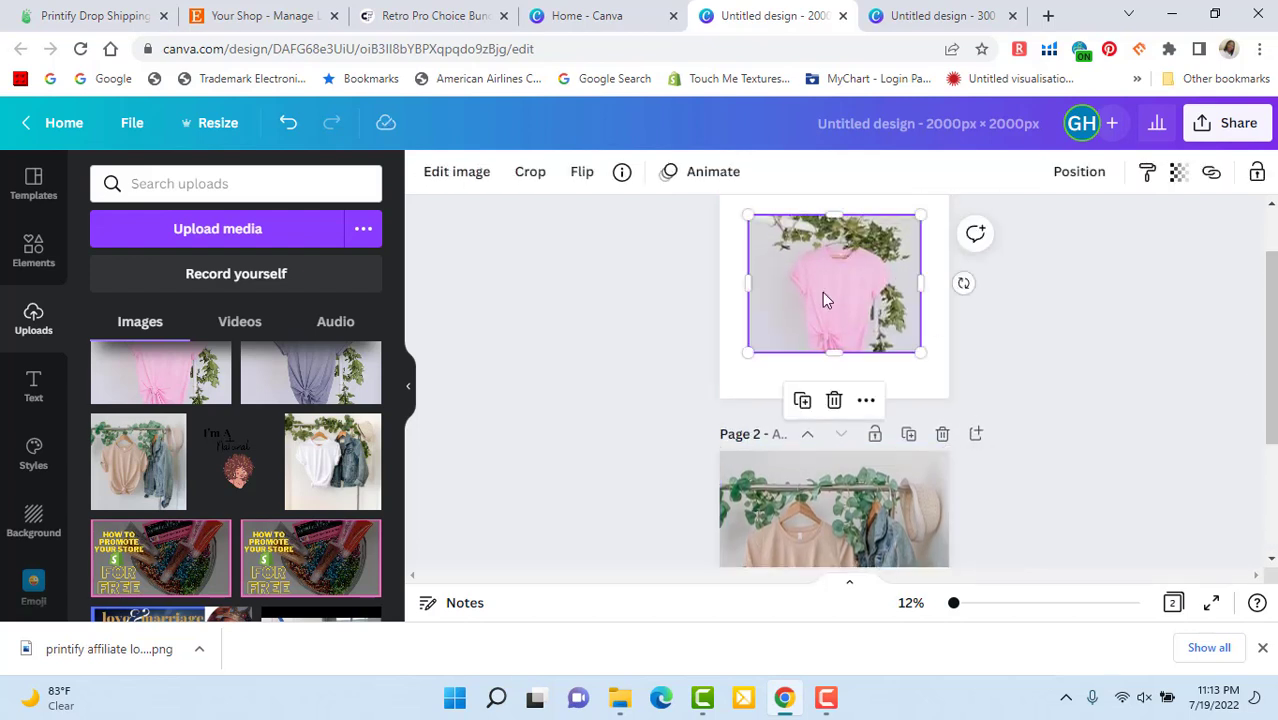
{"action": "left_click_drag", "start_coordinate": [1271, 392], "coordinate": [1257, 356]}
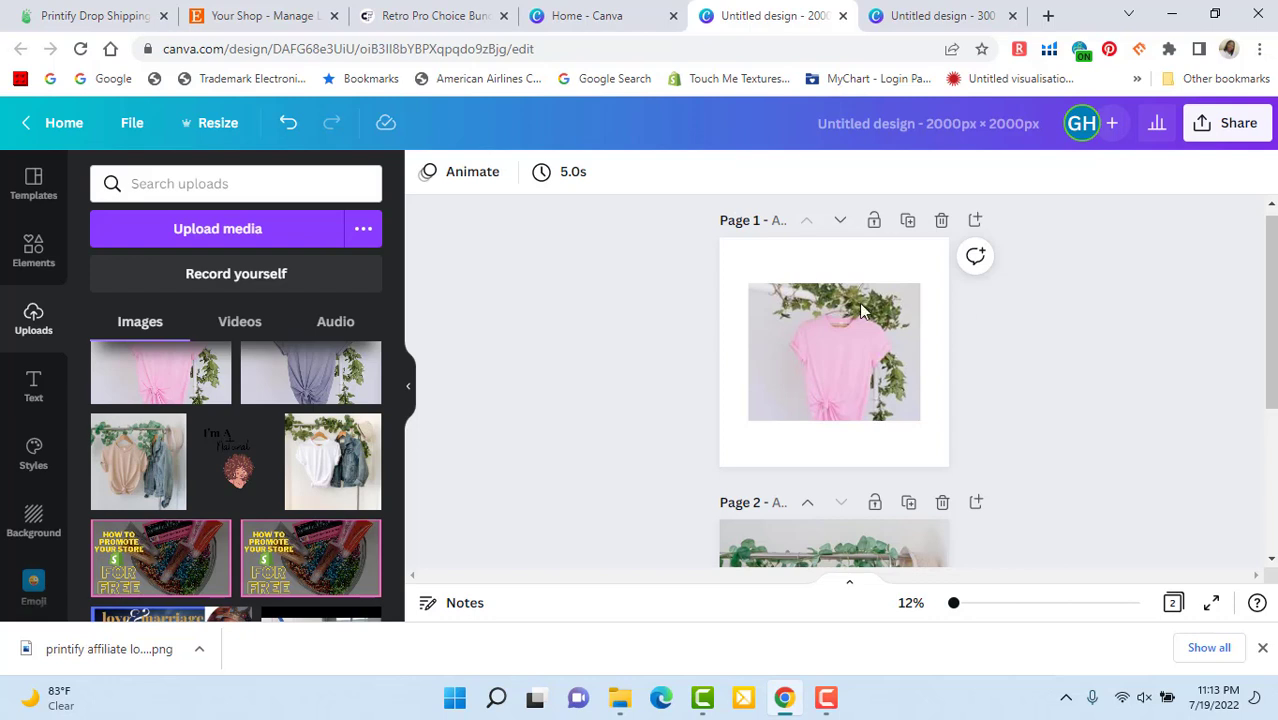
{"action": "left_click", "coordinate": [760, 292]}
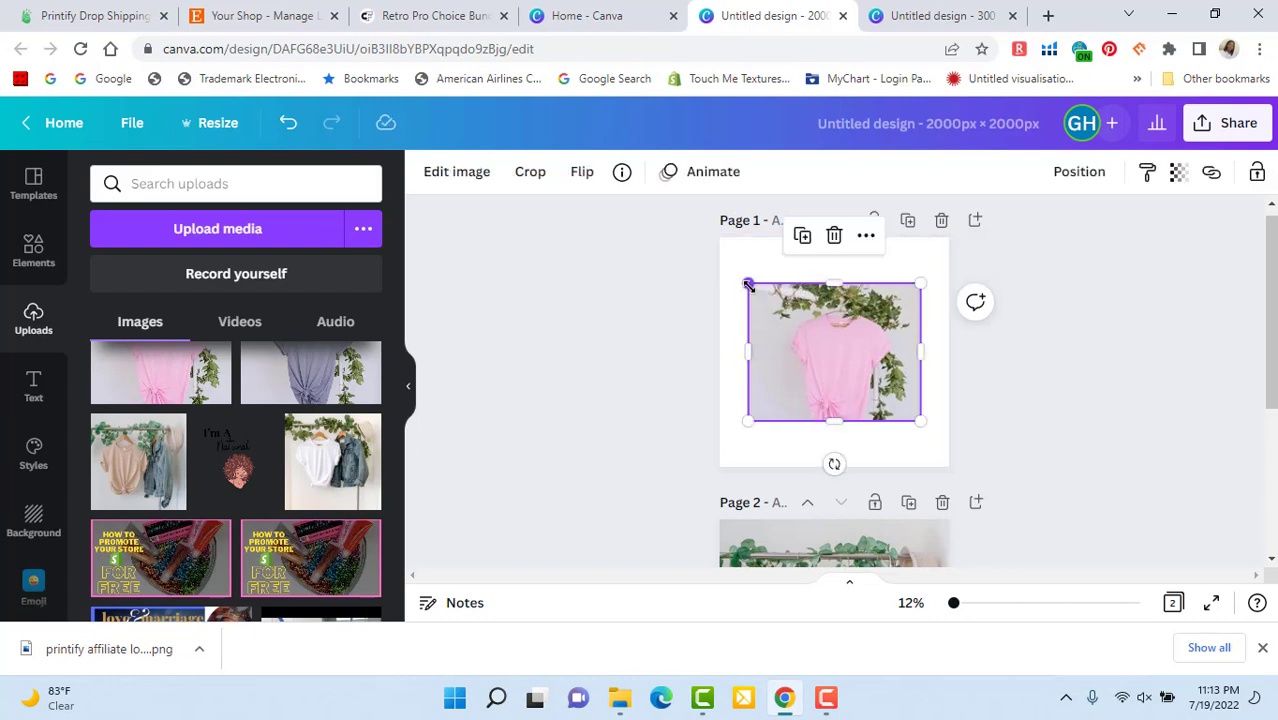
{"action": "left_click_drag", "start_coordinate": [744, 283], "coordinate": [708, 264]}
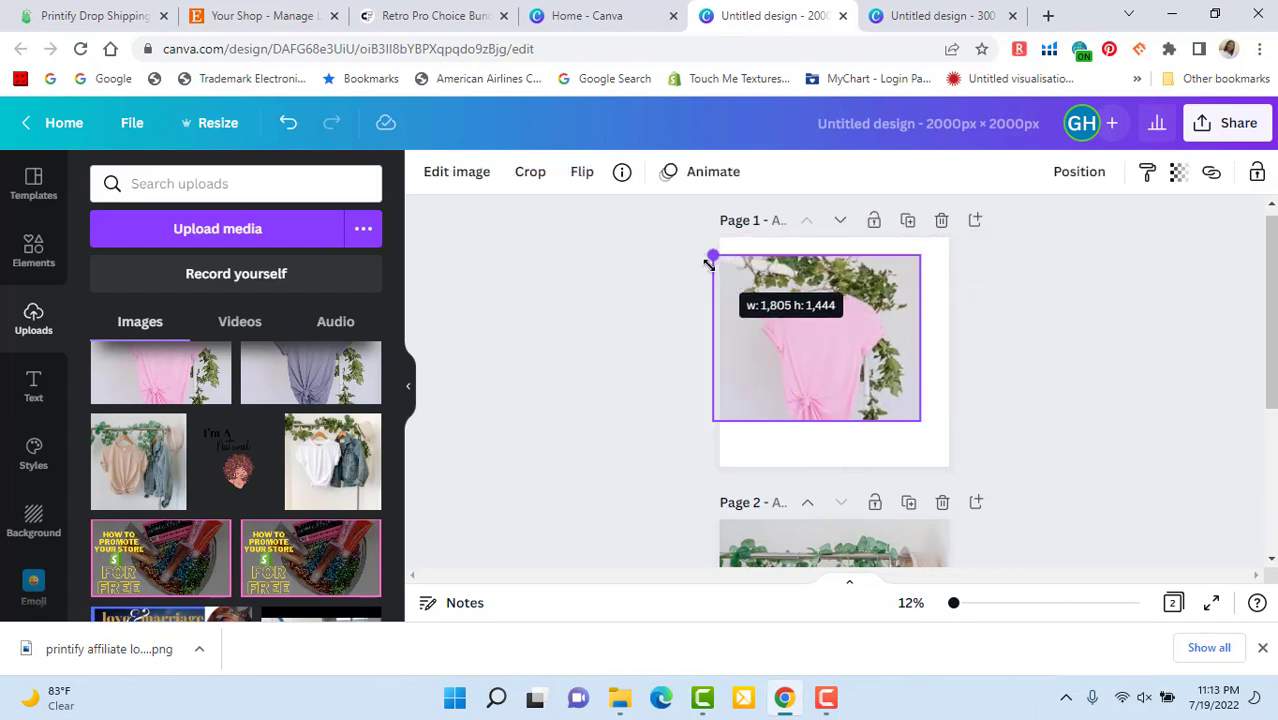
{"action": "left_click_drag", "start_coordinate": [924, 255], "coordinate": [962, 243]}
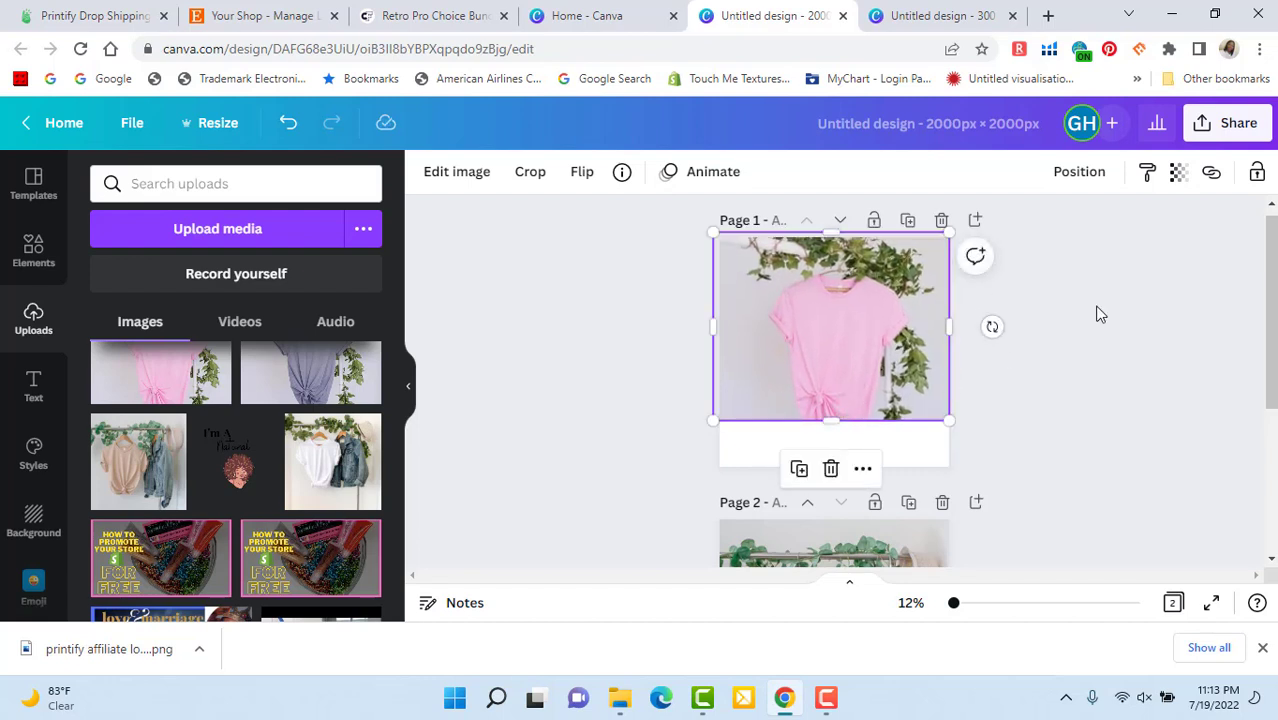
{"action": "left_click_drag", "start_coordinate": [827, 420], "coordinate": [820, 467]}
{"action": "left_click", "coordinate": [1076, 382]}
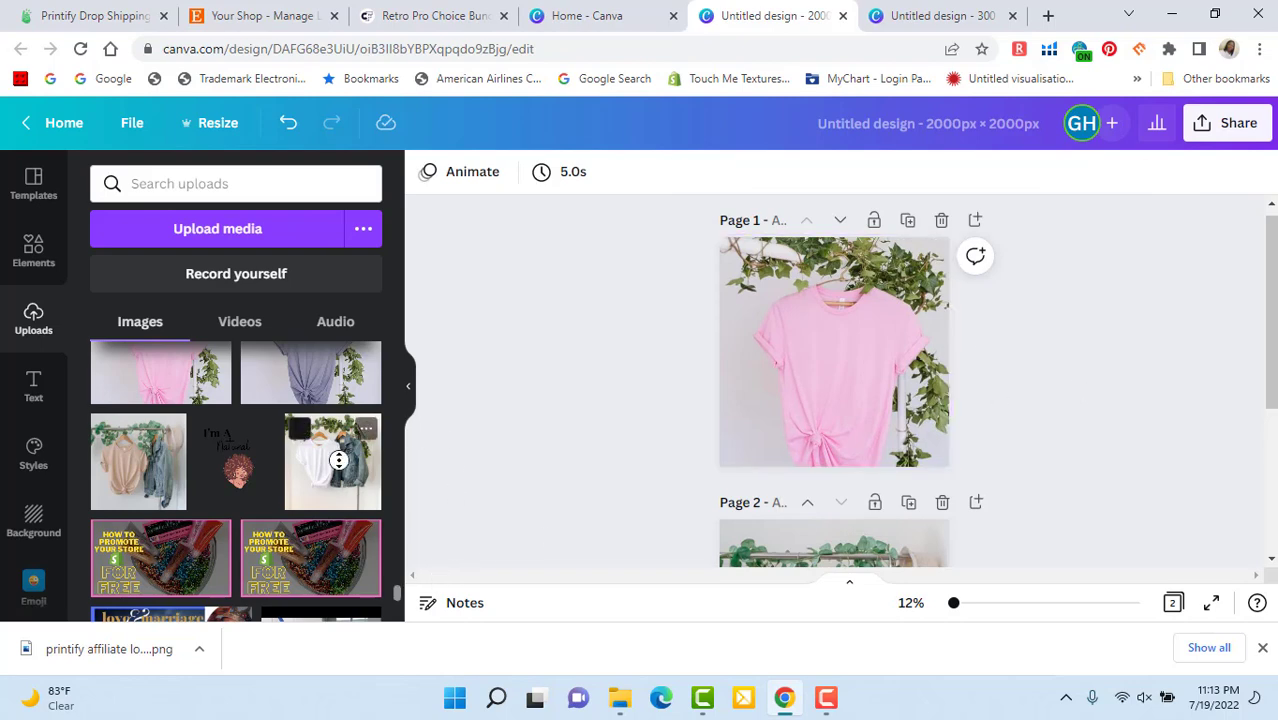
Step: Browse the uploaded images and place the "Girls Just Wanna Have Fundamental Human Rights" design on page 1
{"action": "scroll", "coordinate": [389, 434], "scroll_direction": "down", "scroll_amount": 10}
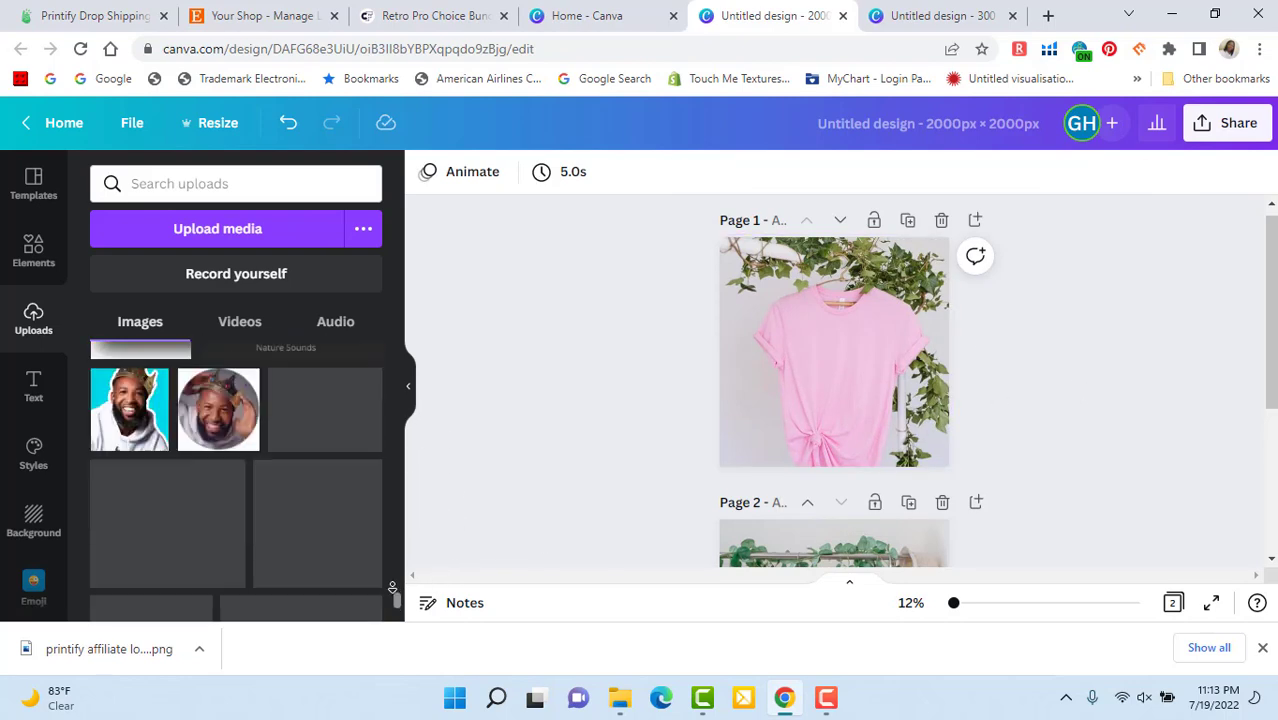
{"action": "scroll", "coordinate": [392, 587], "scroll_direction": "down", "scroll_amount": 3}
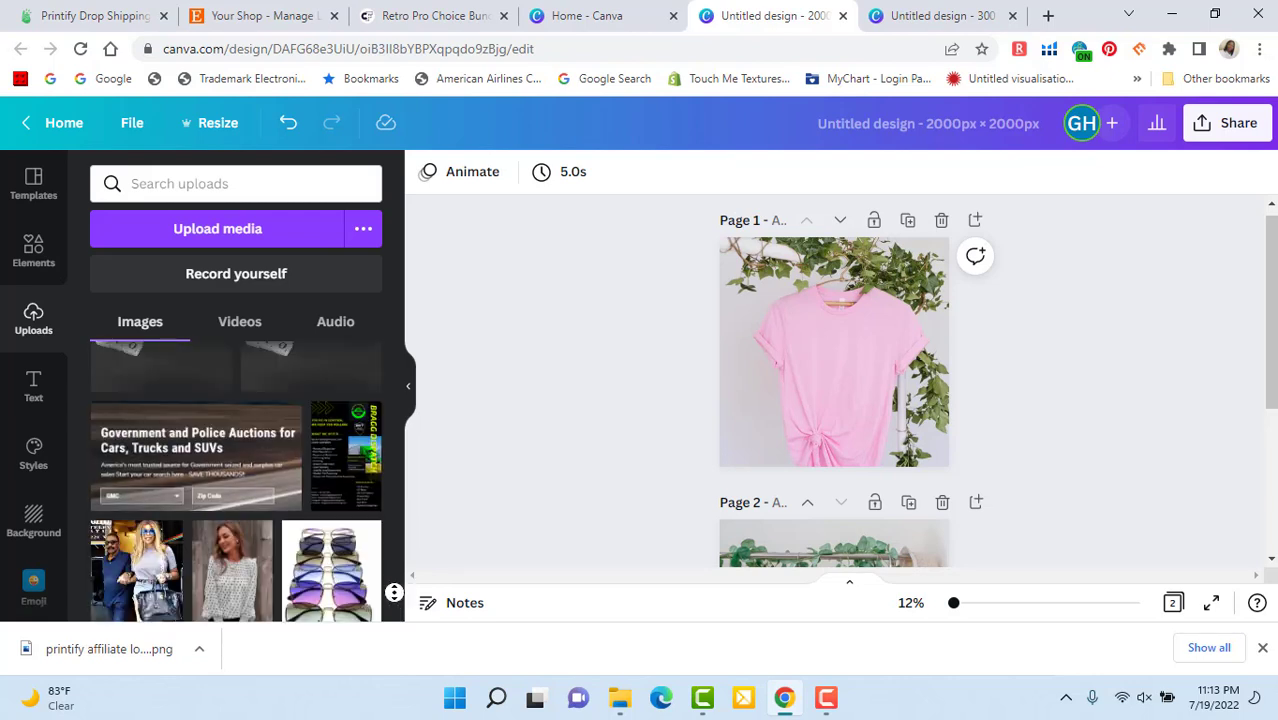
{"action": "scroll", "coordinate": [390, 544], "scroll_direction": "up", "scroll_amount": 5}
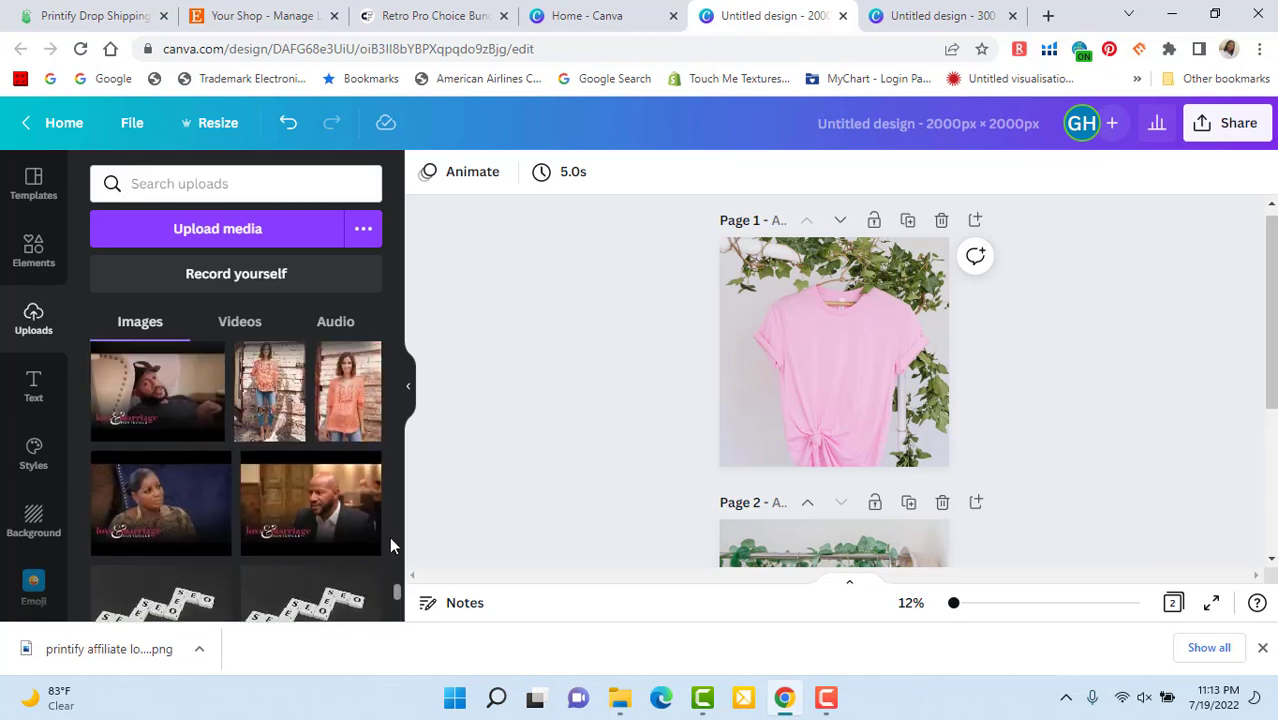
{"action": "scroll", "coordinate": [389, 536], "scroll_direction": "up", "scroll_amount": 5}
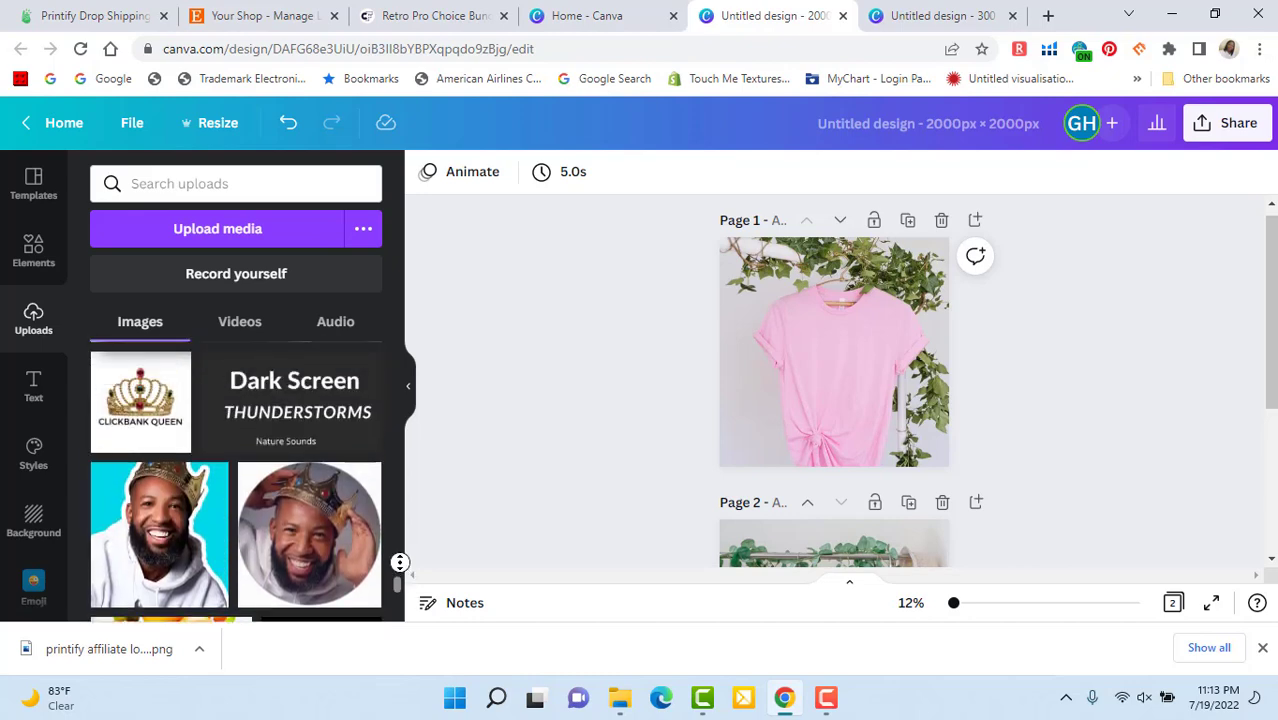
{"action": "scroll", "coordinate": [399, 564], "scroll_direction": "down", "scroll_amount": 5}
{"action": "scroll", "coordinate": [401, 553], "scroll_direction": "down", "scroll_amount": 5}
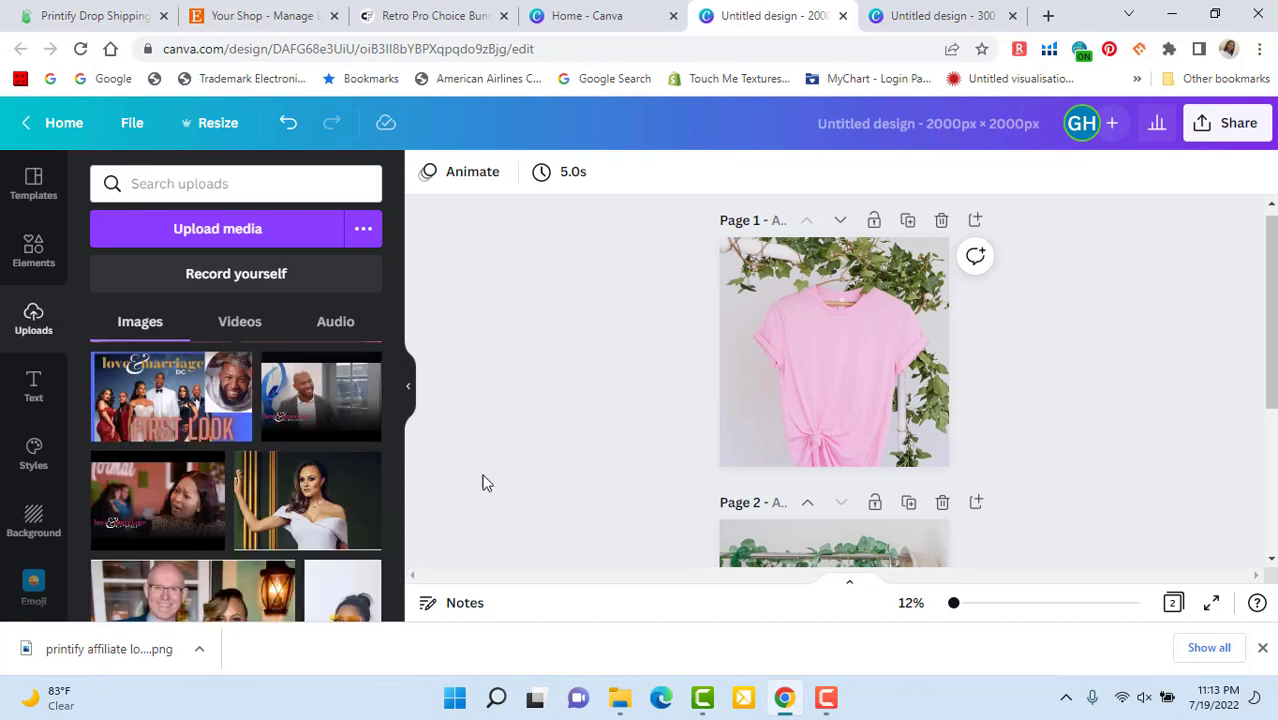
{"action": "left_click_drag", "start_coordinate": [399, 568], "coordinate": [384, 280]}
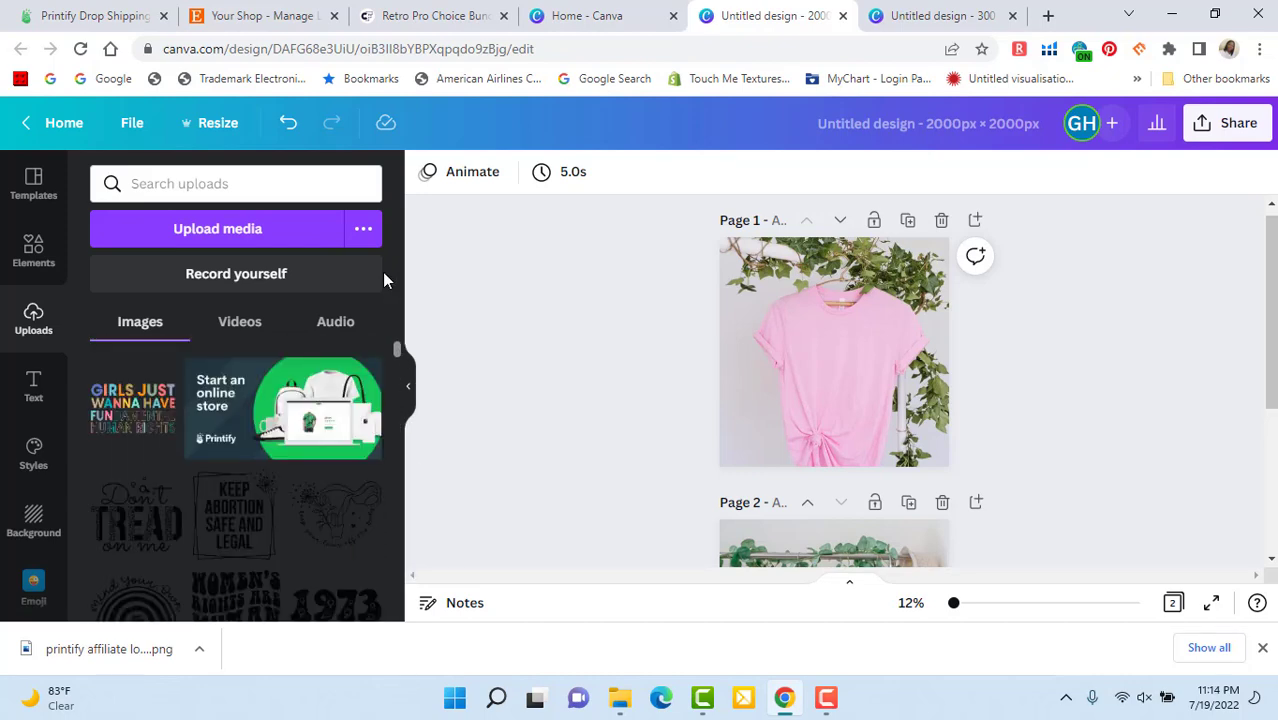
{"action": "left_click", "coordinate": [140, 415]}
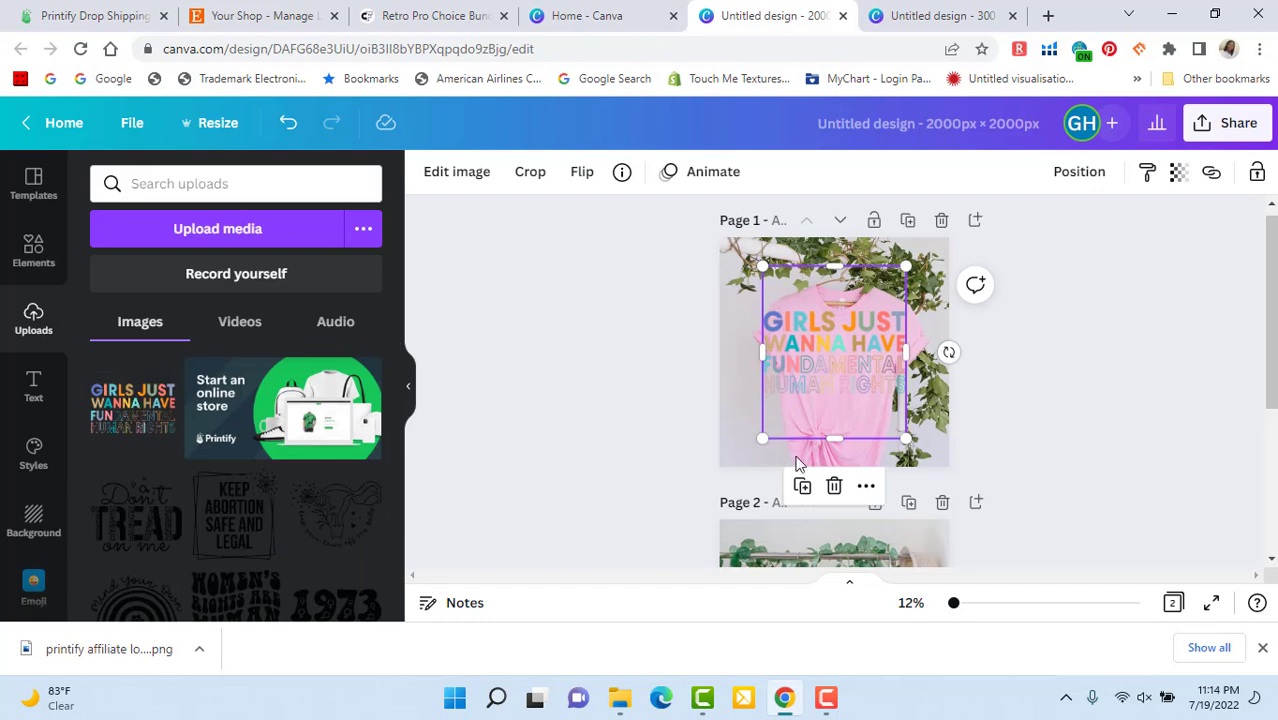
Step: Shrink the design to fit the pink T-shirt's chest and crop the empty strip above its lettering
{"action": "left_click_drag", "start_coordinate": [760, 440], "coordinate": [818, 372]}
{"action": "left_click_drag", "start_coordinate": [867, 311], "coordinate": [848, 367]}
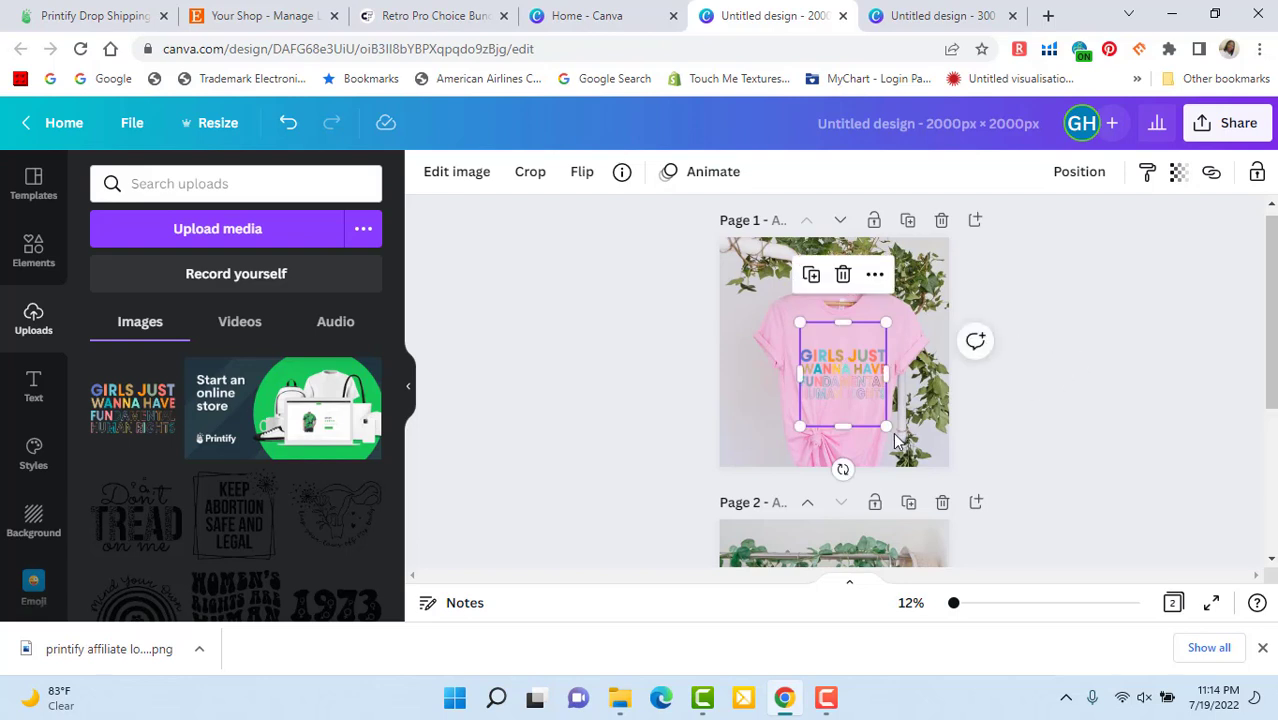
{"action": "left_click_drag", "start_coordinate": [885, 426], "coordinate": [872, 408]}
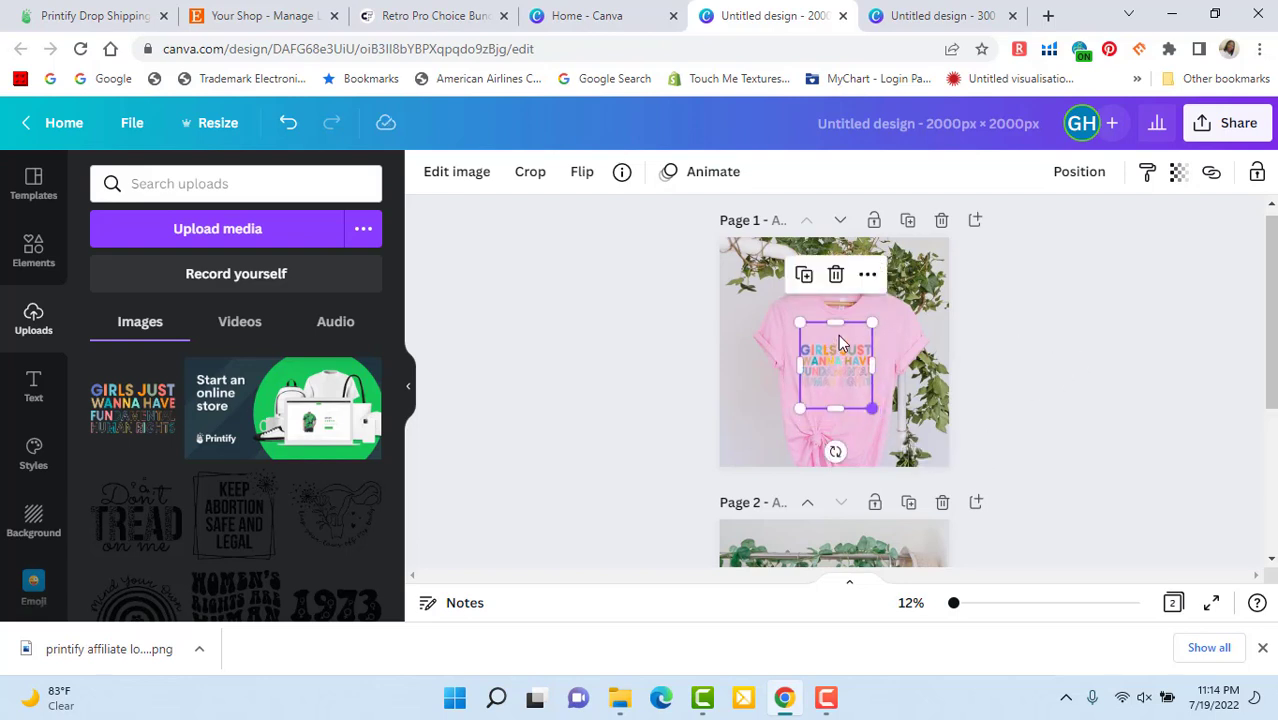
{"action": "left_click_drag", "start_coordinate": [837, 323], "coordinate": [831, 337]}
{"action": "left_click_drag", "start_coordinate": [871, 414], "coordinate": [871, 414]}
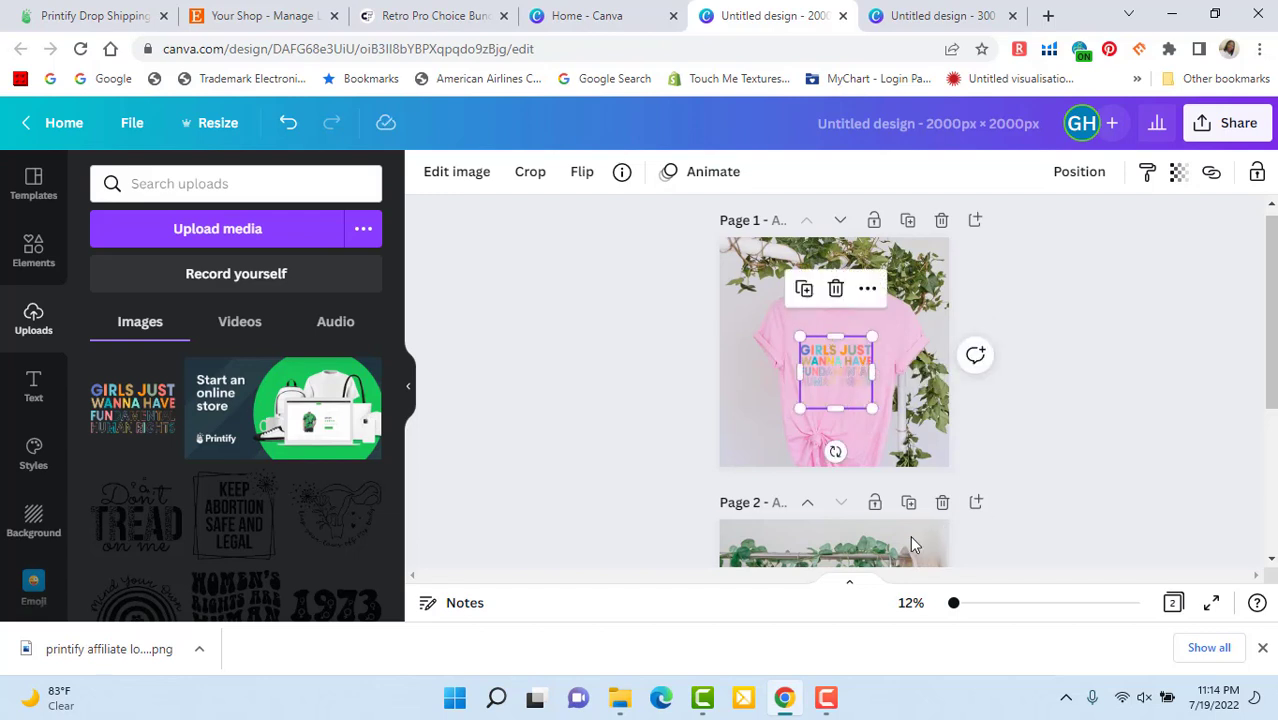
Step: Center the design on the pink T-shirt's chest and enlarge it slightly
{"action": "left_click", "coordinate": [966, 605]}
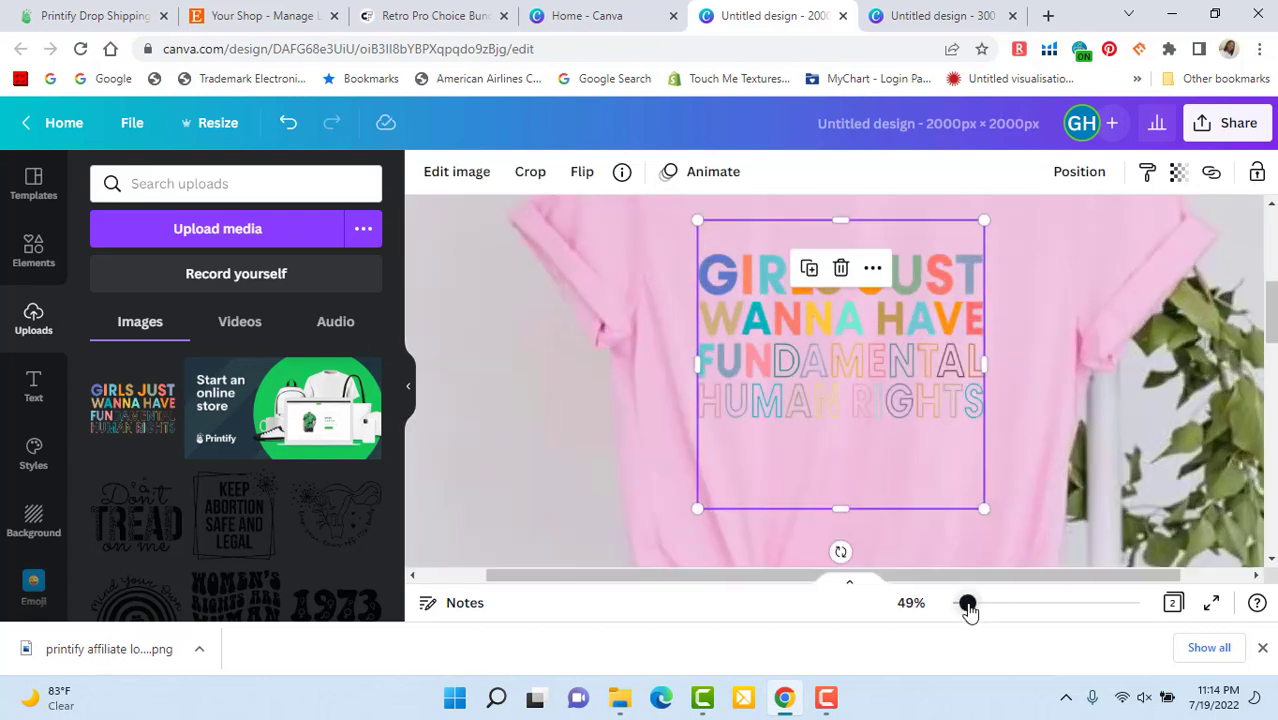
{"action": "left_click_drag", "start_coordinate": [966, 605], "coordinate": [961, 607]}
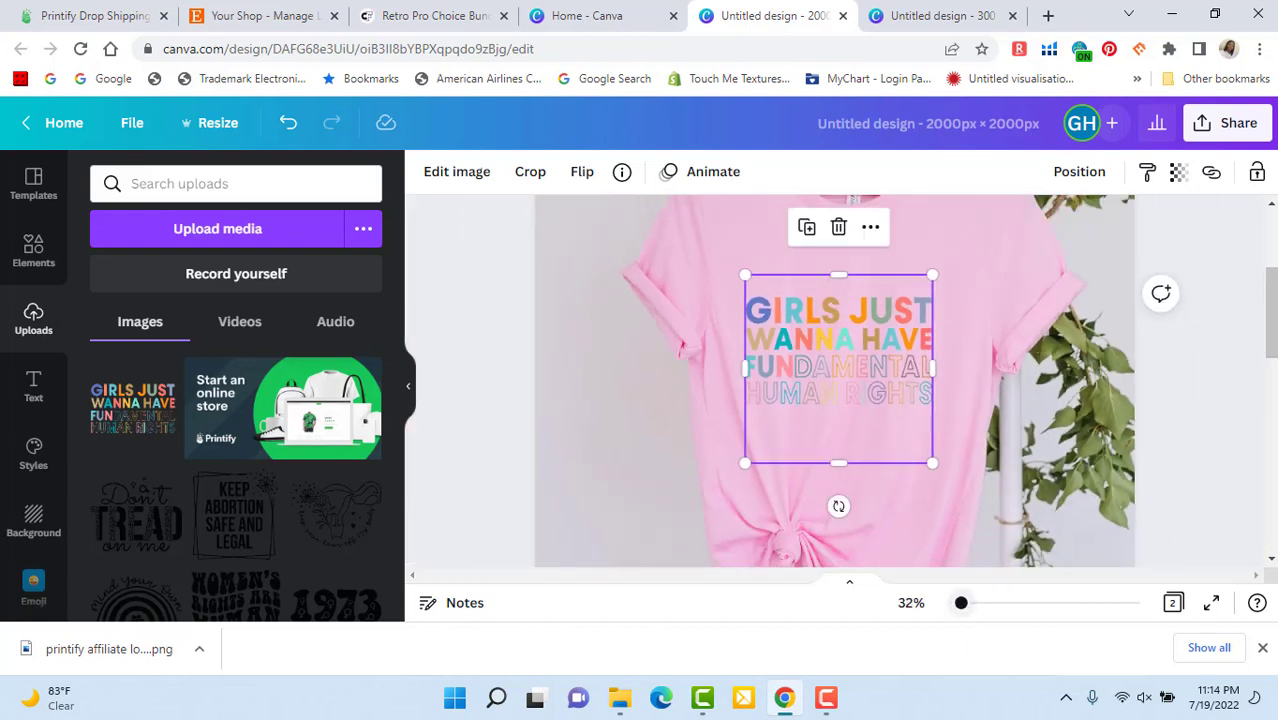
{"action": "left_click", "coordinate": [1213, 404]}
{"action": "mouse_move", "coordinate": [822, 343]}
{"action": "left_mouse_down"}
{"action": "mouse_move", "coordinate": [836, 330]}
{"action": "mouse_move", "coordinate": [831, 339]}
{"action": "left_mouse_up"}
{"action": "left_click", "coordinate": [626, 398]}
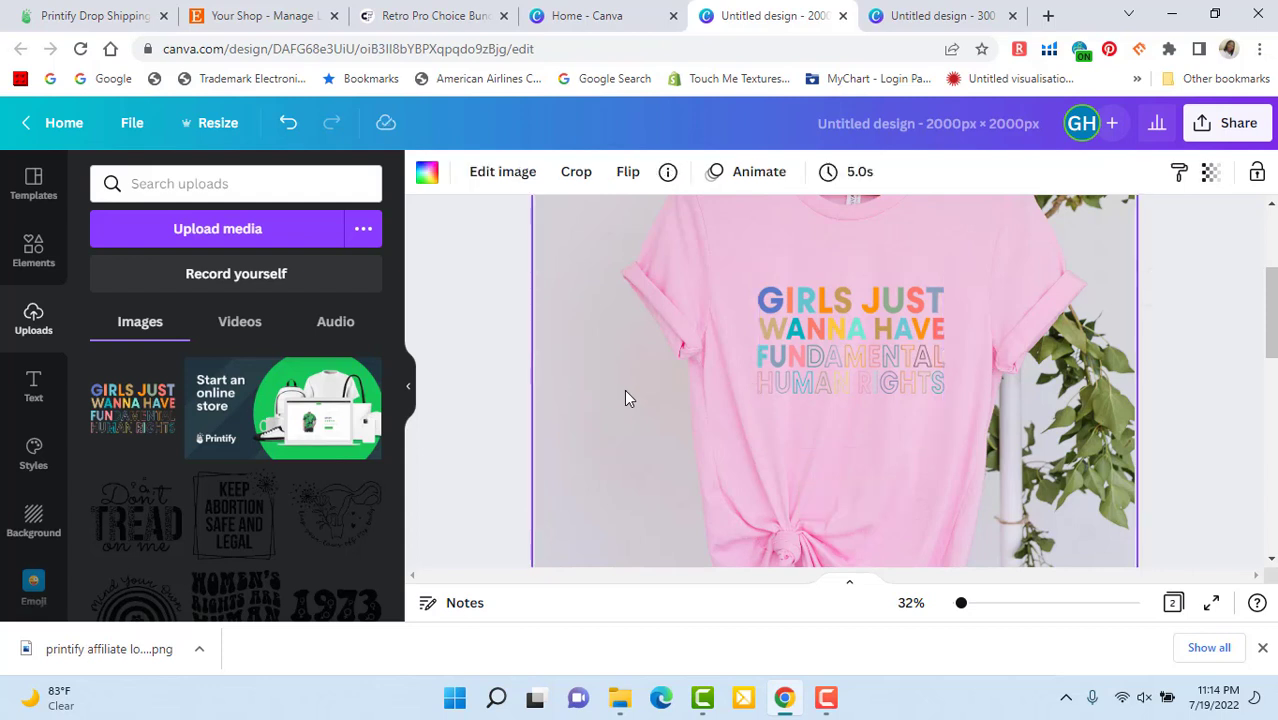
{"action": "left_click", "coordinate": [872, 345]}
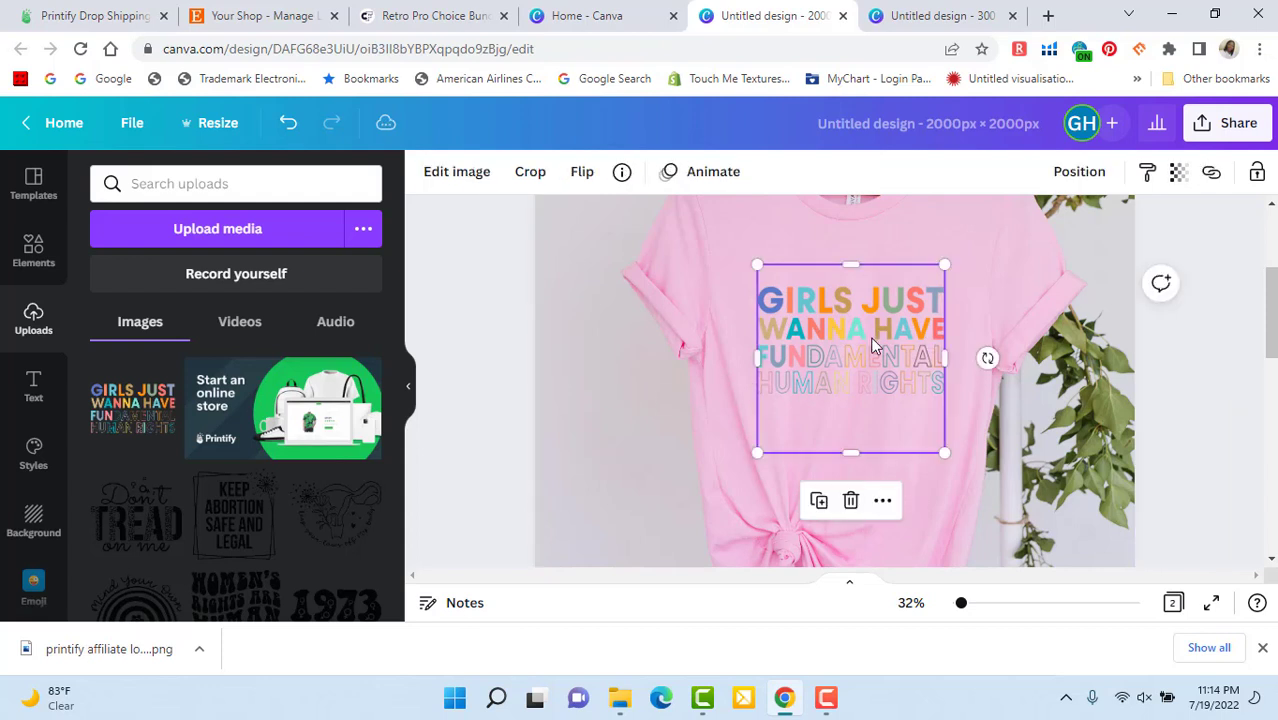
{"action": "left_click_drag", "start_coordinate": [944, 452], "coordinate": [951, 461]}
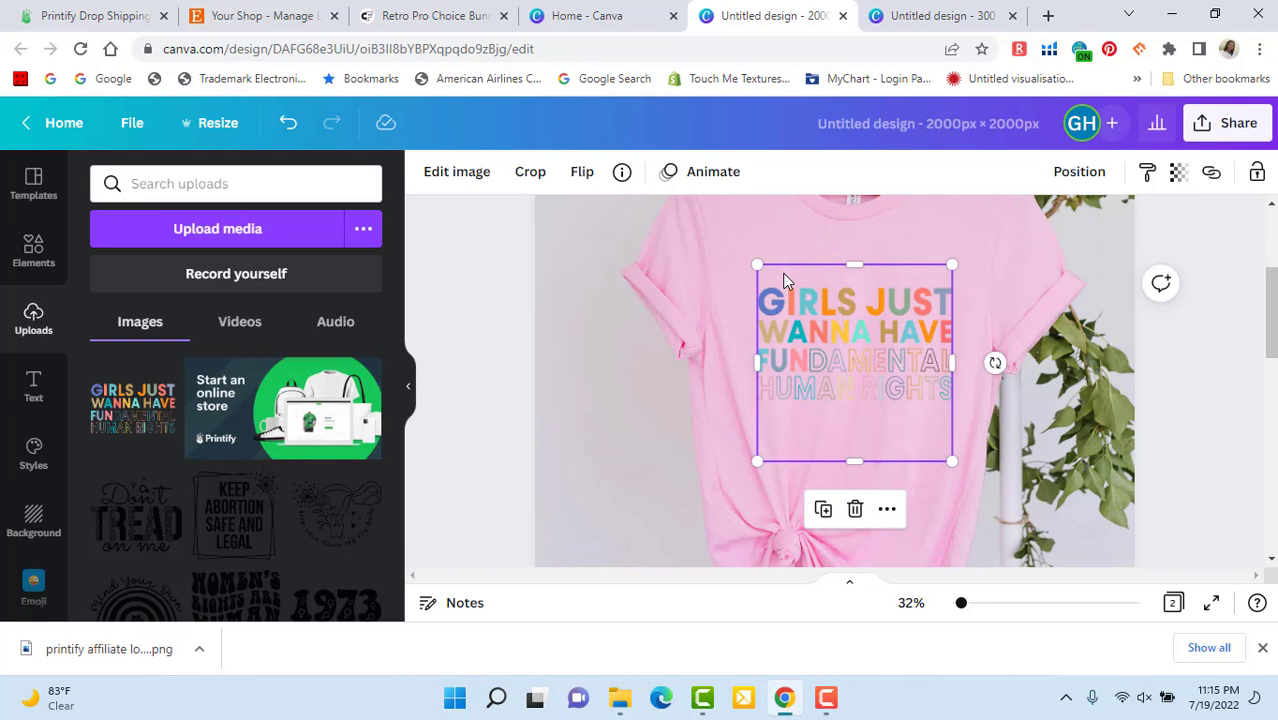
{"action": "left_click", "coordinate": [474, 306]}
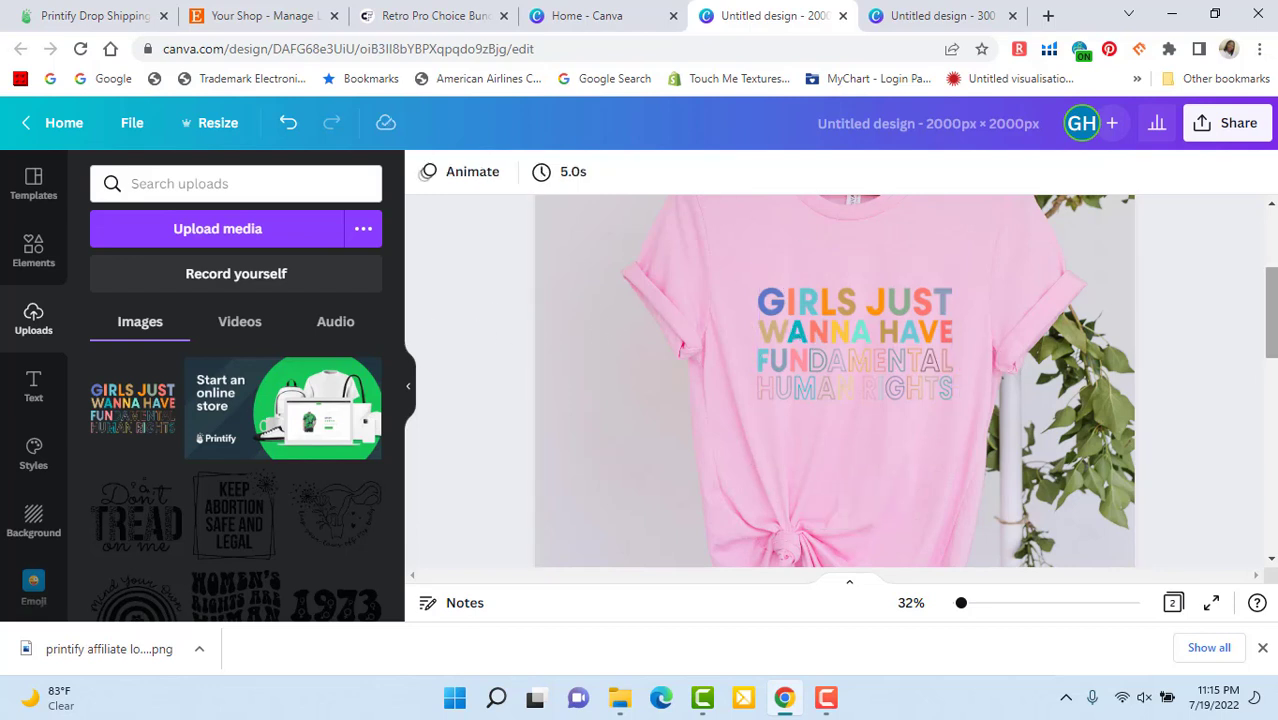
Step: Copy the design from page 1 onto the beige T-shirt on page 2 and shrink it to about 537 × 540 px
{"action": "scroll", "coordinate": [1273, 296], "scroll_direction": "down", "scroll_amount": 2}
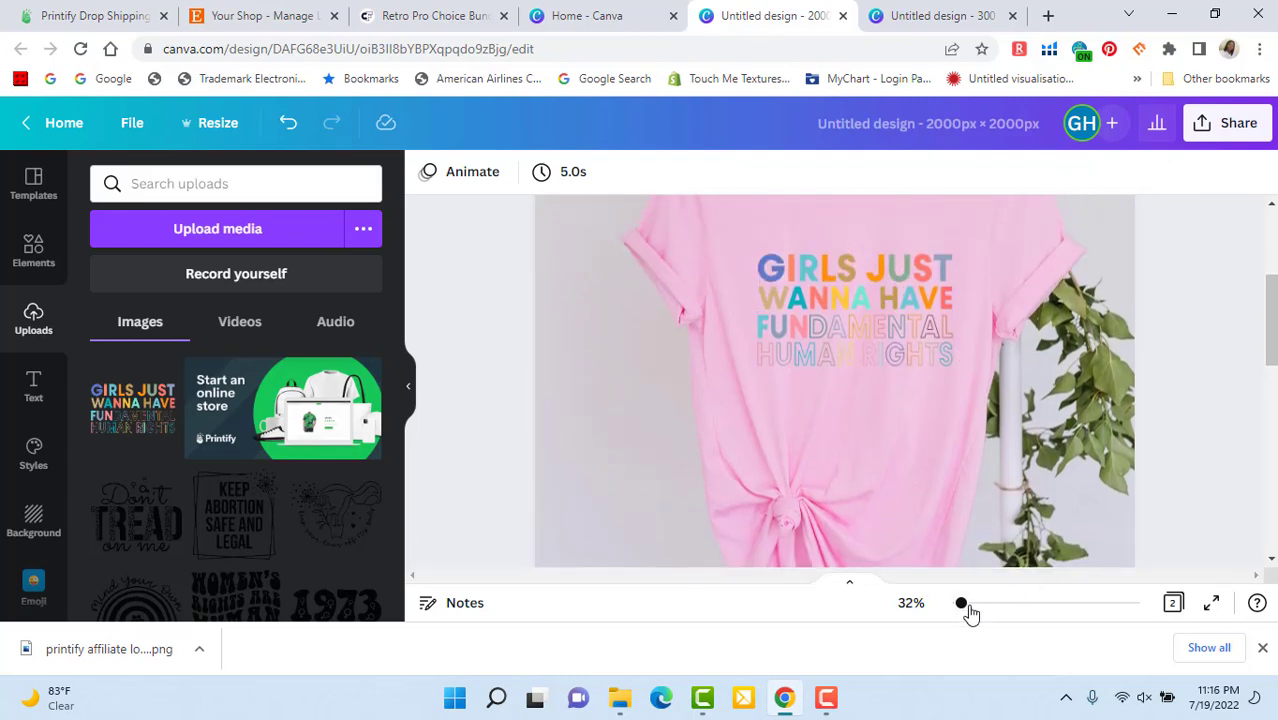
{"action": "left_click_drag", "start_coordinate": [966, 612], "coordinate": [959, 614]}
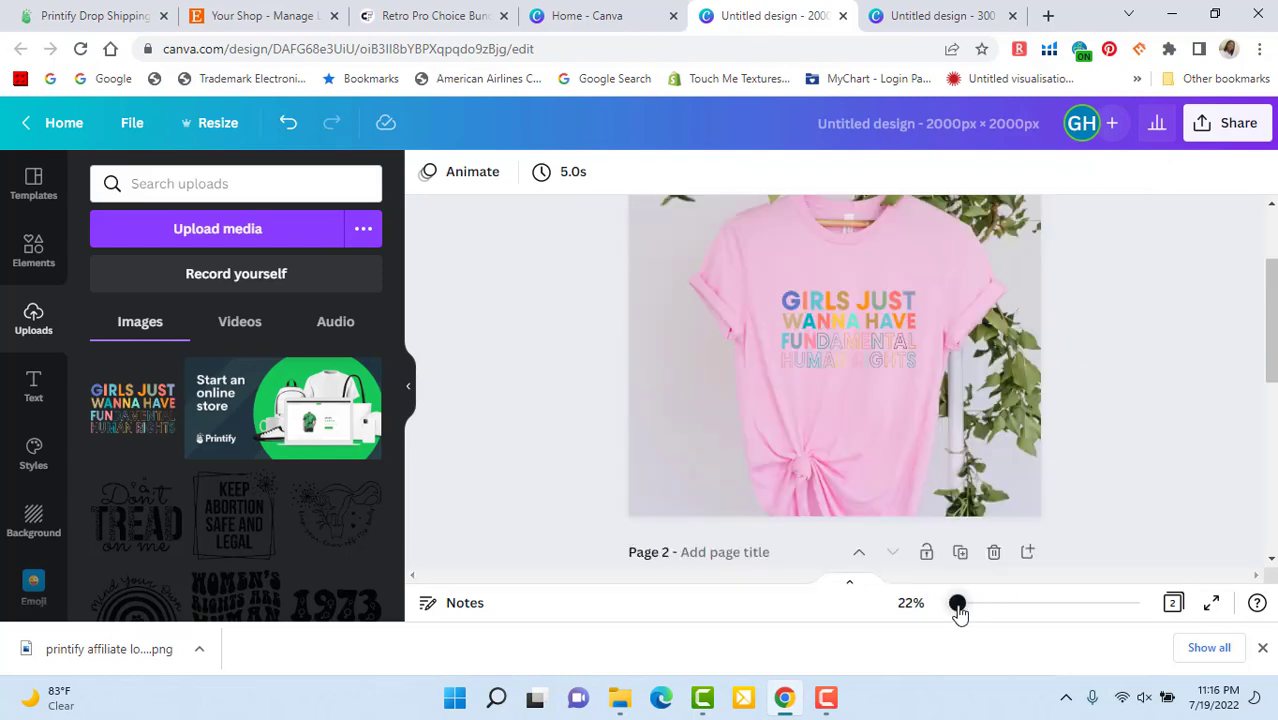
{"action": "right_click", "coordinate": [848, 311]}
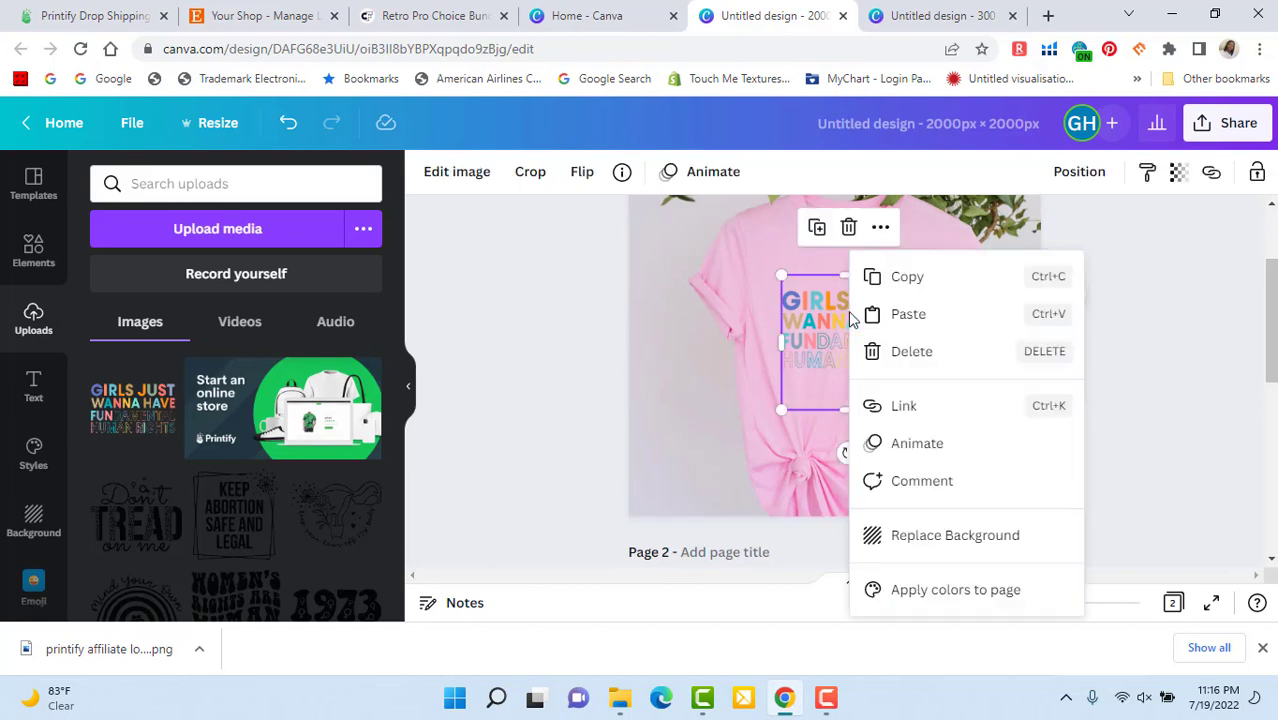
{"action": "left_click", "coordinate": [918, 282]}
{"action": "left_click_drag", "start_coordinate": [1265, 320], "coordinate": [1275, 450]}
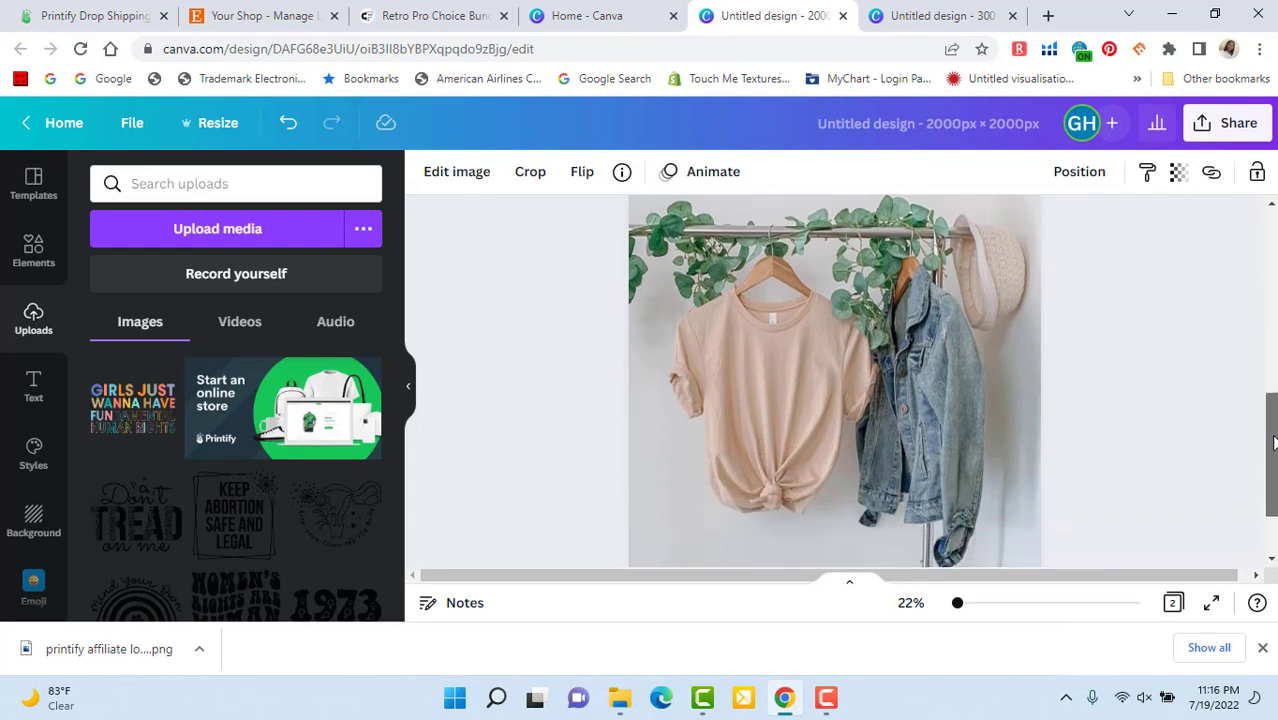
{"action": "left_click", "coordinate": [676, 338]}
{"action": "right_click", "coordinate": [745, 398]}
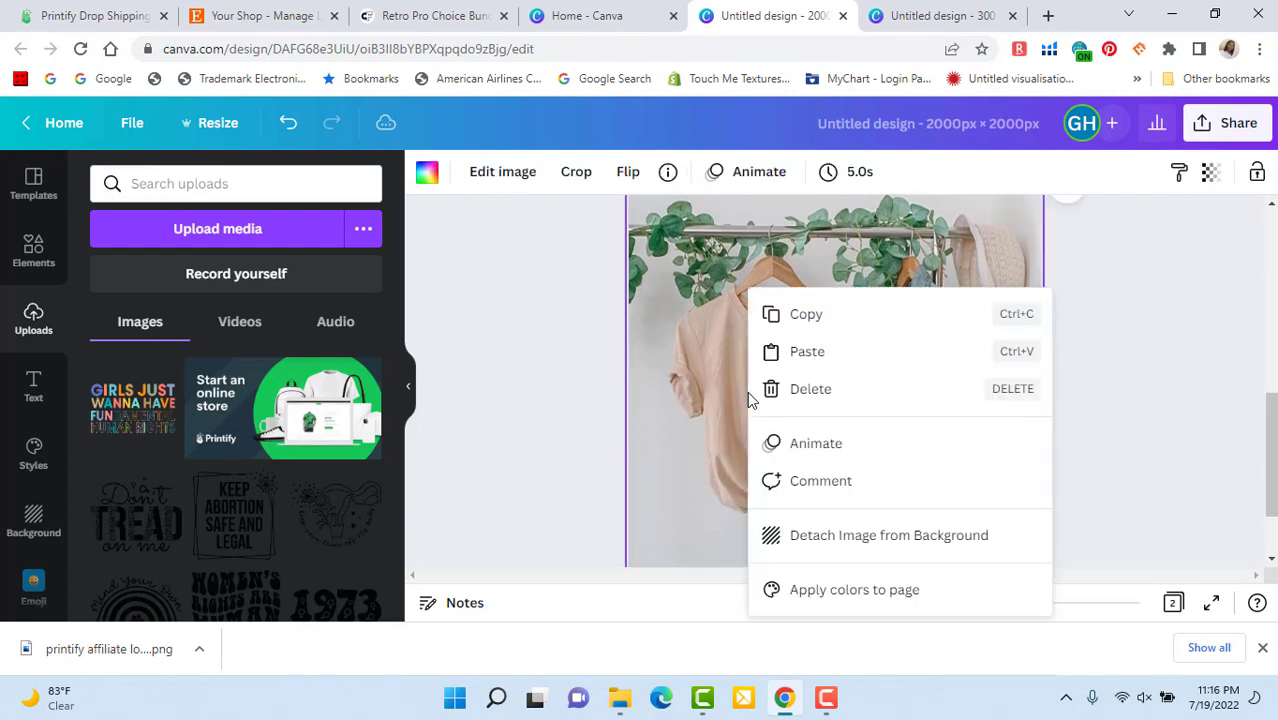
{"action": "left_click", "coordinate": [813, 351]}
{"action": "left_click_drag", "start_coordinate": [835, 408], "coordinate": [767, 400]}
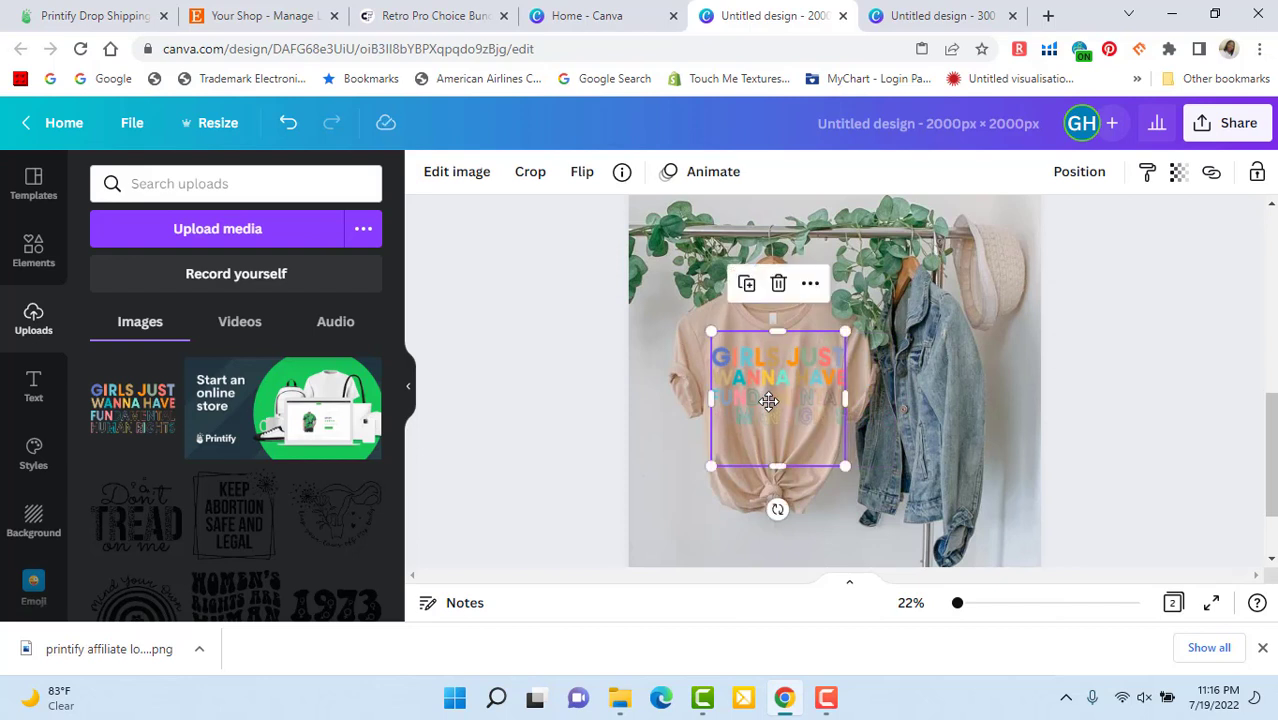
{"action": "left_click_drag", "start_coordinate": [843, 467], "coordinate": [821, 440]}
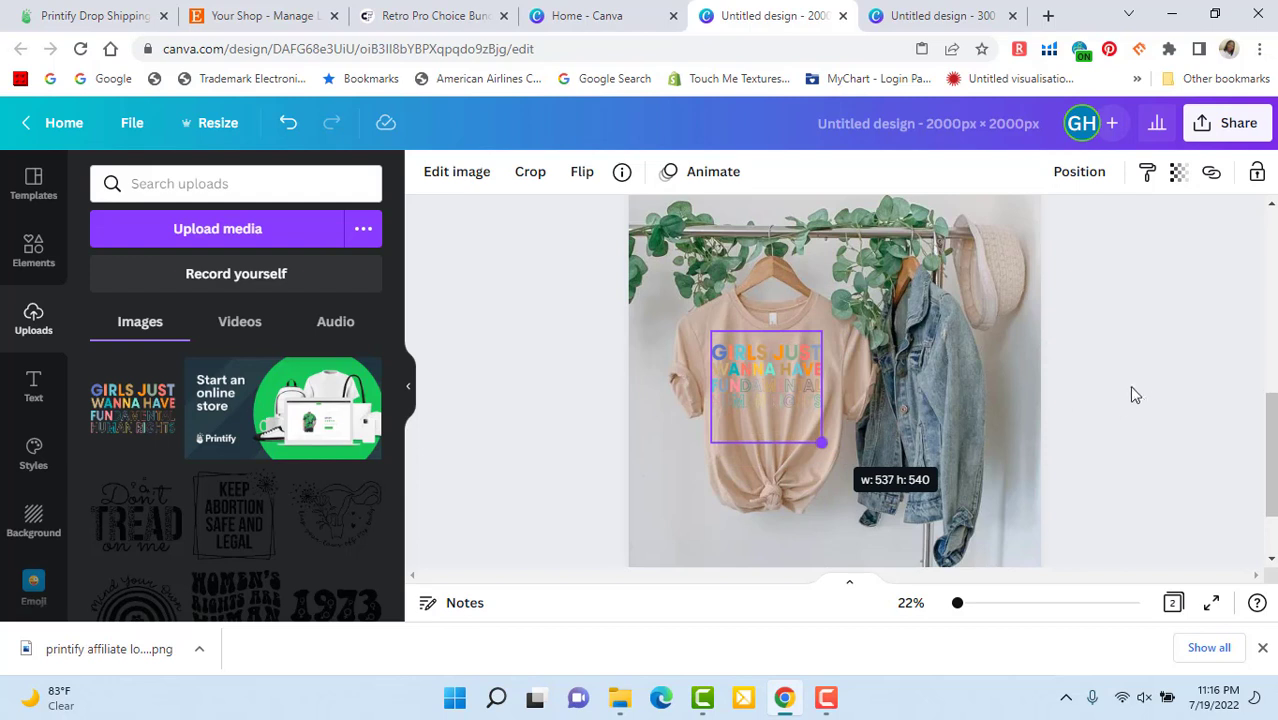
Step: Crop the empty strip below the lettering on page 2, then fine-tune the design's size and center it on the beige T-shirt's chest
{"action": "left_click_drag", "start_coordinate": [1272, 436], "coordinate": [1274, 458]}
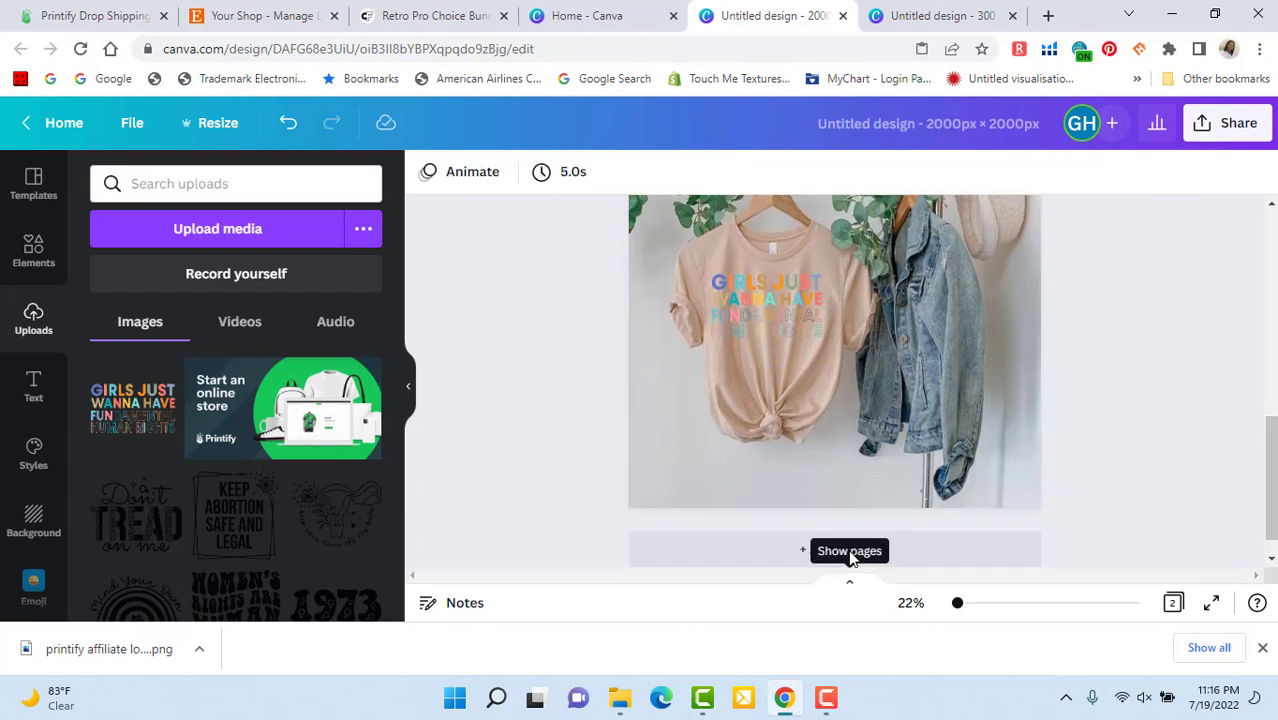
{"action": "left_click_drag", "start_coordinate": [957, 603], "coordinate": [967, 610]}
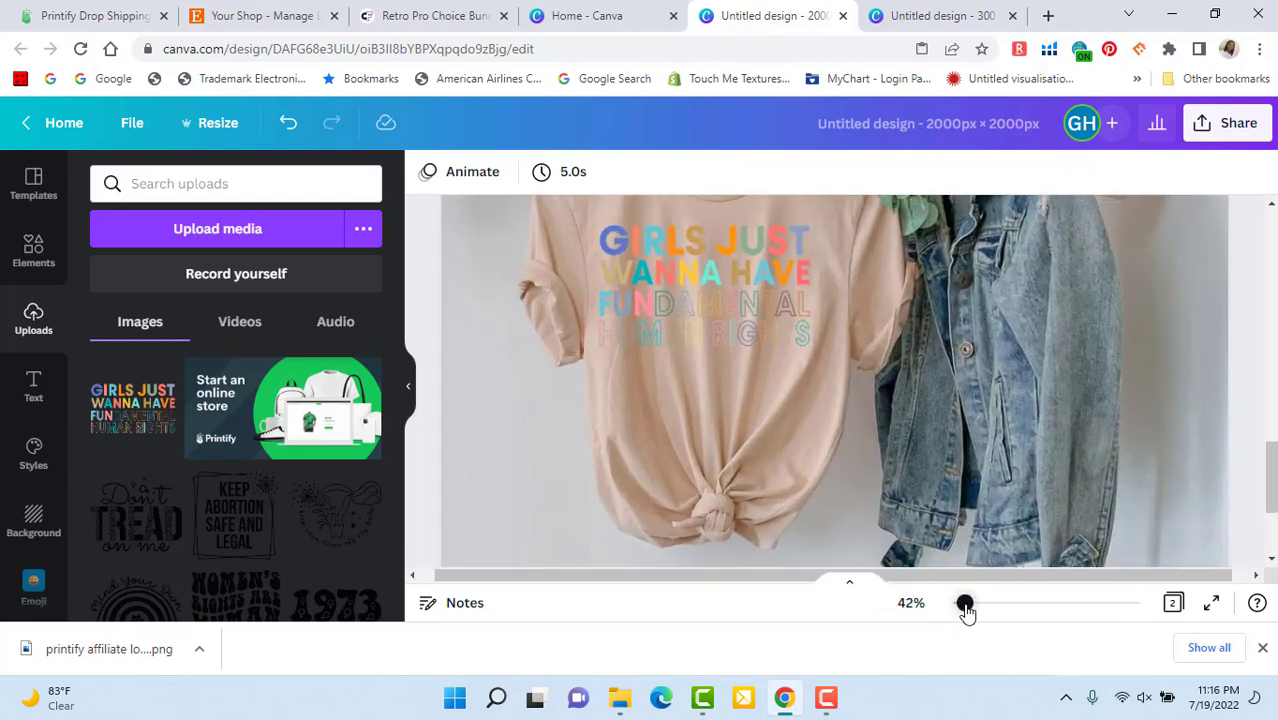
{"action": "left_click", "coordinate": [722, 312]}
{"action": "left_click_drag", "start_coordinate": [817, 410], "coordinate": [773, 377]}
{"action": "left_click_drag", "start_coordinate": [687, 278], "coordinate": [710, 298]}
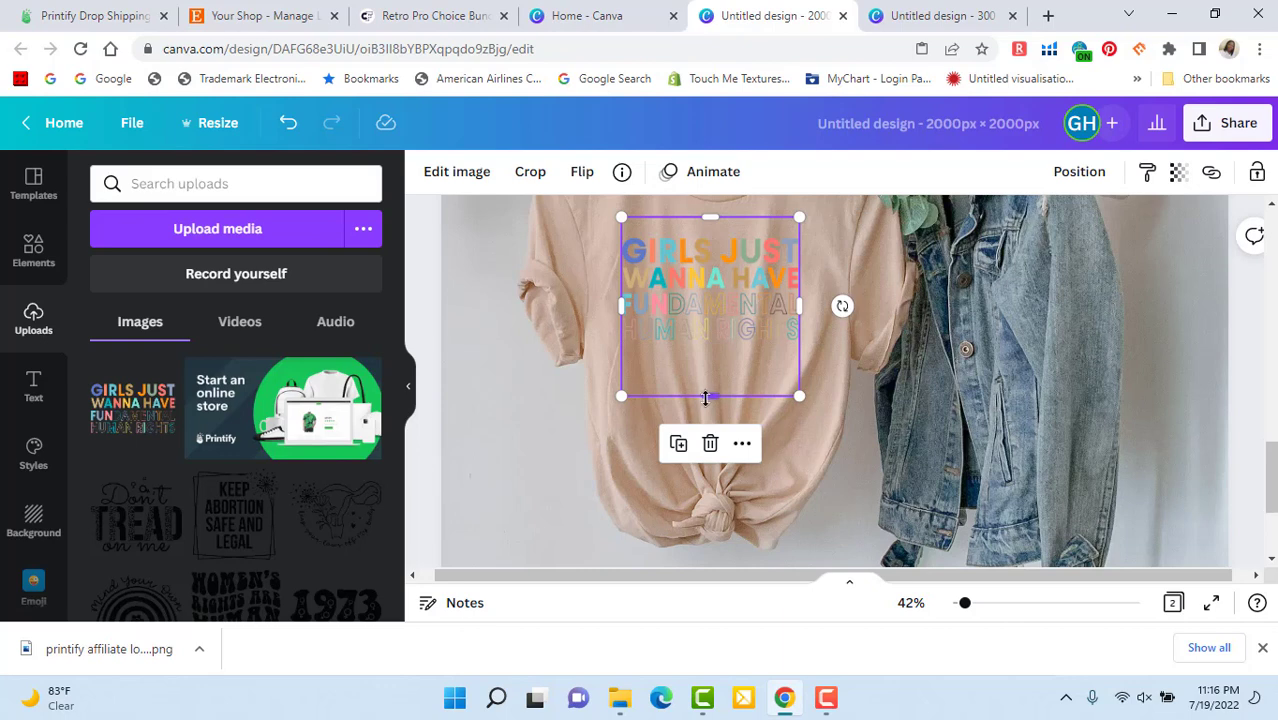
{"action": "left_click_drag", "start_coordinate": [710, 391], "coordinate": [712, 357]}
{"action": "left_click_drag", "start_coordinate": [798, 357], "coordinate": [813, 368]}
{"action": "left_click_drag", "start_coordinate": [734, 287], "coordinate": [725, 283]}
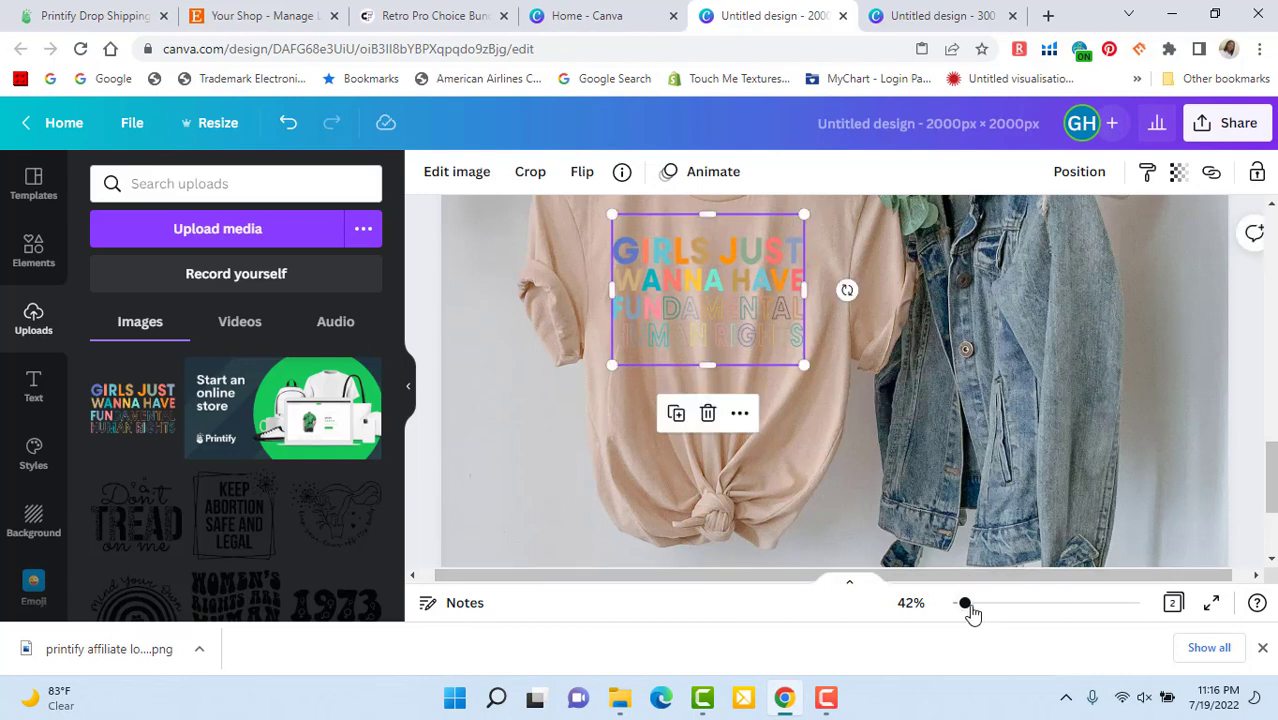
Step: Move the design slightly lower and to the right on the beige T-shirt so it sits centered on the chest
{"action": "mouse_move", "coordinate": [966, 604]}
{"action": "left_mouse_down"}
{"action": "mouse_move", "coordinate": [930, 611]}
{"action": "mouse_move", "coordinate": [961, 618]}
{"action": "left_mouse_up"}
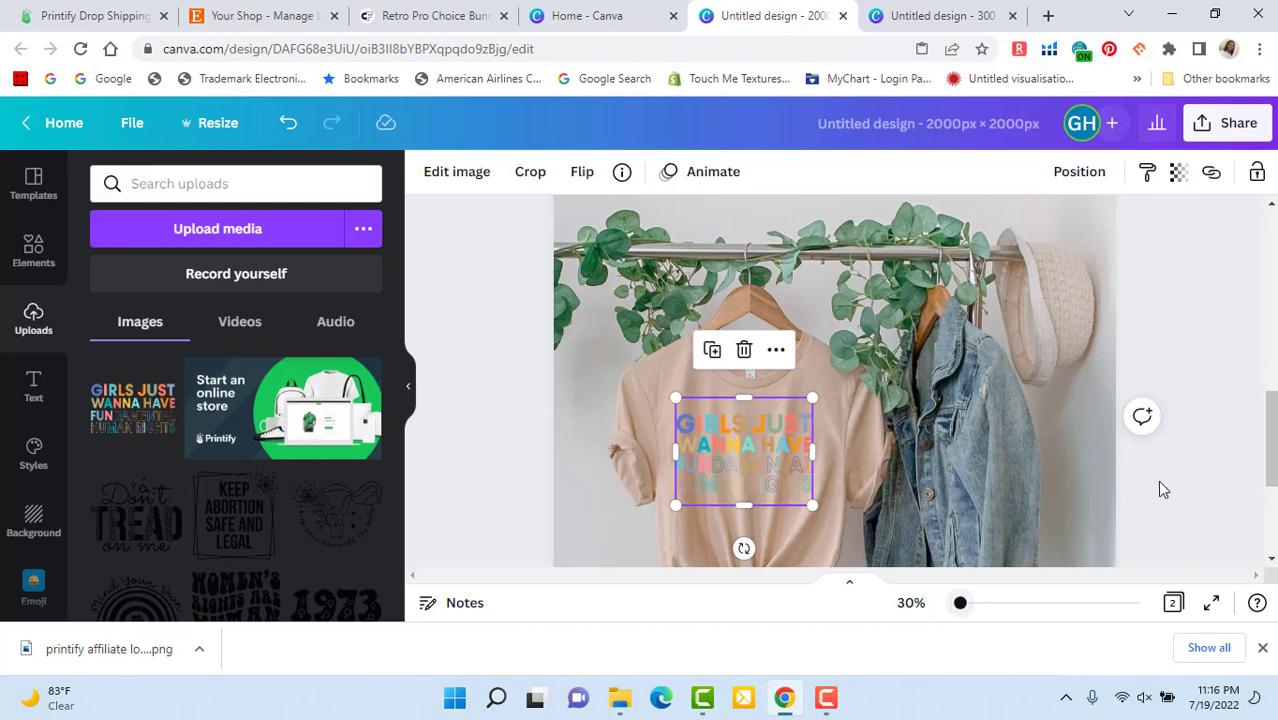
{"action": "left_click", "coordinate": [1203, 477]}
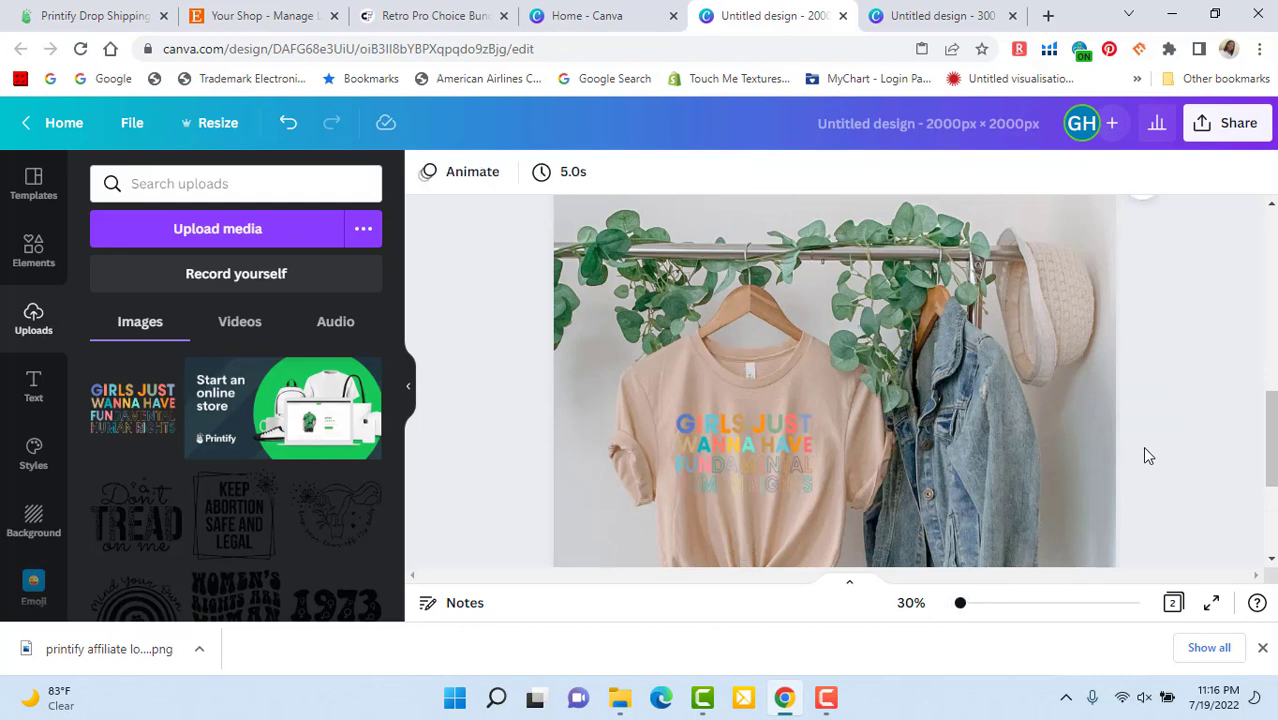
{"action": "left_click", "coordinate": [715, 454]}
{"action": "left_click_drag", "start_coordinate": [719, 456], "coordinate": [730, 470]}
{"action": "left_click", "coordinate": [1205, 362]}
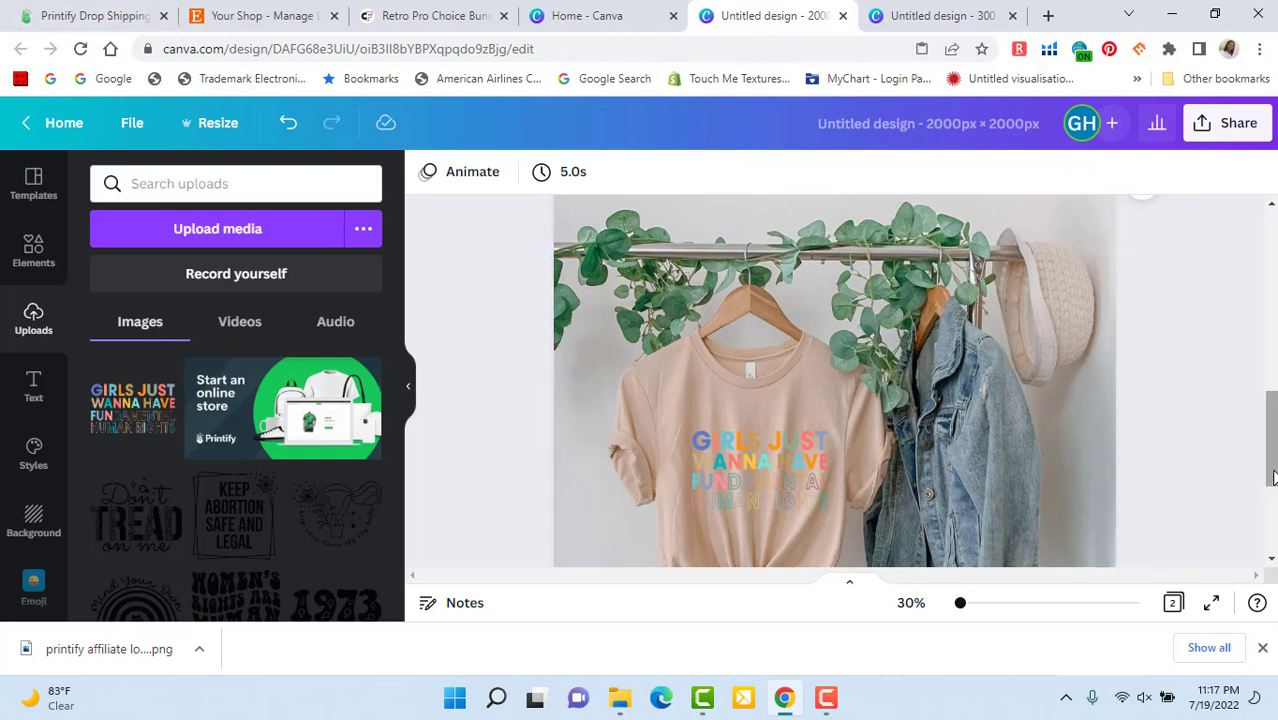
Step: Review both mockup pages and download all pages as PNG images at 2000 × 2000 px
{"action": "left_click_drag", "start_coordinate": [1270, 470], "coordinate": [1270, 322]}
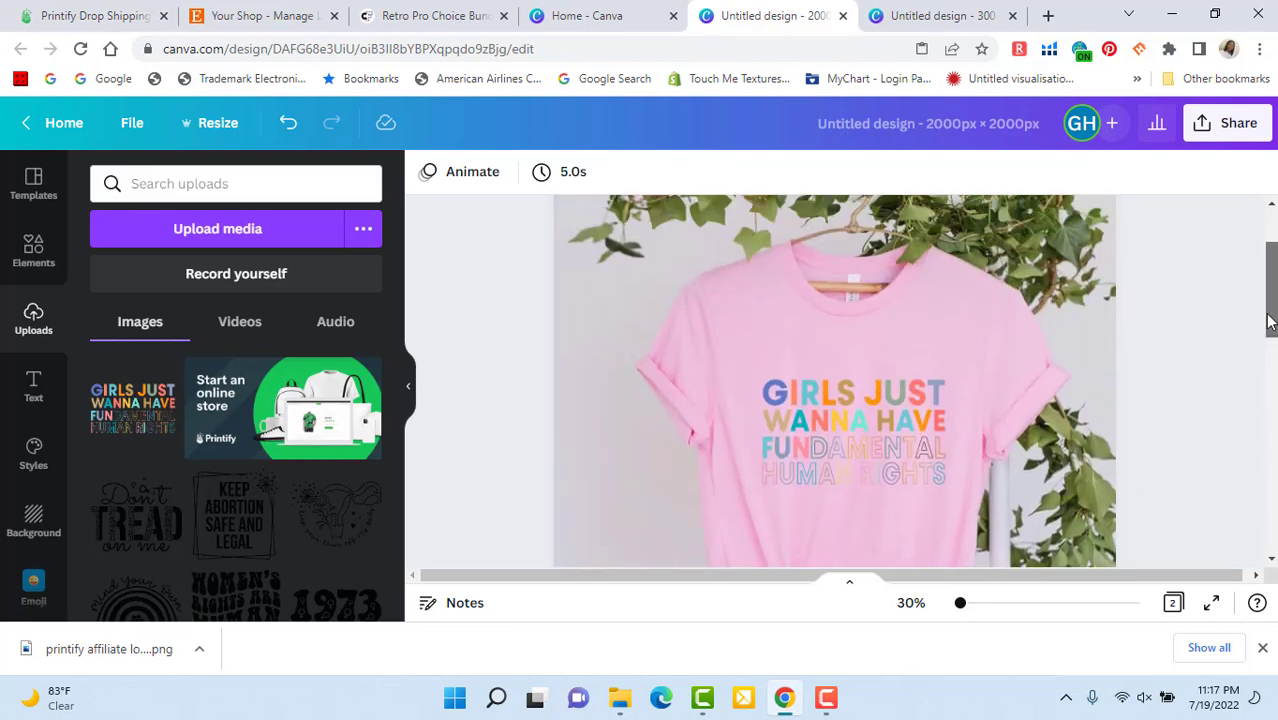
{"action": "left_click_drag", "start_coordinate": [1270, 322], "coordinate": [1270, 540]}
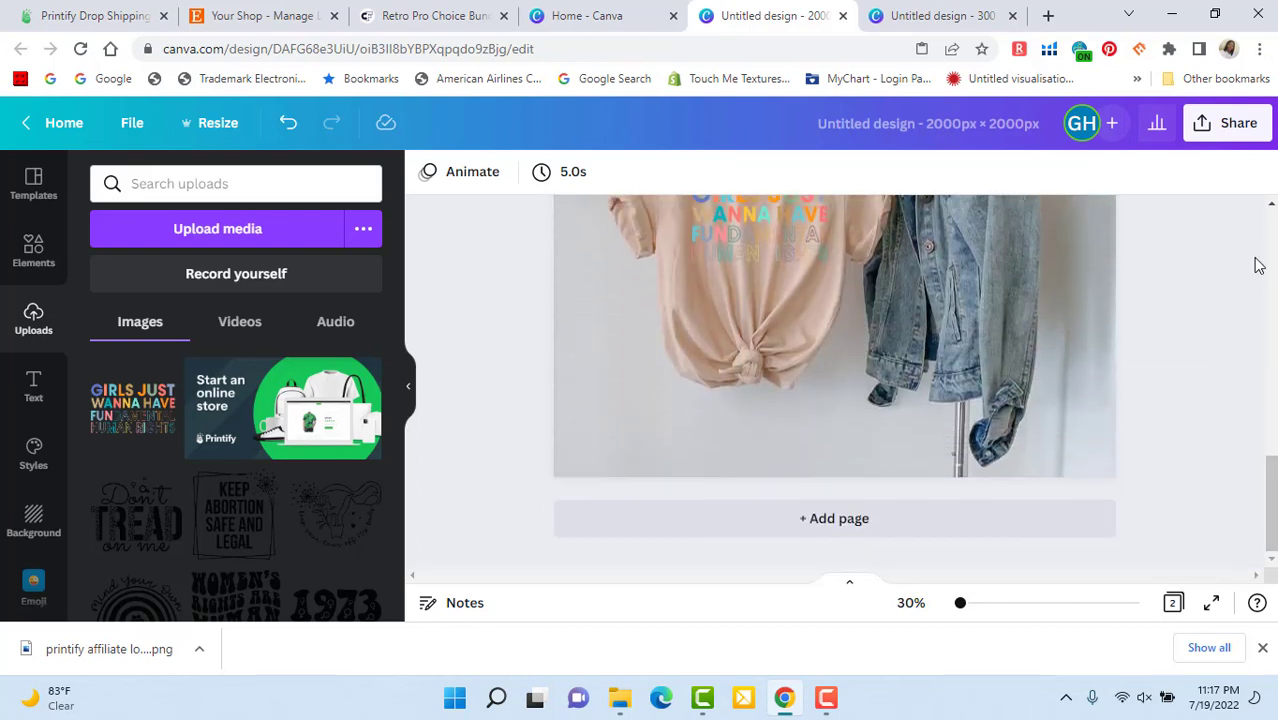
{"action": "left_click", "coordinate": [1228, 140]}
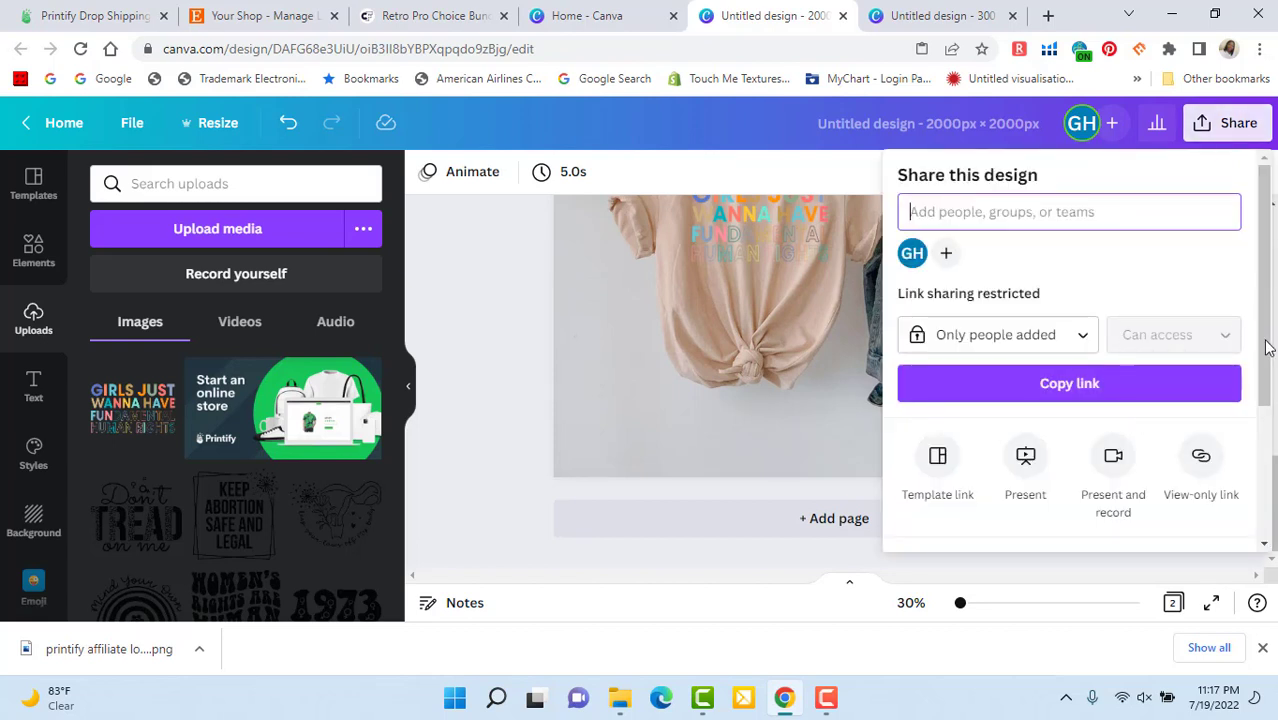
{"action": "scroll", "coordinate": [962, 405], "scroll_direction": "down", "scroll_amount": 3}
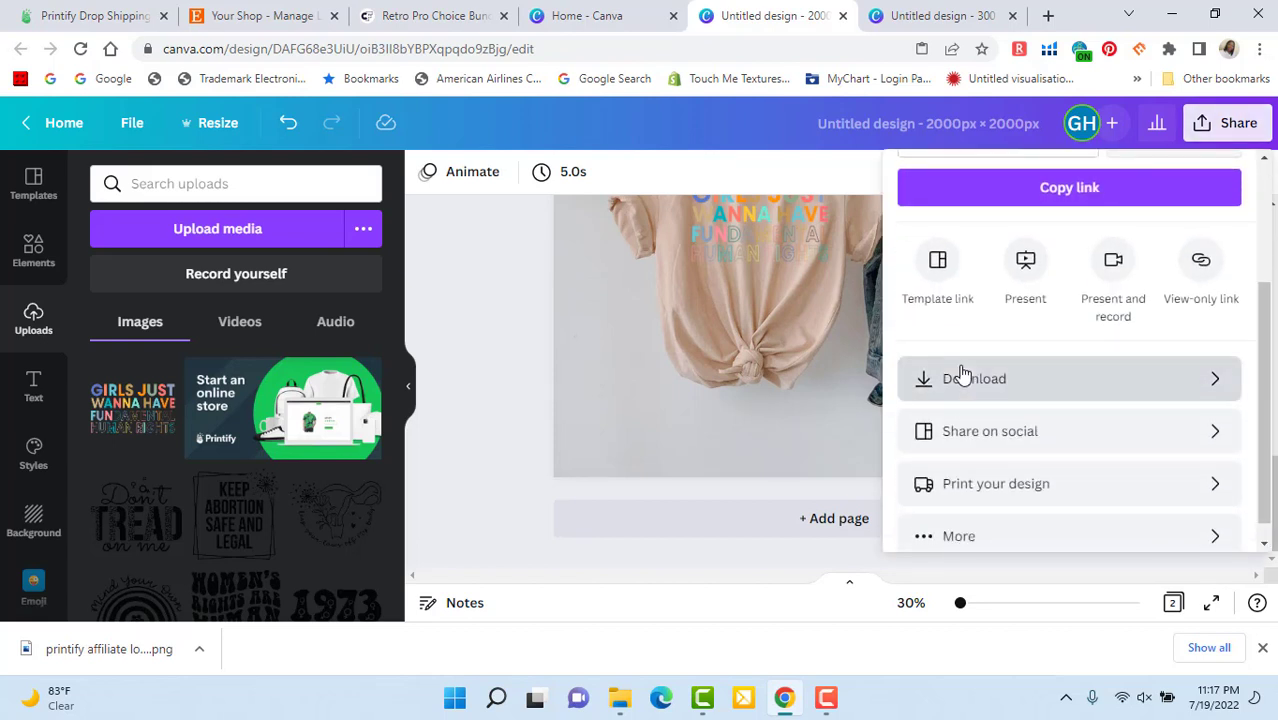
{"action": "left_click", "coordinate": [962, 376]}
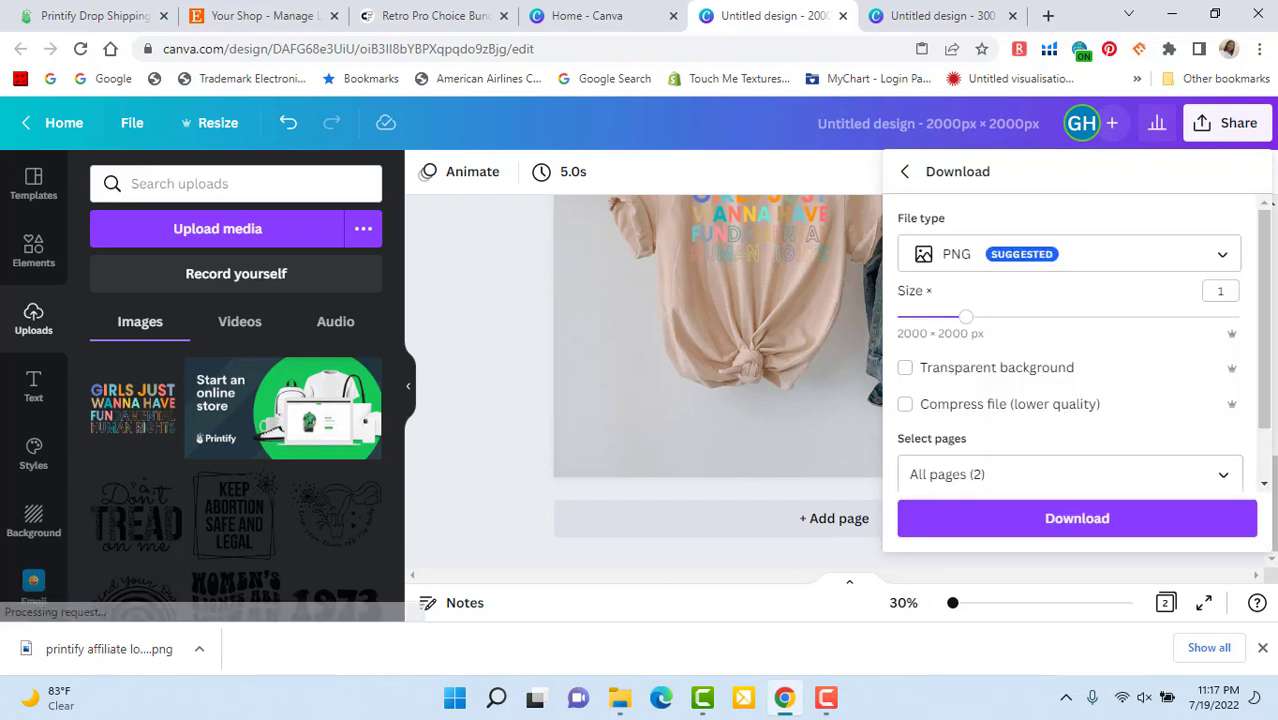
{"action": "left_click_drag", "start_coordinate": [1270, 381], "coordinate": [1270, 450]}
{"action": "left_click", "coordinate": [1055, 521]}
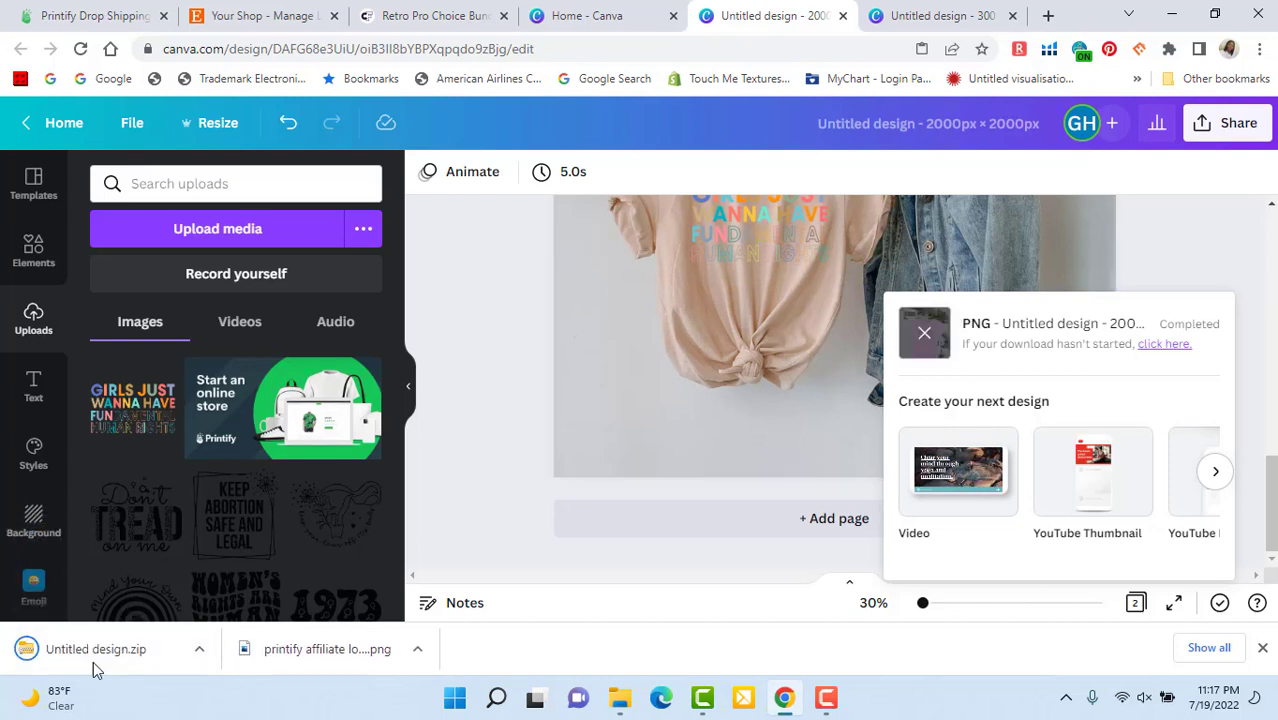
Step: Extract the downloaded Untitled design.zip into a Downloads folder named "fundamental rights" and put the file windows away
{"action": "left_click", "coordinate": [199, 649]}
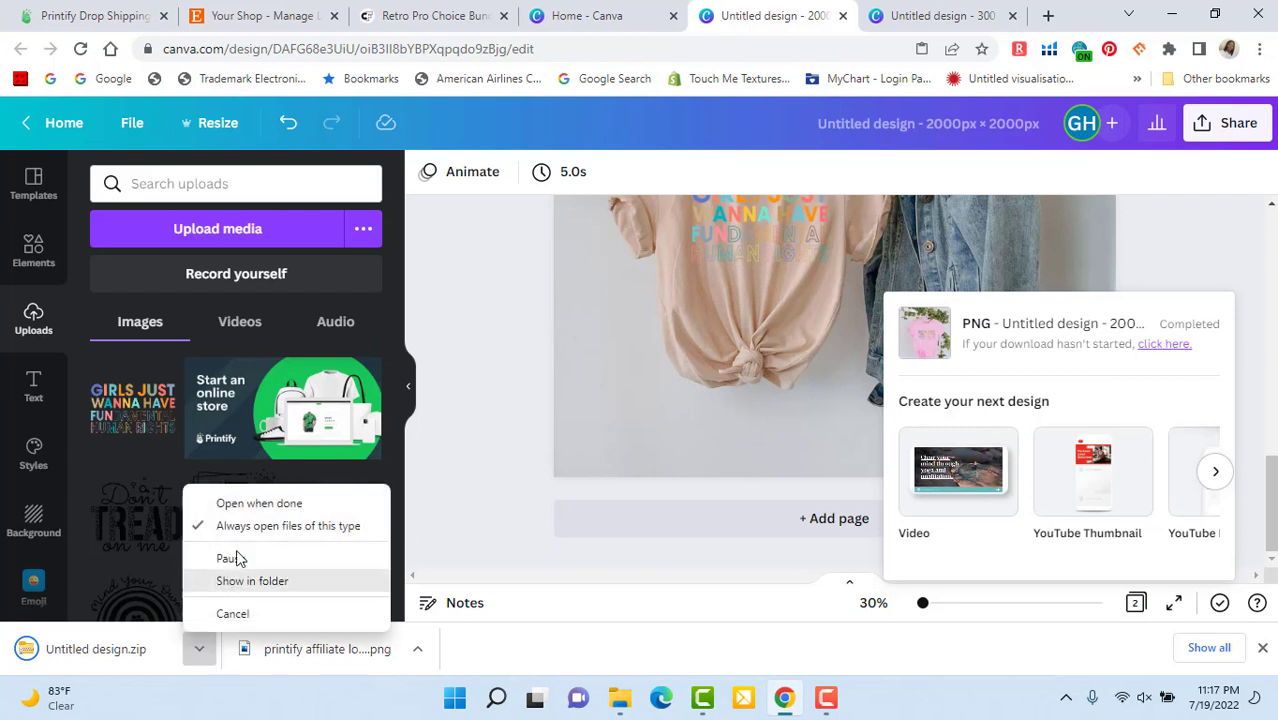
{"action": "left_click", "coordinate": [247, 508]}
{"action": "scroll", "coordinate": [247, 508], "scroll_direction": "down", "scroll_amount": 1}
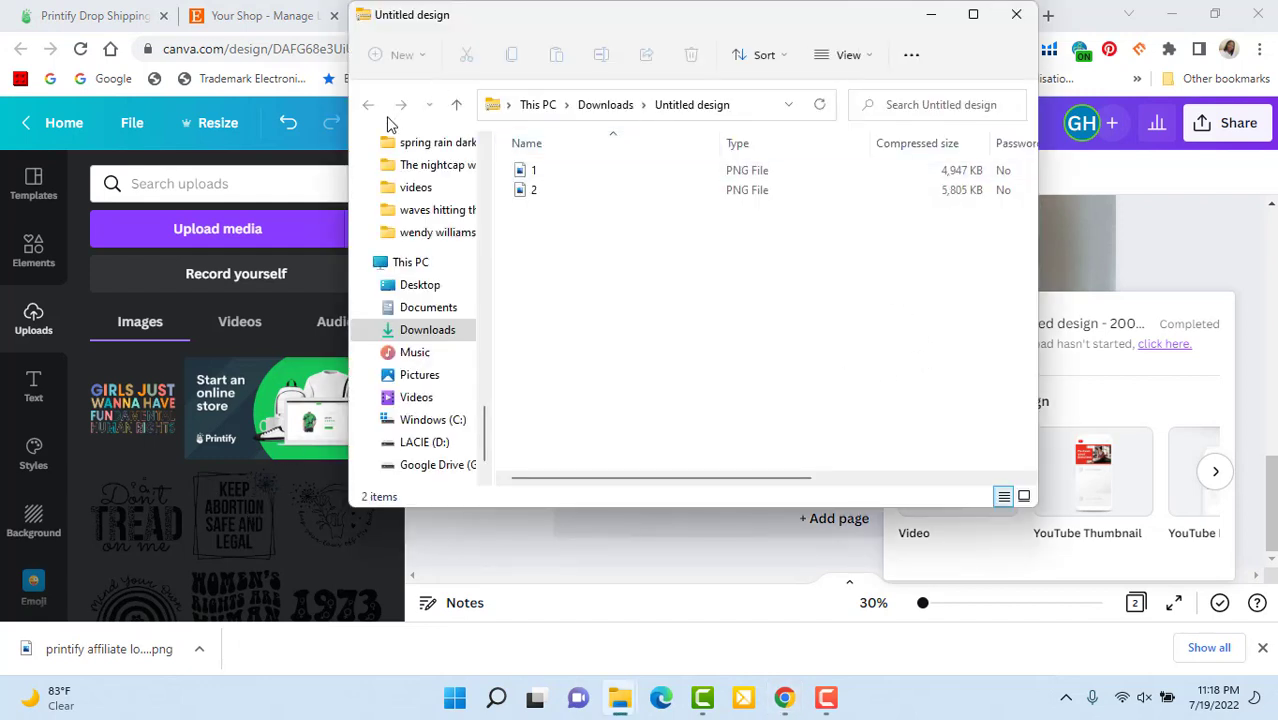
{"action": "left_click", "coordinate": [912, 58]}
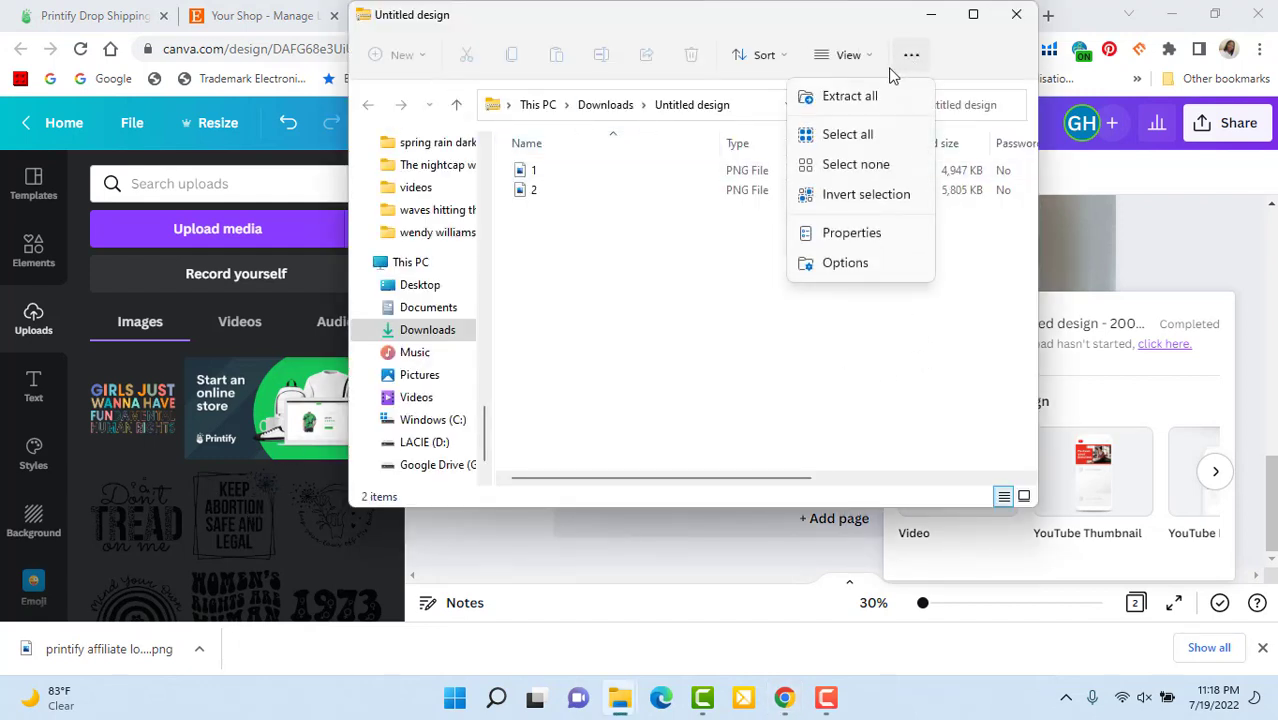
{"action": "left_click", "coordinate": [856, 94]}
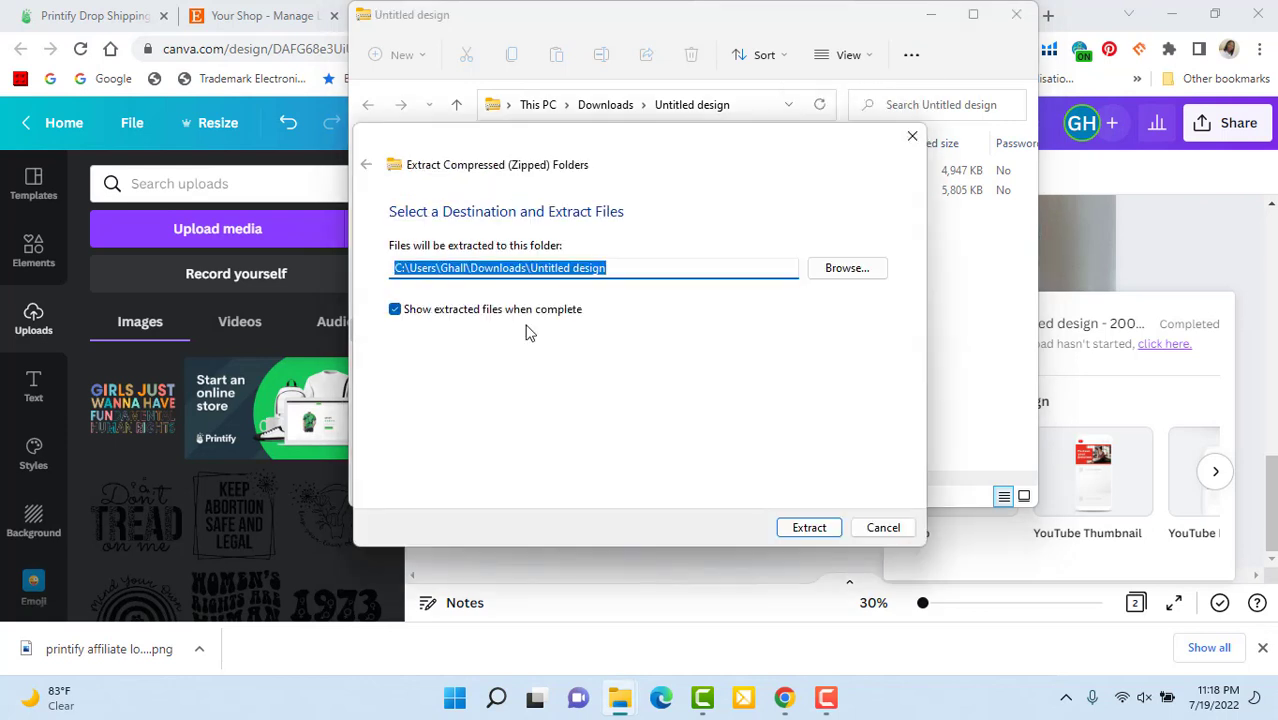
{"action": "left_click_drag", "start_coordinate": [535, 267], "coordinate": [665, 267]}
{"action": "type", "text": "fu"}
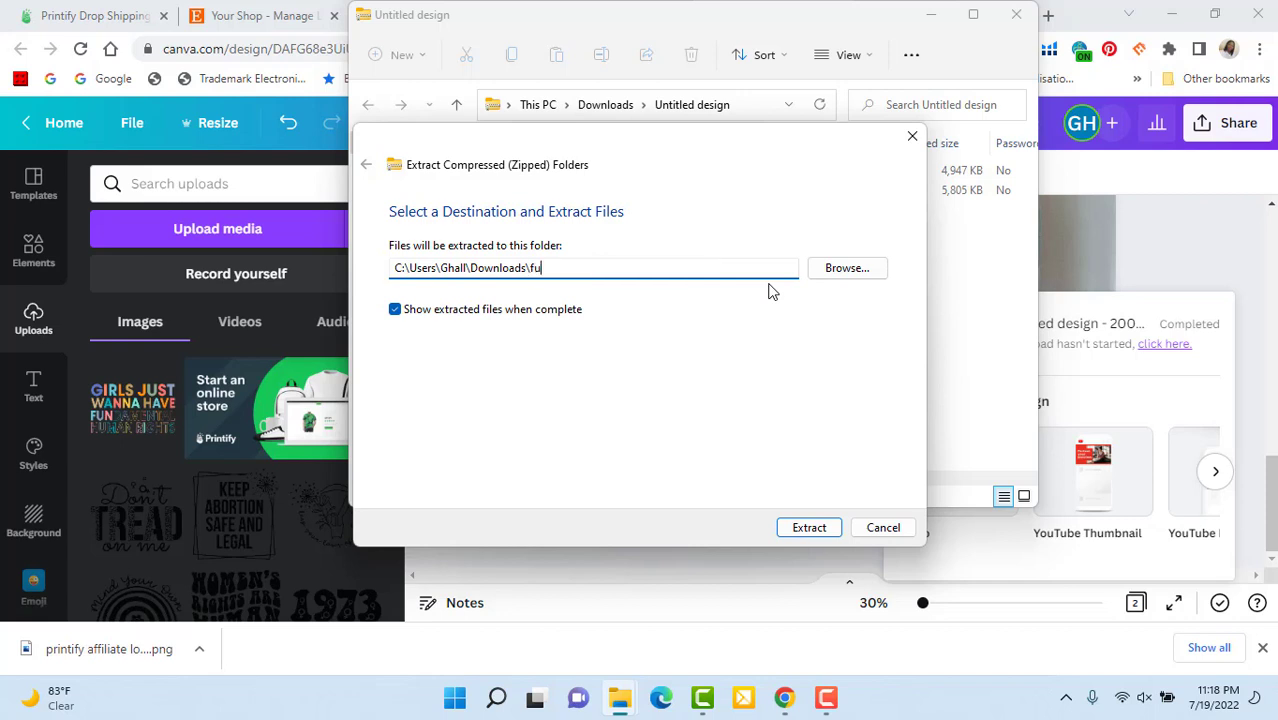
{"action": "type", "text": "ndamental rights"}
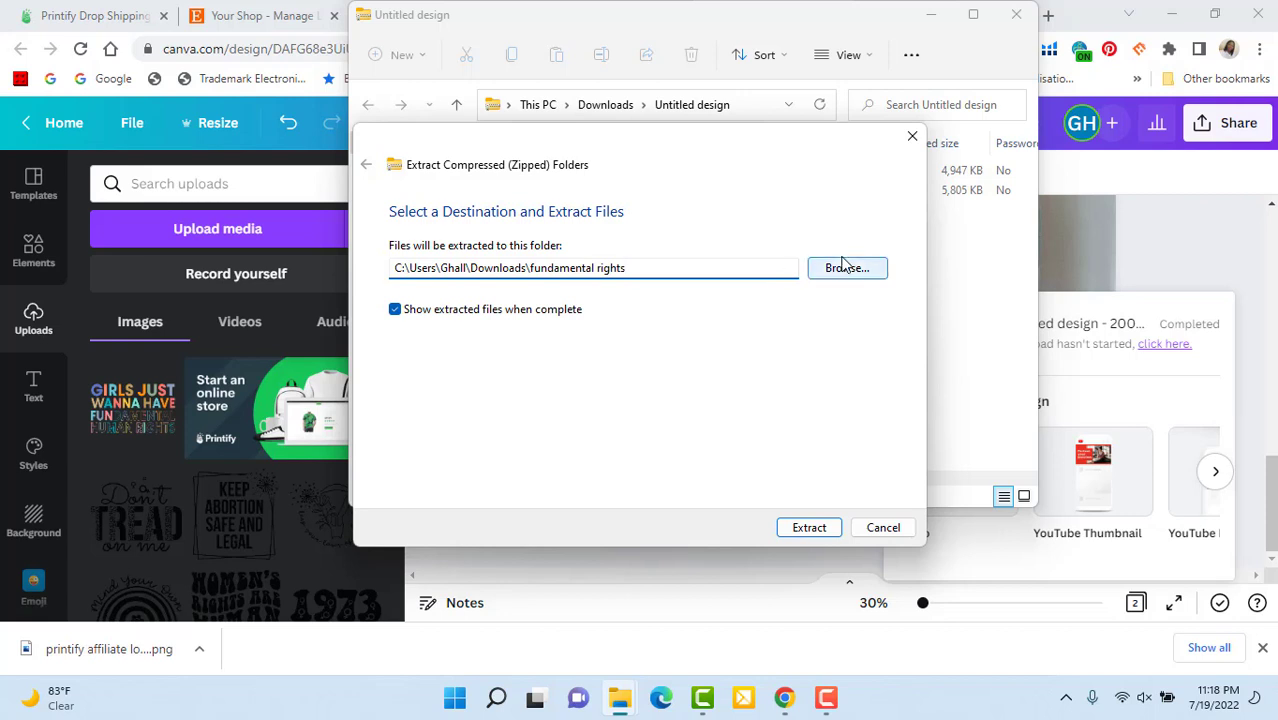
{"action": "left_click", "coordinate": [824, 532]}
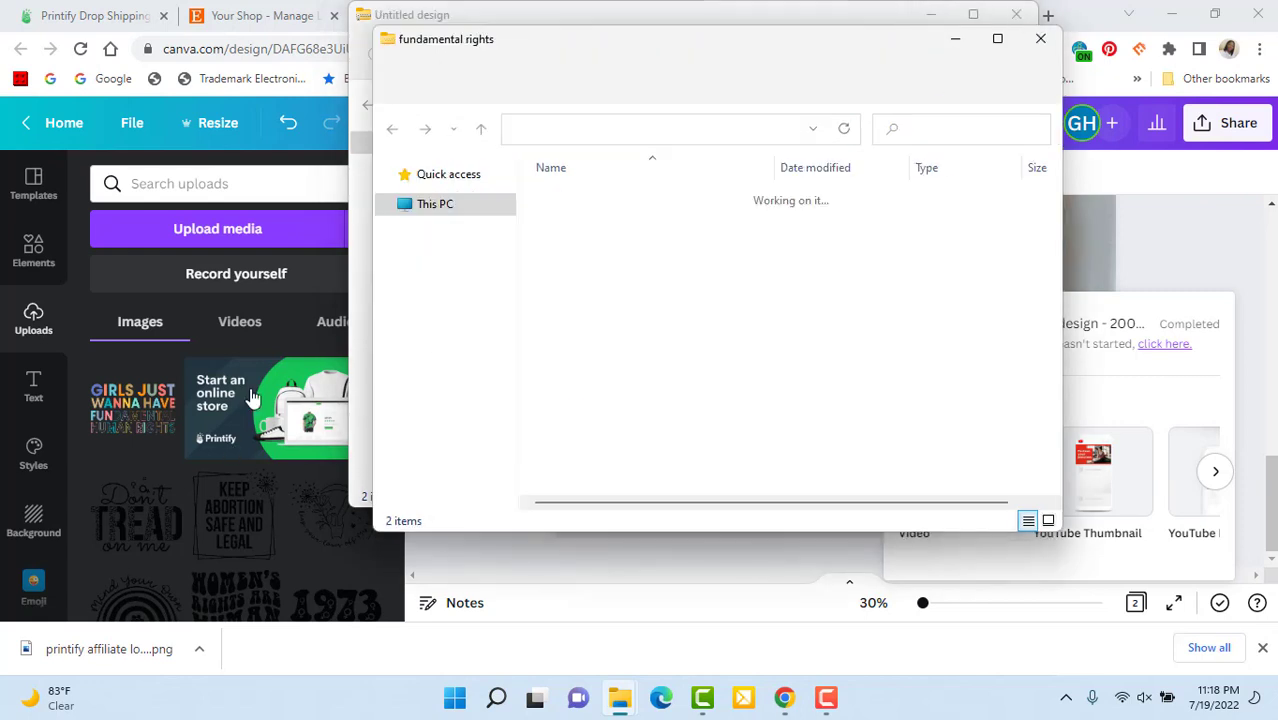
{"action": "left_click", "coordinate": [957, 42]}
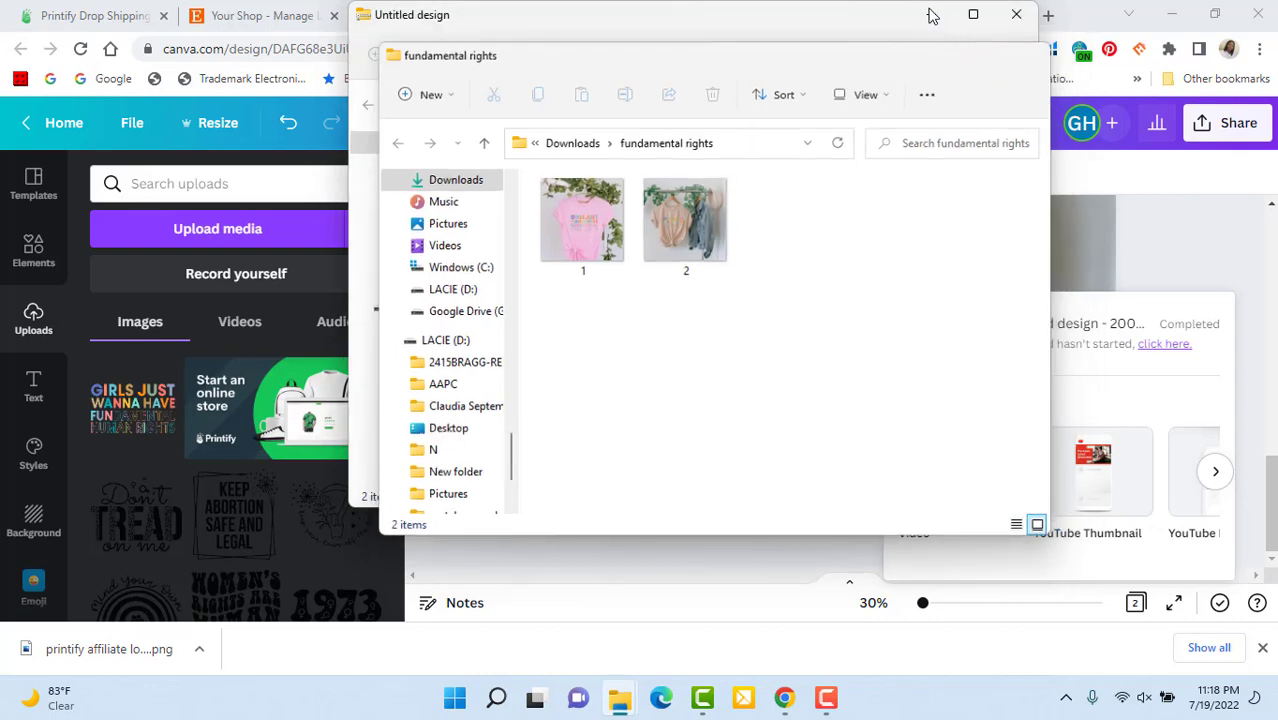
{"action": "left_click", "coordinate": [929, 22]}
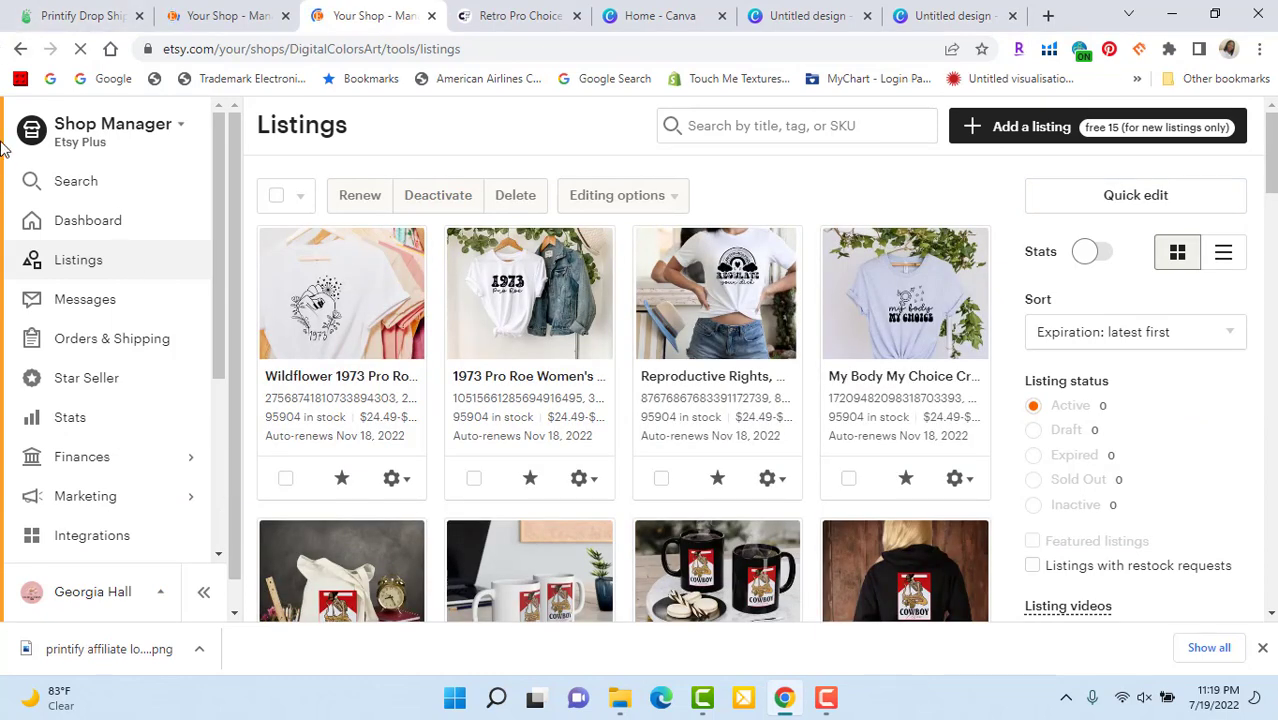
Step: Switch from the Etsy shop manager to the Etsy marketplace and search for "pro choice tshirt"
{"action": "left_click", "coordinate": [178, 133]}
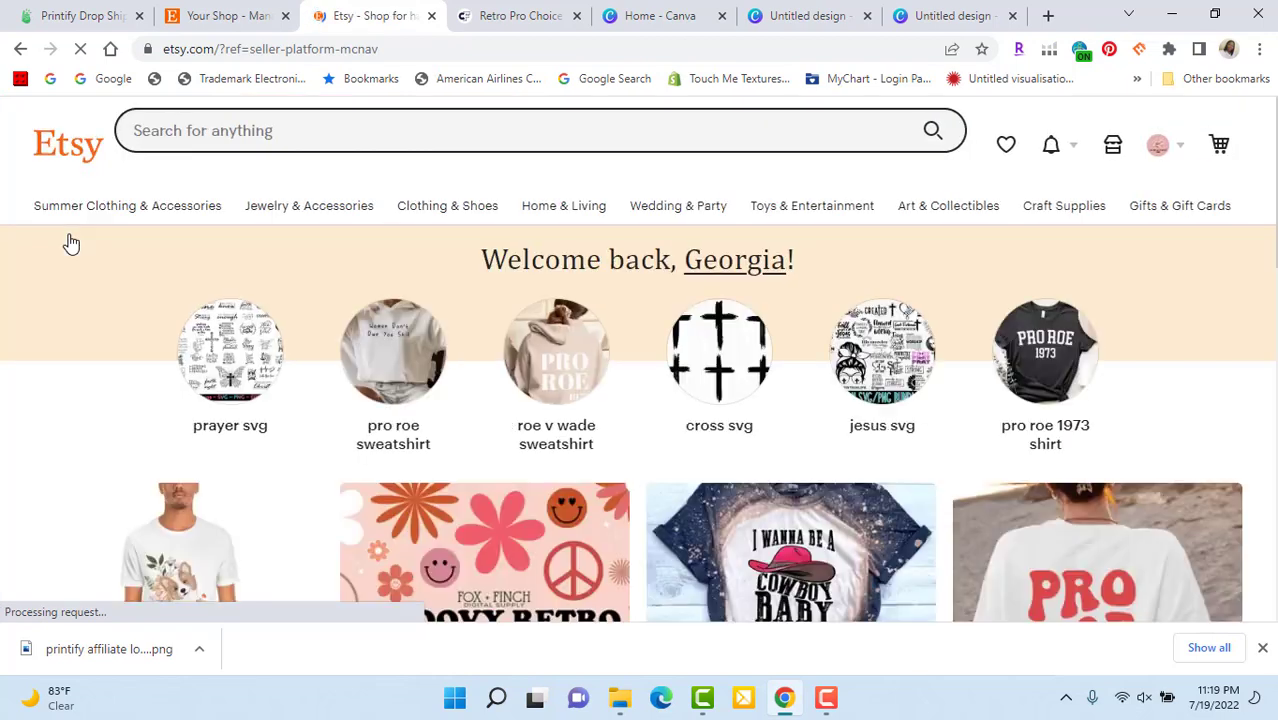
{"action": "left_click", "coordinate": [236, 131]}
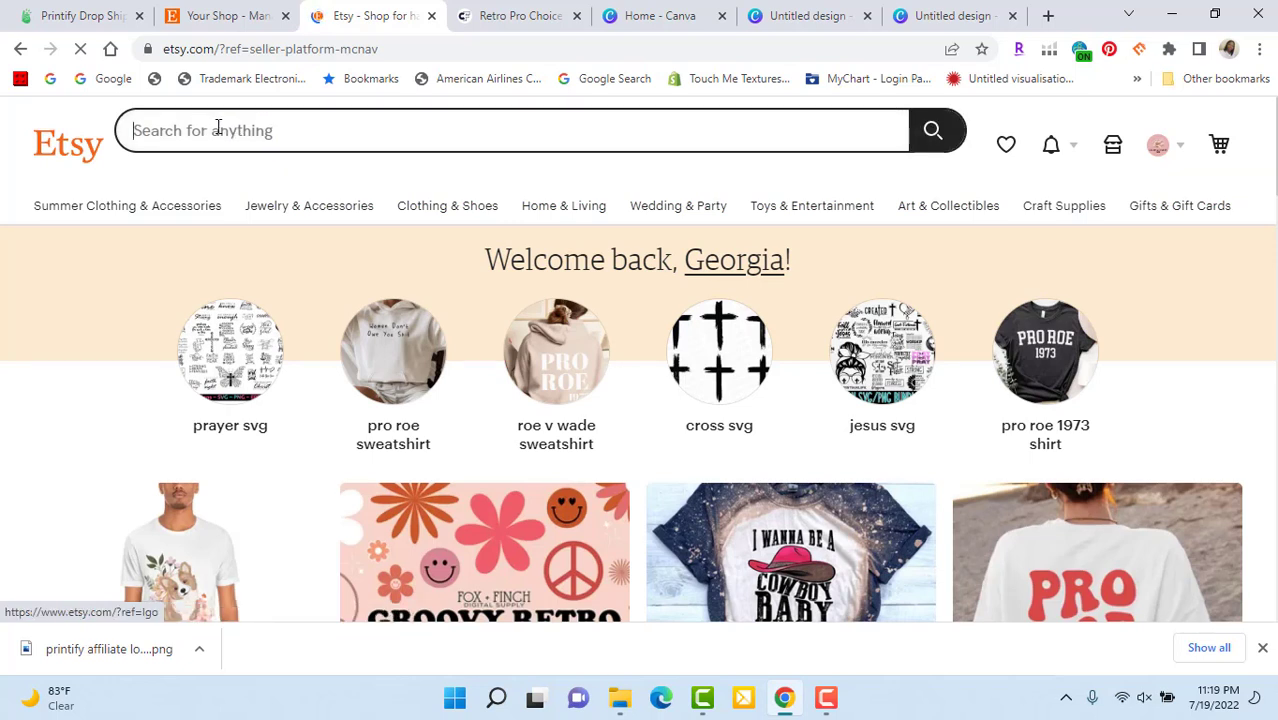
{"action": "type", "text": "pro"}
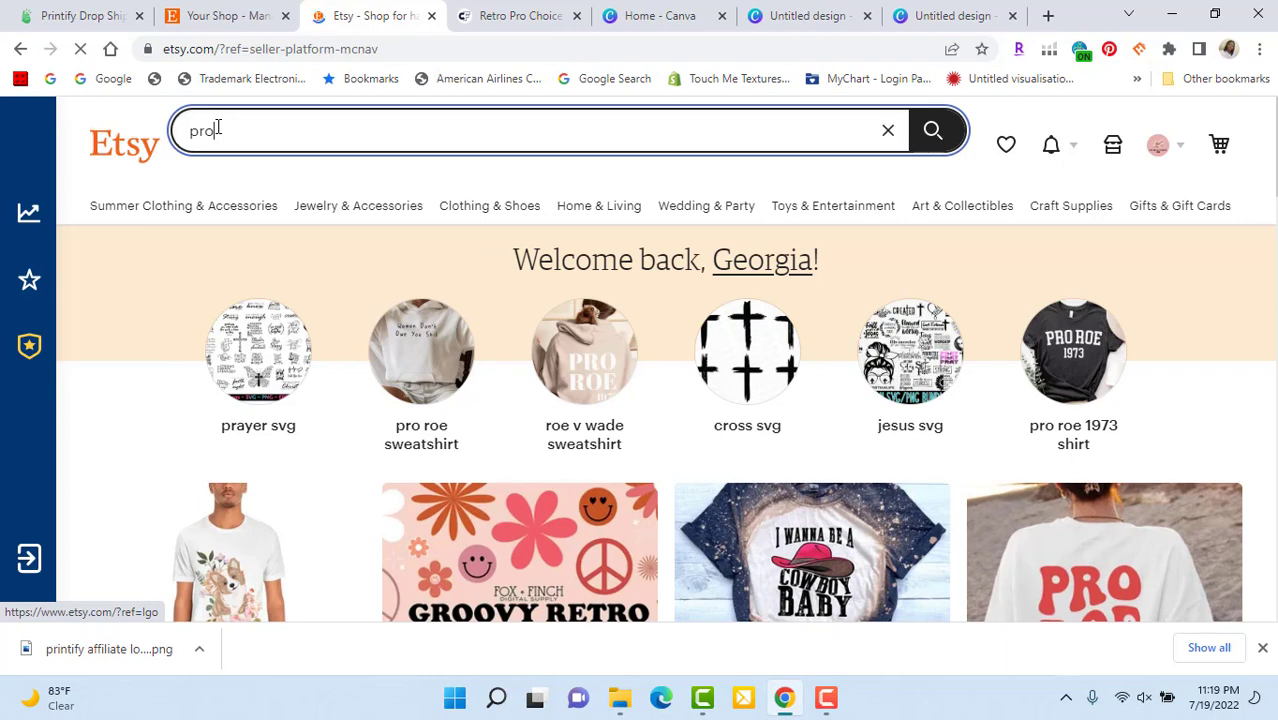
{"action": "type", "text": " ch"}
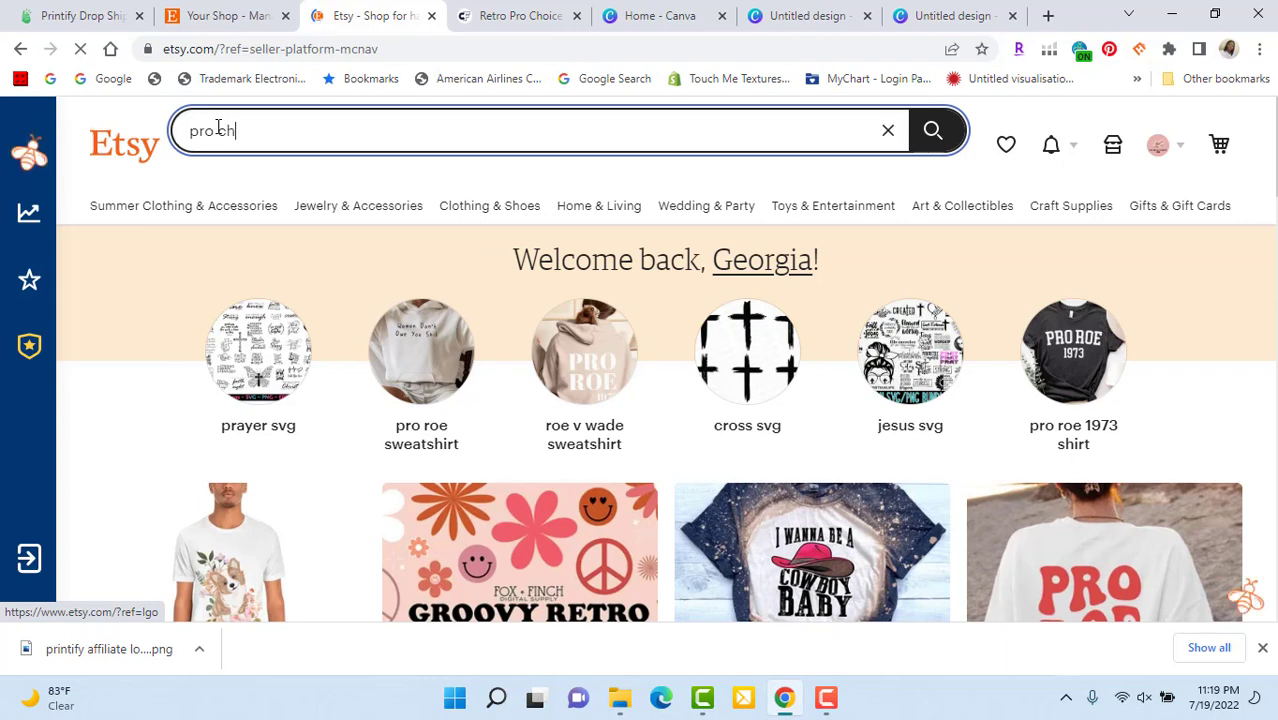
{"action": "type", "text": "oic"}
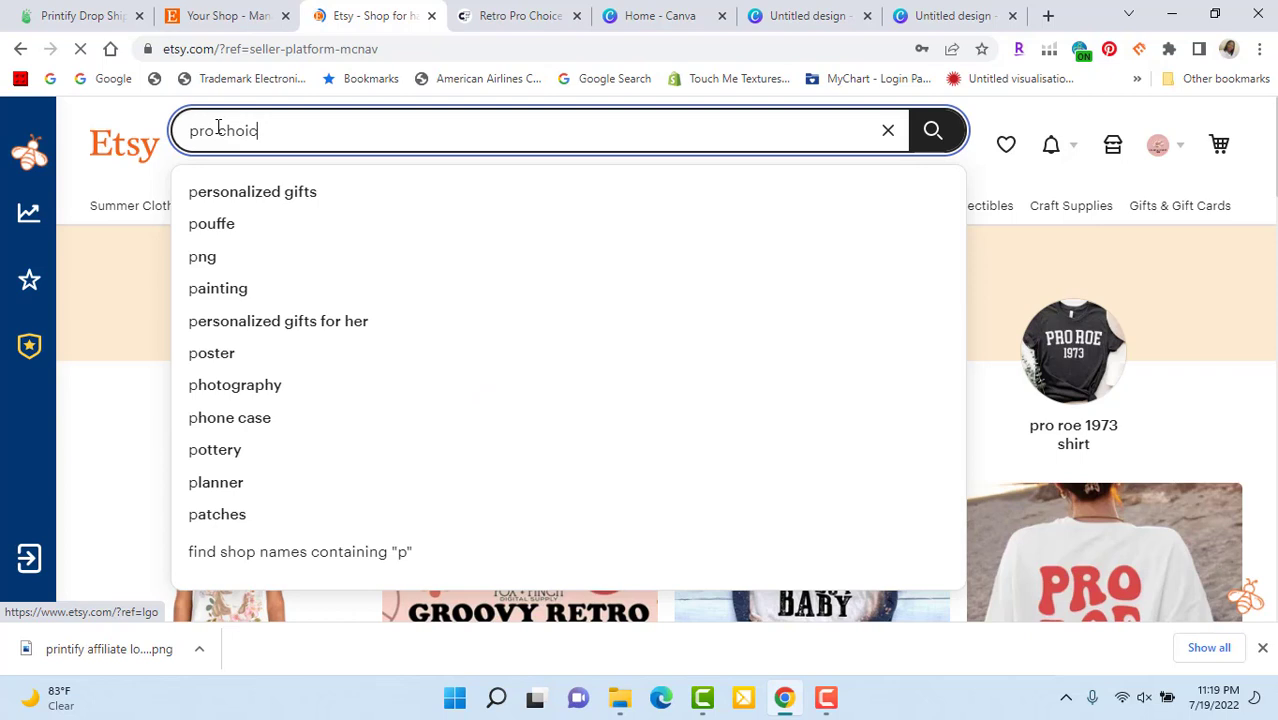
{"action": "type", "text": "e t"}
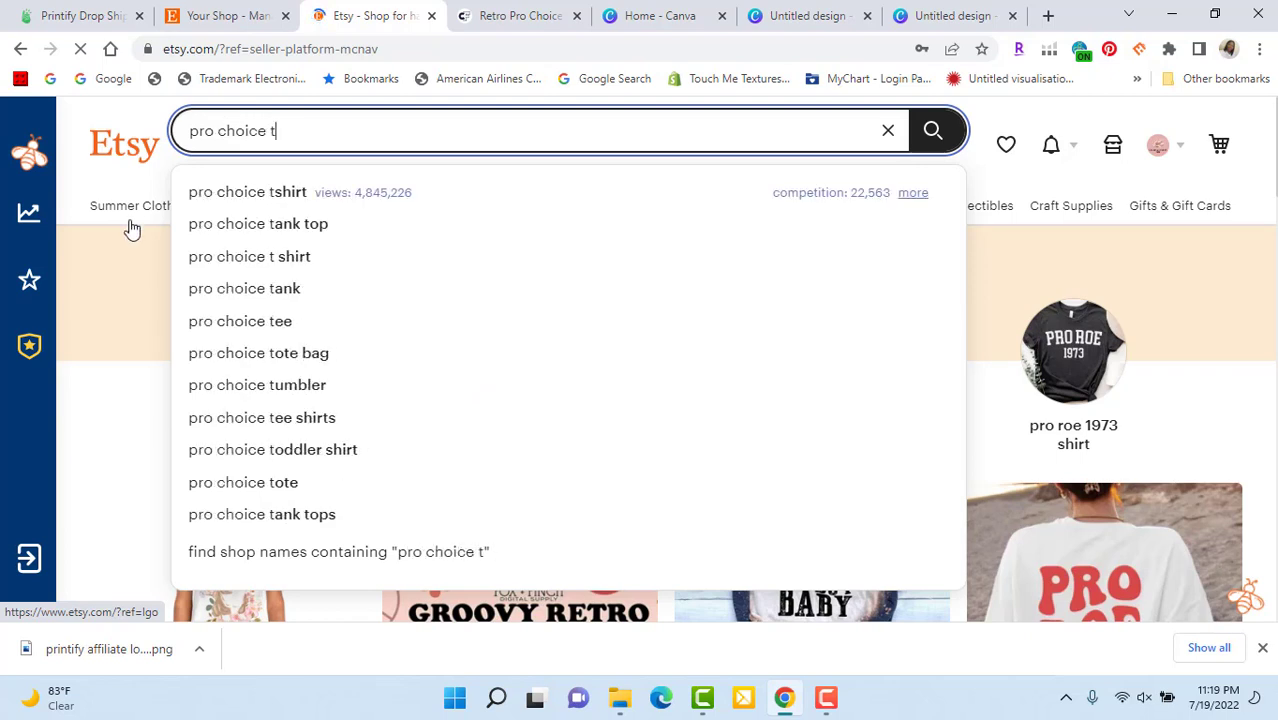
{"action": "left_click", "coordinate": [265, 194]}
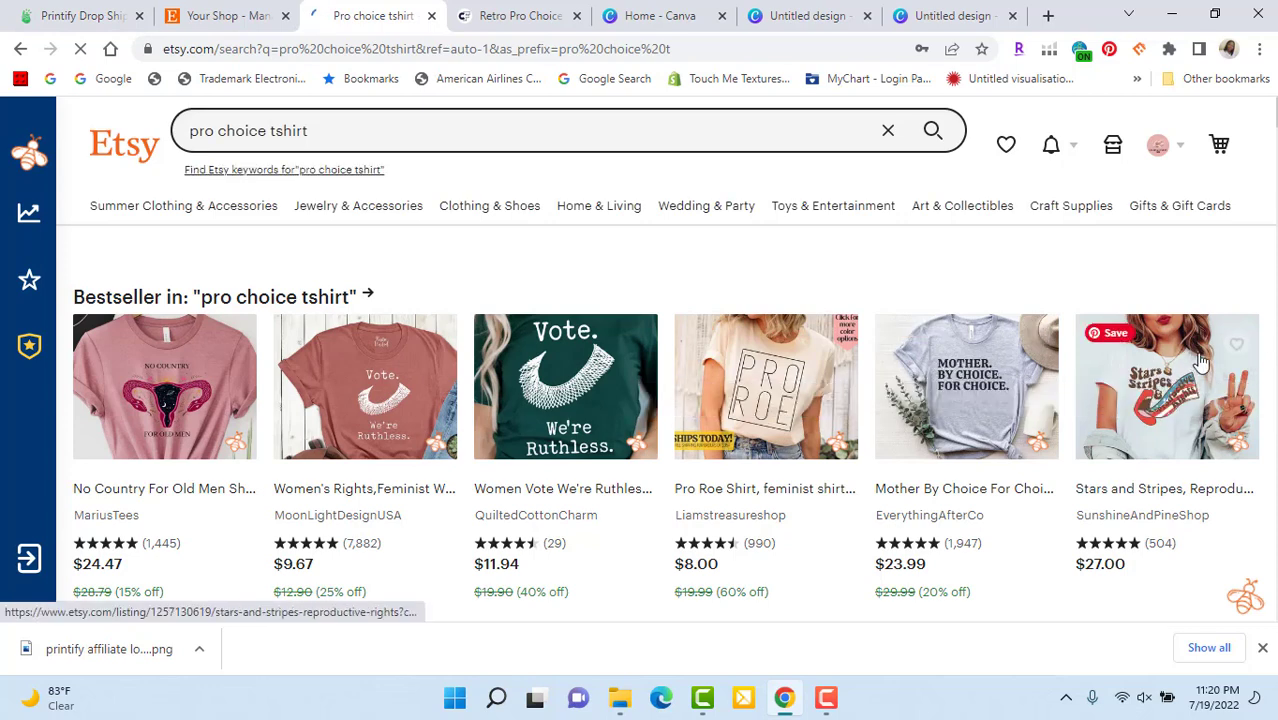
Step: Look through the "pro choice tshirt" search results, from the bestseller and $25 to $250 sections to the main listings
{"action": "scroll", "coordinate": [1204, 360], "scroll_direction": "down", "scroll_amount": 1}
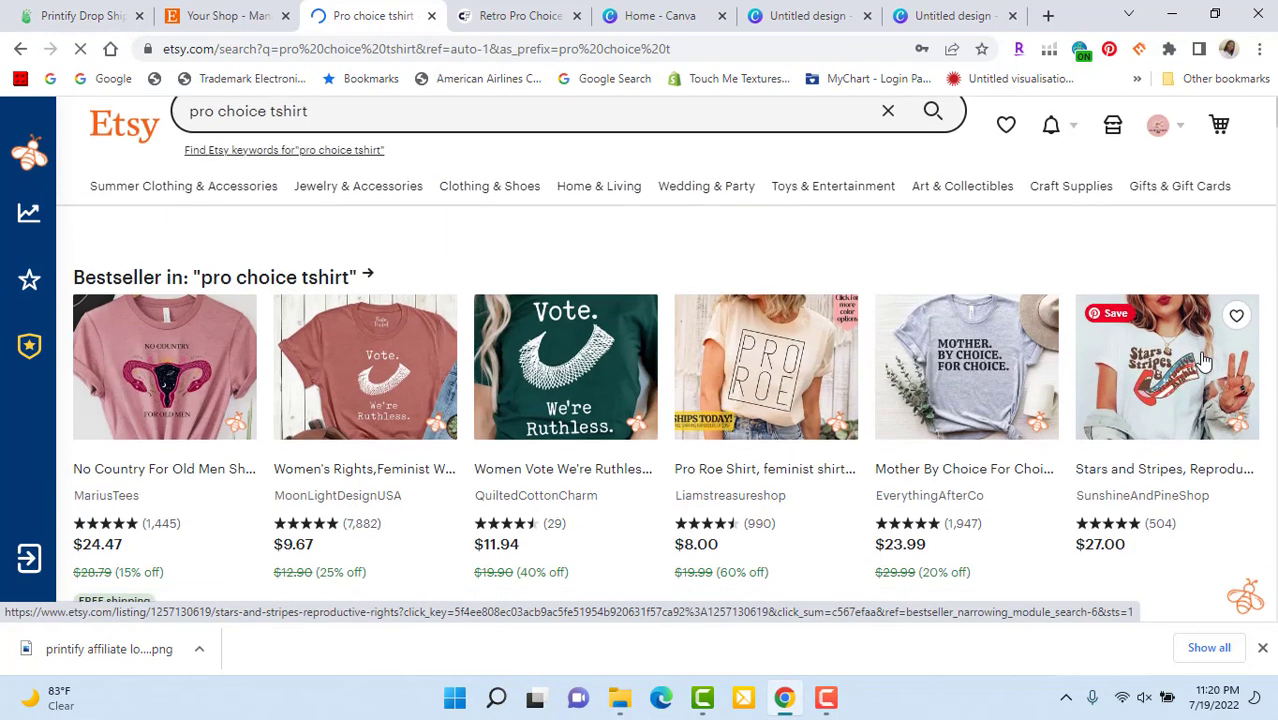
{"action": "scroll", "coordinate": [1204, 360], "scroll_direction": "down", "scroll_amount": 2}
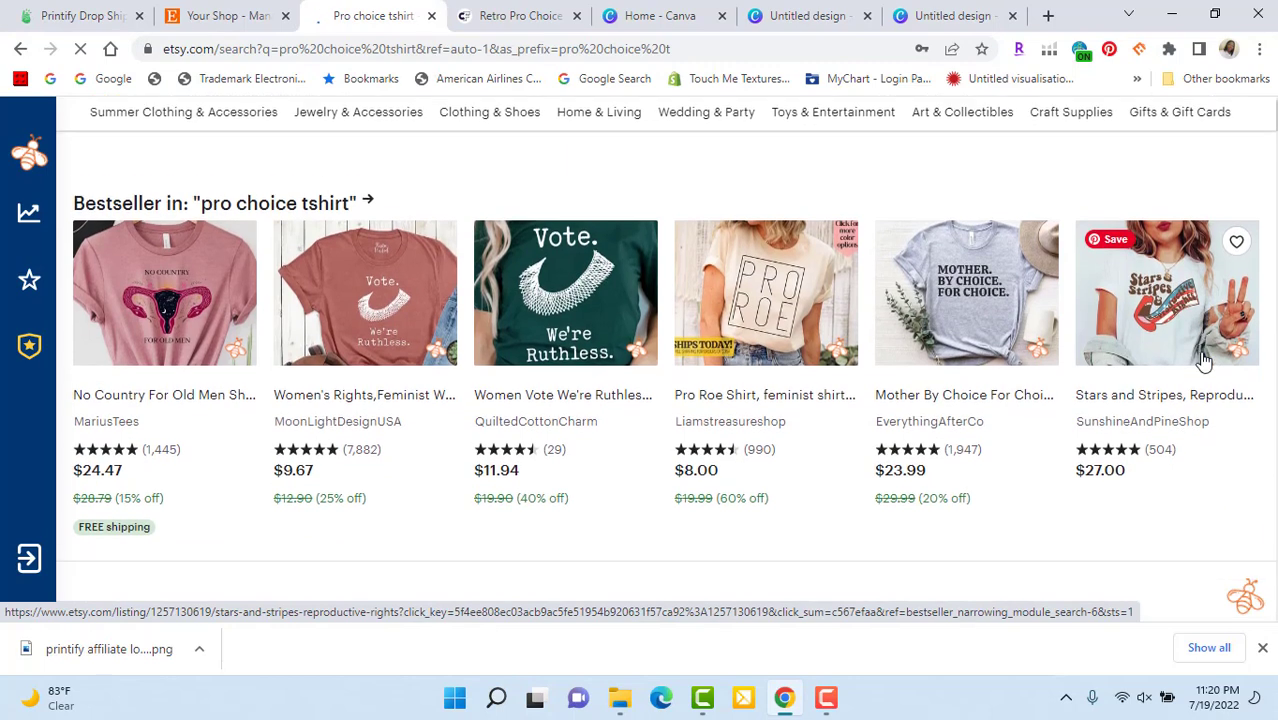
{"action": "scroll", "coordinate": [1204, 362], "scroll_direction": "down", "scroll_amount": 2}
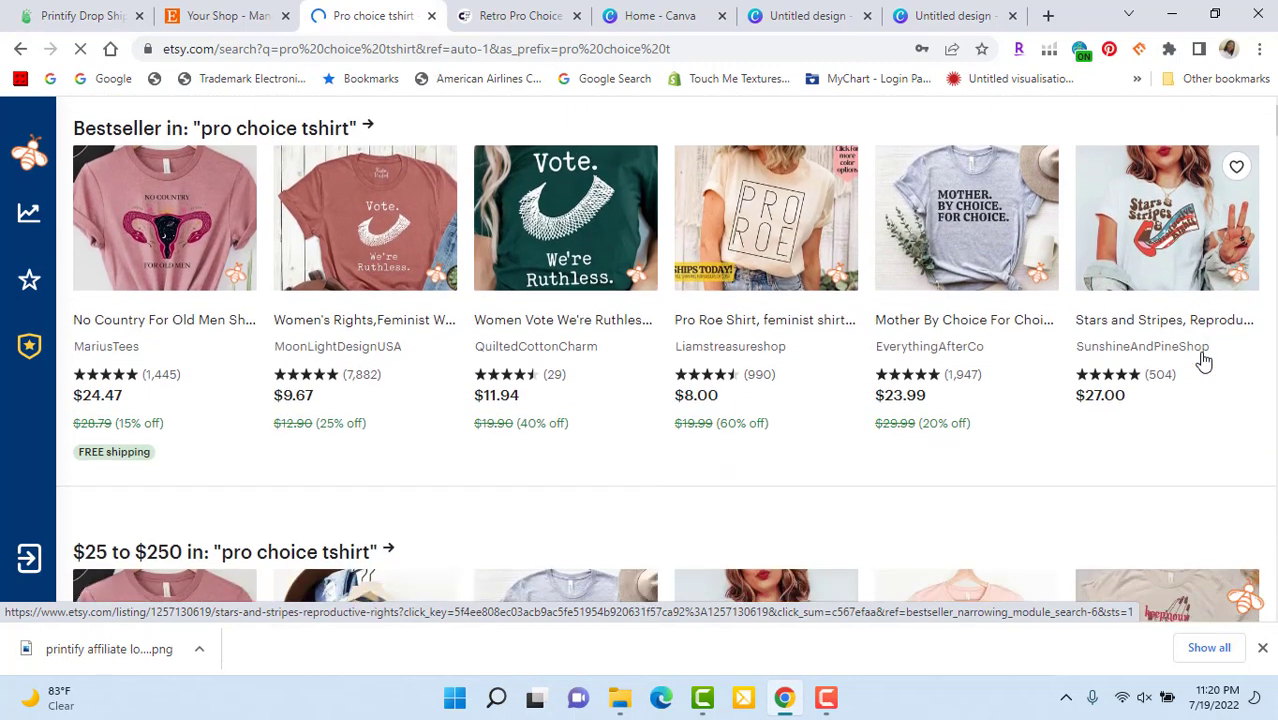
{"action": "scroll", "coordinate": [1204, 362], "scroll_direction": "down", "scroll_amount": 2}
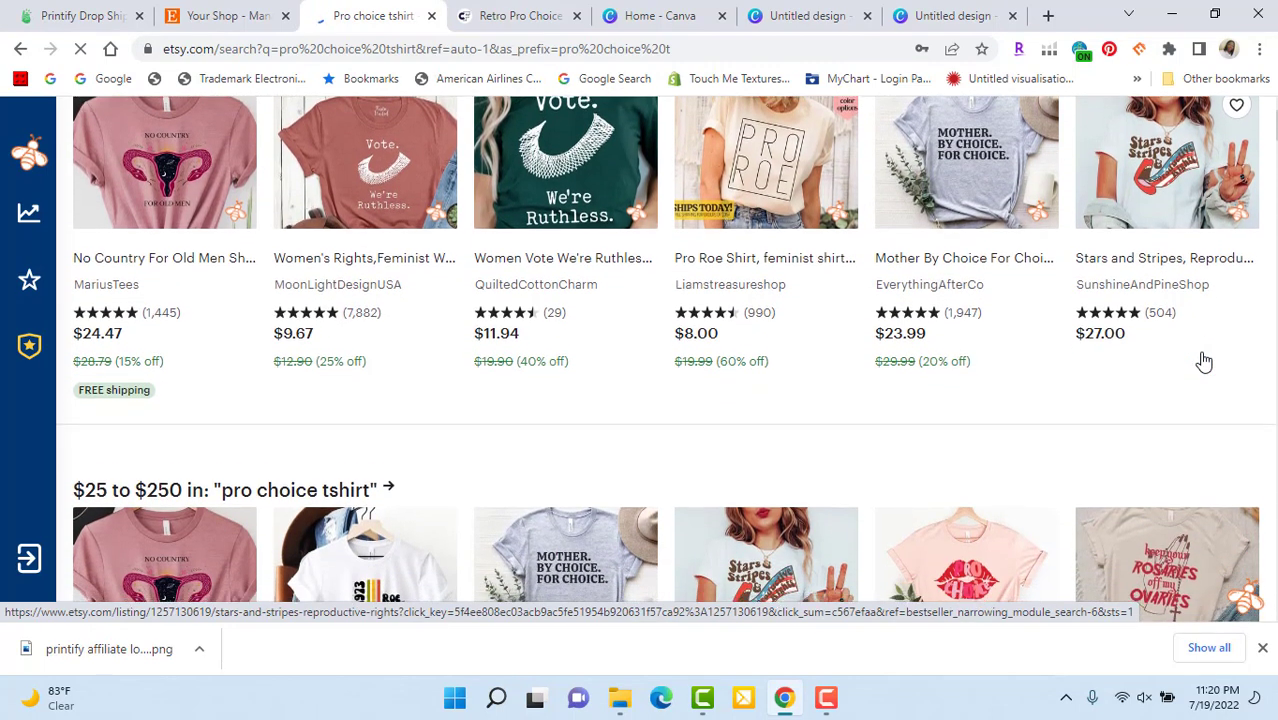
{"action": "scroll", "coordinate": [1204, 362], "scroll_direction": "down", "scroll_amount": 3}
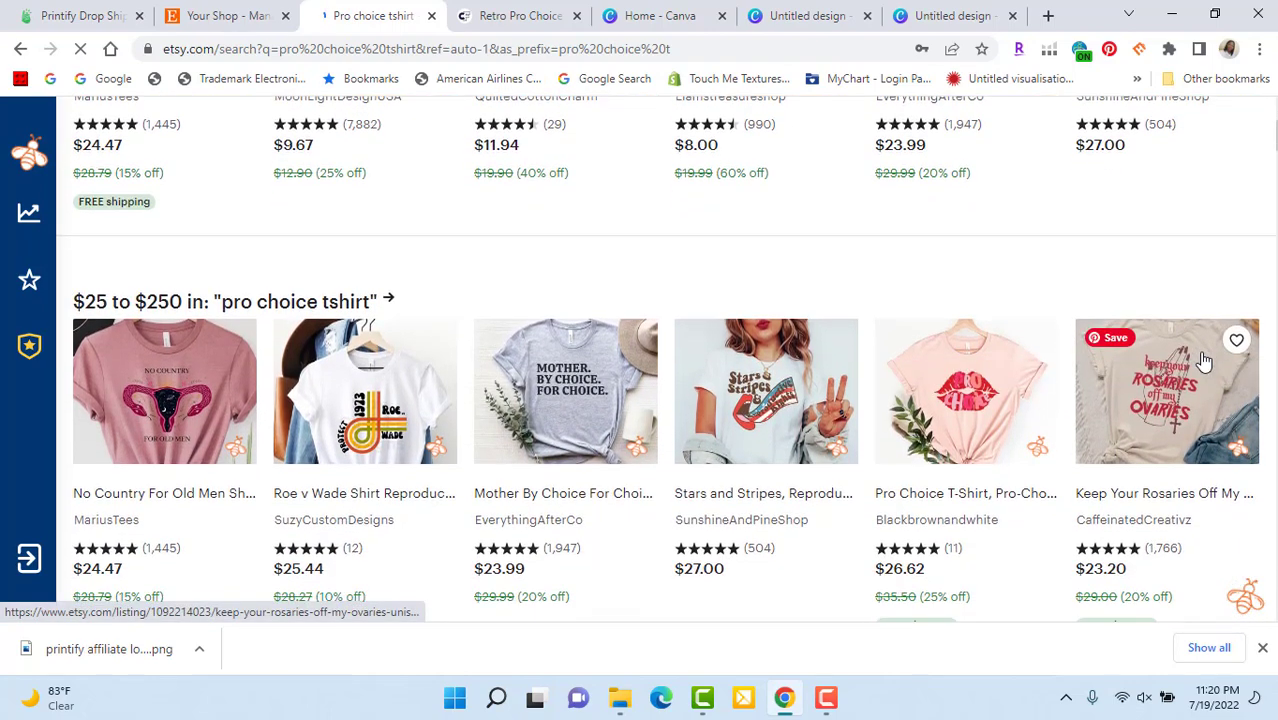
{"action": "scroll", "coordinate": [1204, 362], "scroll_direction": "down", "scroll_amount": 1}
{"action": "scroll", "coordinate": [1204, 362], "scroll_direction": "down", "scroll_amount": 3}
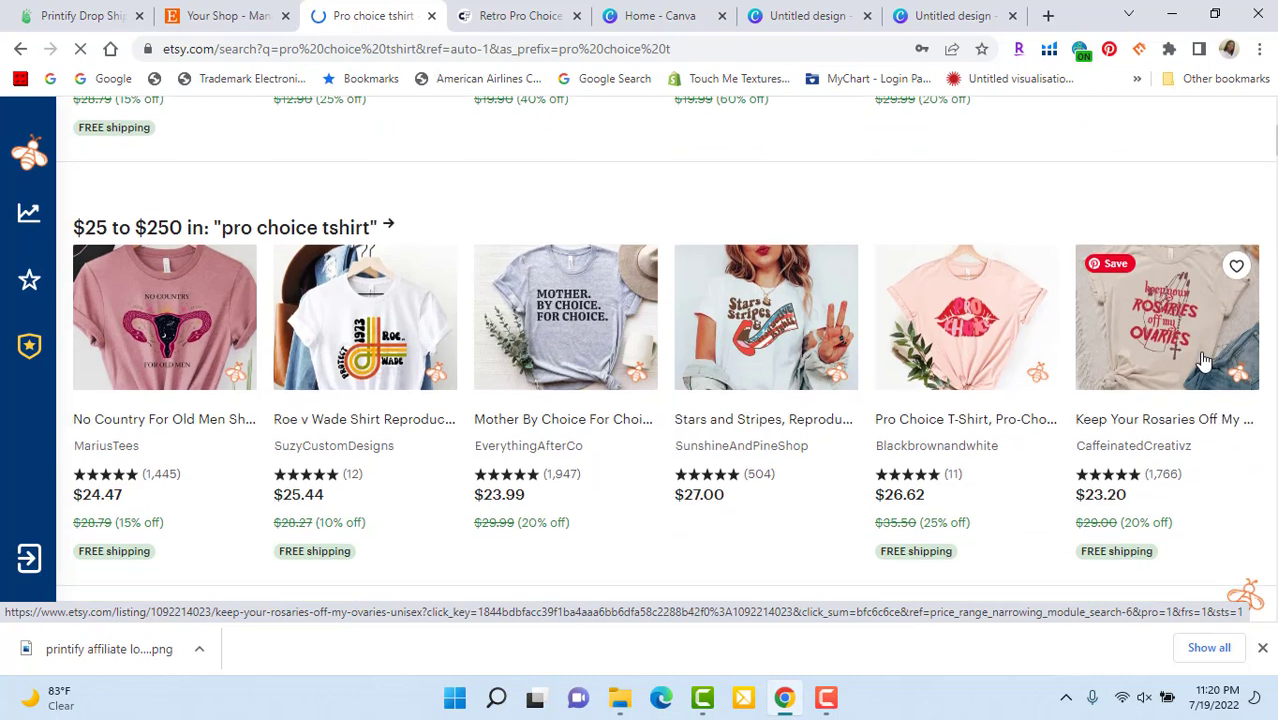
{"action": "scroll", "coordinate": [1204, 362], "scroll_direction": "down", "scroll_amount": 2}
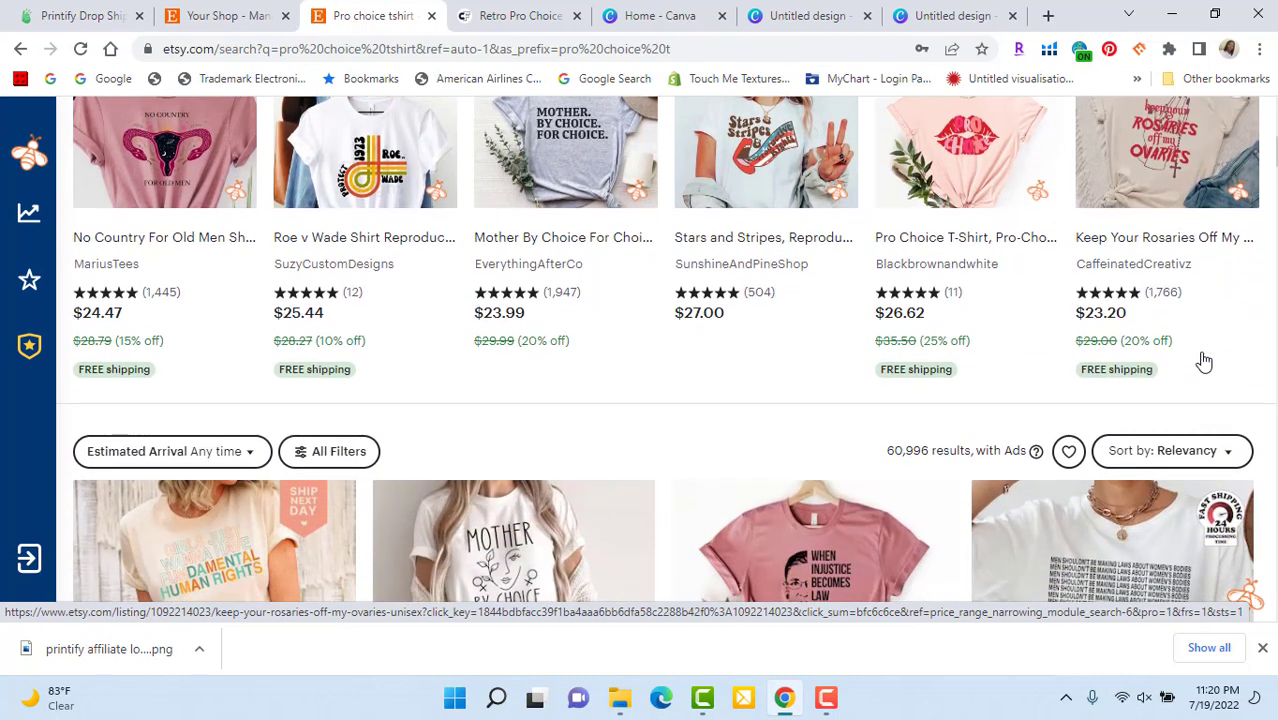
{"action": "scroll", "coordinate": [1204, 362], "scroll_direction": "down", "scroll_amount": 3}
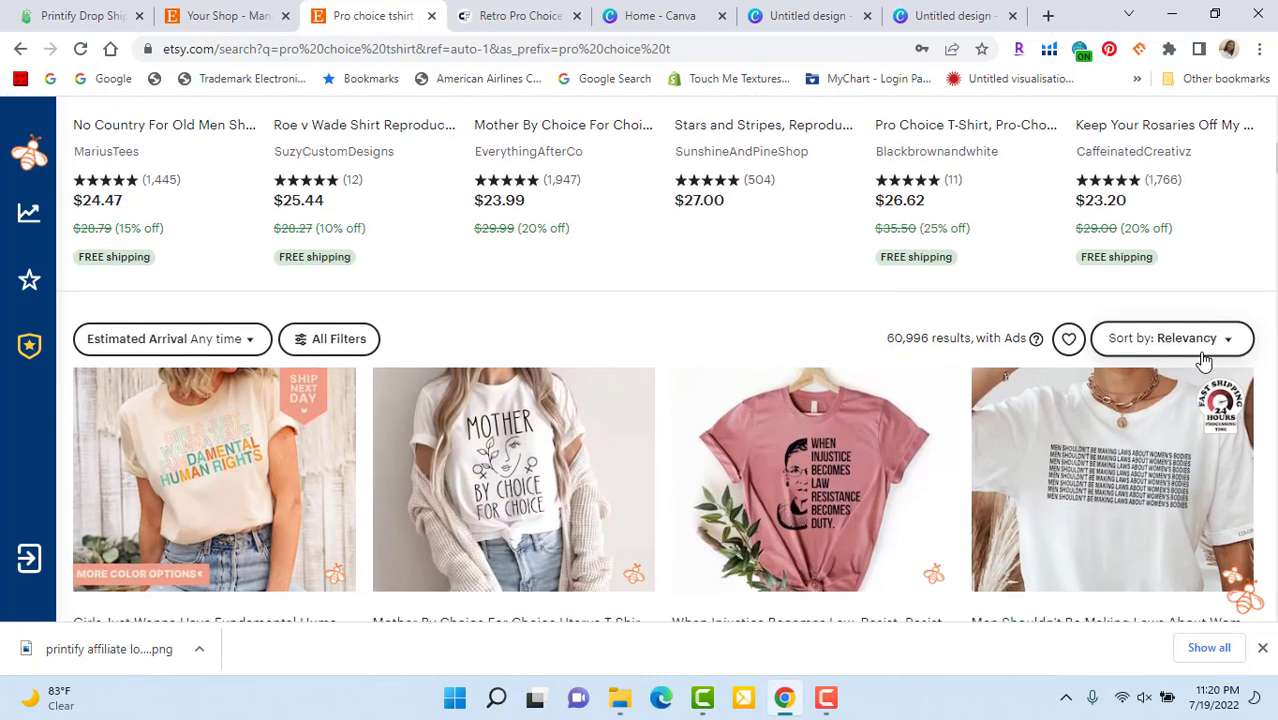
{"action": "scroll", "coordinate": [1204, 362], "scroll_direction": "down", "scroll_amount": 1}
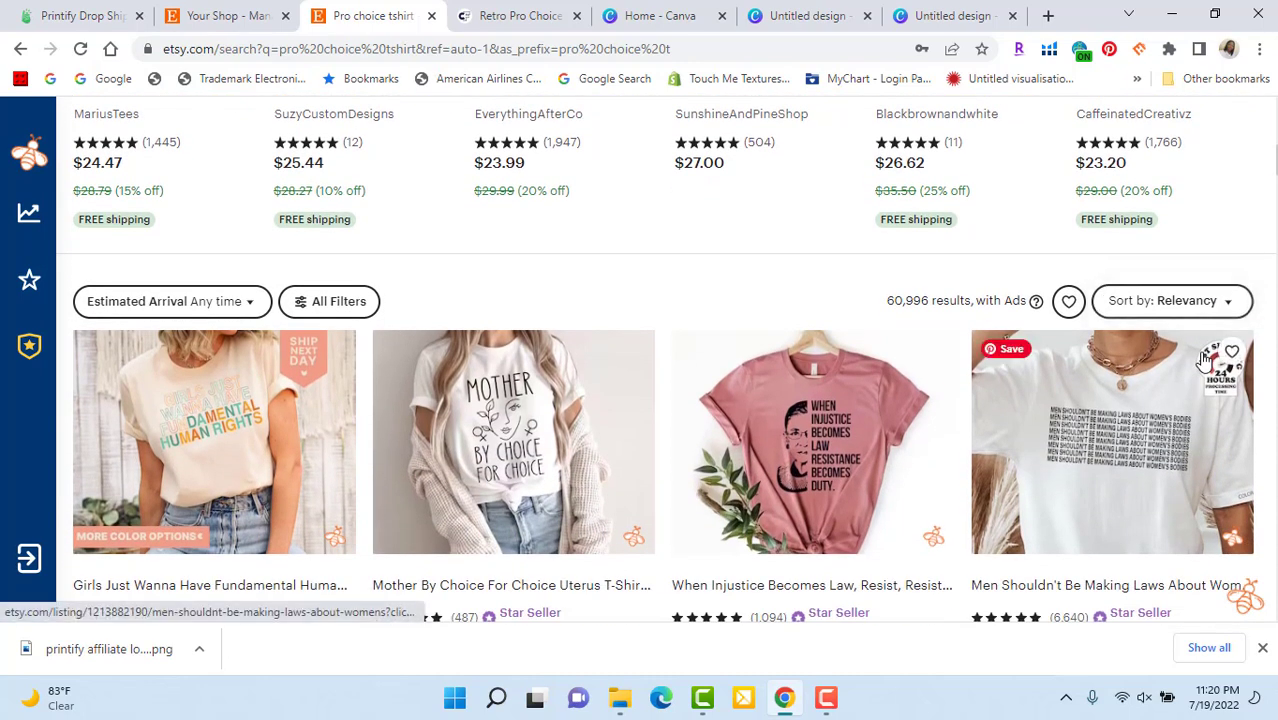
{"action": "scroll", "coordinate": [1204, 362], "scroll_direction": "down", "scroll_amount": 1}
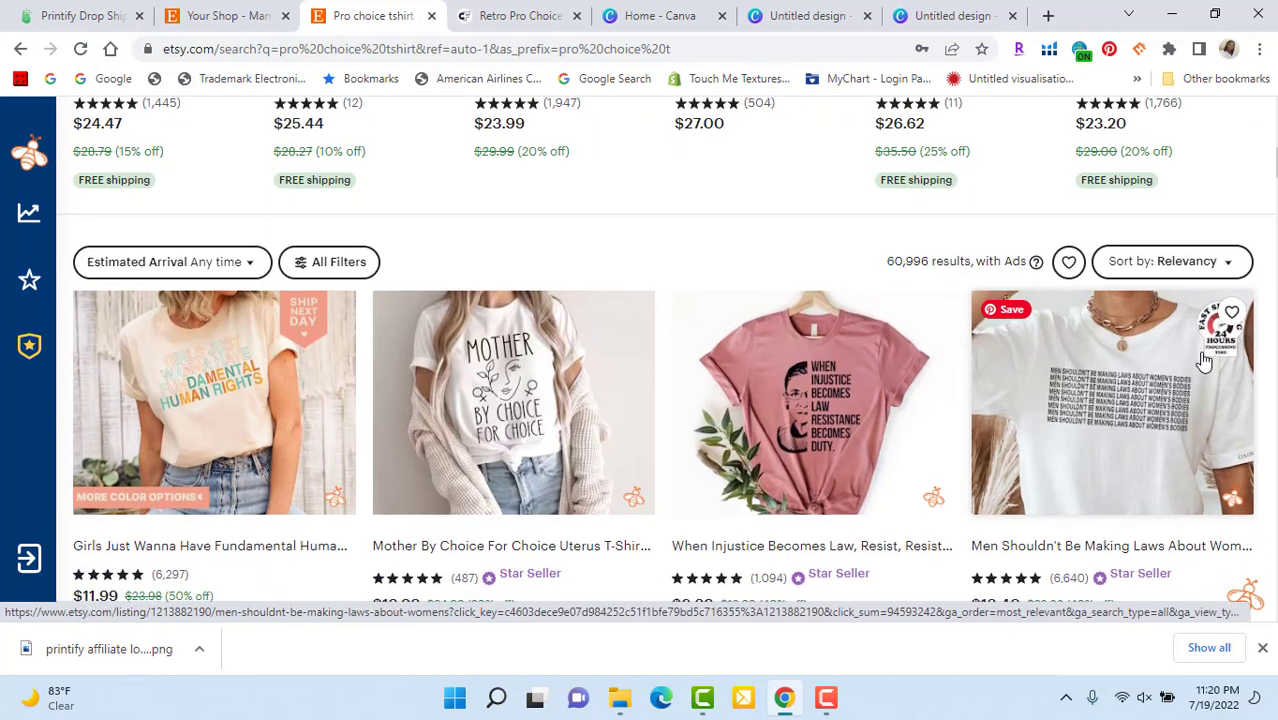
{"action": "scroll", "coordinate": [1204, 362], "scroll_direction": "down", "scroll_amount": 1}
{"action": "scroll", "coordinate": [1204, 362], "scroll_direction": "down", "scroll_amount": 1}
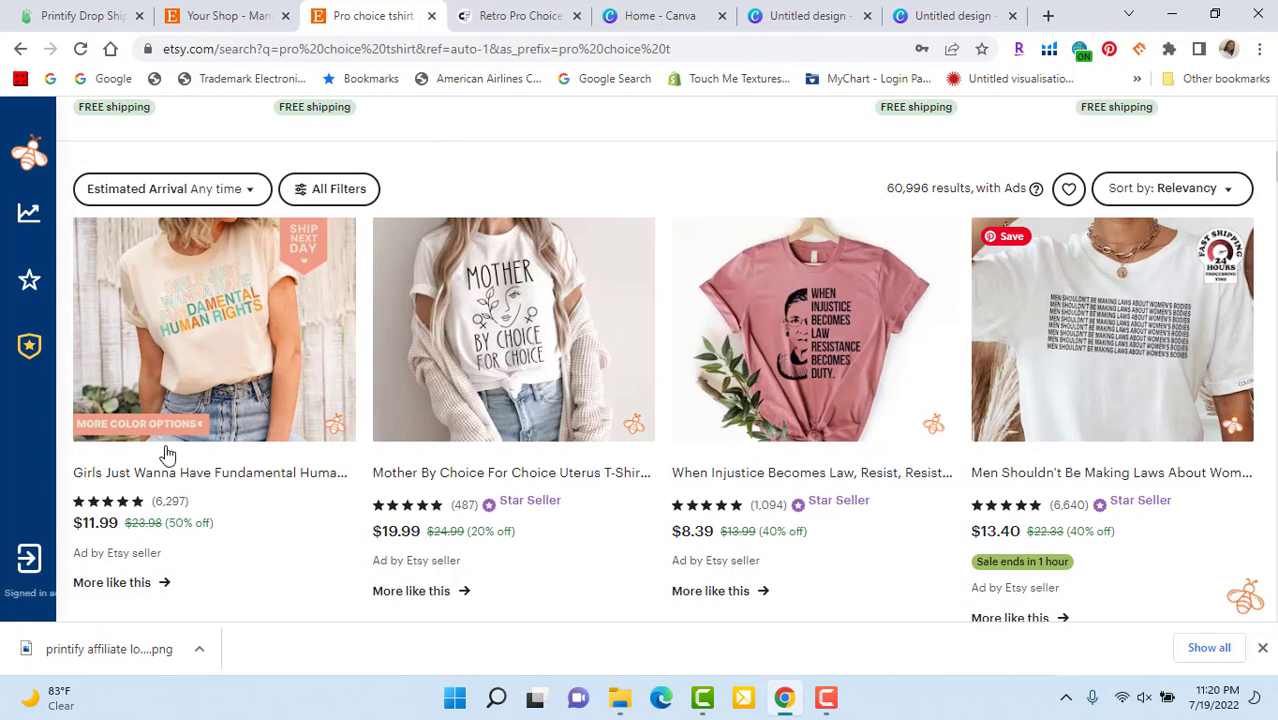
Step: Open the "Girls Just Wanna Have Fundamental Human Rights" listing and copy its title without the "(WOM-3)" ending
{"action": "left_click", "coordinate": [246, 482]}
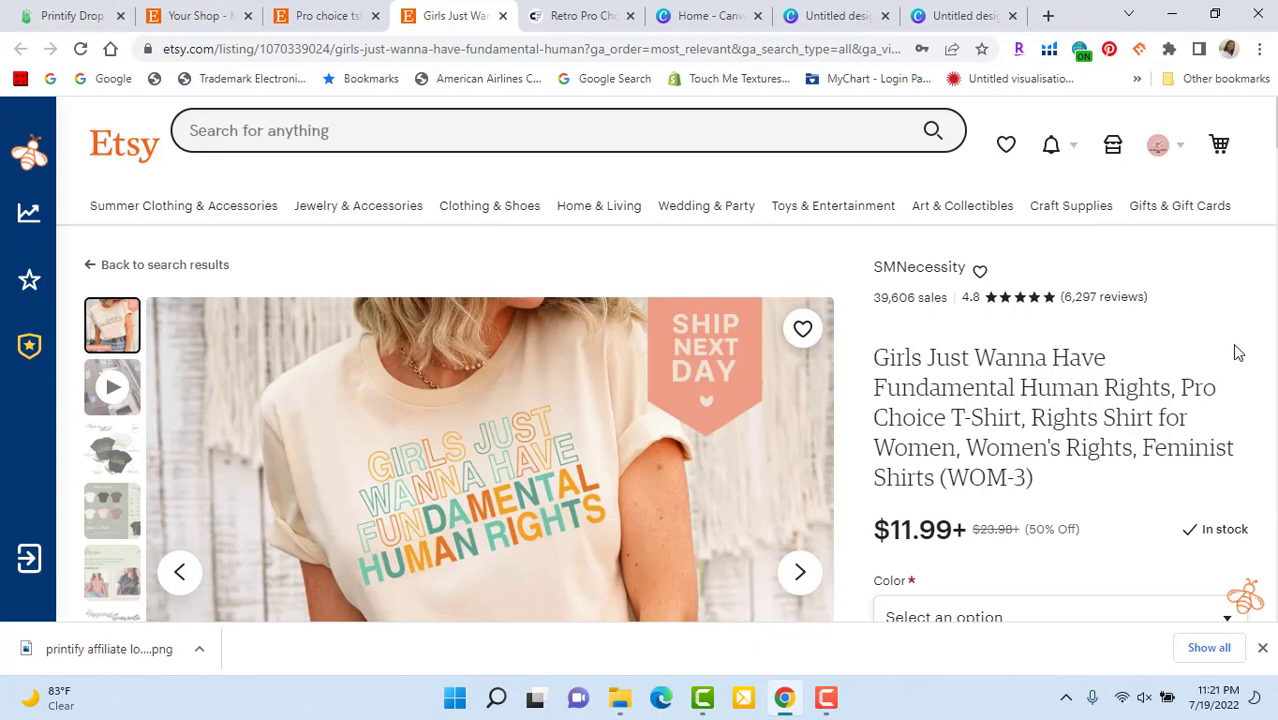
{"action": "scroll", "coordinate": [1237, 352], "scroll_direction": "down", "scroll_amount": 3}
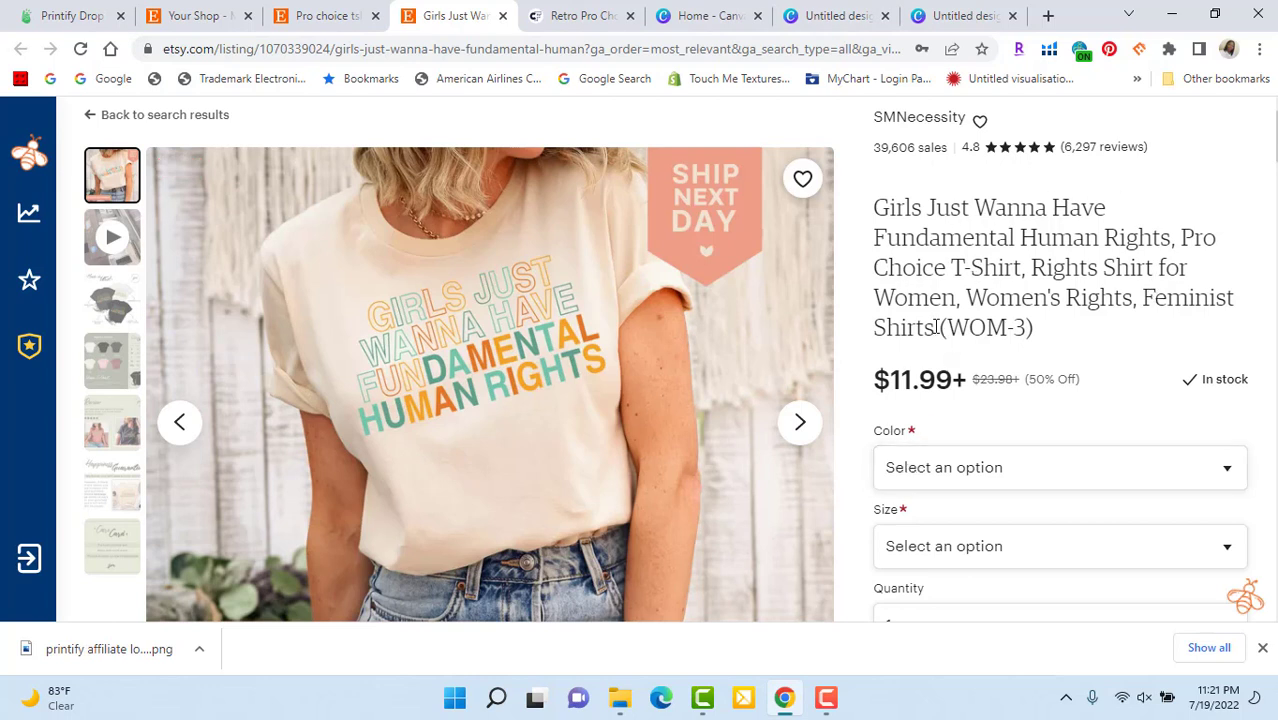
{"action": "left_click_drag", "start_coordinate": [932, 327], "coordinate": [876, 205]}
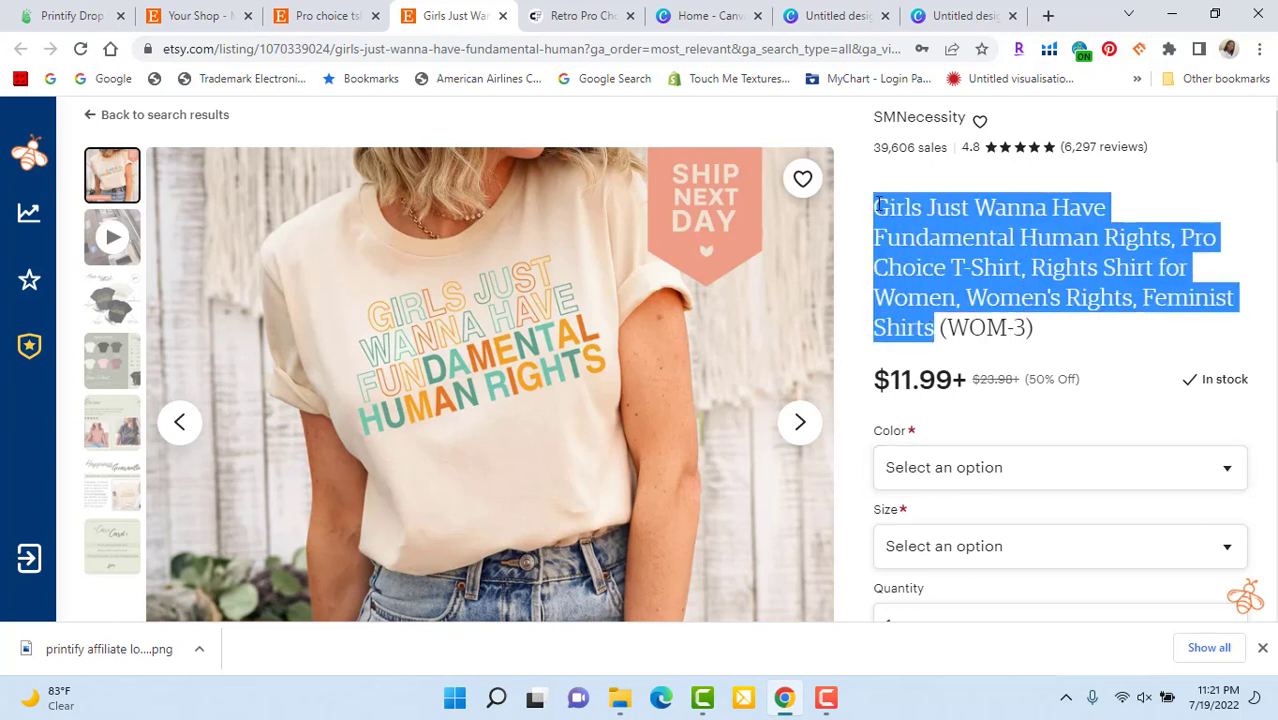
{"action": "right_click", "coordinate": [922, 221]}
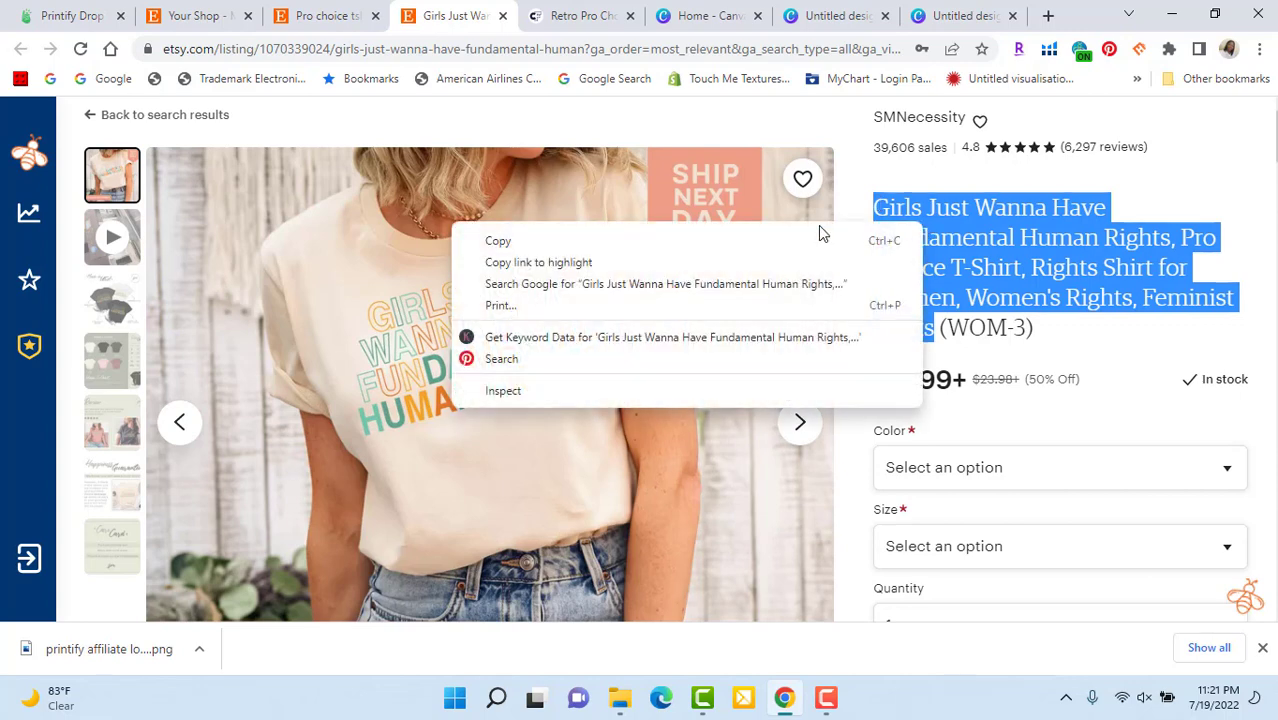
{"action": "left_click", "coordinate": [506, 244]}
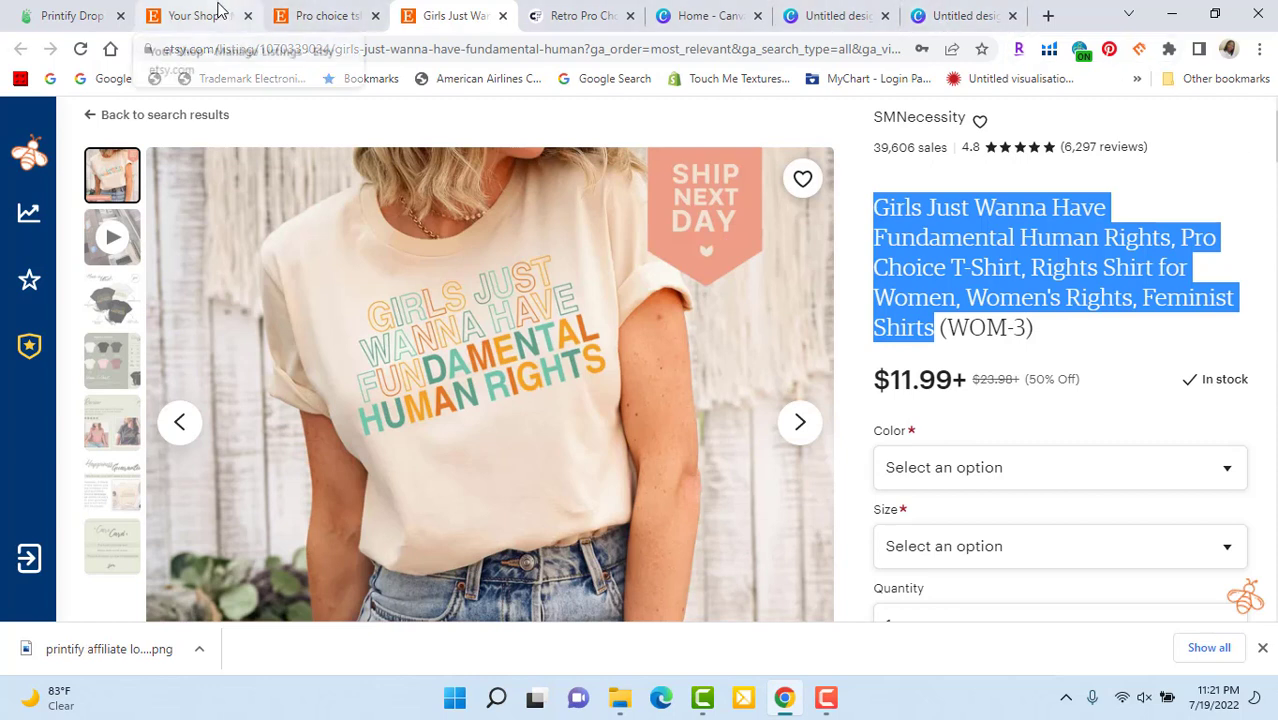
Step: Switch to Printify and open the Unisex Jersey Short Sleeve Tee's details at the product description section
{"action": "left_click", "coordinate": [60, 18]}
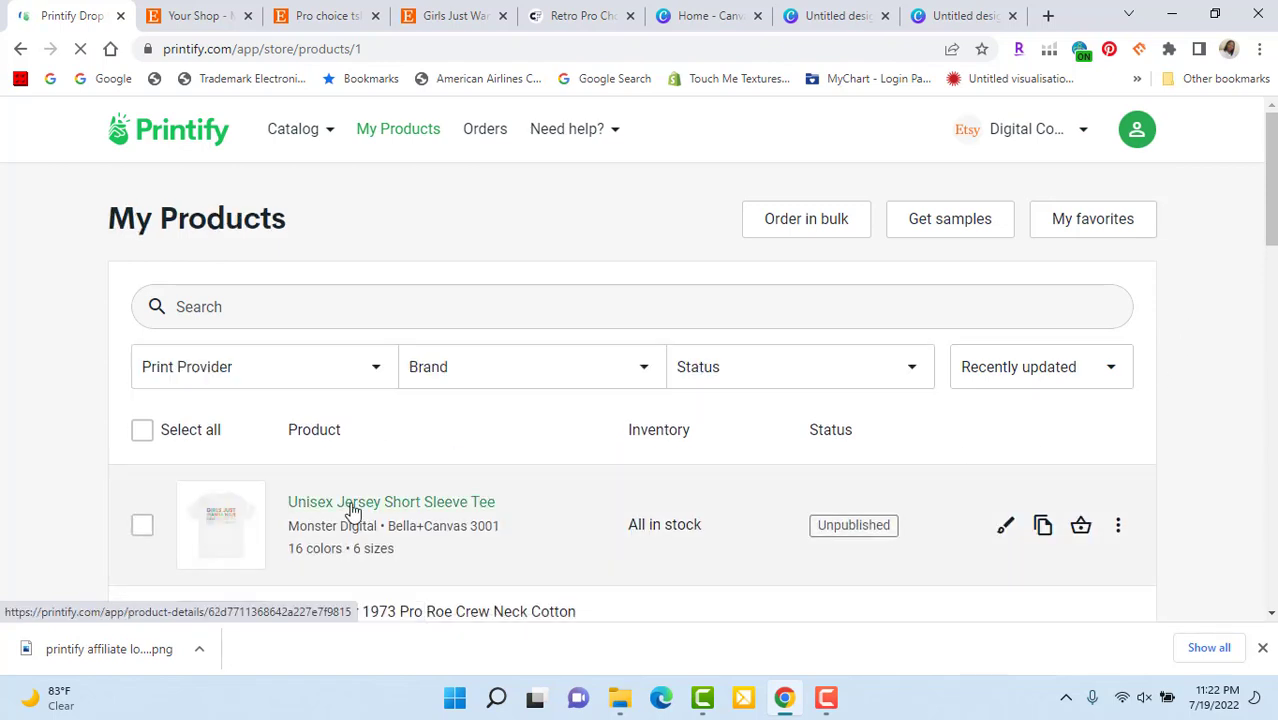
{"action": "left_click", "coordinate": [352, 504]}
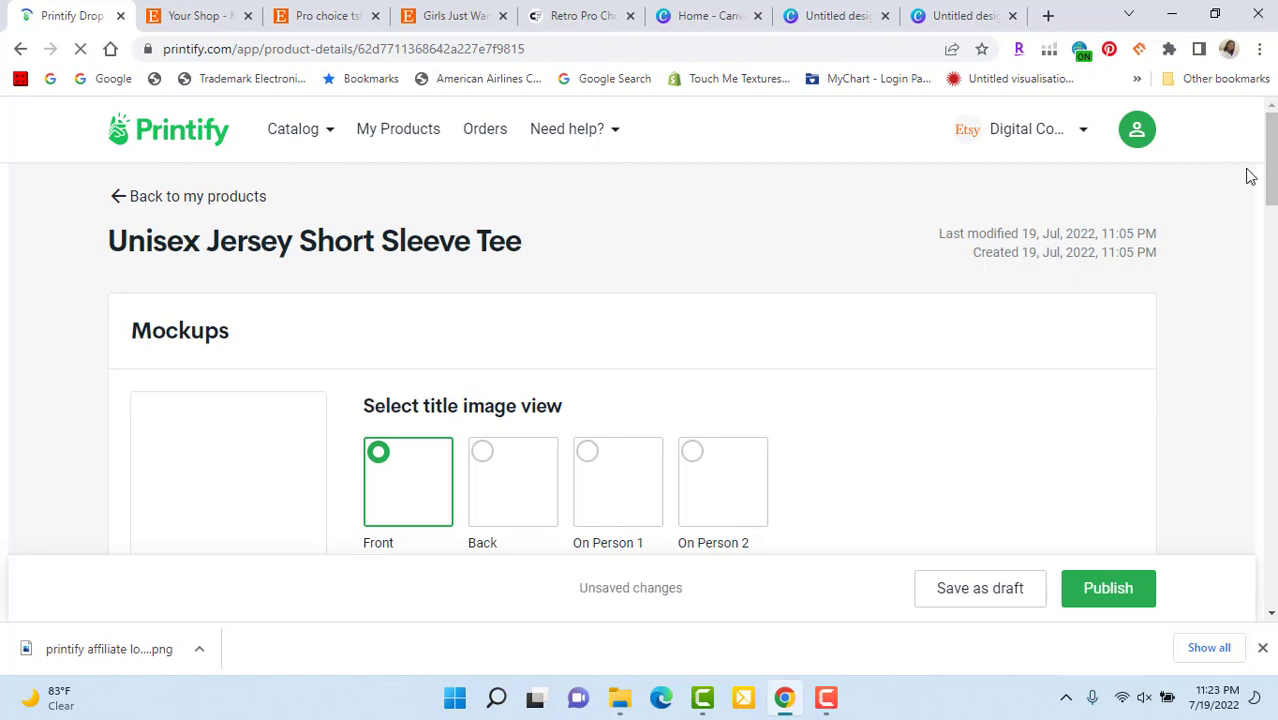
{"action": "left_click_drag", "start_coordinate": [1270, 157], "coordinate": [1272, 287]}
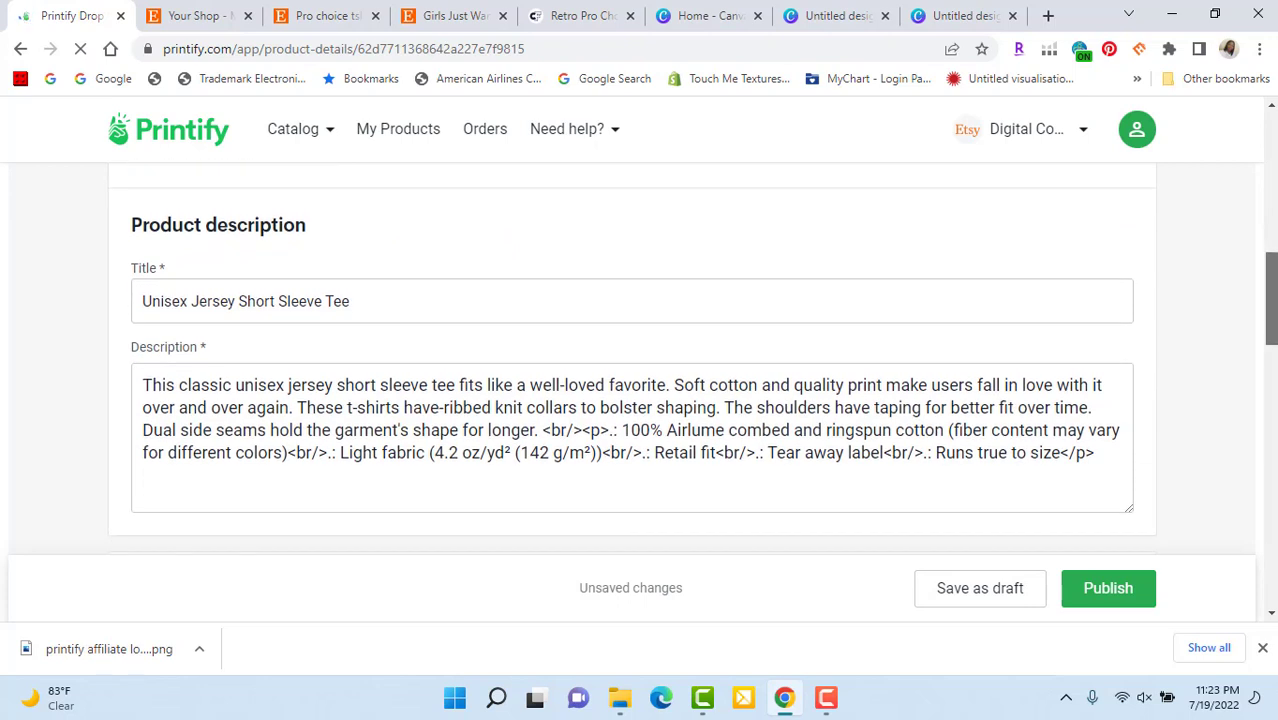
Step: Paste the copied Etsy listing title in front of the existing product title
{"action": "left_click", "coordinate": [143, 300]}
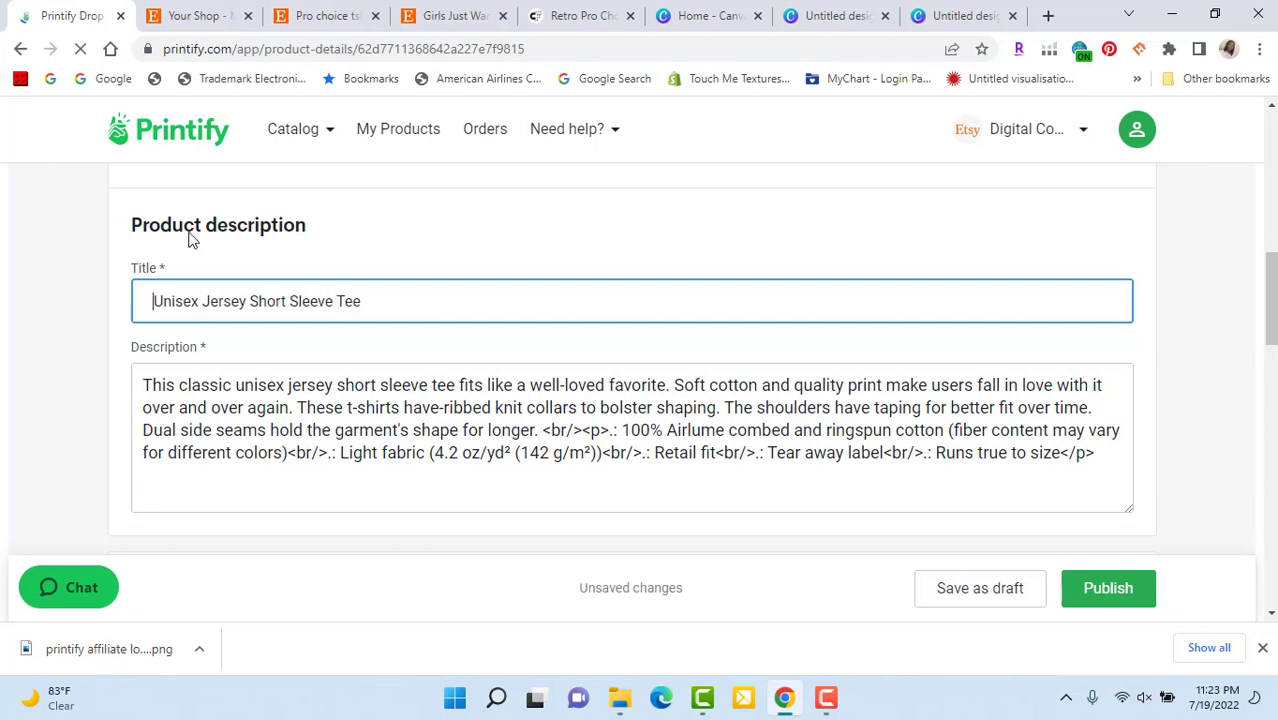
{"action": "left_click", "coordinate": [133, 301]}
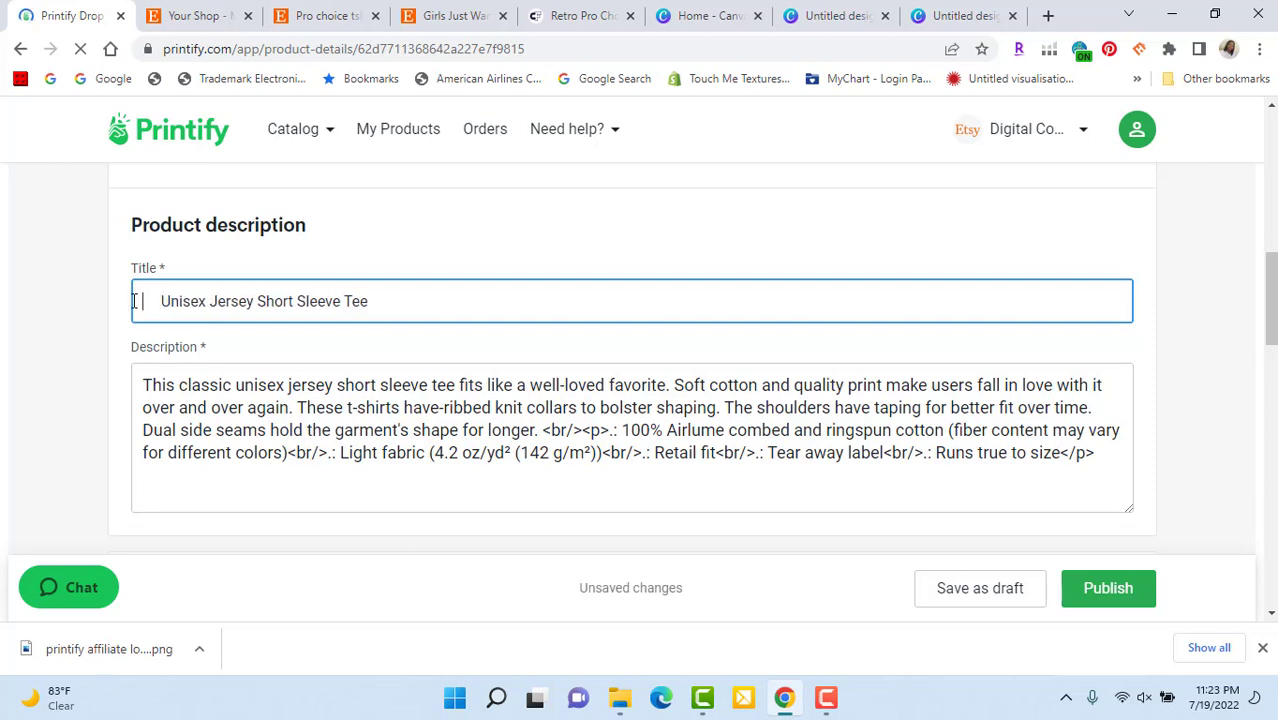
{"action": "right_click", "coordinate": [133, 301]}
{"action": "left_click", "coordinate": [197, 464]}
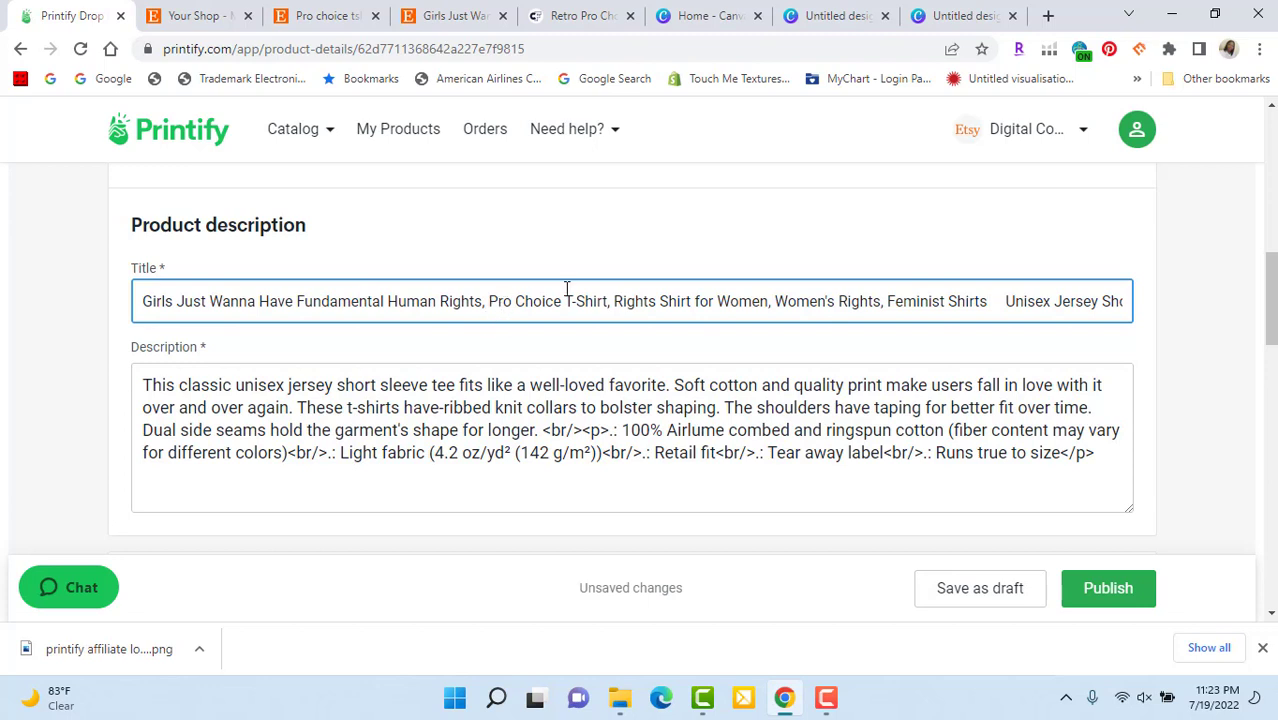
Step: Remove "Unisex" and the extra spaces before "Jersey" in the title, and add a comma after "Feminist Shirts"
{"action": "left_click", "coordinate": [1051, 301]}
{"action": "key", "text": "BackSpace"}
{"action": "key", "text": "BackSpace"}
{"action": "key", "text": "BackSpace"}
{"action": "key", "text": "BackSpace"}
{"action": "key", "text": "BackSpace"}
{"action": "key", "text": "BackSpace"}
{"action": "key", "text": "BackSpace"}
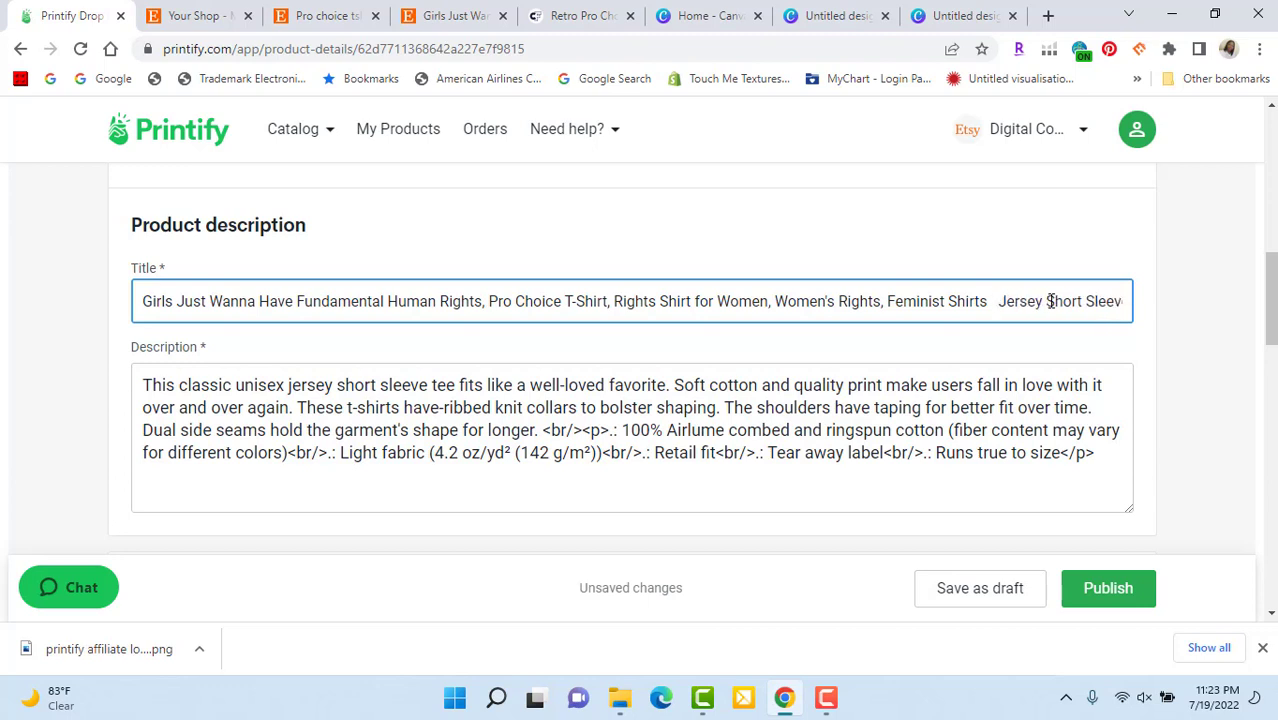
{"action": "key", "text": "BackSpace"}
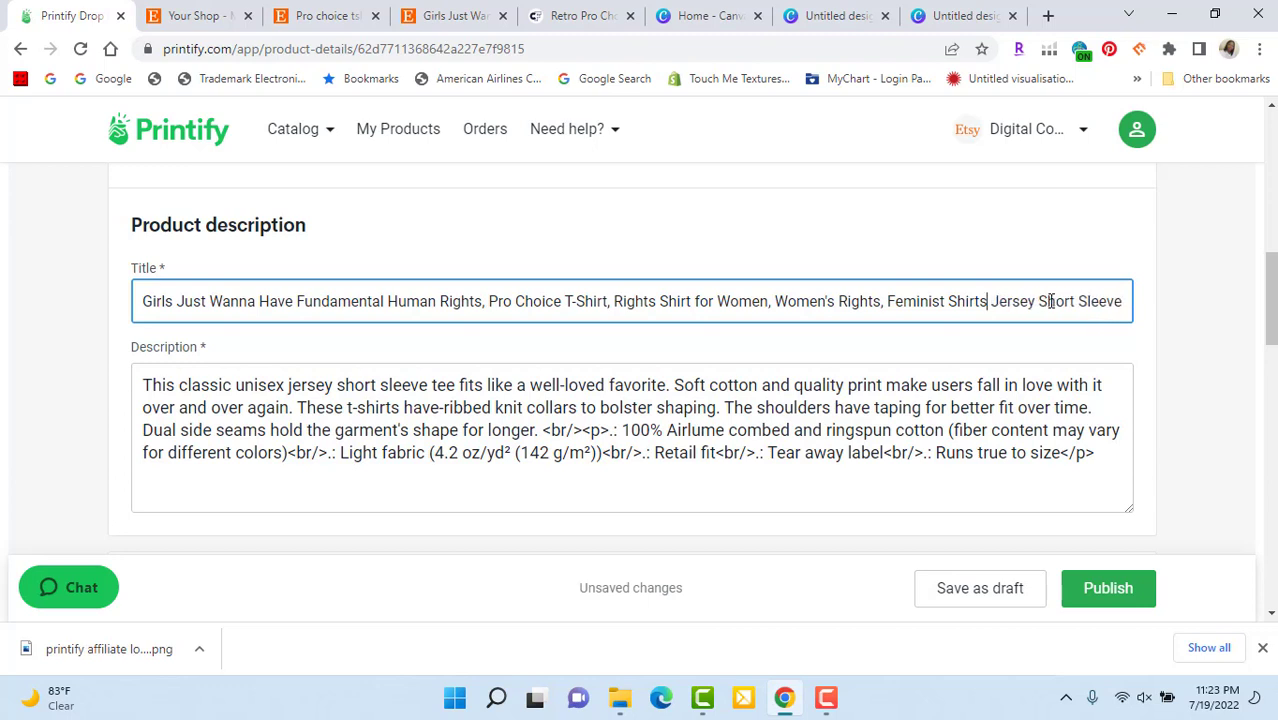
{"action": "type", "text": ","}
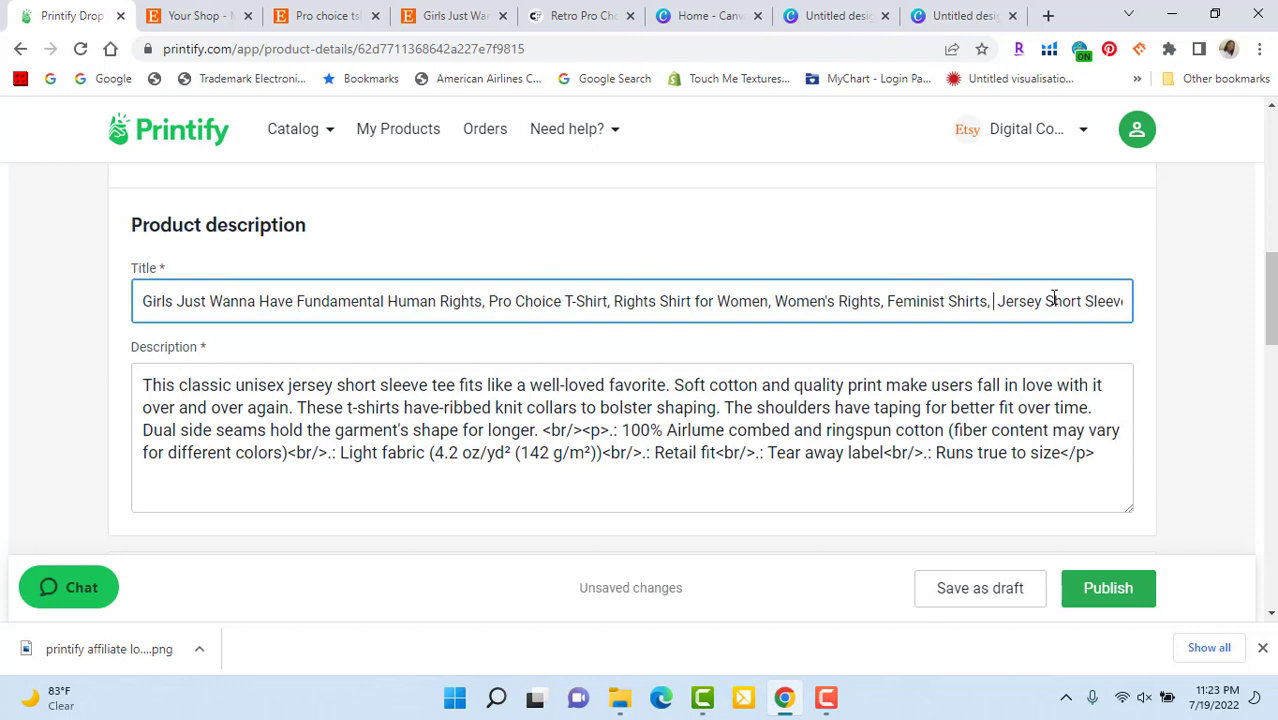
Step: Insert "Activist Gift," before "Pro Choice T-Shirt" in the product title
{"action": "left_click", "coordinate": [488, 300]}
{"action": "type", "text": "Activist gift"}
{"action": "key", "text": "BackSpace"}
{"action": "key", "text": "BackSpace"}
{"action": "key", "text": "BackSpace"}
{"action": "key", "text": "BackSpace"}
{"action": "key", "text": "BackSpace"}
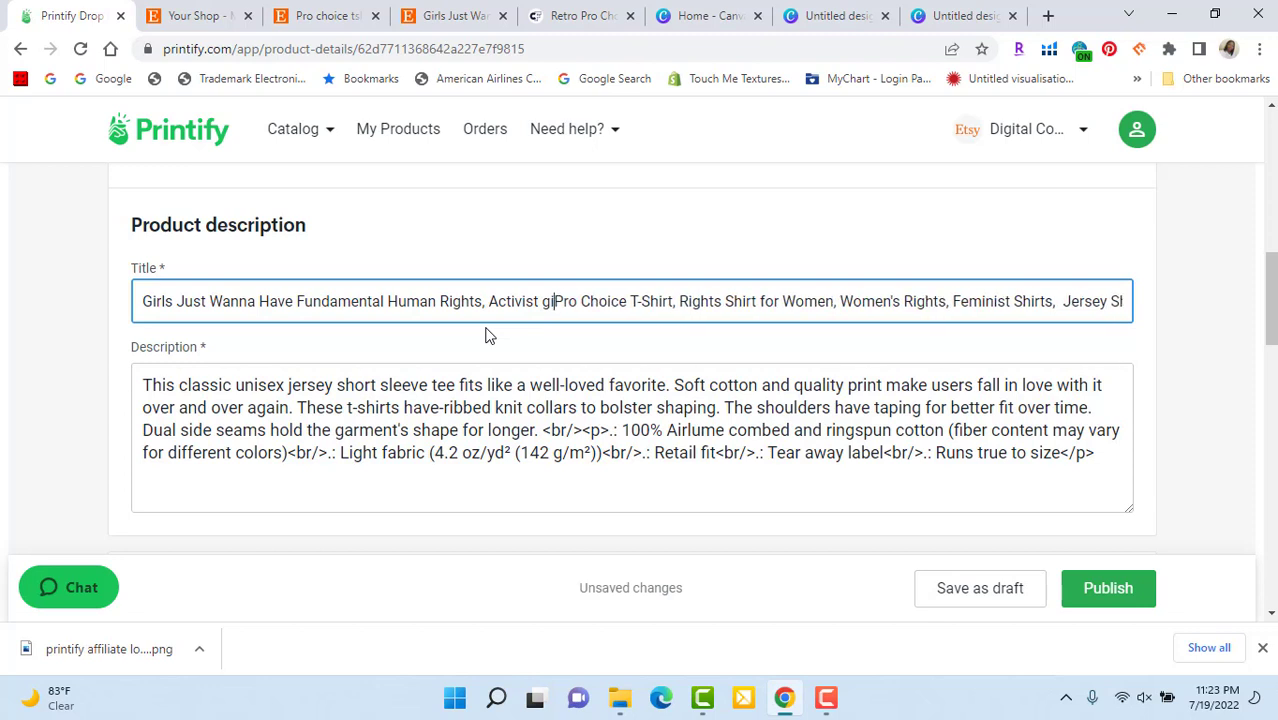
{"action": "type", "text": "Gift"}
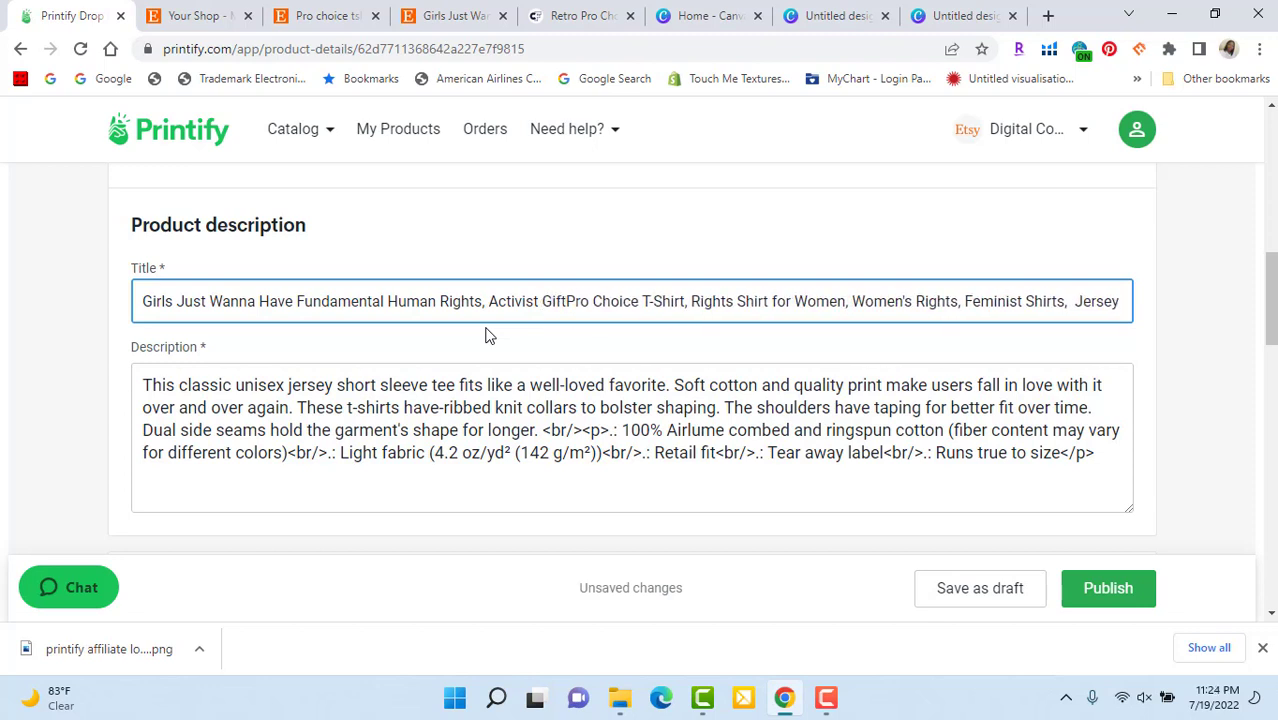
{"action": "type", "text": ","}
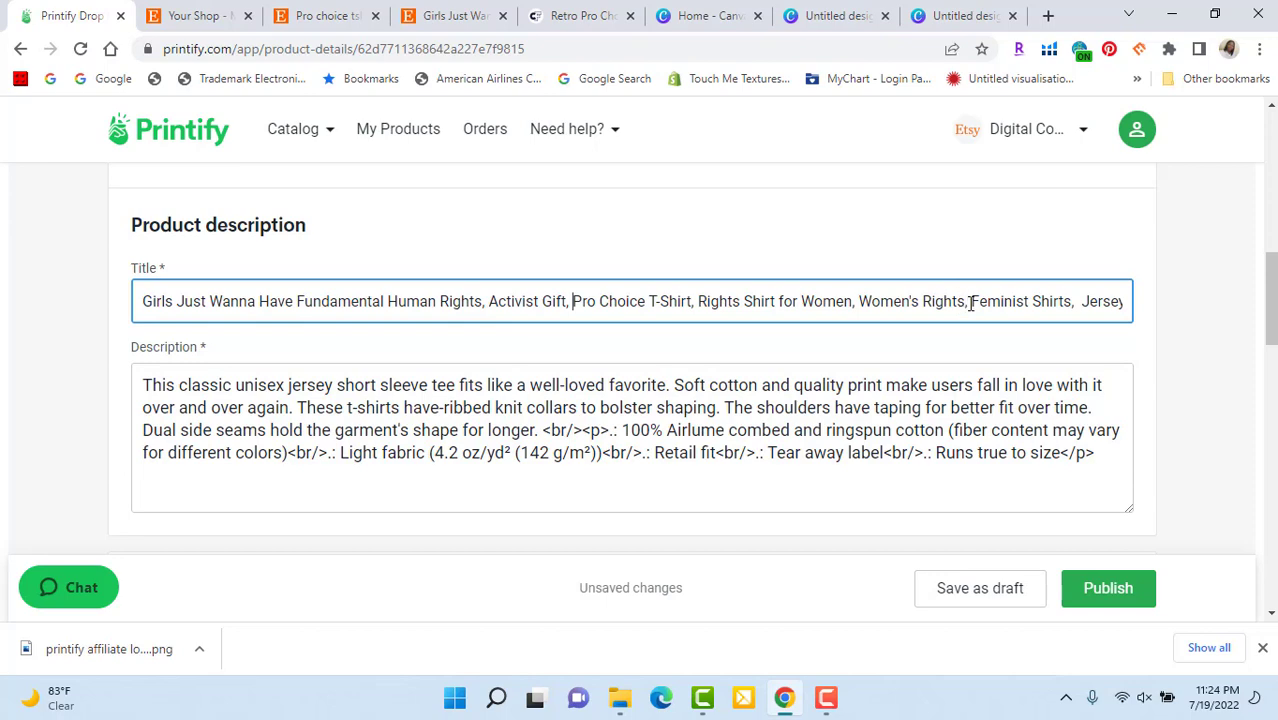
Step: Move "Women's Rights" in the title to just before "Pro Choice T-Shirt", followed by a comma
{"action": "left_click_drag", "start_coordinate": [966, 302], "coordinate": [866, 300]}
{"action": "right_click", "coordinate": [870, 302]}
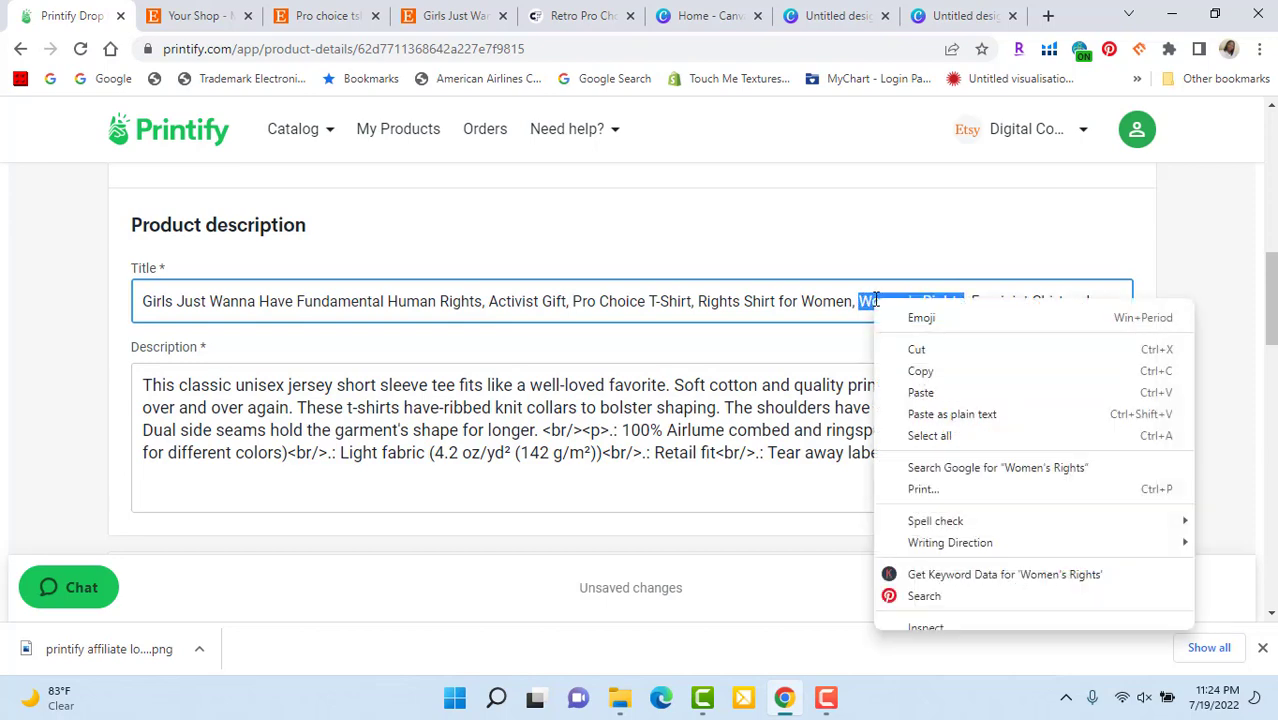
{"action": "left_click", "coordinate": [922, 366]}
{"action": "key", "text": "Delete"}
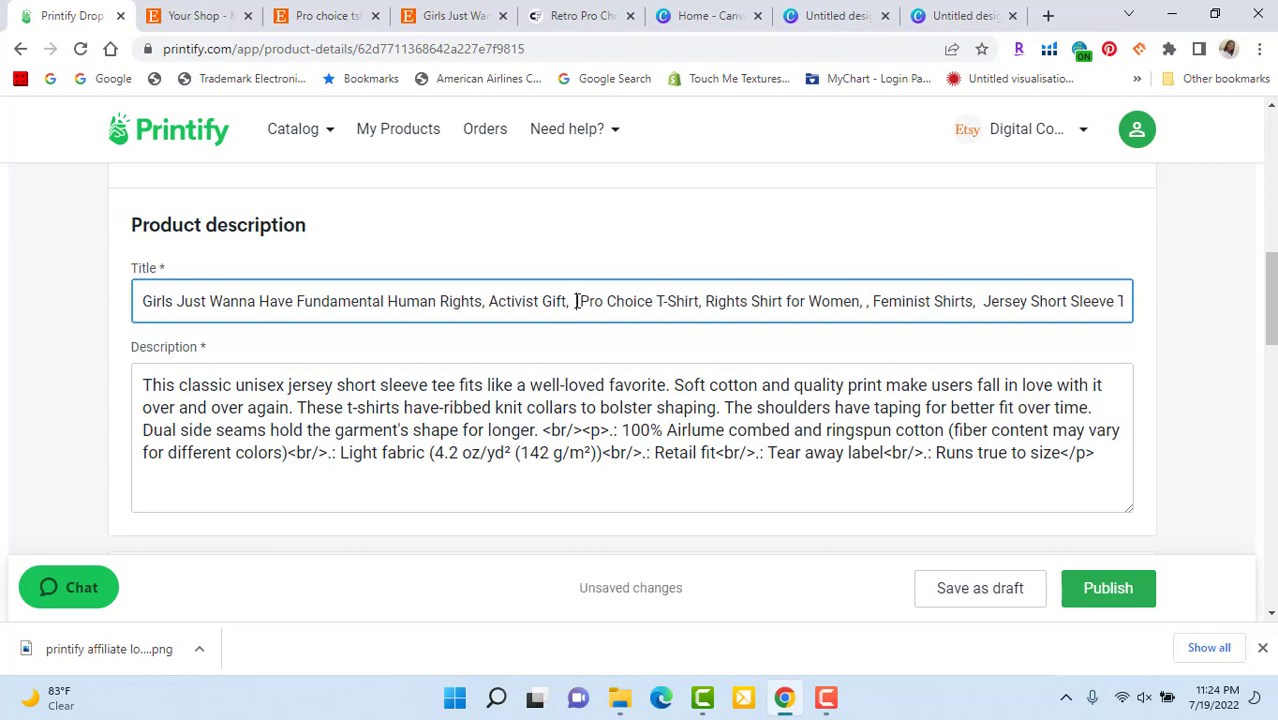
{"action": "right_click", "coordinate": [576, 301]}
{"action": "left_click", "coordinate": [618, 448]}
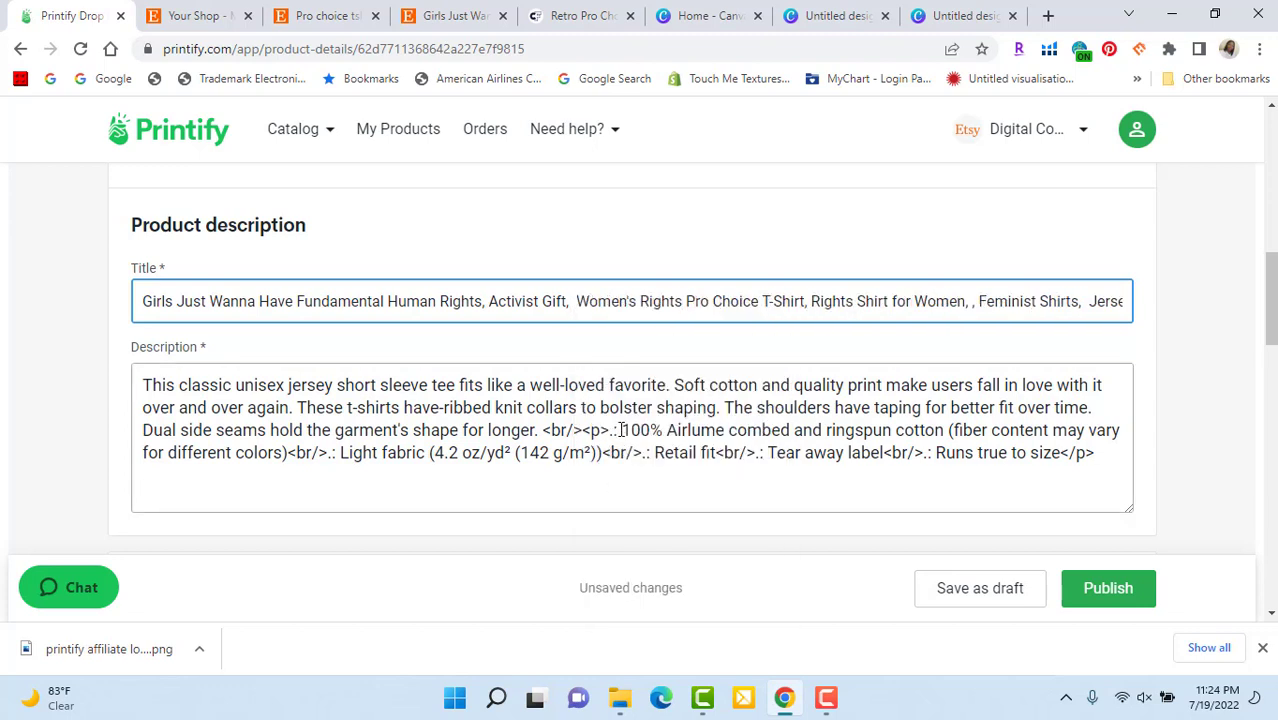
{"action": "type", "text": ","}
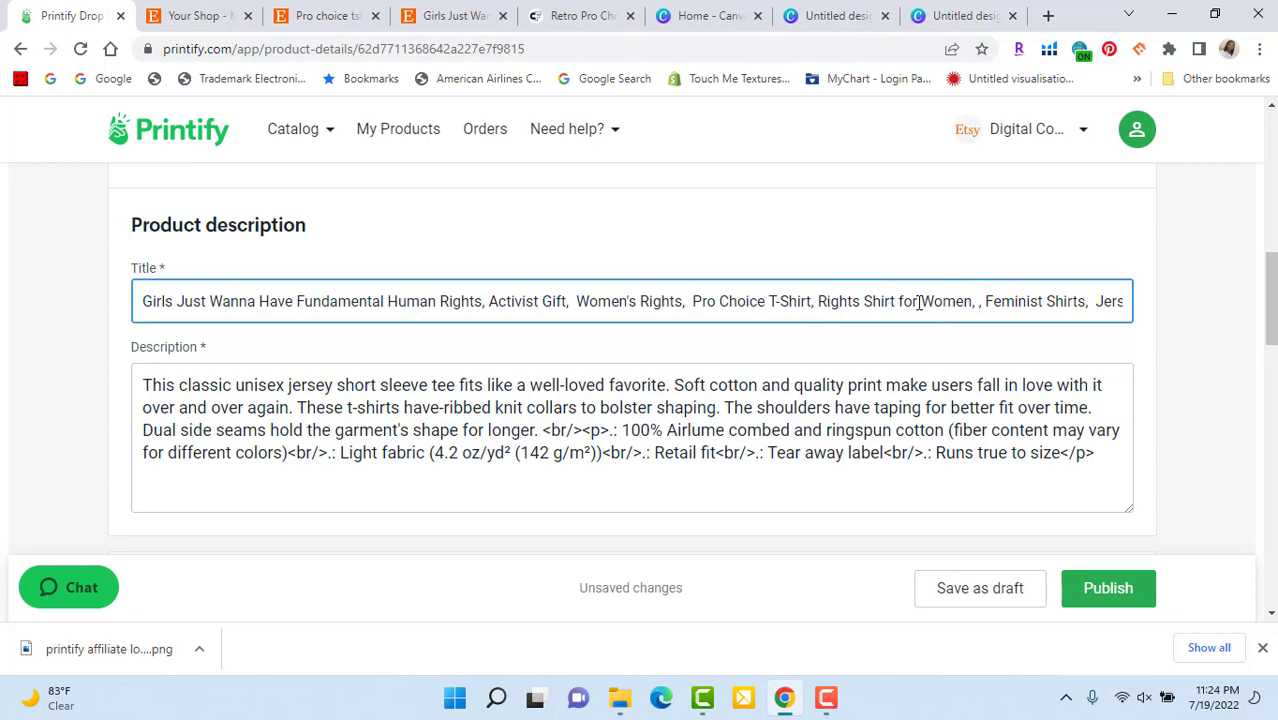
Step: Insert "1973" before "Rights Shirt for Women" in the product title
{"action": "left_click_drag", "start_coordinate": [862, 305], "coordinate": [818, 305]}
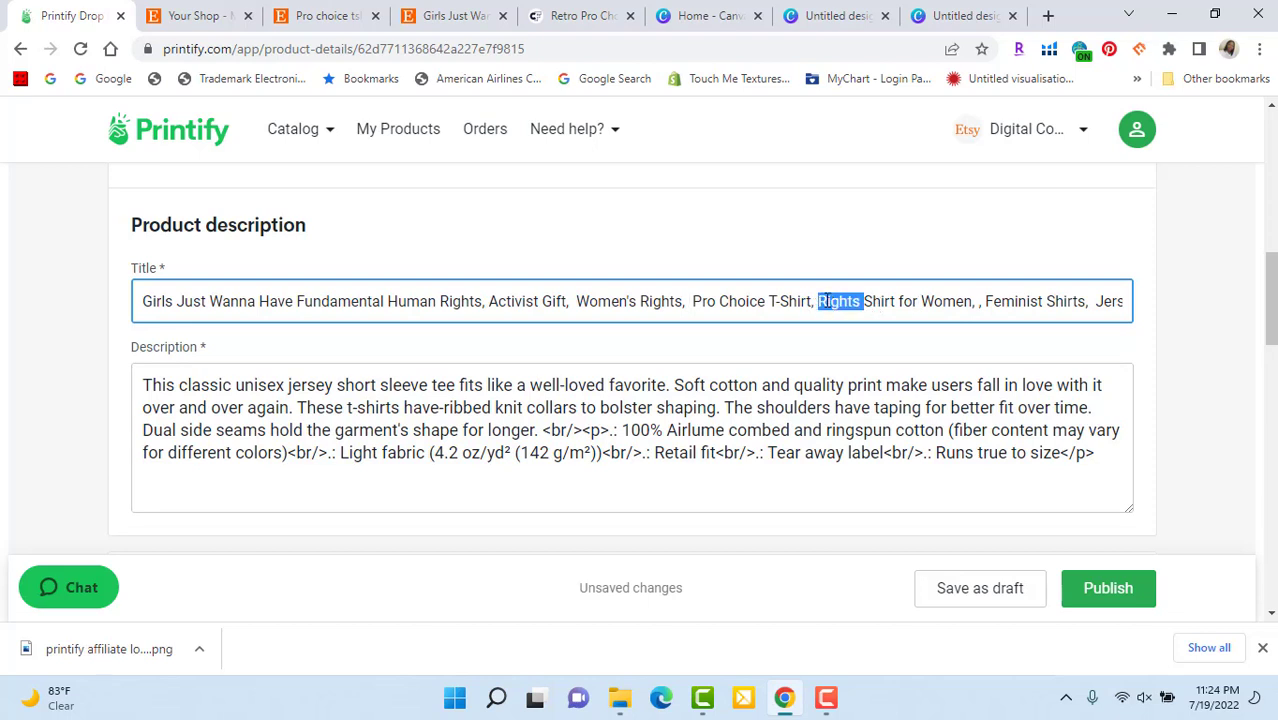
{"action": "left_click", "coordinate": [816, 309]}
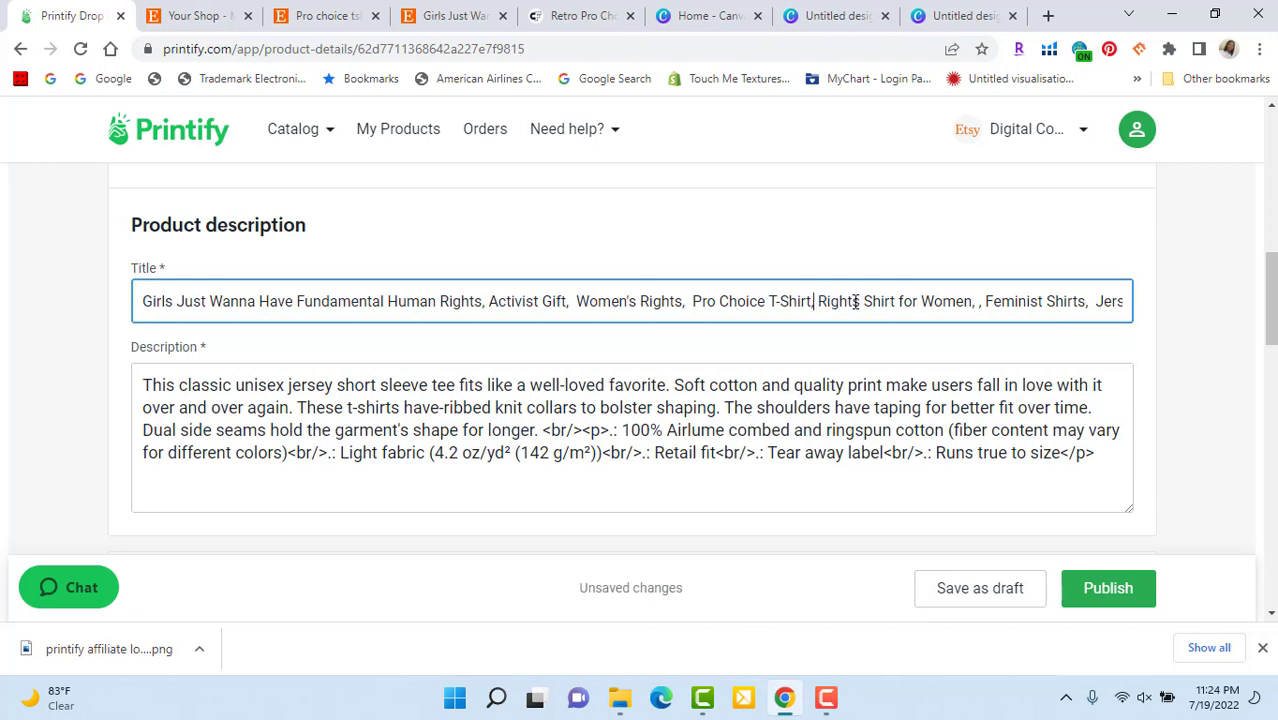
{"action": "type", "text": "1973"}
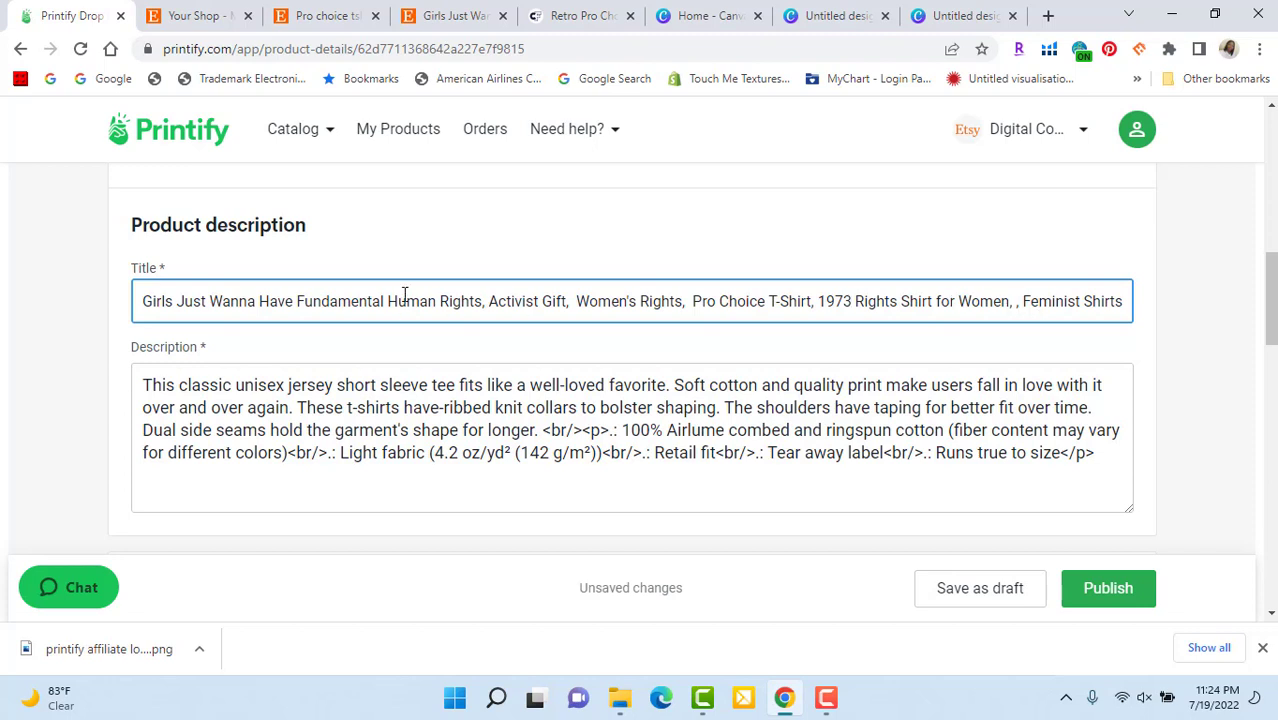
Step: Remove the extra spaces before "Pro Choice T-Shirt" and "Women's Rights" in the product title
{"action": "left_click", "coordinate": [693, 302]}
{"action": "key", "text": "BackSpace"}
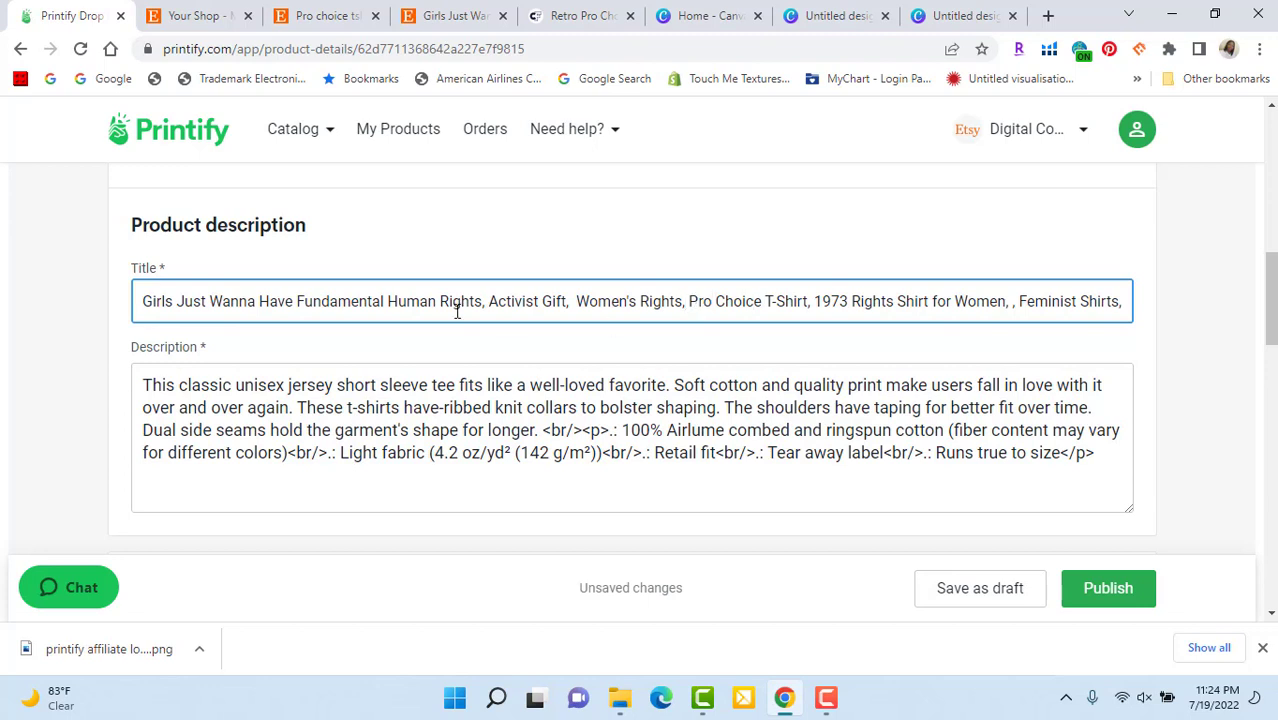
{"action": "left_click", "coordinate": [587, 298]}
{"action": "key", "text": "BackSpace"}
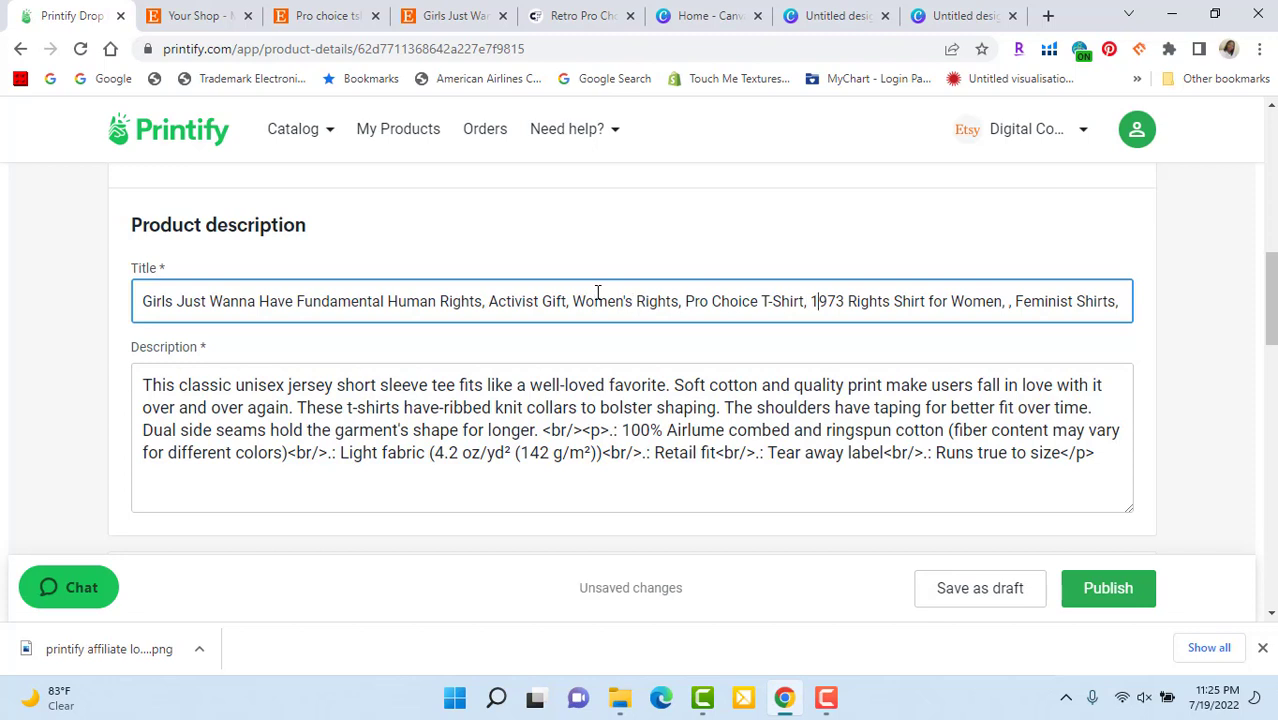
Step: Review the full product title from its end back to its beginning
{"action": "key", "text": "Right"}
{"action": "key", "text": "Right"}
{"action": "key", "text": "Right"}
{"action": "key", "text": "Right"}
{"action": "key", "text": "Right"}
{"action": "key", "text": "Right"}
{"action": "key", "text": "Right"}
{"action": "key", "text": "Right"}
{"action": "key", "text": "Right"}
{"action": "key", "text": "Right"}
{"action": "key", "text": "Right"}
{"action": "key", "text": "Right"}
{"action": "key", "text": "Right"}
{"action": "key", "text": "Right"}
{"action": "key", "text": "Right"}
{"action": "key", "text": "Right"}
{"action": "key", "text": "Right"}
{"action": "key", "text": "Right"}
{"action": "key", "text": "Right"}
{"action": "key", "text": "Right"}
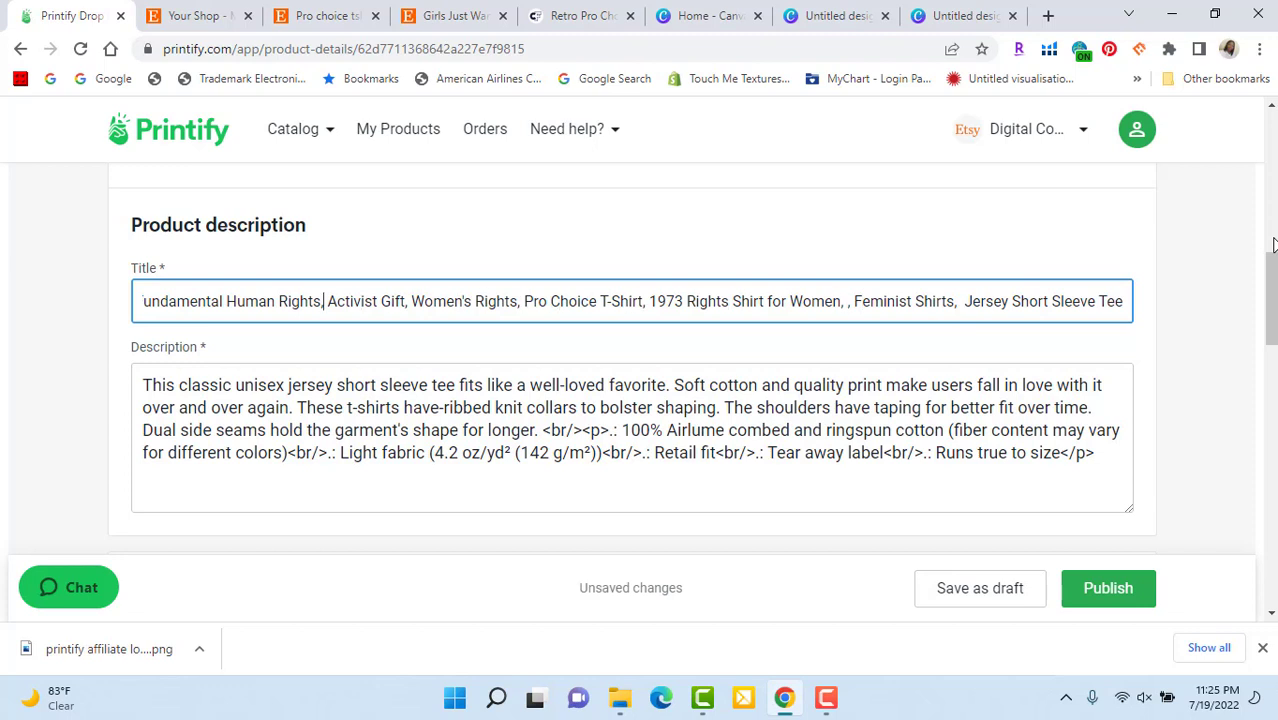
{"action": "key", "text": "ctrl+Left"}
{"action": "key", "text": "ctrl+Left"}
{"action": "key", "text": "ctrl+Left"}
{"action": "key", "text": "ctrl+Left"}
{"action": "key", "text": "ctrl+Left"}
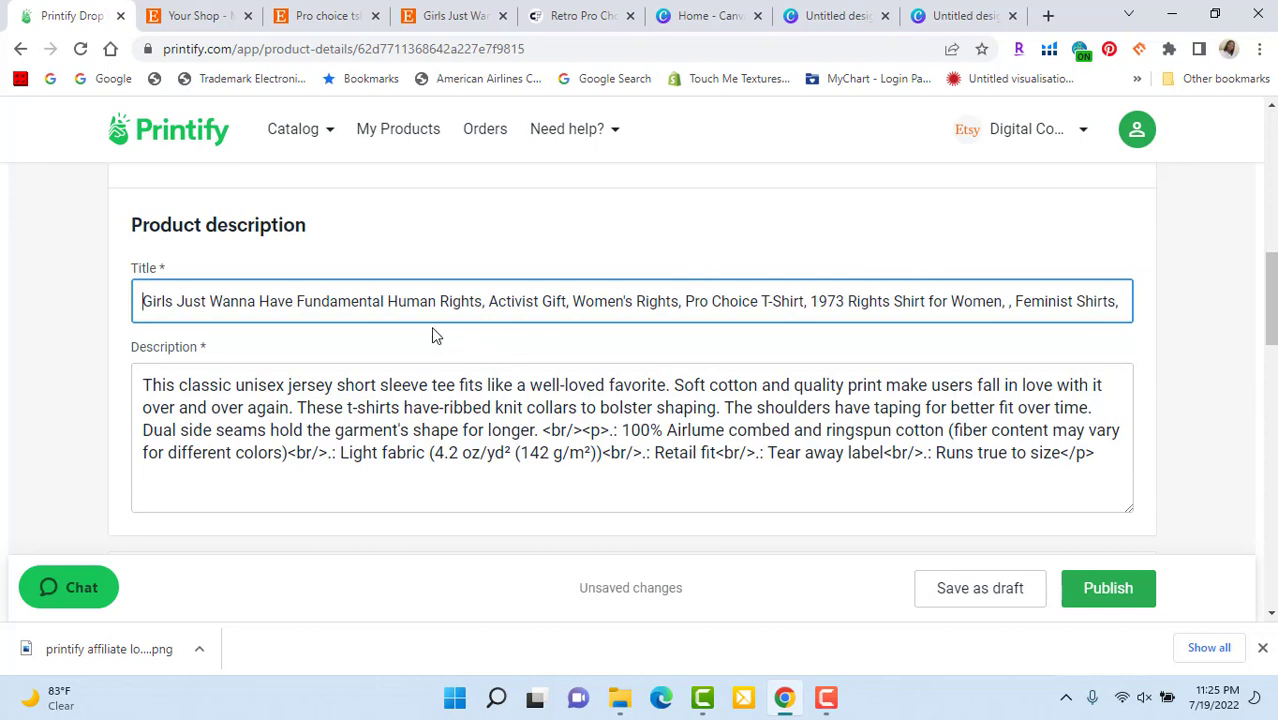
Step: Copy "Girls Just Wanna Have Fundamental Human Rights" from the title to the very start of the description
{"action": "left_click_drag", "start_coordinate": [483, 301], "coordinate": [141, 301]}
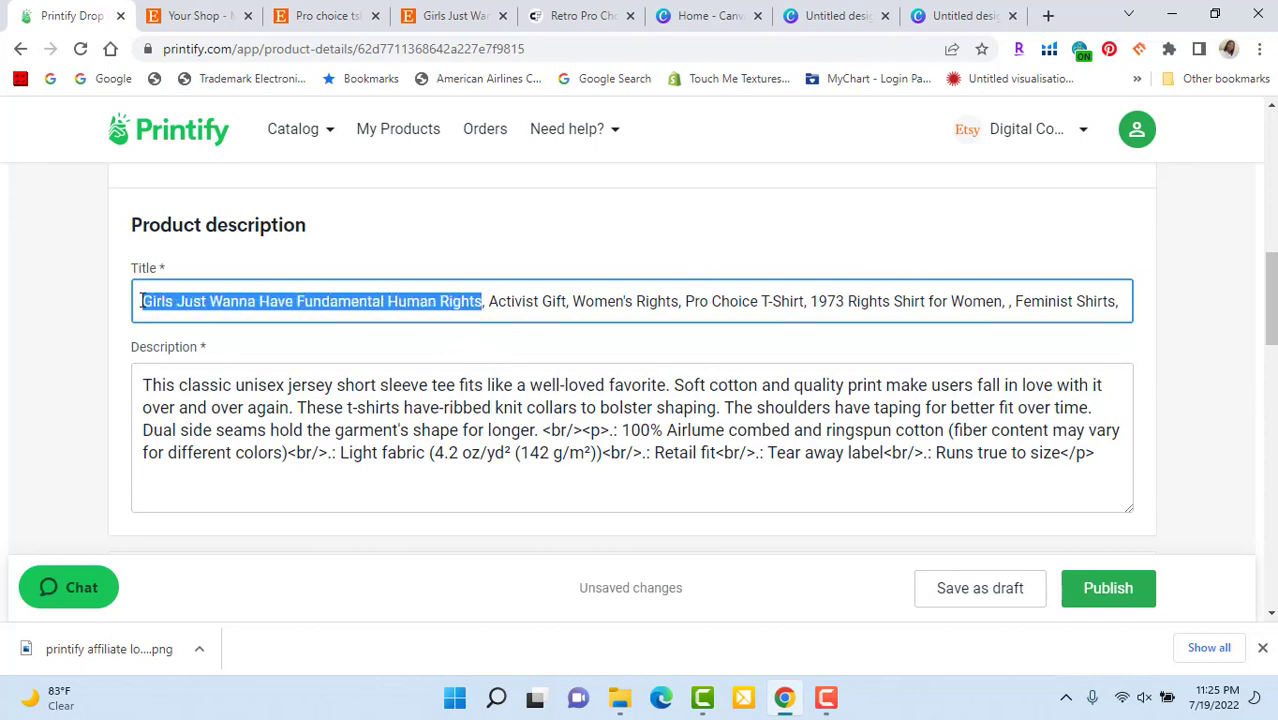
{"action": "right_click", "coordinate": [144, 301]}
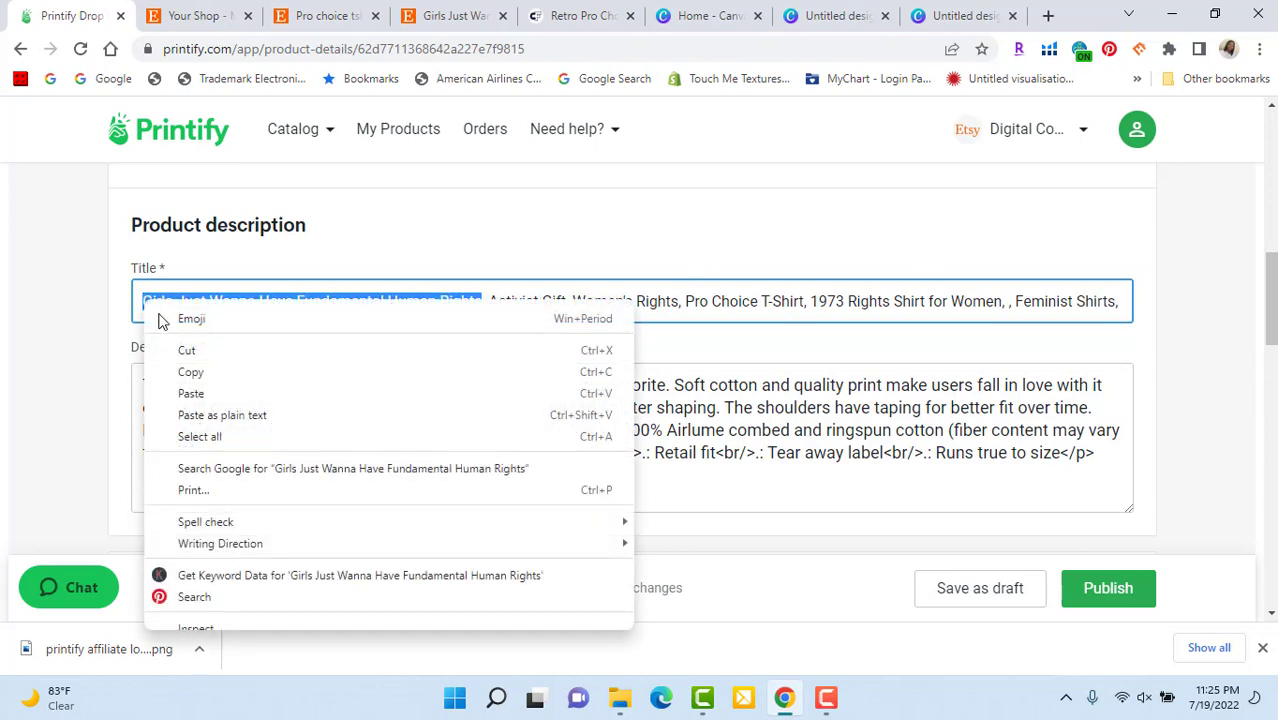
{"action": "left_click", "coordinate": [188, 370]}
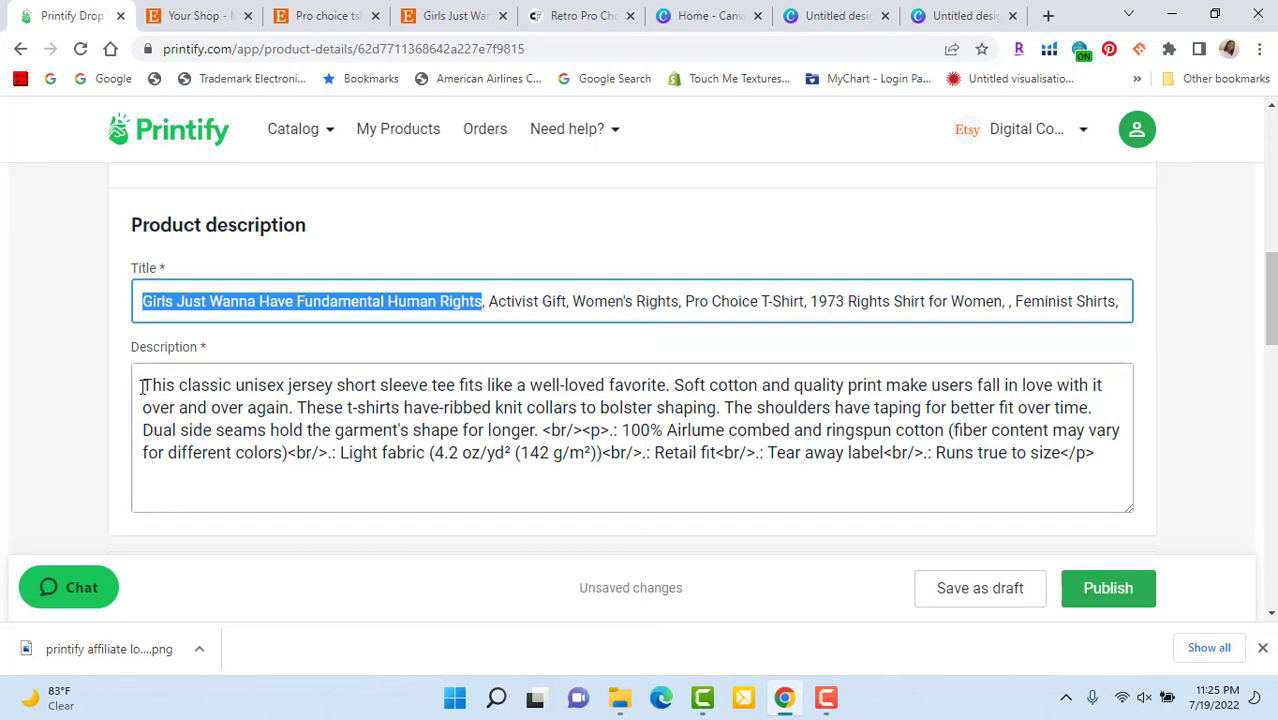
{"action": "left_click", "coordinate": [141, 387]}
{"action": "right_click", "coordinate": [141, 410]}
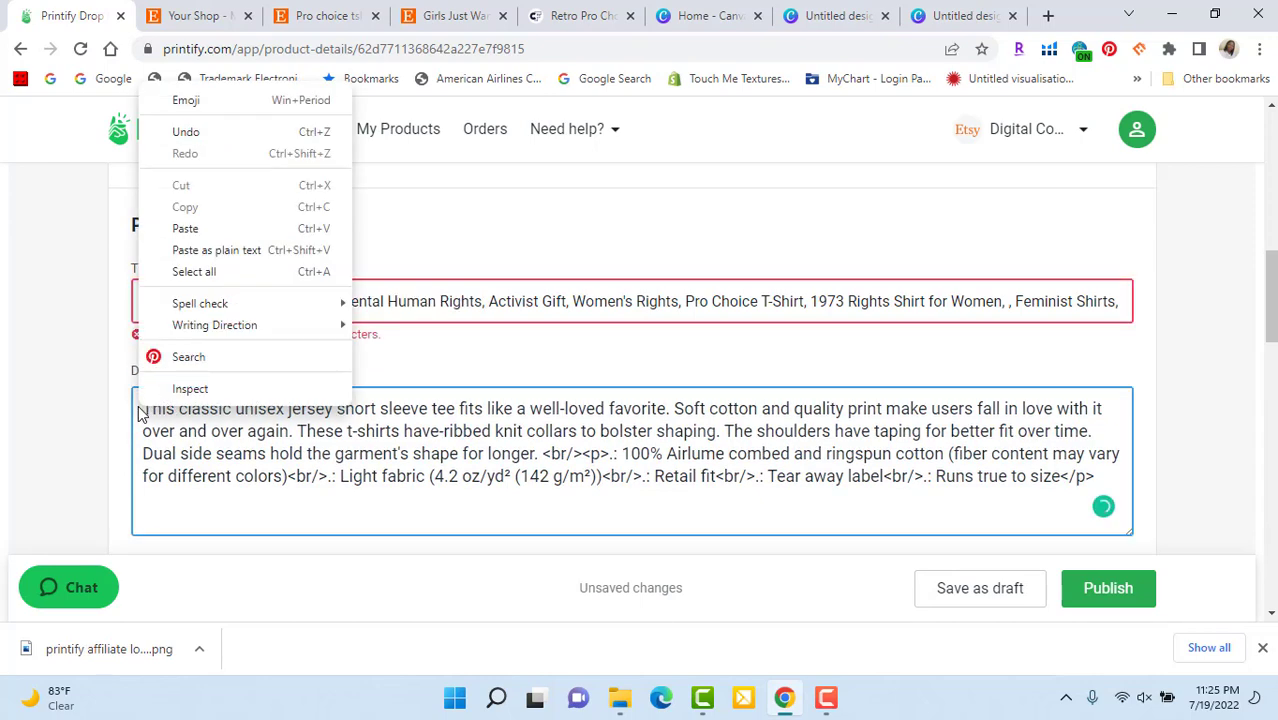
{"action": "left_click", "coordinate": [190, 230]}
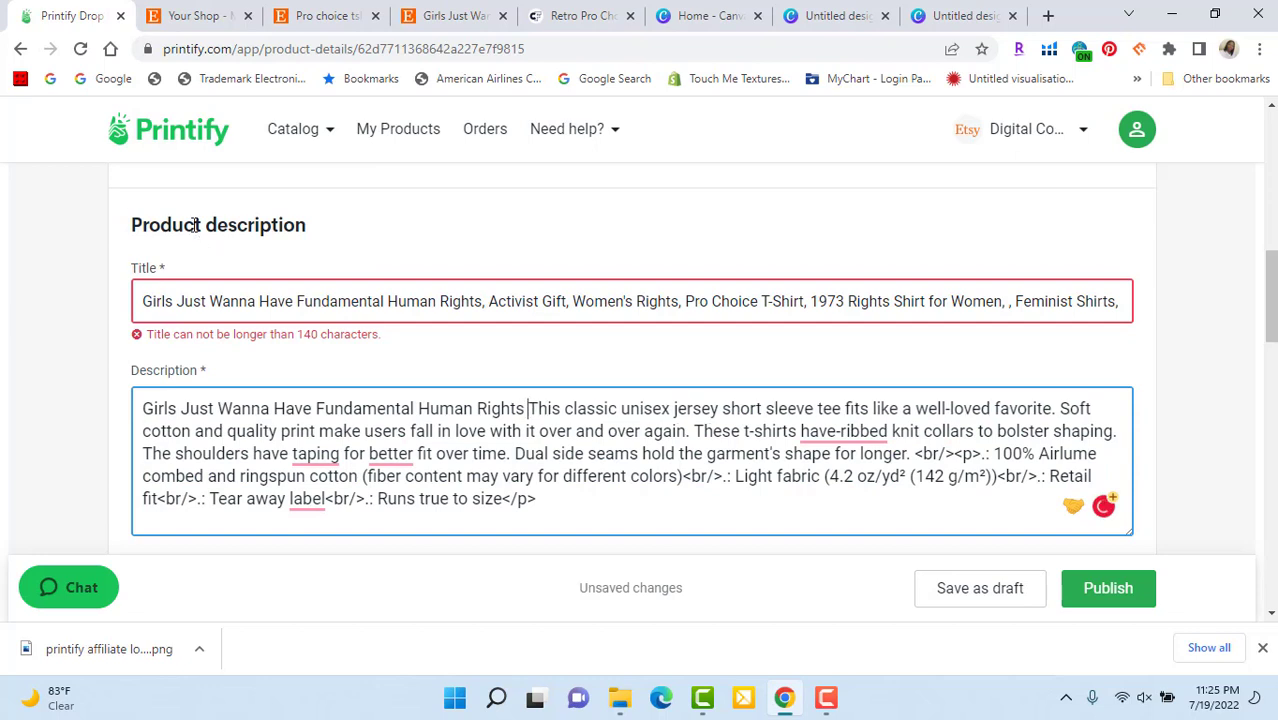
Step: Complete the description's opening phrase with "cotton crew neck t-shirt." before "This classic unisex jersey"
{"action": "type", "text": "c"}
{"action": "type", "text": "otton cr"}
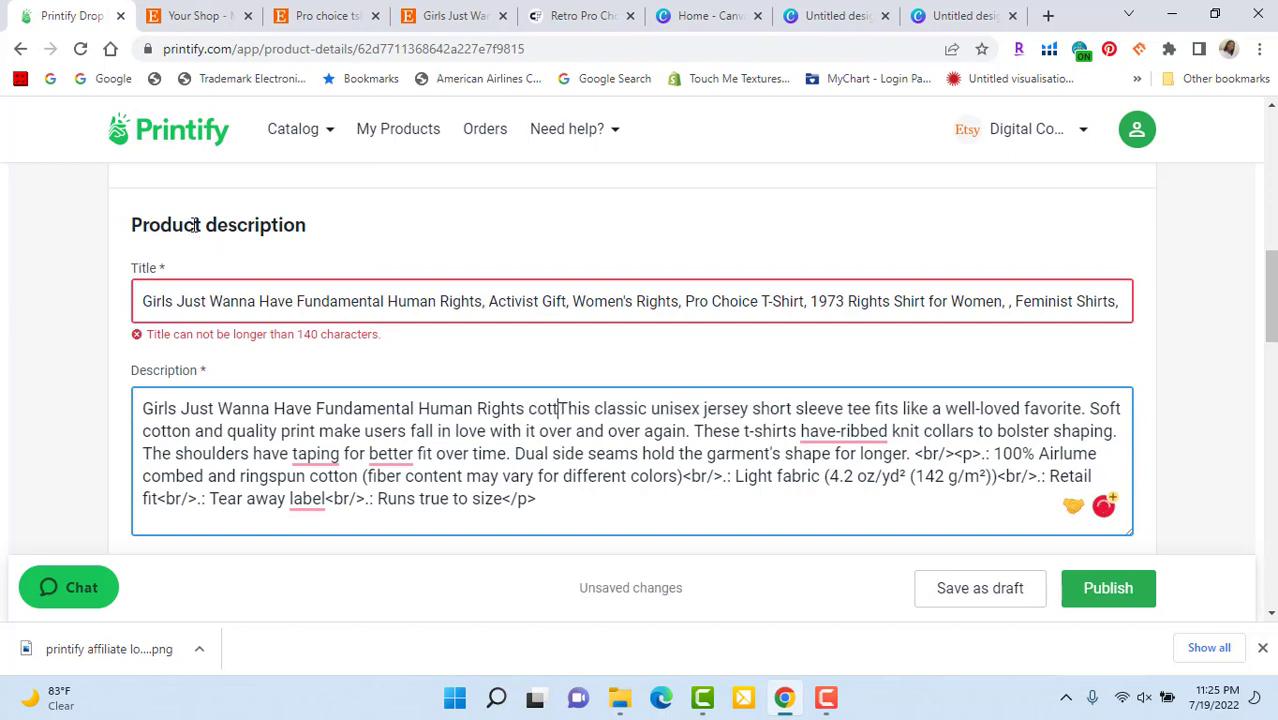
{"action": "type", "text": "ew n"}
{"action": "type", "text": "eck t-"}
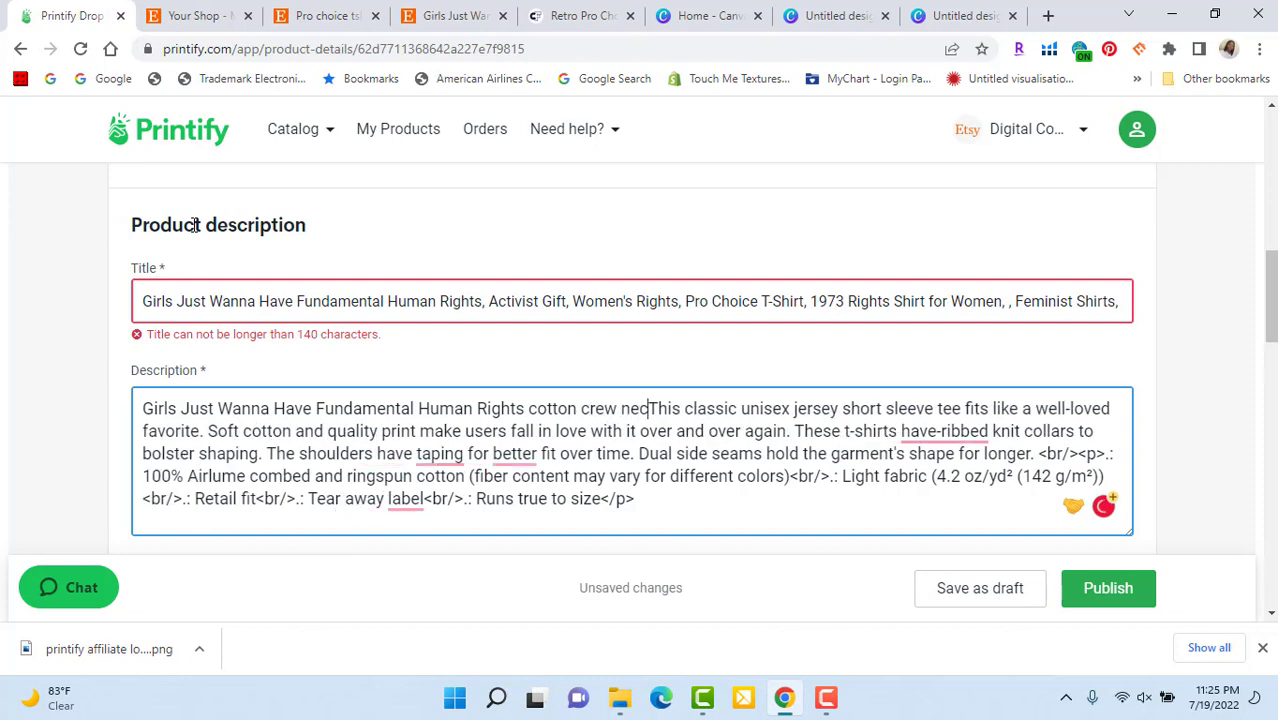
{"action": "type", "text": "shirt"}
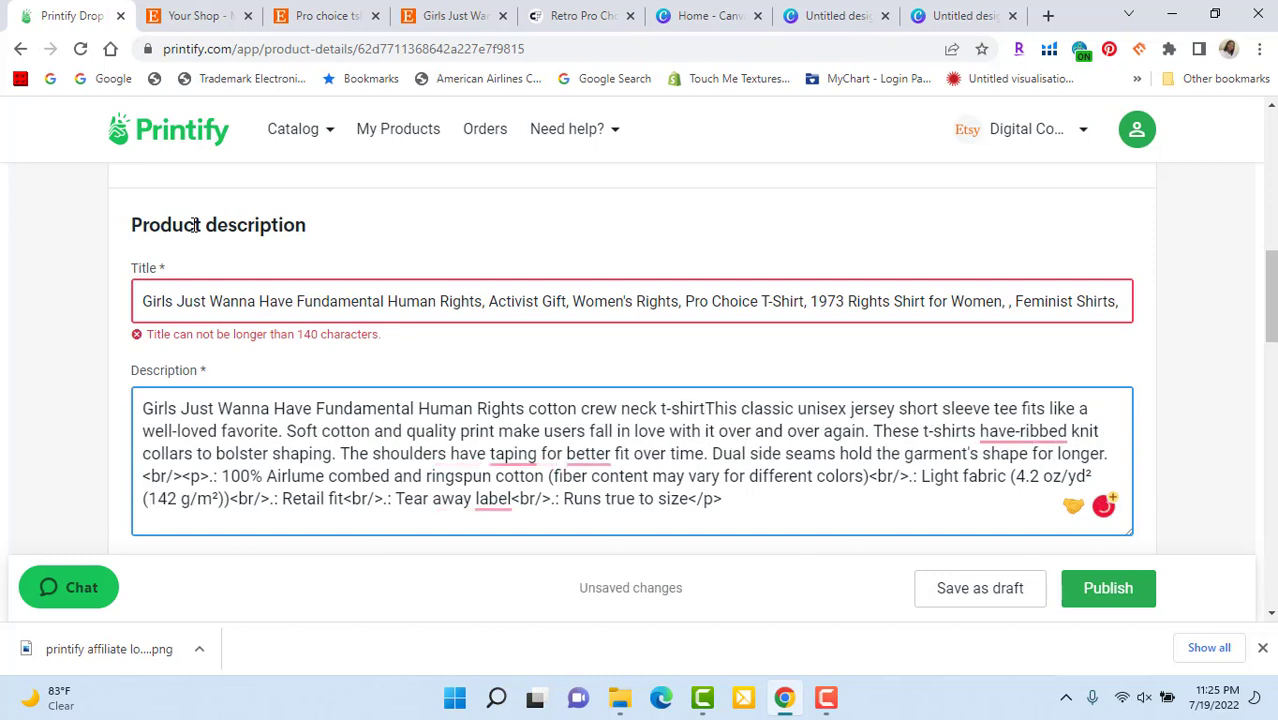
{"action": "type", "text": "."}
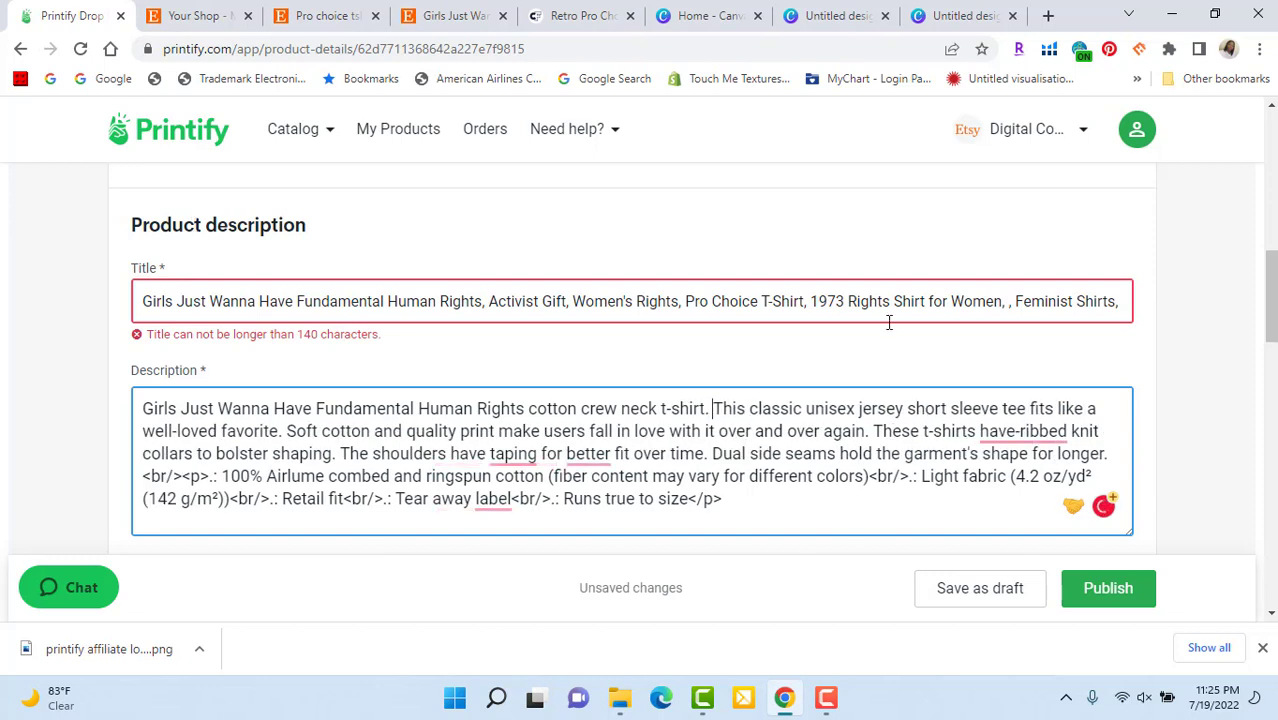
Step: Accept the Grammarly corrections "have ribbed" and "a better" in the product description
{"action": "mouse_move", "coordinate": [1012, 432]}
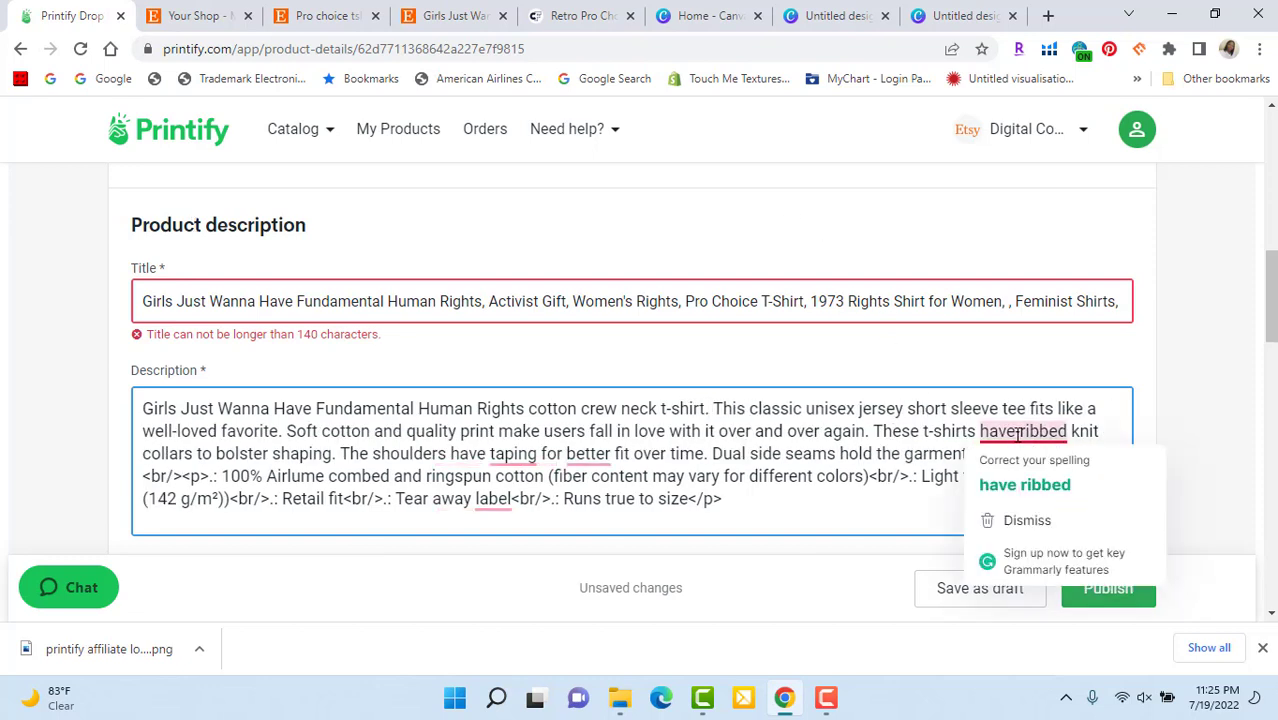
{"action": "left_click", "coordinate": [1022, 486]}
{"action": "mouse_move", "coordinate": [593, 458]}
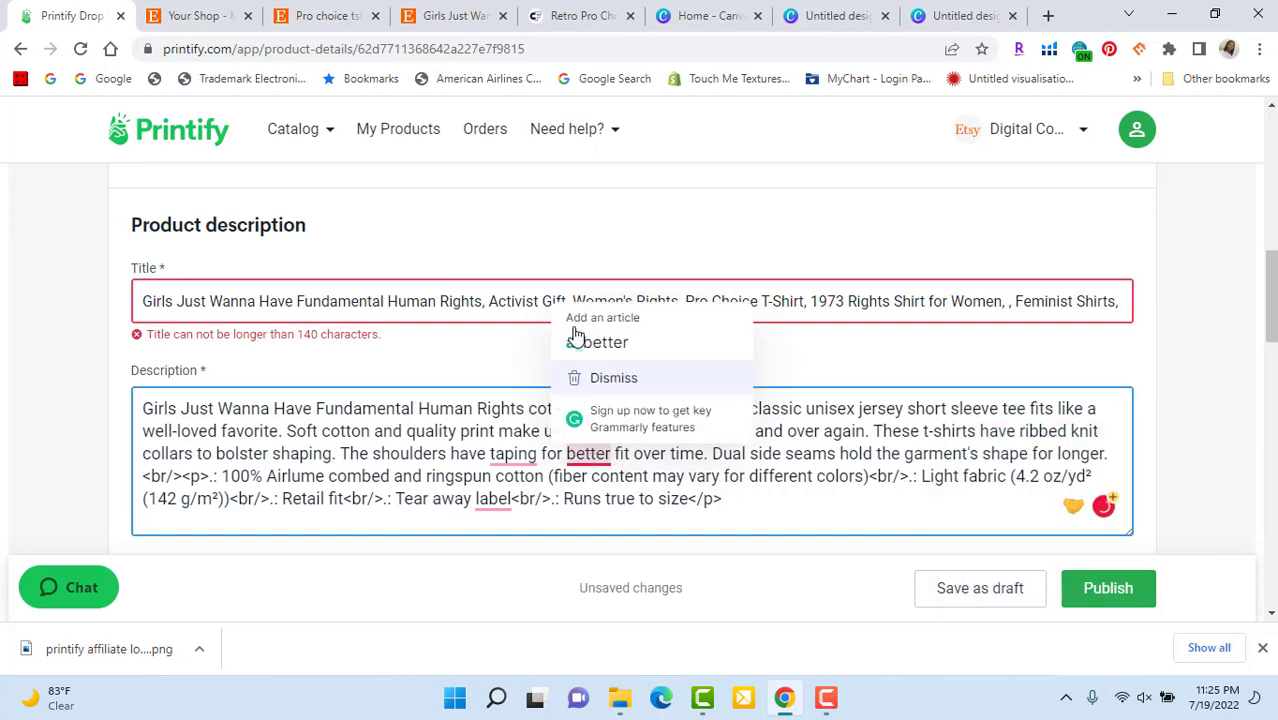
{"action": "left_click", "coordinate": [565, 345]}
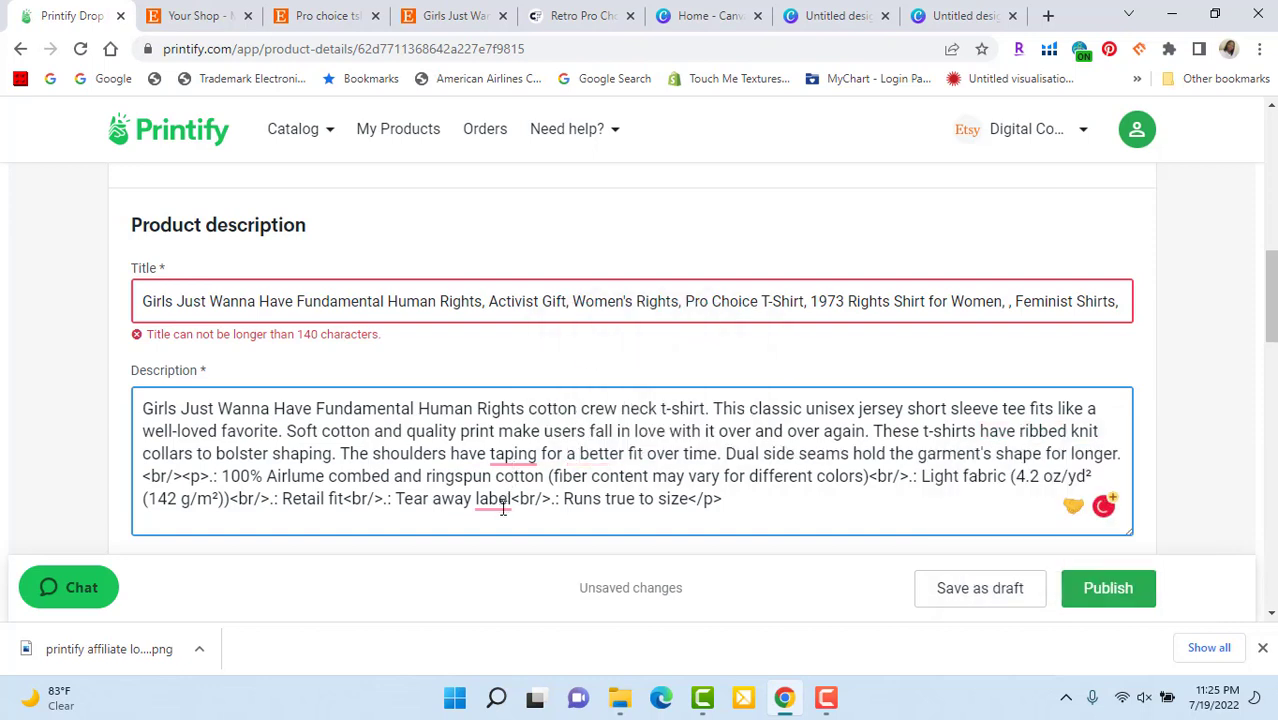
{"action": "mouse_move", "coordinate": [503, 509]}
Step: Remove the stray comma before "Feminist Shirts" in the product title
{"action": "left_click", "coordinate": [237, 304]}
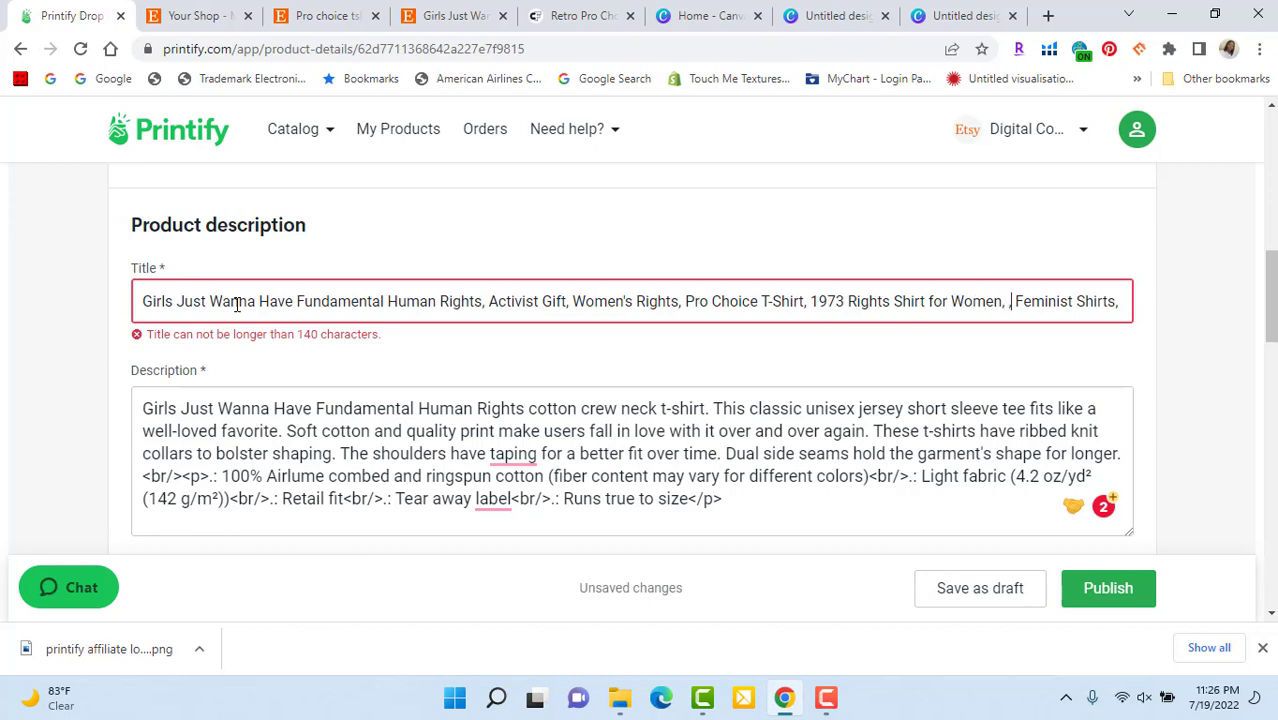
{"action": "key", "text": "BackSpace"}
{"action": "key", "text": "BackSpace"}
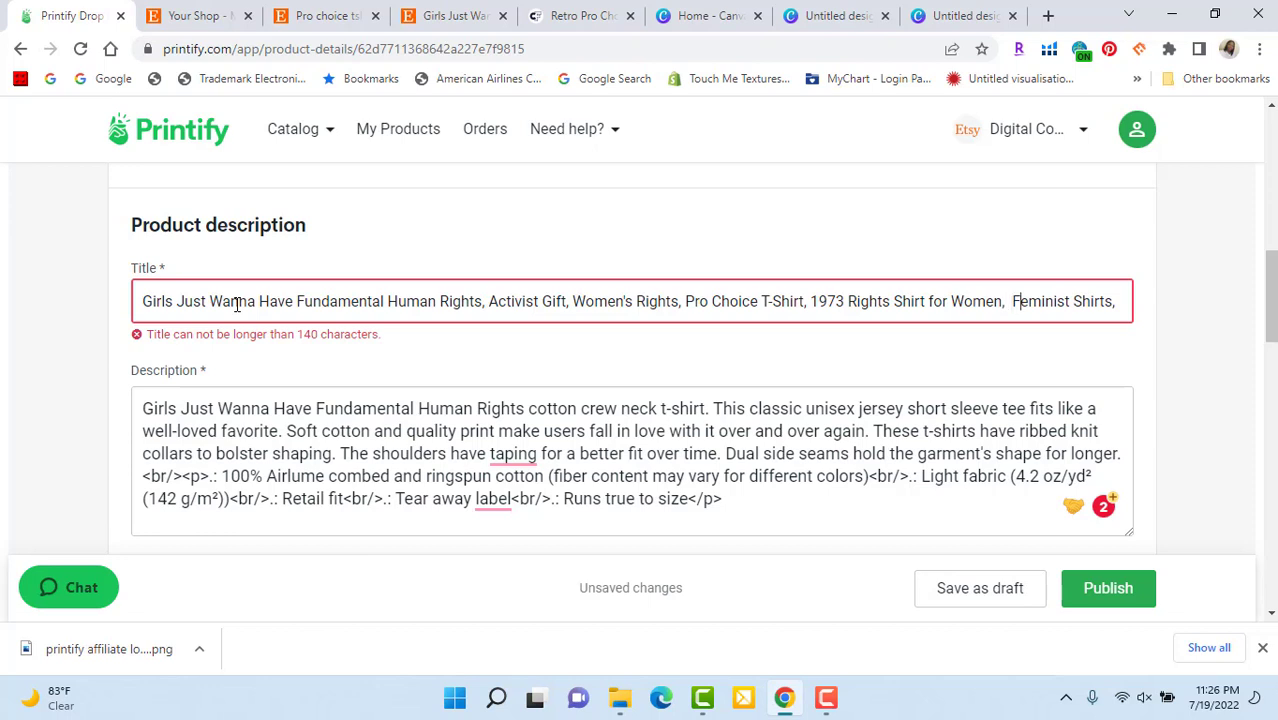
Step: Delete "Jersey Short Sleeve Tee" from the end of the product title
{"action": "type", "text": "Jersey Short Sleeve Tee"}
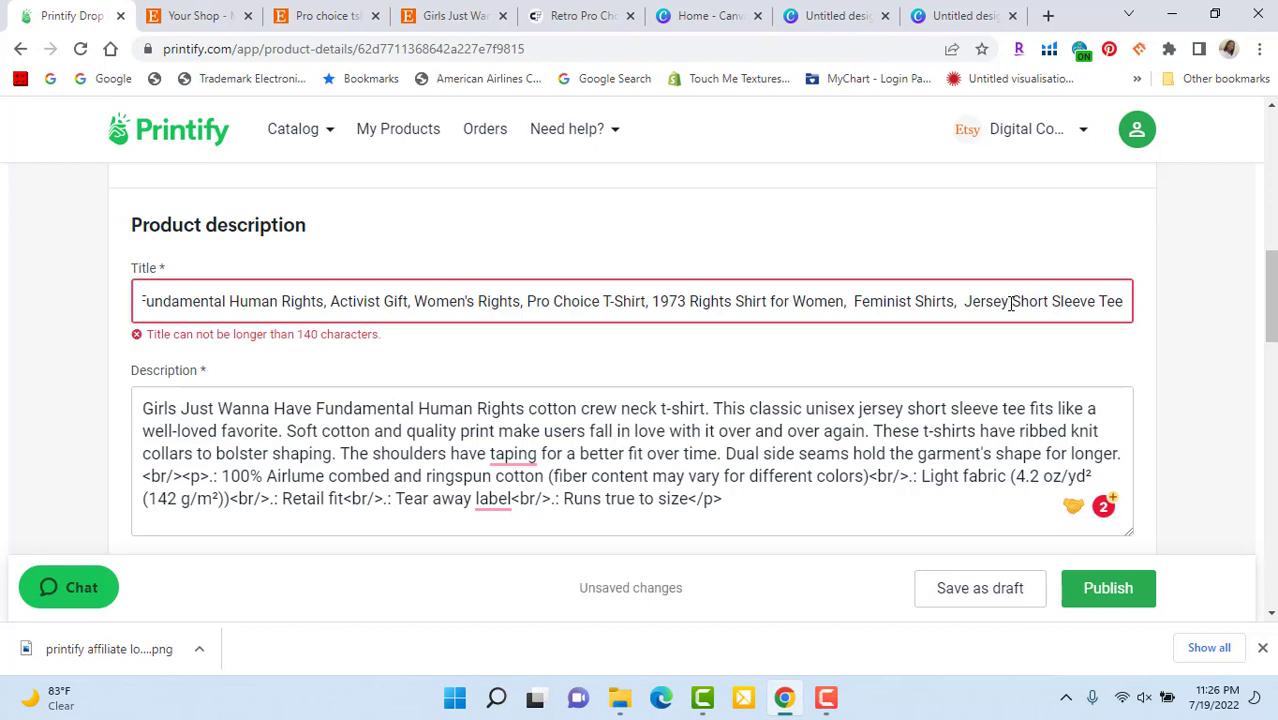
{"action": "key", "text": "BackSpace"}
{"action": "key", "text": "BackSpace"}
{"action": "key", "text": "BackSpace"}
{"action": "key", "text": "BackSpace"}
{"action": "key", "text": "BackSpace"}
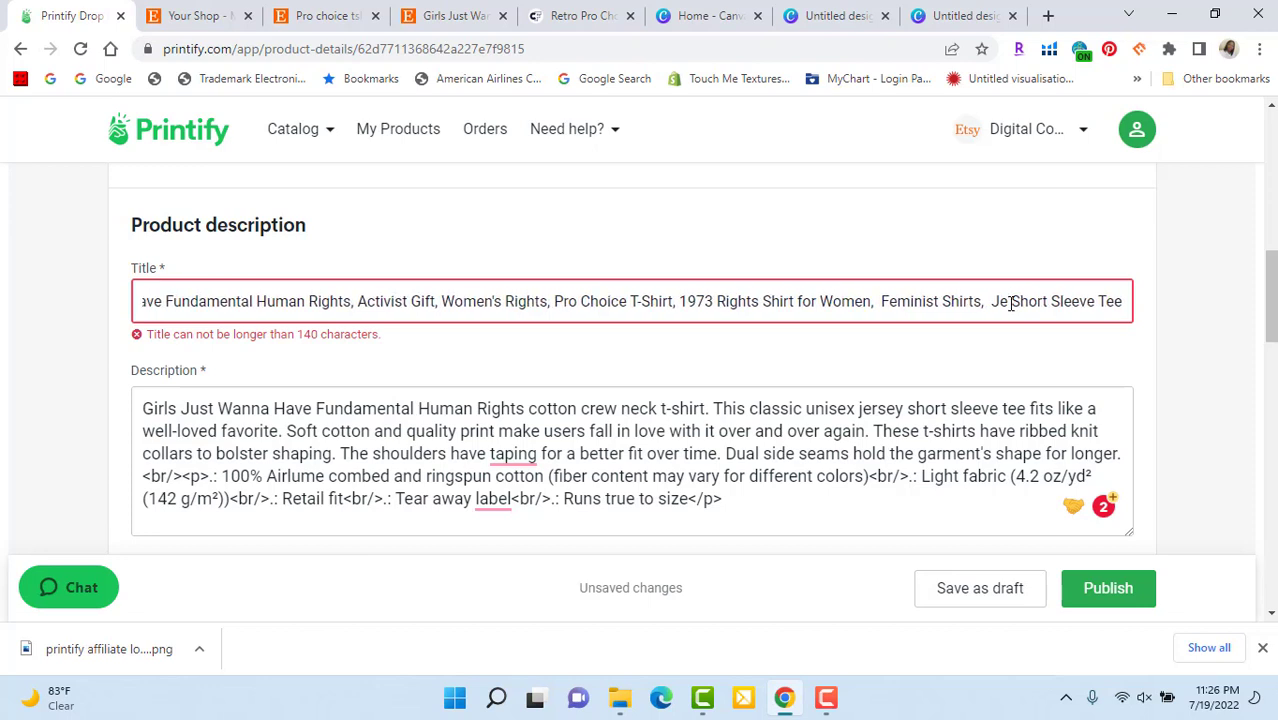
{"action": "key", "text": "BackSpace"}
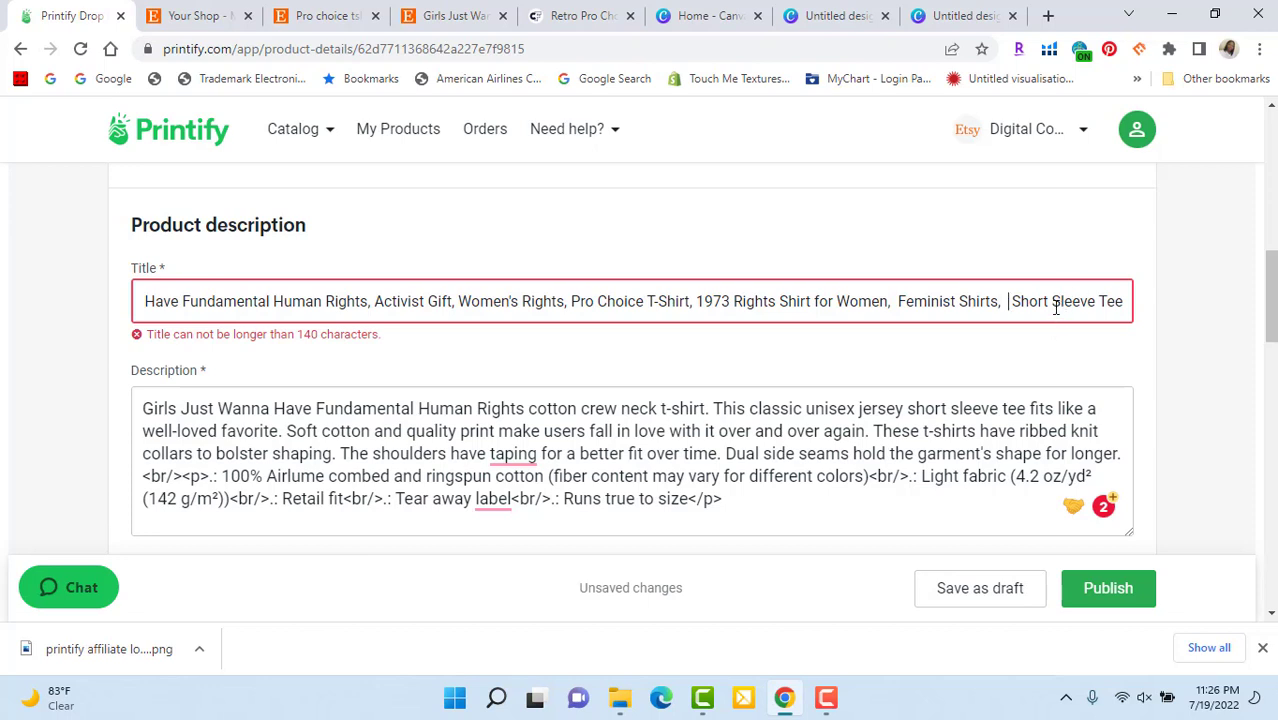
{"action": "key", "text": "BackSpace"}
{"action": "key", "text": "BackSpace"}
{"action": "key", "text": "BackSpace"}
{"action": "key", "text": "BackSpace"}
{"action": "key", "text": "BackSpace"}
{"action": "key", "text": "BackSpace"}
{"action": "key", "text": "BackSpace"}
{"action": "key", "text": "BackSpace"}
{"action": "key", "text": "BackSpace"}
{"action": "key", "text": "BackSpace"}
{"action": "key", "text": "BackSpace"}
{"action": "key", "text": "BackSpace"}
{"action": "key", "text": "BackSpace"}
{"action": "key", "text": "BackSpace"}
{"action": "key", "text": "BackSpace"}
{"action": "key", "text": "BackSpace"}
{"action": "key", "text": "BackSpace"}
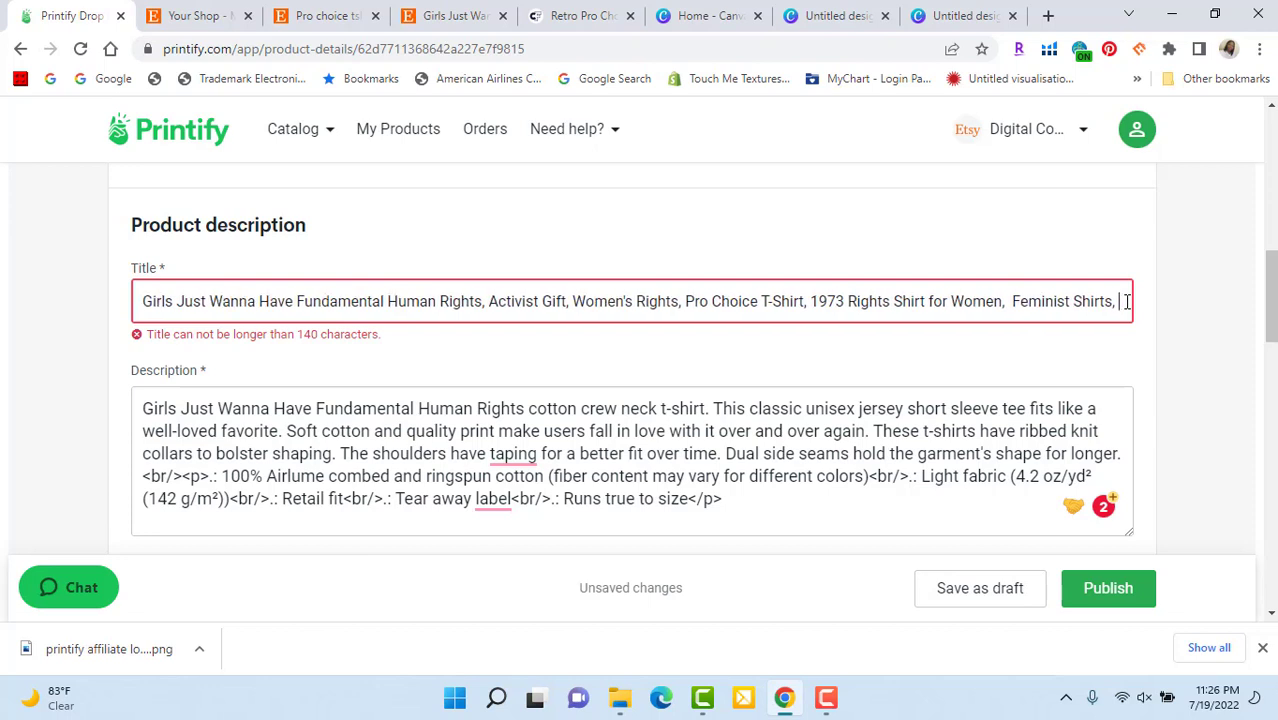
Step: Replace "Shirts," at the end of the title with "Top" and remove the extra space before "Feminist"
{"action": "left_click", "coordinate": [152, 420]}
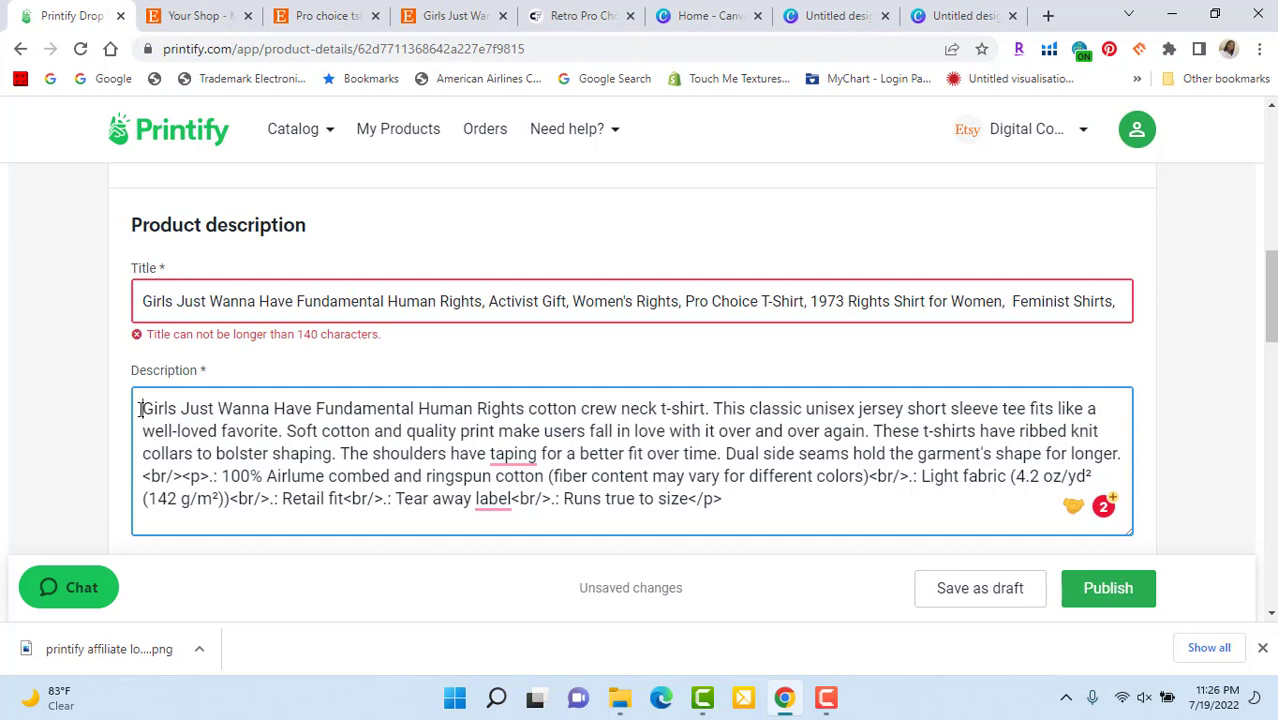
{"action": "left_click", "coordinate": [140, 408]}
{"action": "left_click", "coordinate": [1122, 306]}
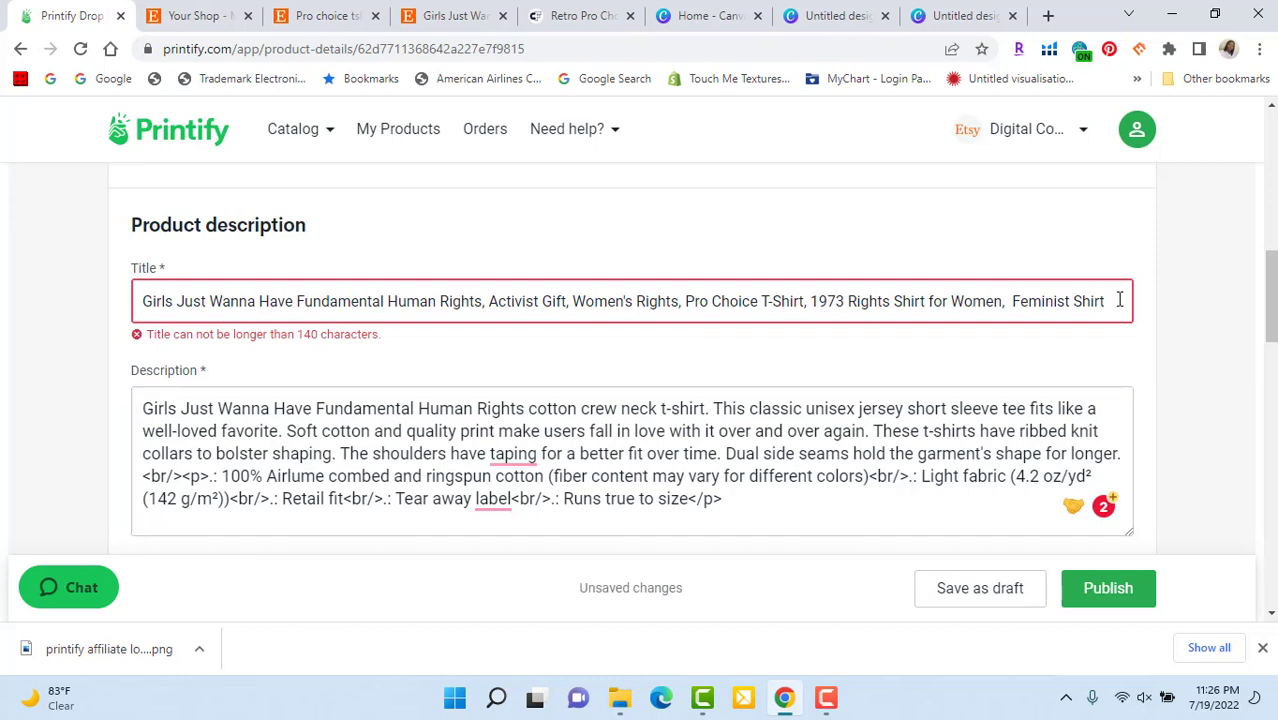
{"action": "key", "text": "BackSpace"}
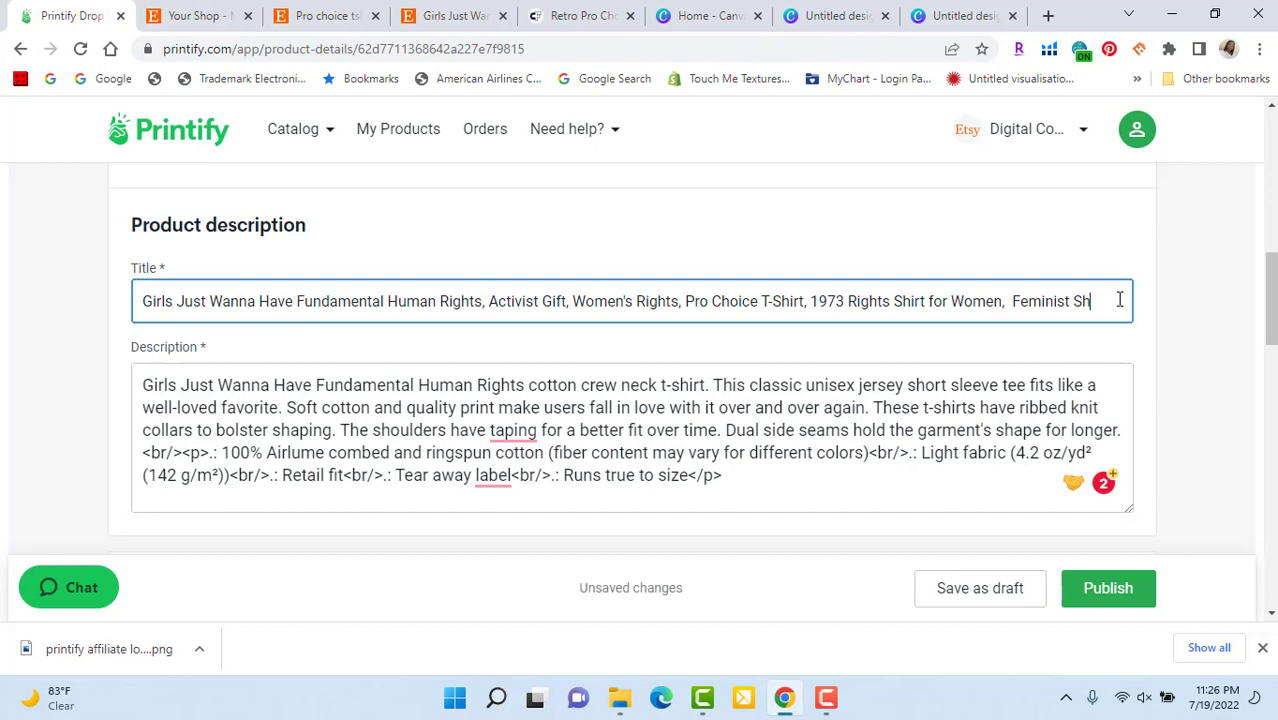
{"action": "type", "text": "Top"}
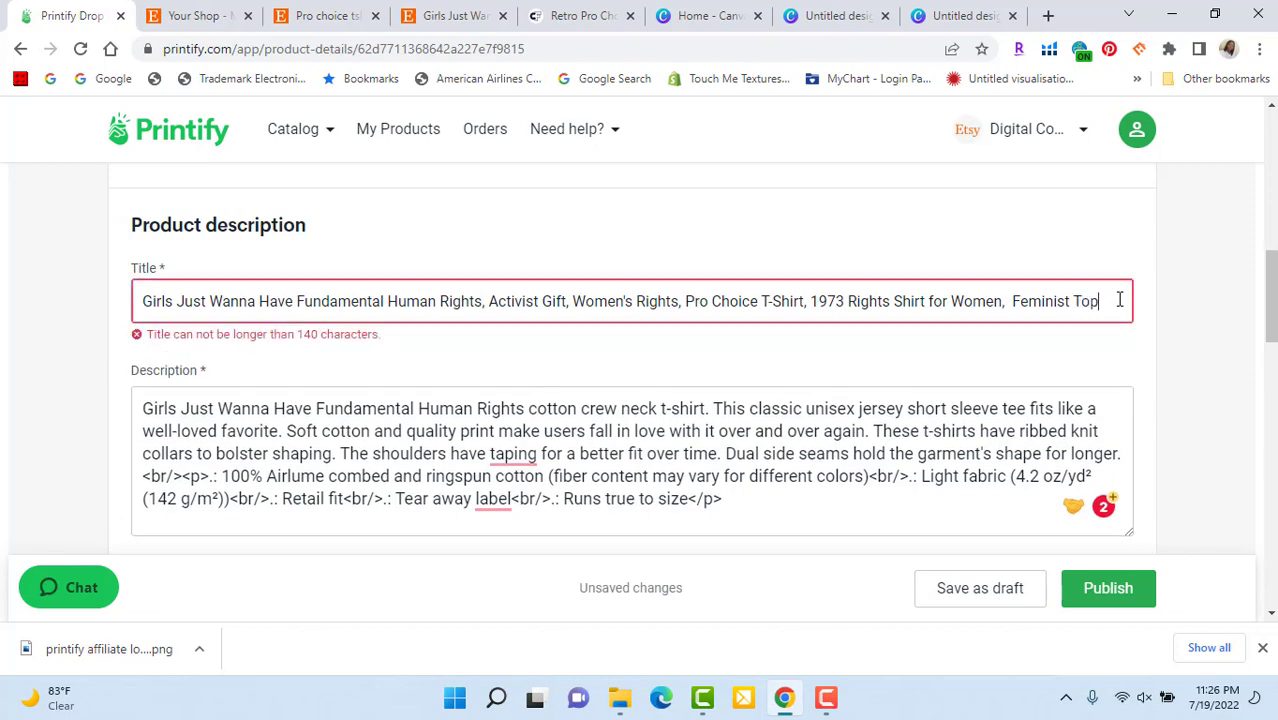
{"action": "left_click", "coordinate": [1013, 301]}
{"action": "key", "text": "BackSpace"}
{"action": "left_click", "coordinate": [1118, 204]}
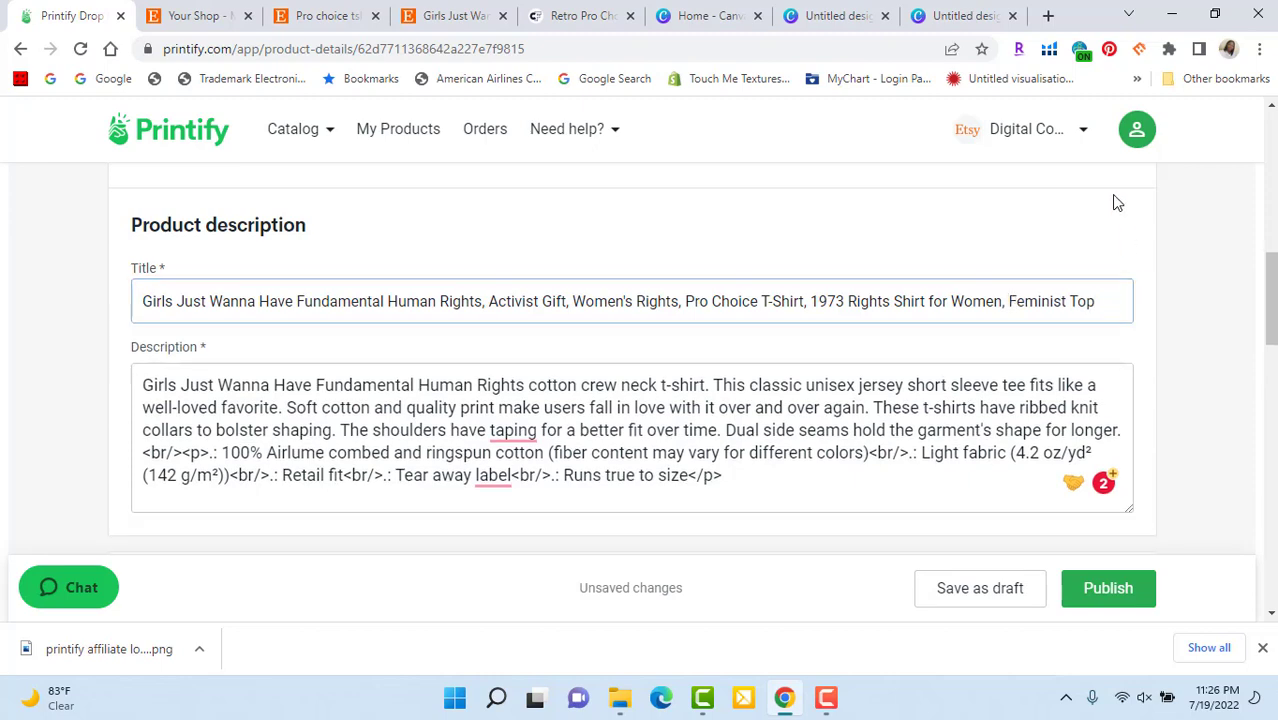
Step: Set the profit margin of all product variants to 65%
{"action": "left_click_drag", "start_coordinate": [1270, 298], "coordinate": [1272, 386]}
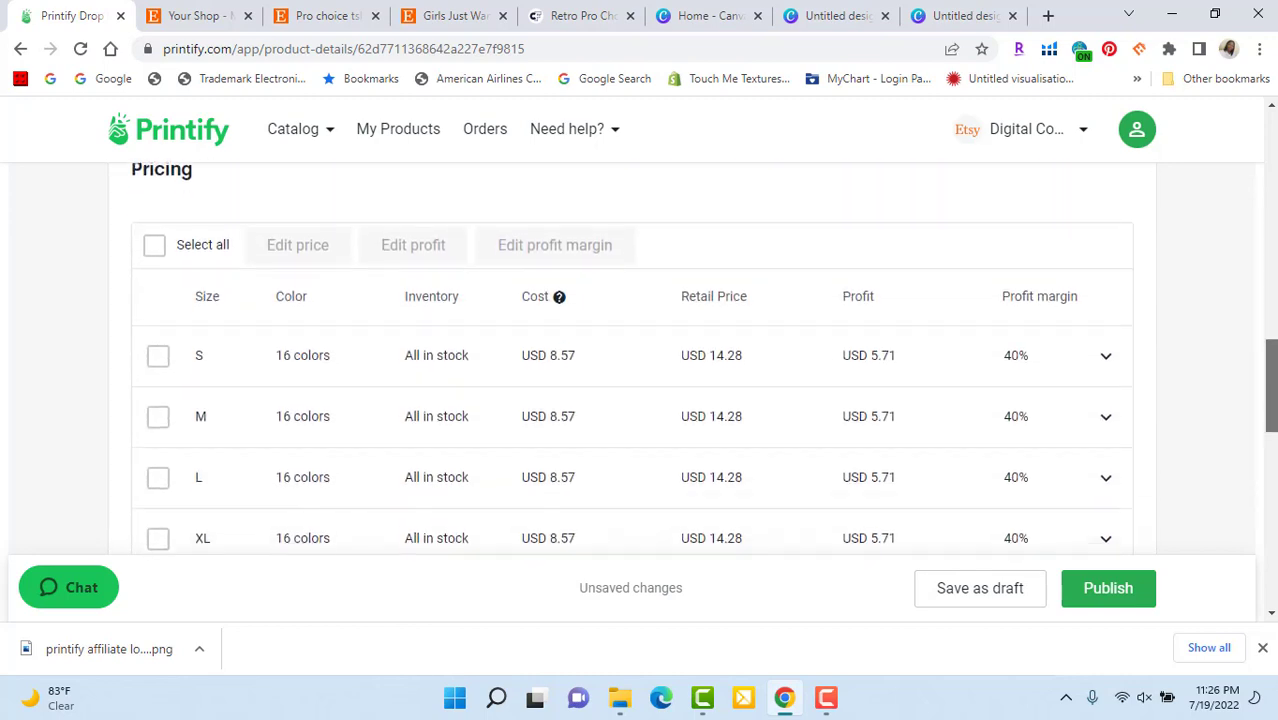
{"action": "left_click", "coordinate": [157, 245]}
{"action": "left_click", "coordinate": [588, 242]}
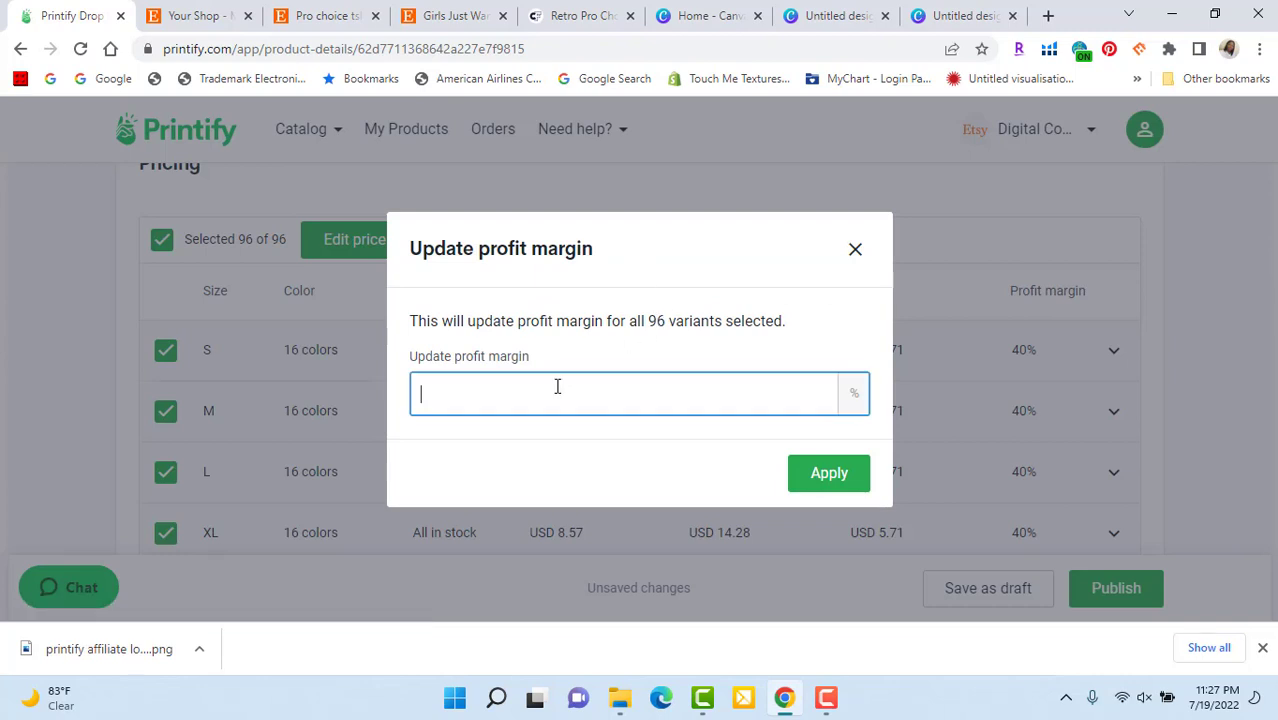
{"action": "type", "text": "65"}
{"action": "left_click", "coordinate": [831, 485]}
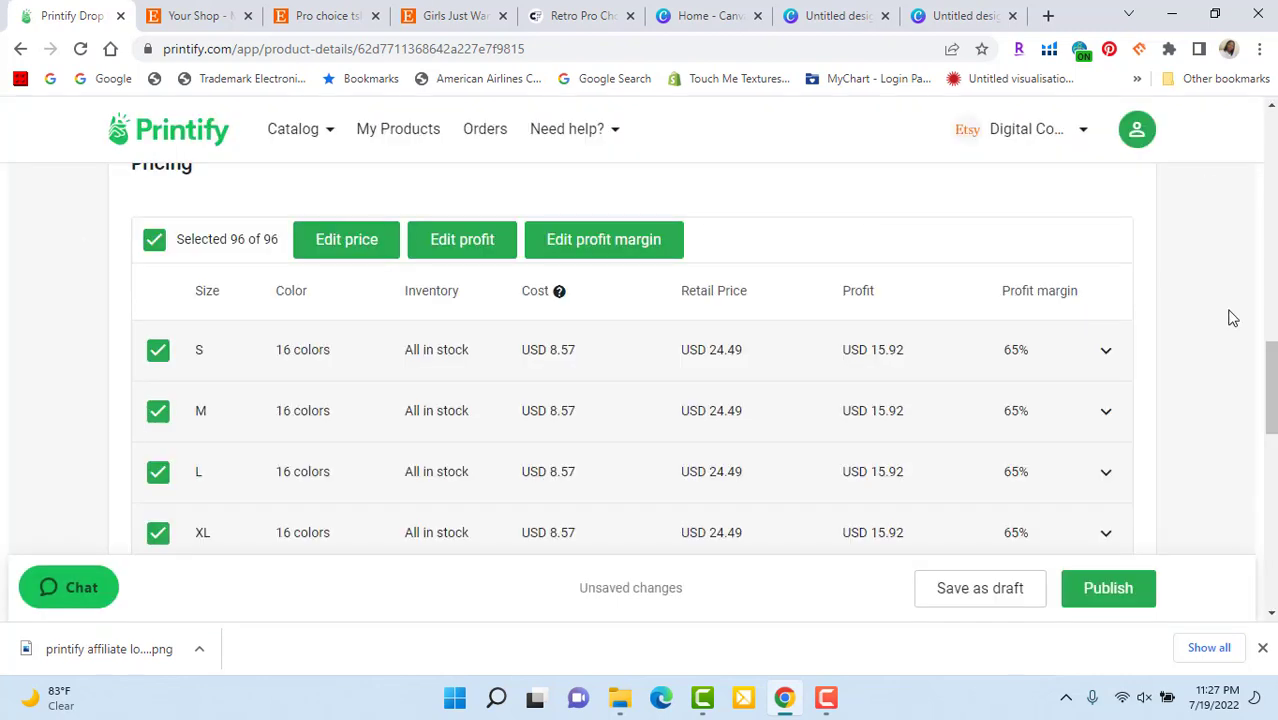
Step: Publish the product to the Etsy shop and check its status in the product list
{"action": "left_click_drag", "start_coordinate": [1273, 408], "coordinate": [1273, 596]}
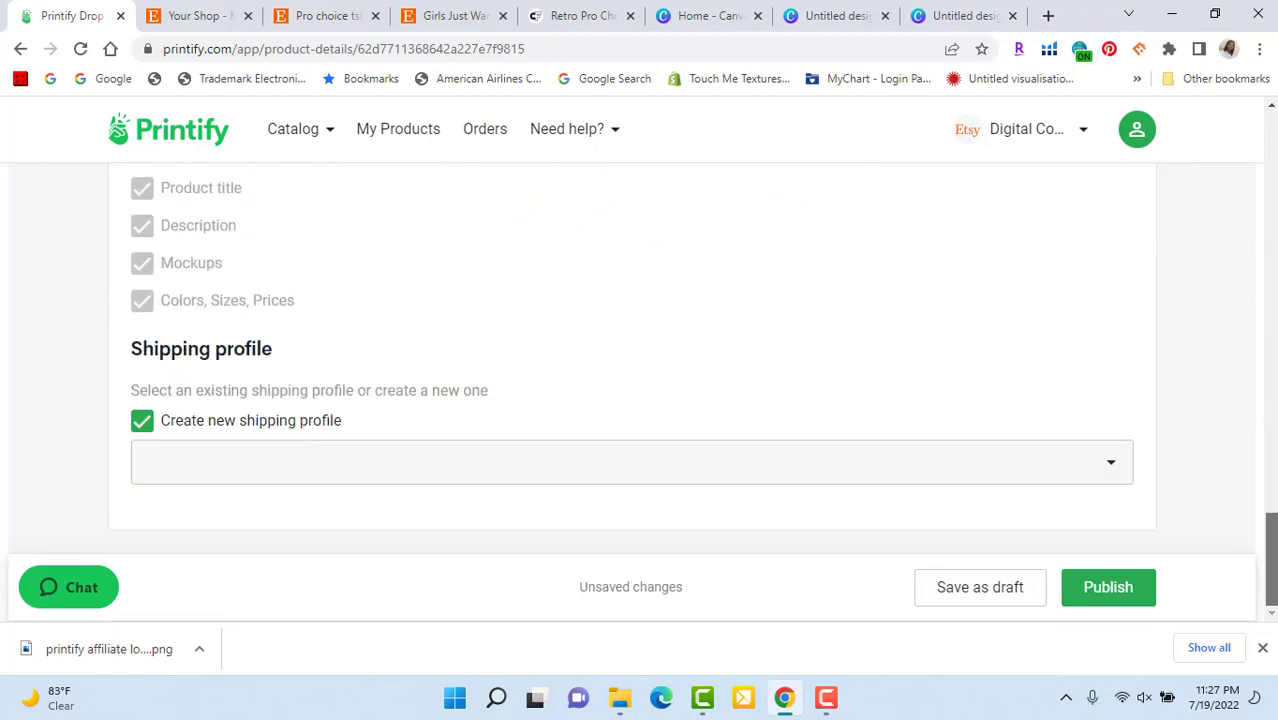
{"action": "left_click", "coordinate": [1104, 599]}
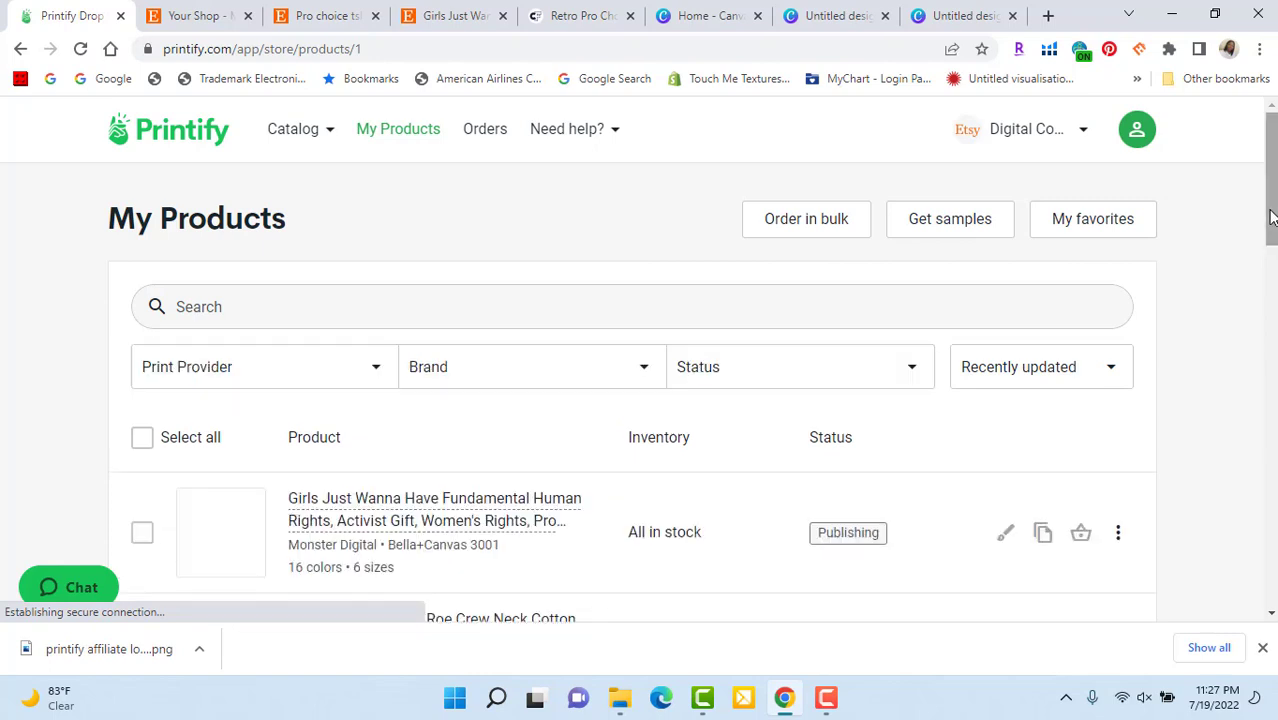
{"action": "left_click_drag", "start_coordinate": [1272, 218], "coordinate": [1272, 281]}
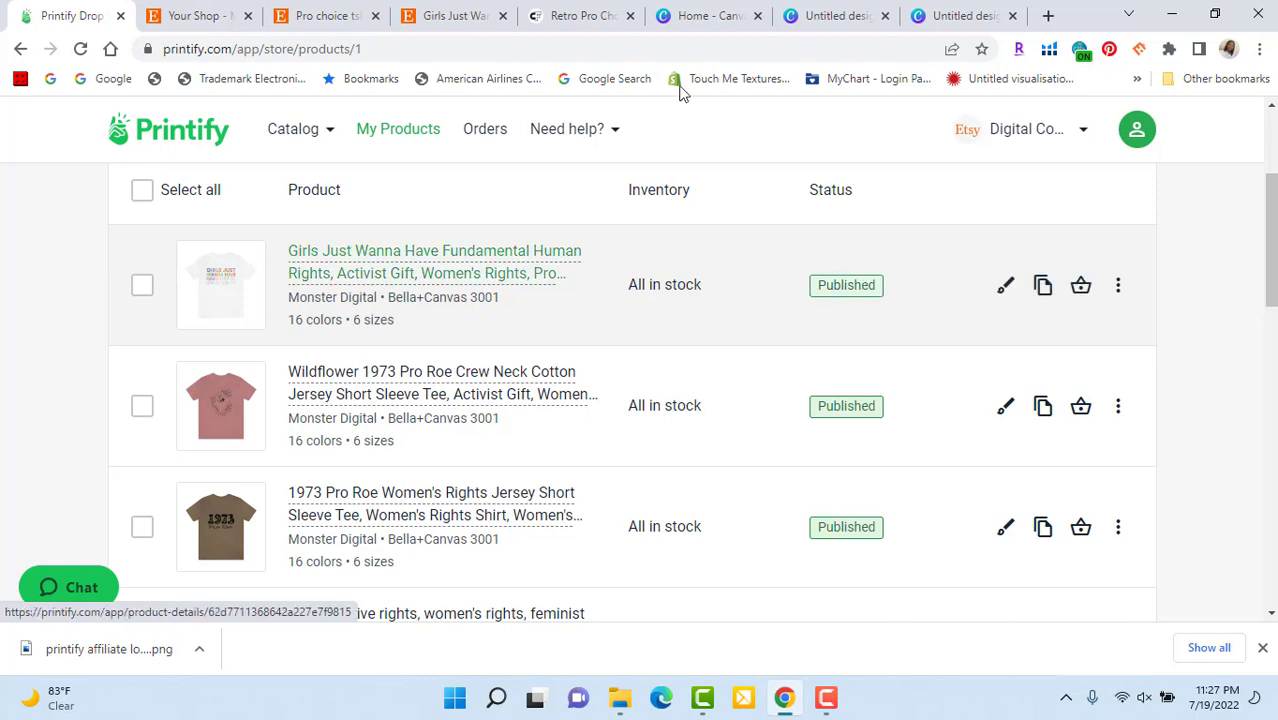
Step: Switch to the Etsy Shop Manager listings and reload them to bring in the newly published T-shirt
{"action": "left_click", "coordinate": [190, 16]}
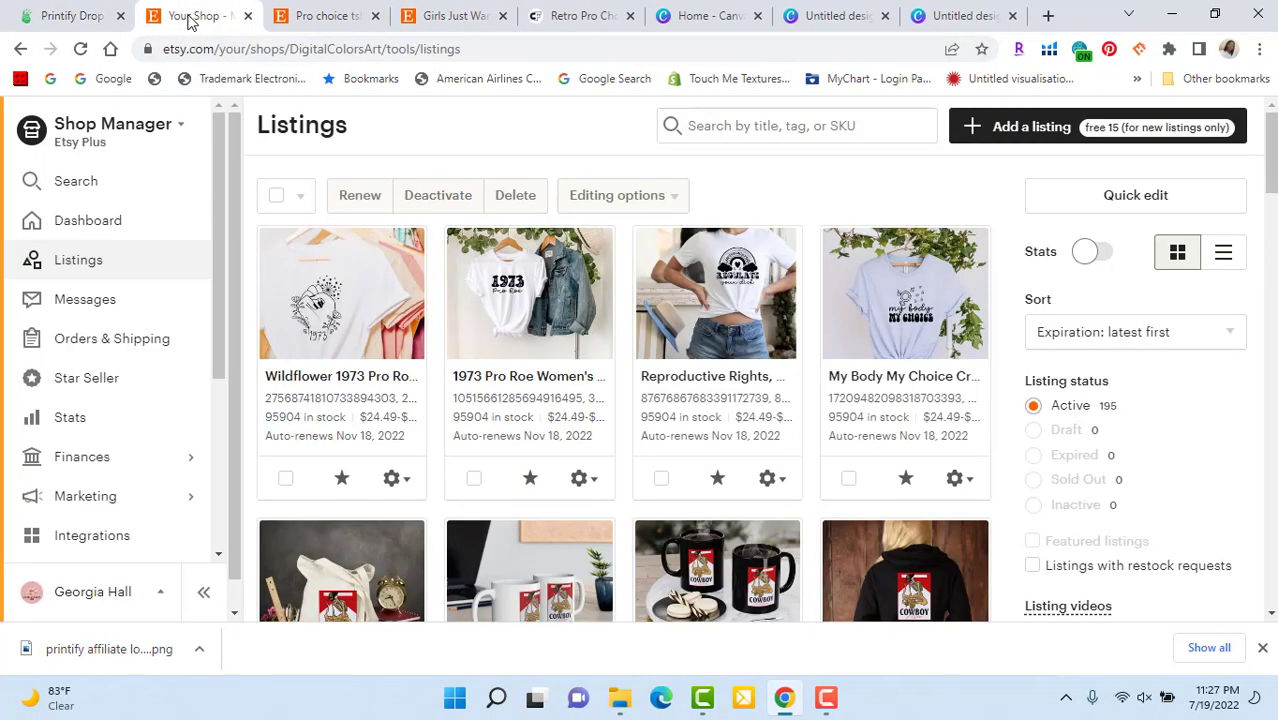
{"action": "right_click", "coordinate": [190, 16]}
{"action": "left_click", "coordinate": [240, 133]}
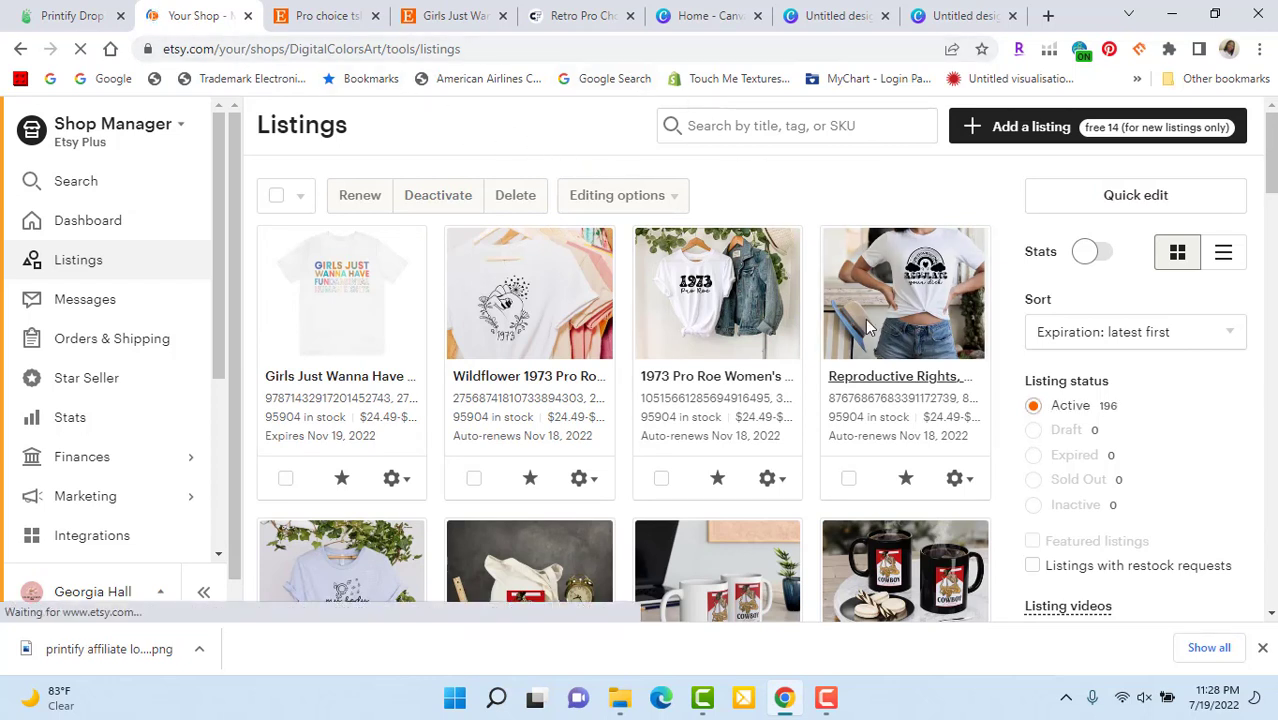
Step: Open the "Girls Just Wanna Have Fundamental Human Rights" listing and delete the black T-shirt photo and the dark one after it
{"action": "left_click", "coordinate": [338, 385]}
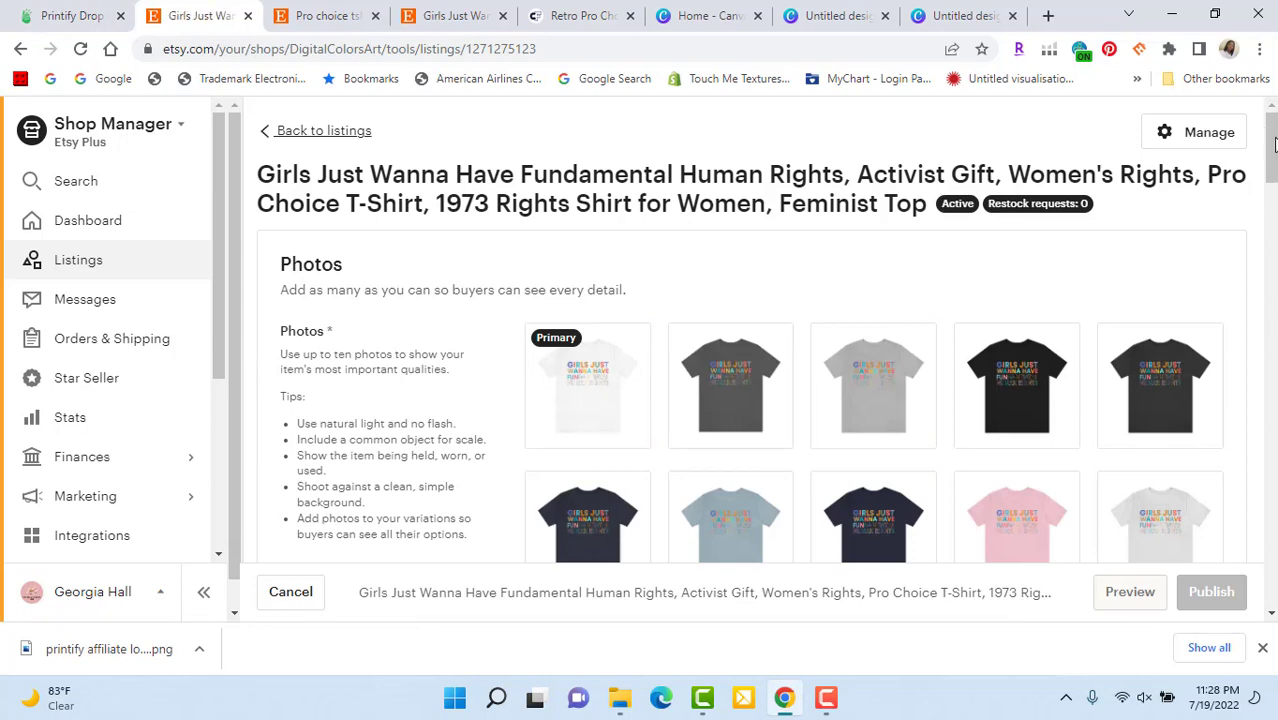
{"action": "scroll", "coordinate": [1274, 145], "scroll_direction": "down", "scroll_amount": 3}
{"action": "scroll", "coordinate": [1274, 145], "scroll_direction": "up", "scroll_amount": 1}
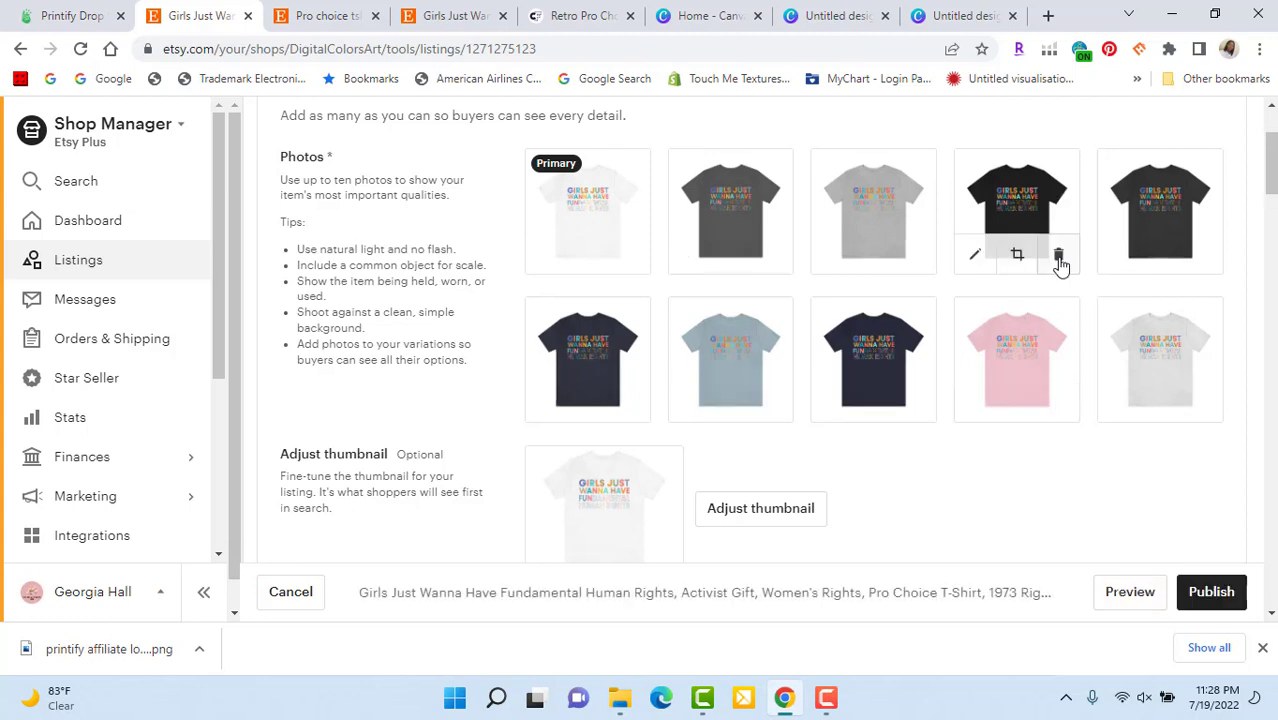
{"action": "left_click", "coordinate": [1059, 257]}
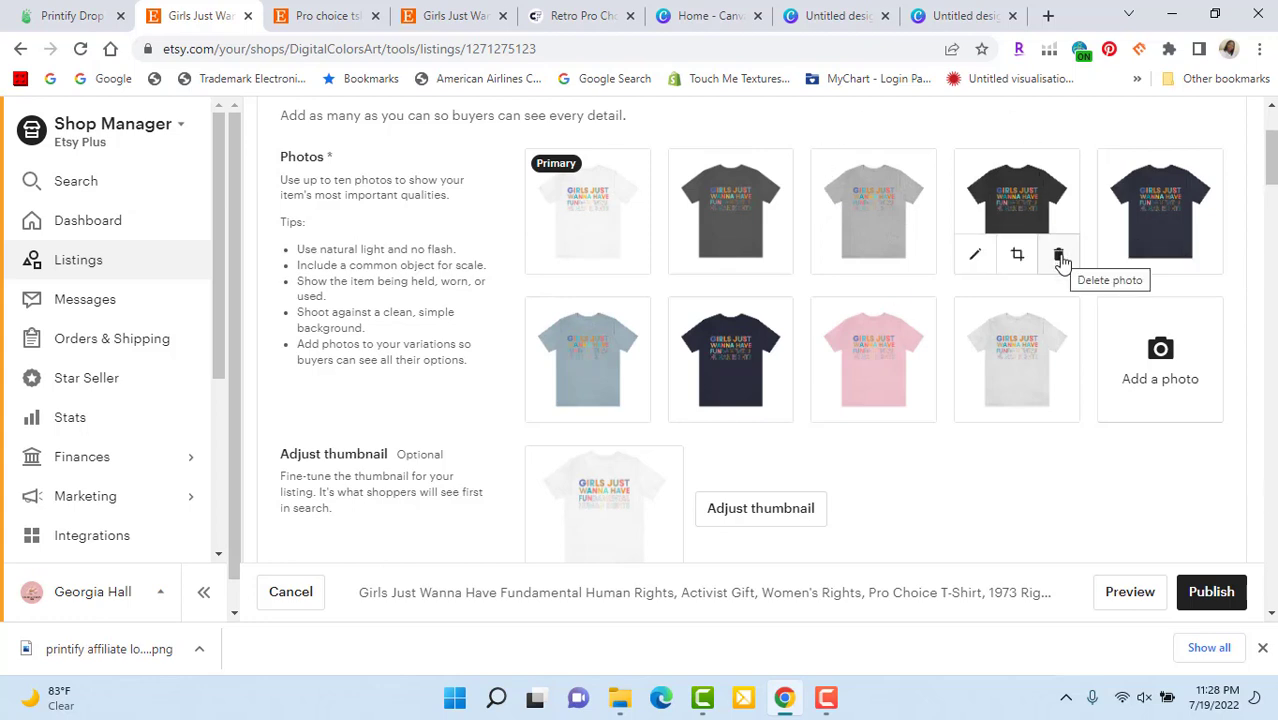
{"action": "left_click", "coordinate": [1060, 258]}
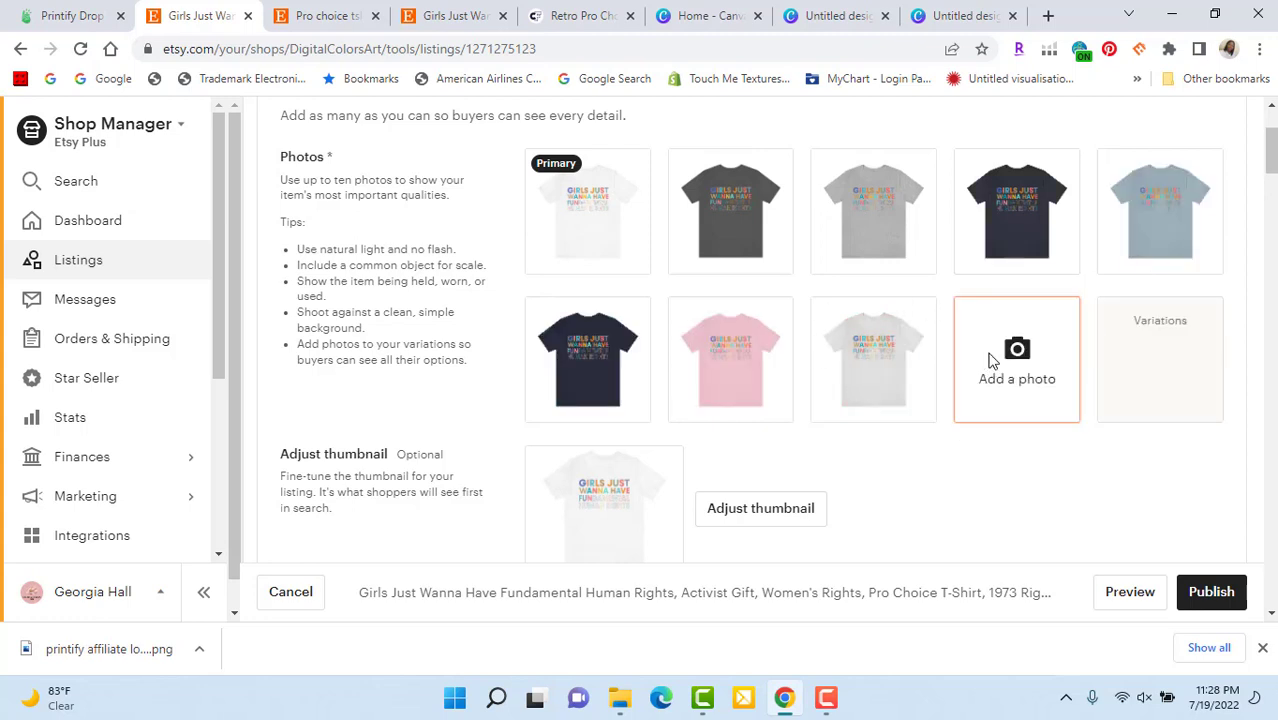
Step: Add mockup images 1 and 2 from the "fundamental rights" folder in Downloads to the listing photos
{"action": "left_click", "coordinate": [990, 360]}
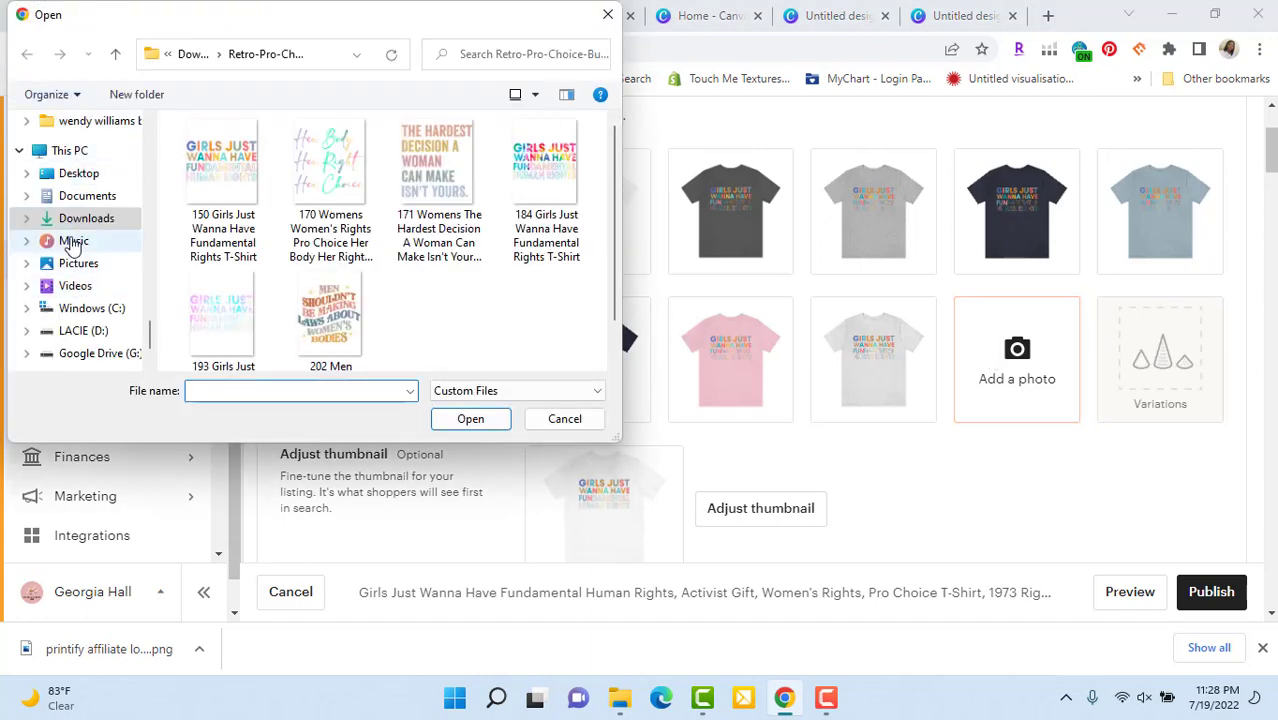
{"action": "left_click", "coordinate": [84, 220]}
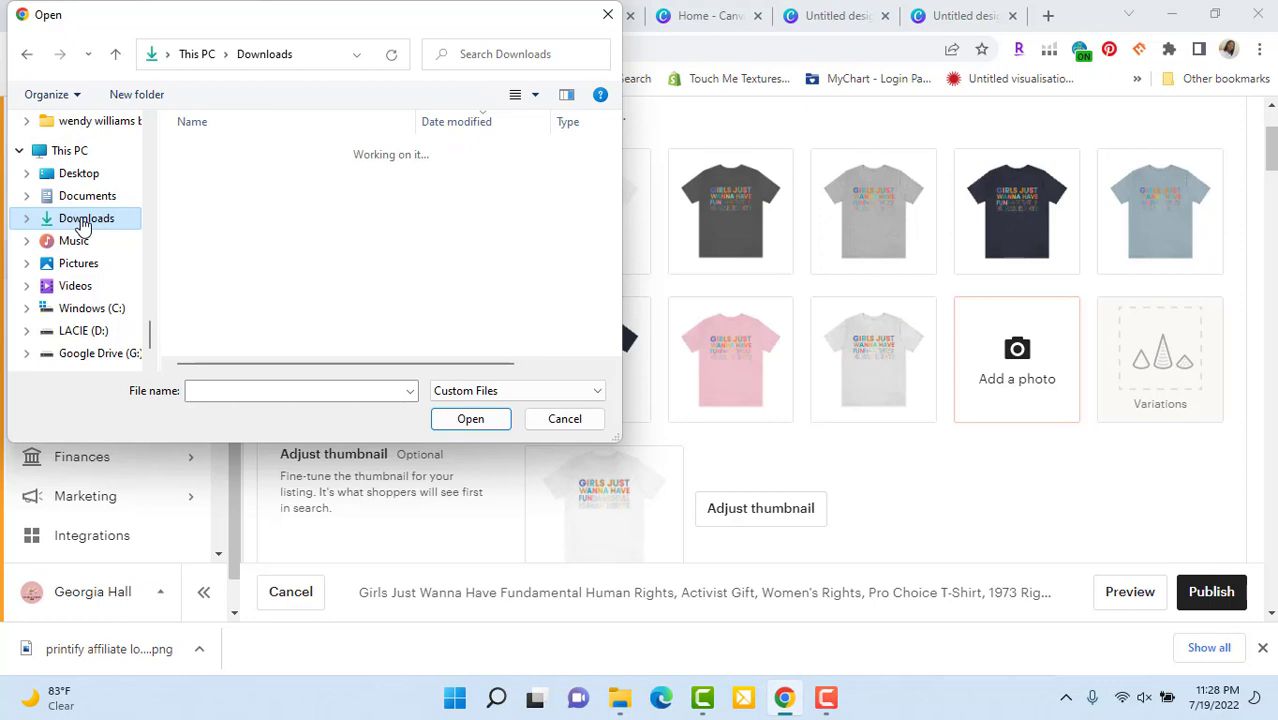
{"action": "left_click", "coordinate": [190, 178]}
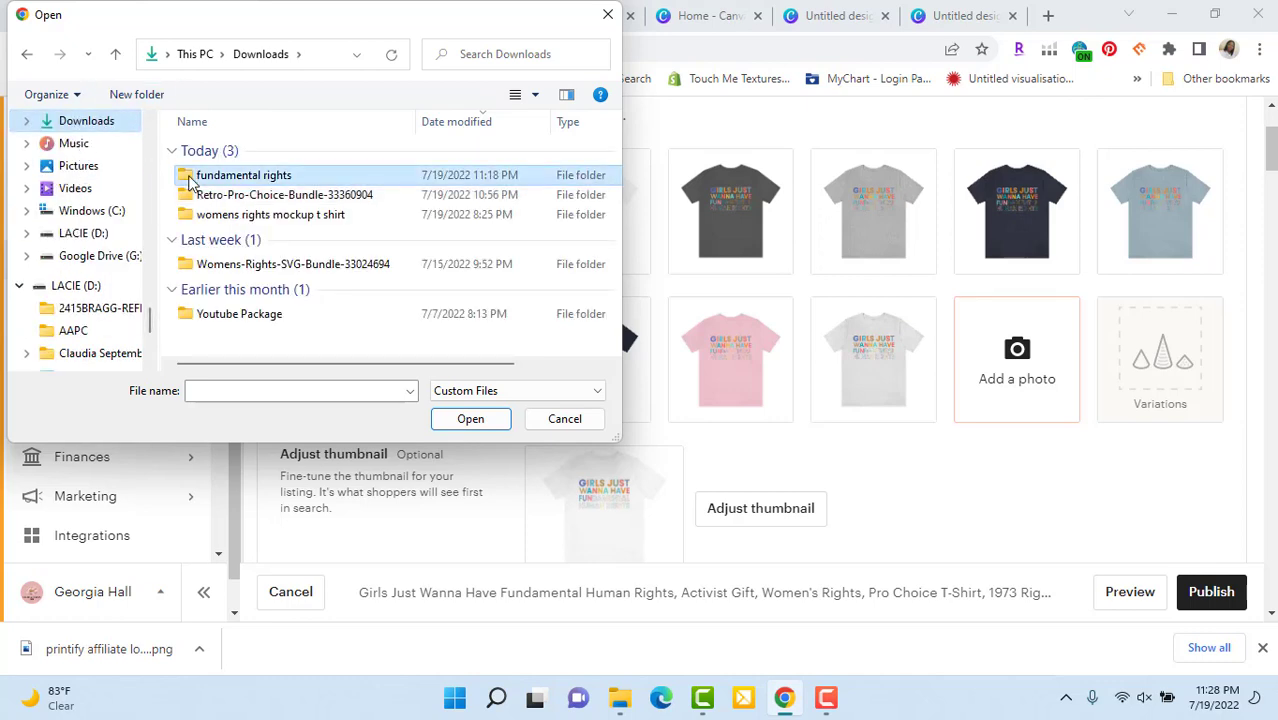
{"action": "double_click", "coordinate": [188, 175]}
{"action": "left_click", "coordinate": [225, 175]}
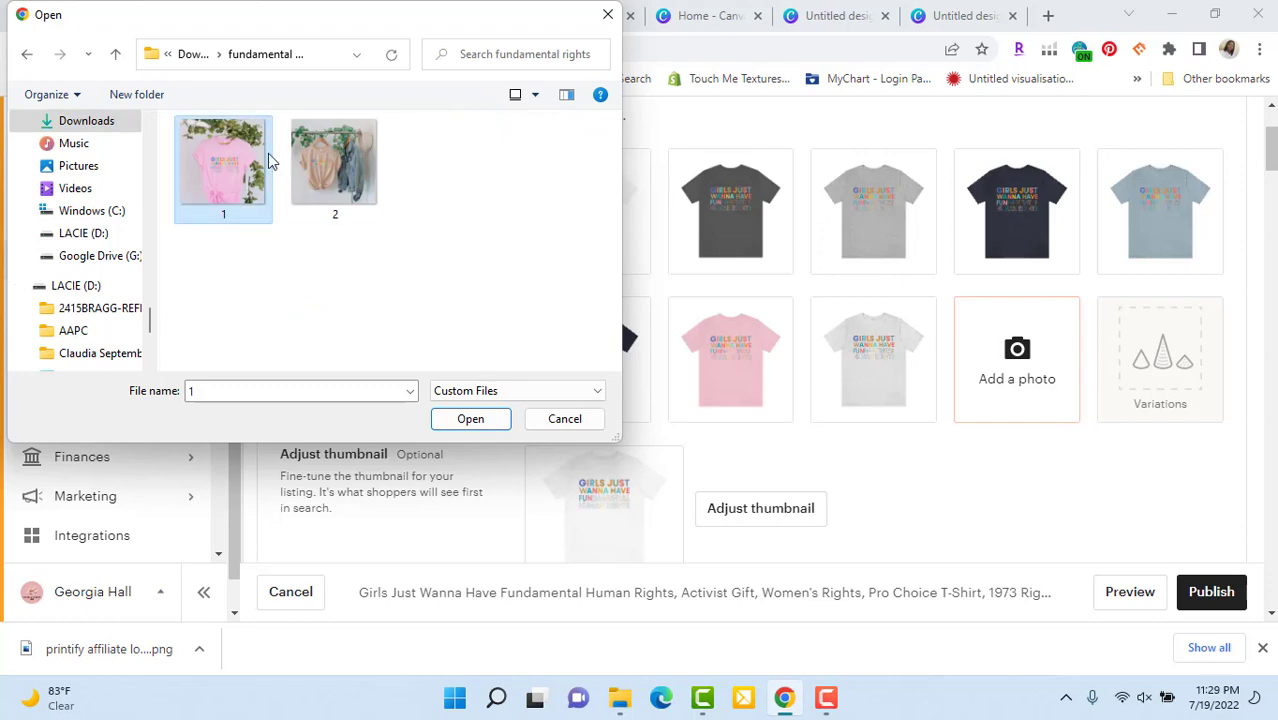
{"action": "left_click", "coordinate": [355, 180], "text": "ctrl"}
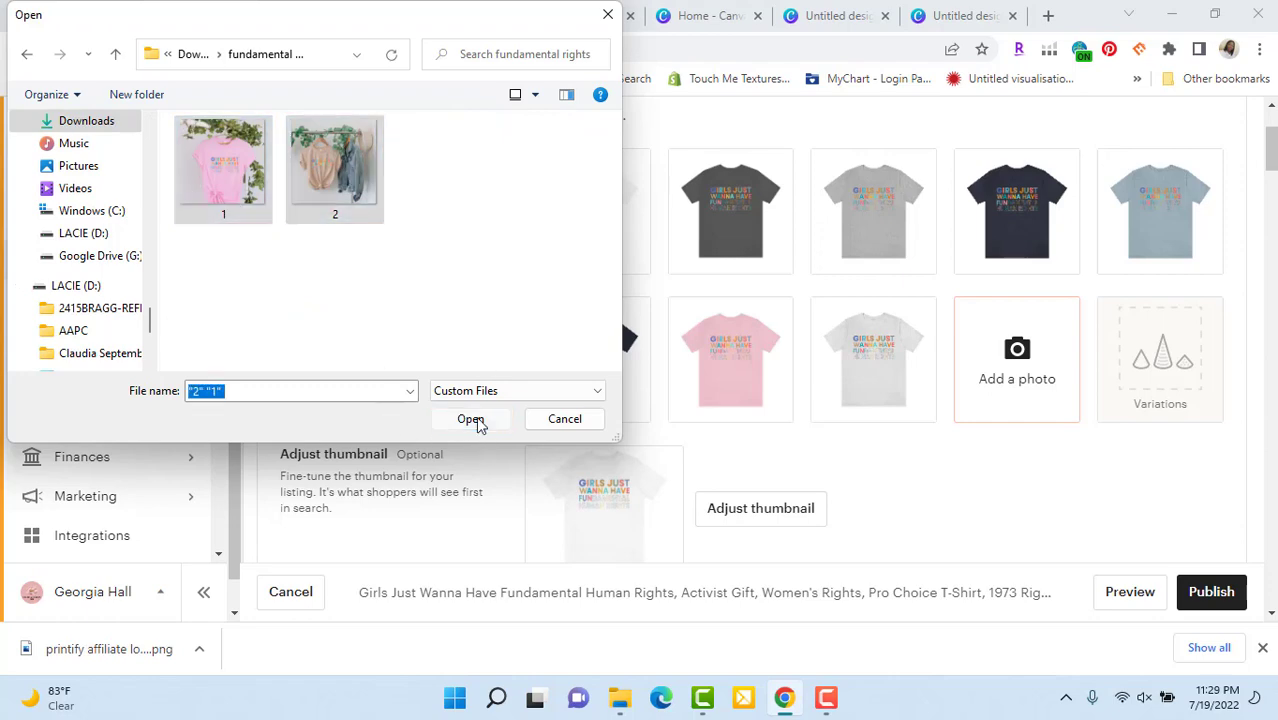
{"action": "left_click", "coordinate": [478, 422]}
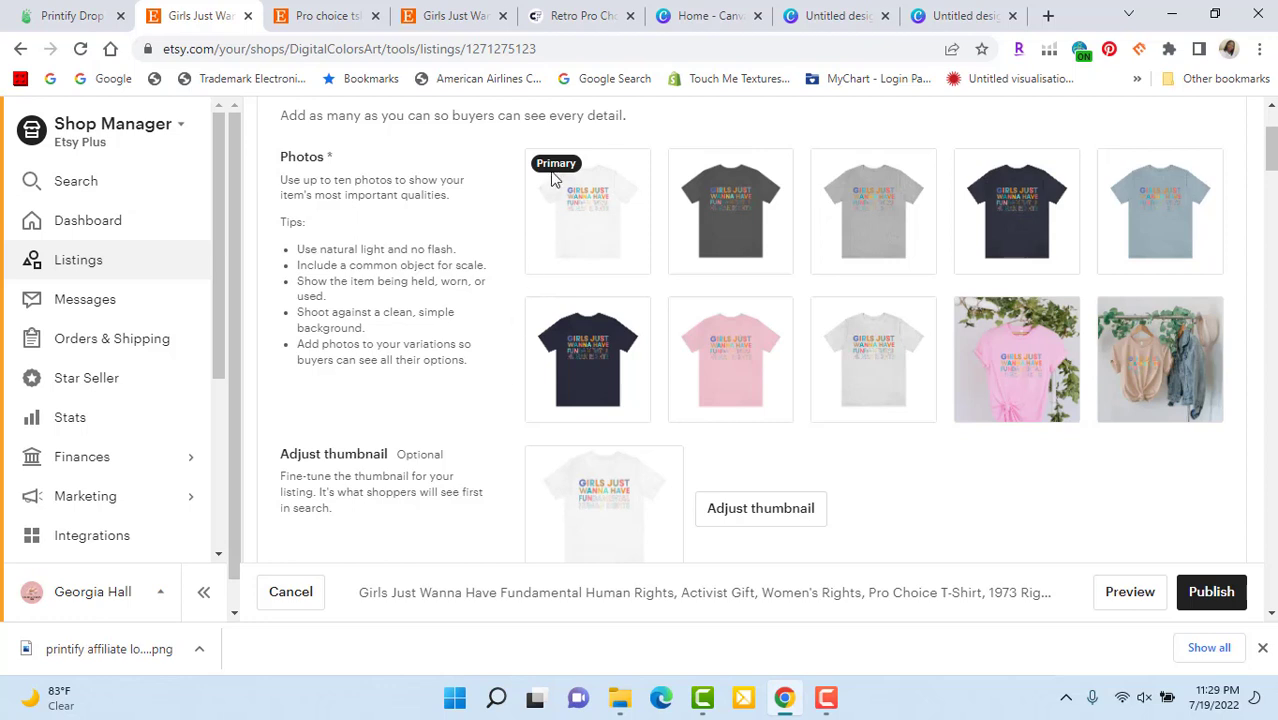
Step: Reorder the photos so the pink mockup is primary, the beige mockup second and the plain pink T-shirt third
{"action": "left_click_drag", "start_coordinate": [1062, 362], "coordinate": [595, 228]}
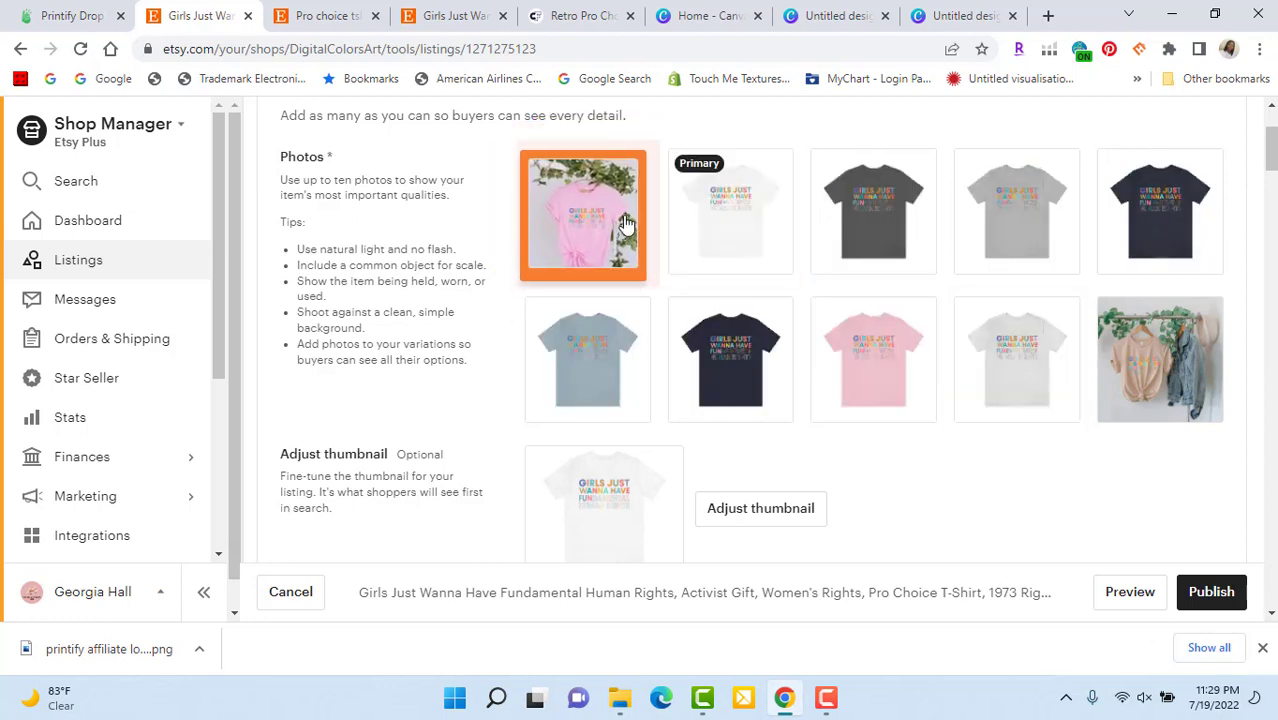
{"action": "left_click_drag", "start_coordinate": [1180, 390], "coordinate": [800, 270]}
{"action": "left_click_drag", "start_coordinate": [1018, 399], "coordinate": [901, 245]}
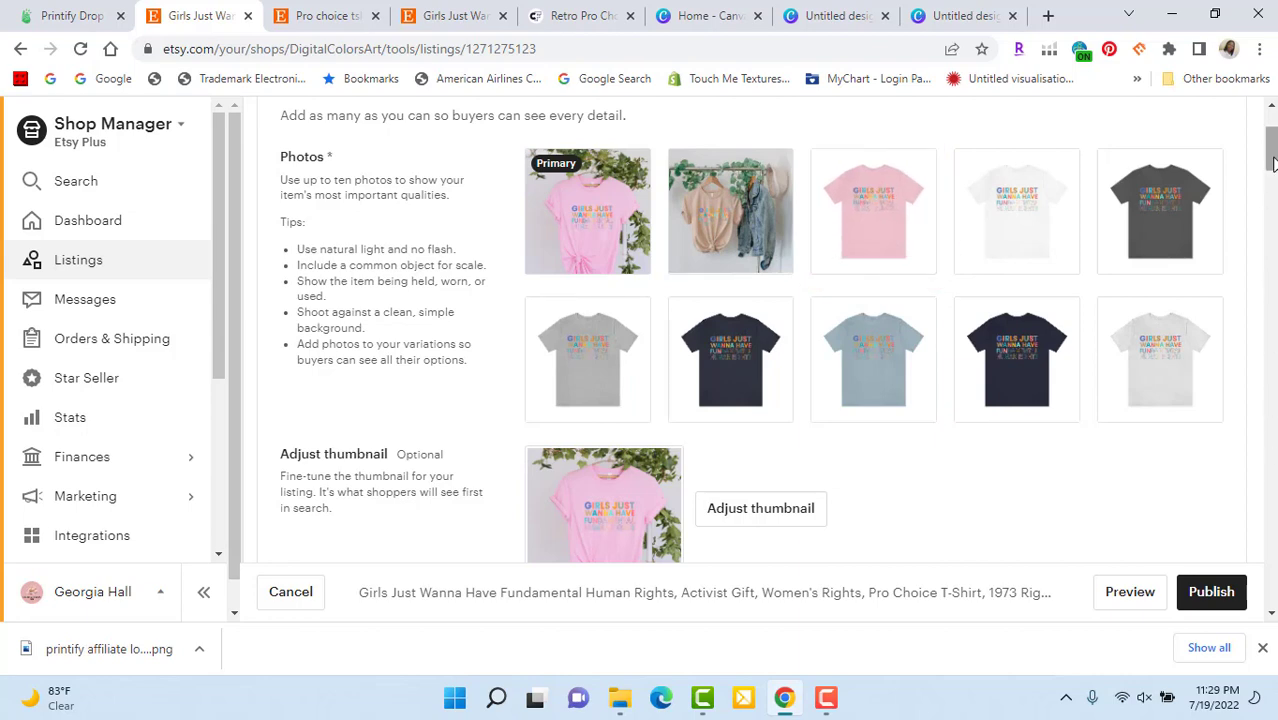
Step: Copy the full title text from the listing details
{"action": "left_click_drag", "start_coordinate": [1272, 160], "coordinate": [1272, 178]}
{"action": "left_click_drag", "start_coordinate": [1272, 183], "coordinate": [1272, 230]}
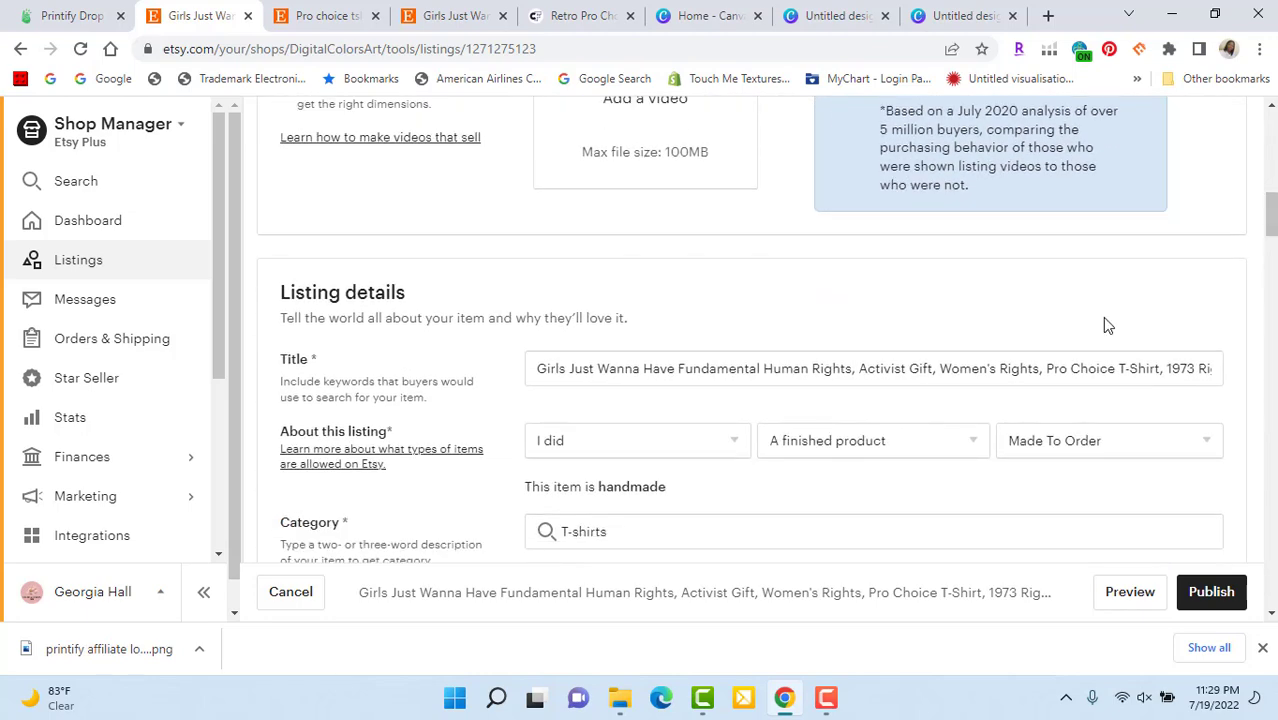
{"action": "triple_click", "coordinate": [858, 368]}
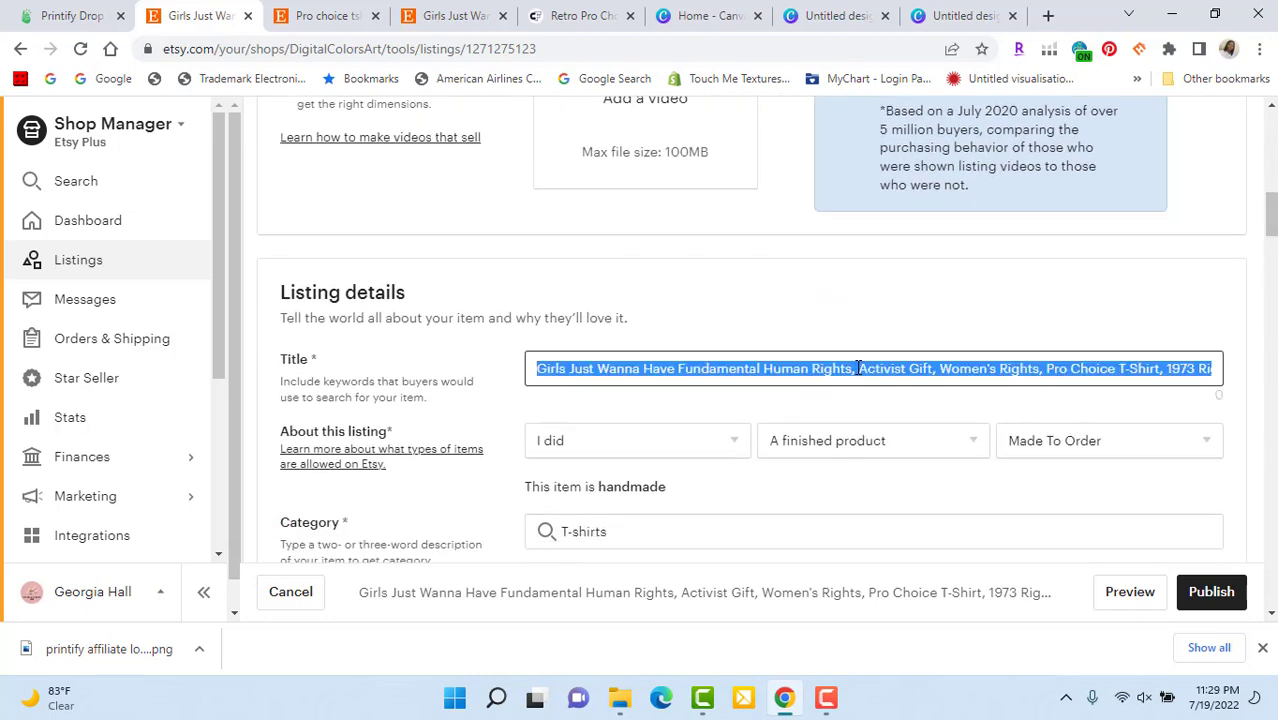
{"action": "left_click", "coordinate": [858, 368]}
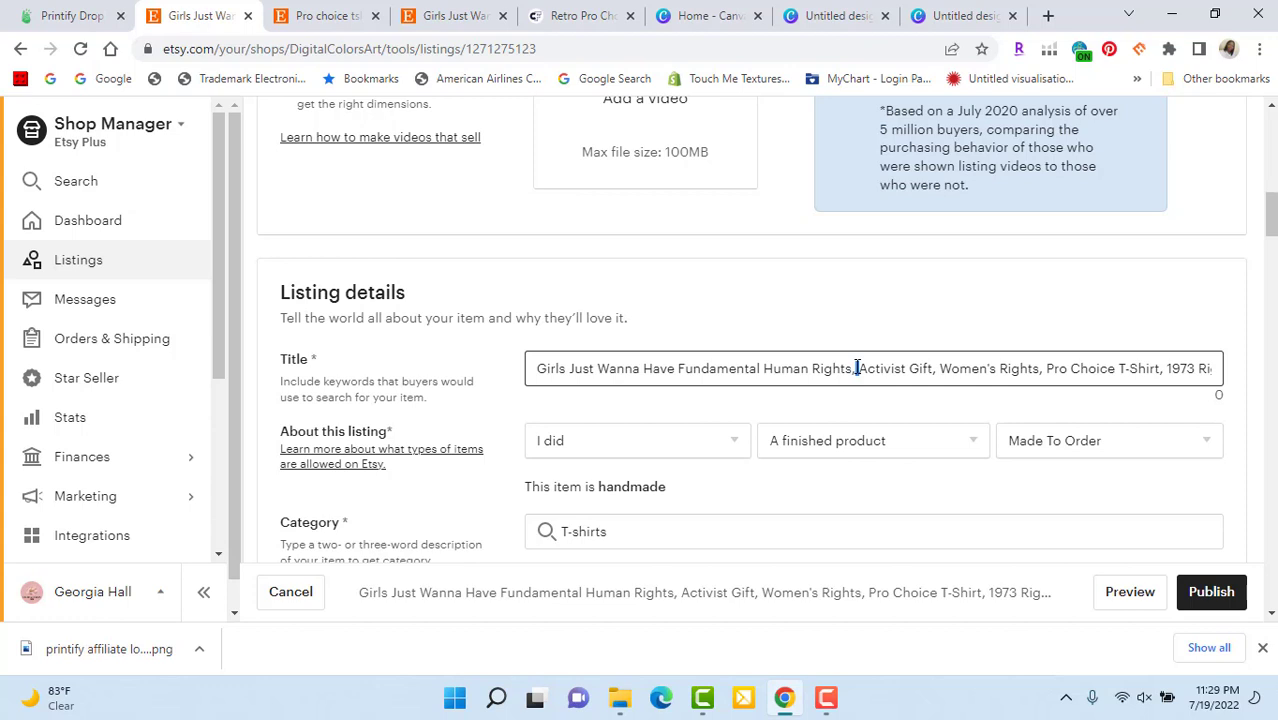
{"action": "right_click", "coordinate": [856, 368]}
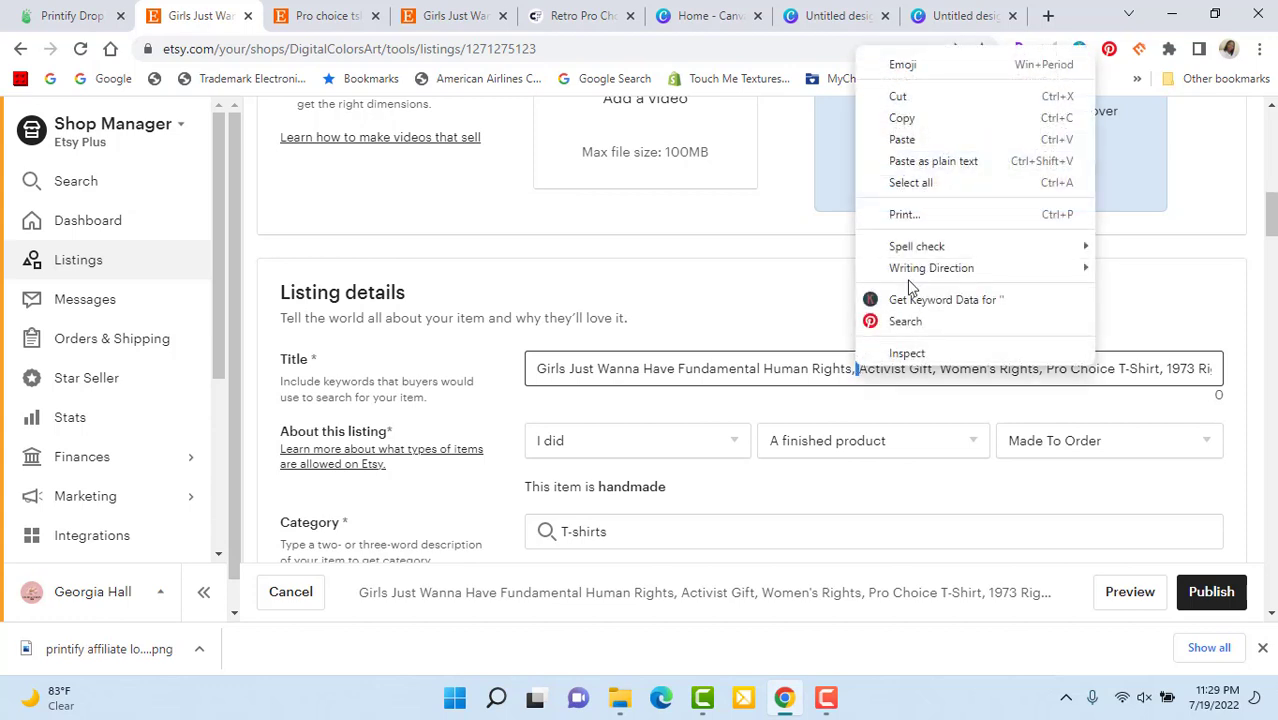
{"action": "left_click", "coordinate": [910, 183]}
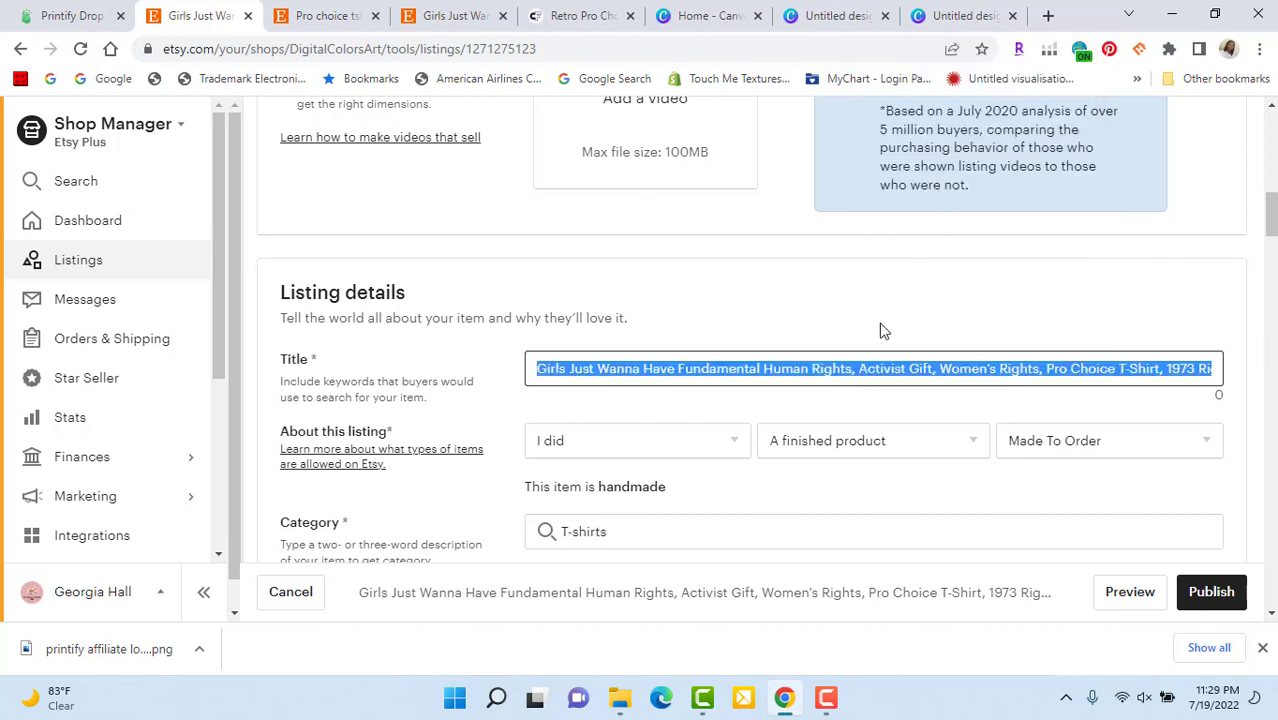
{"action": "right_click", "coordinate": [848, 376]}
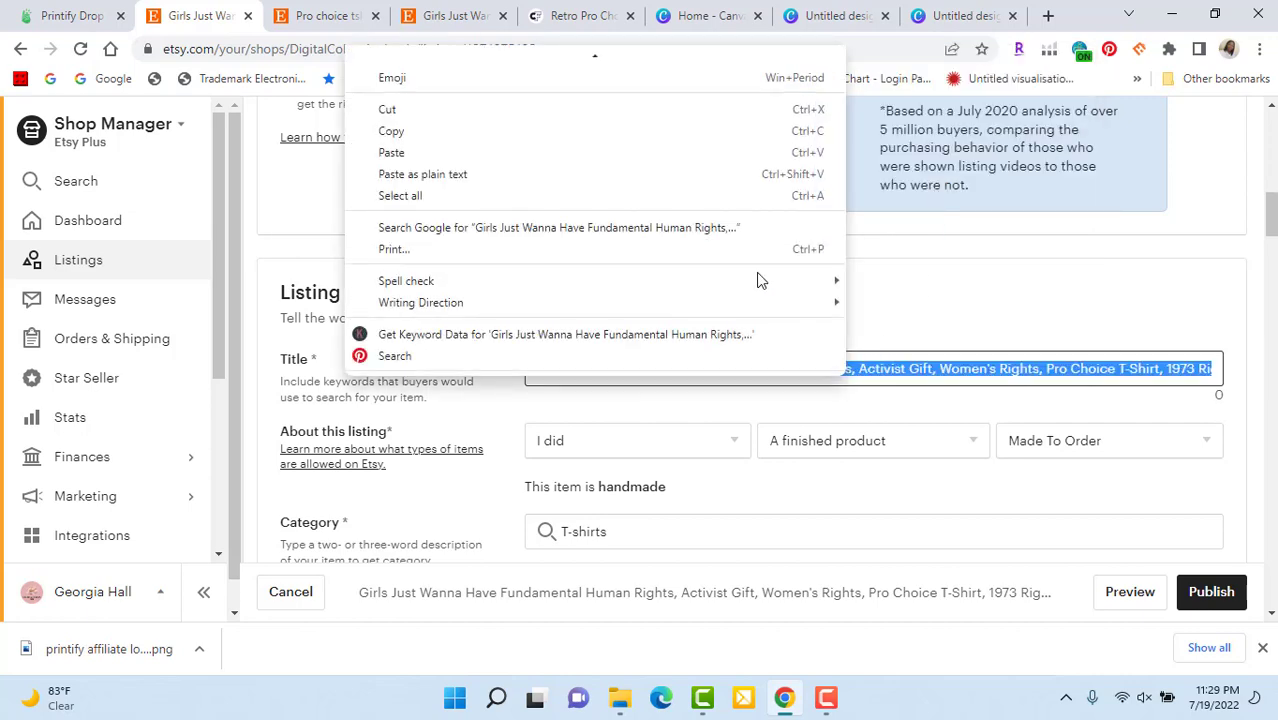
{"action": "left_click", "coordinate": [399, 120]}
Step: Paste the listing title as alt text for the primary pink T-shirt photo and save it
{"action": "left_click_drag", "start_coordinate": [1270, 215], "coordinate": [1271, 145]}
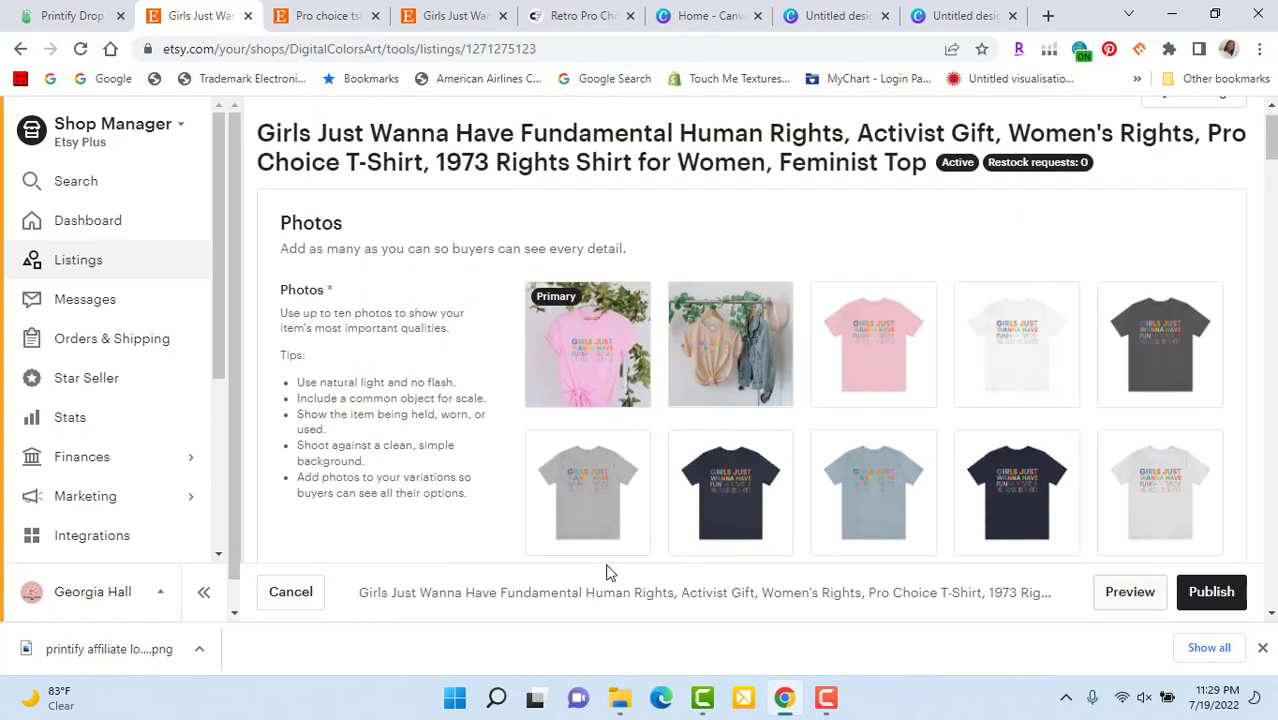
{"action": "mouse_move", "coordinate": [548, 391]}
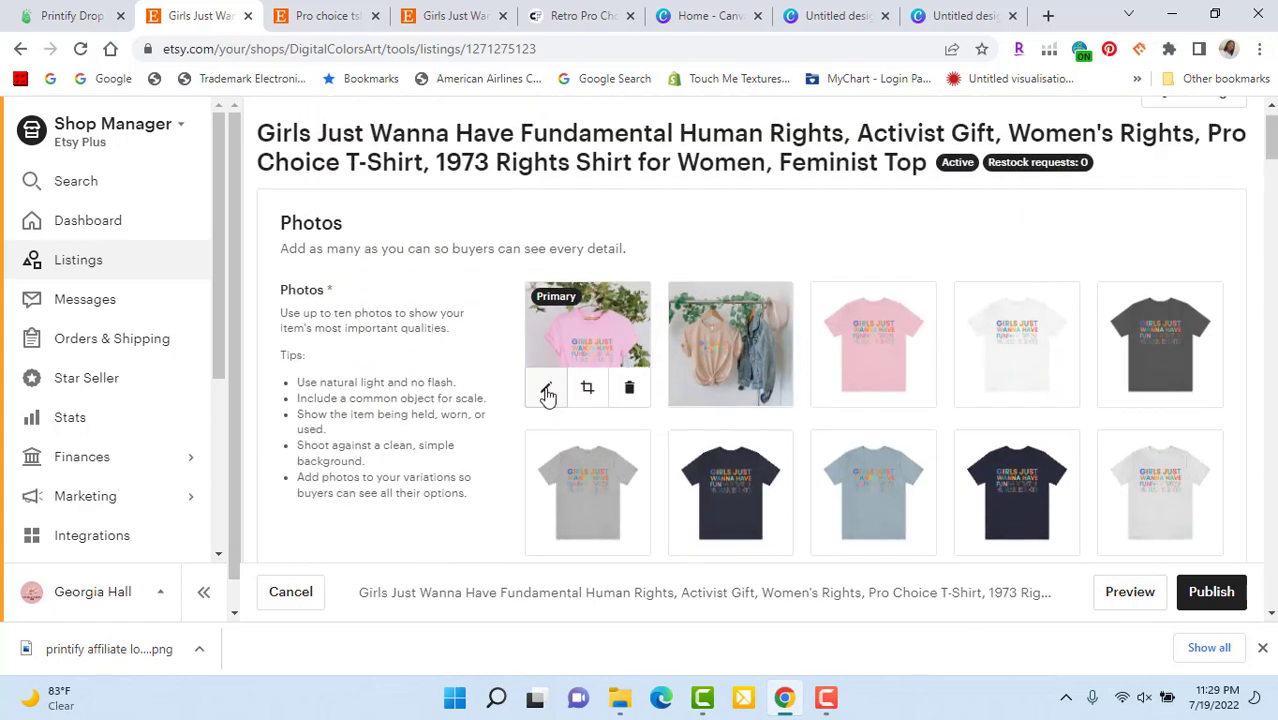
{"action": "left_click", "coordinate": [547, 391]}
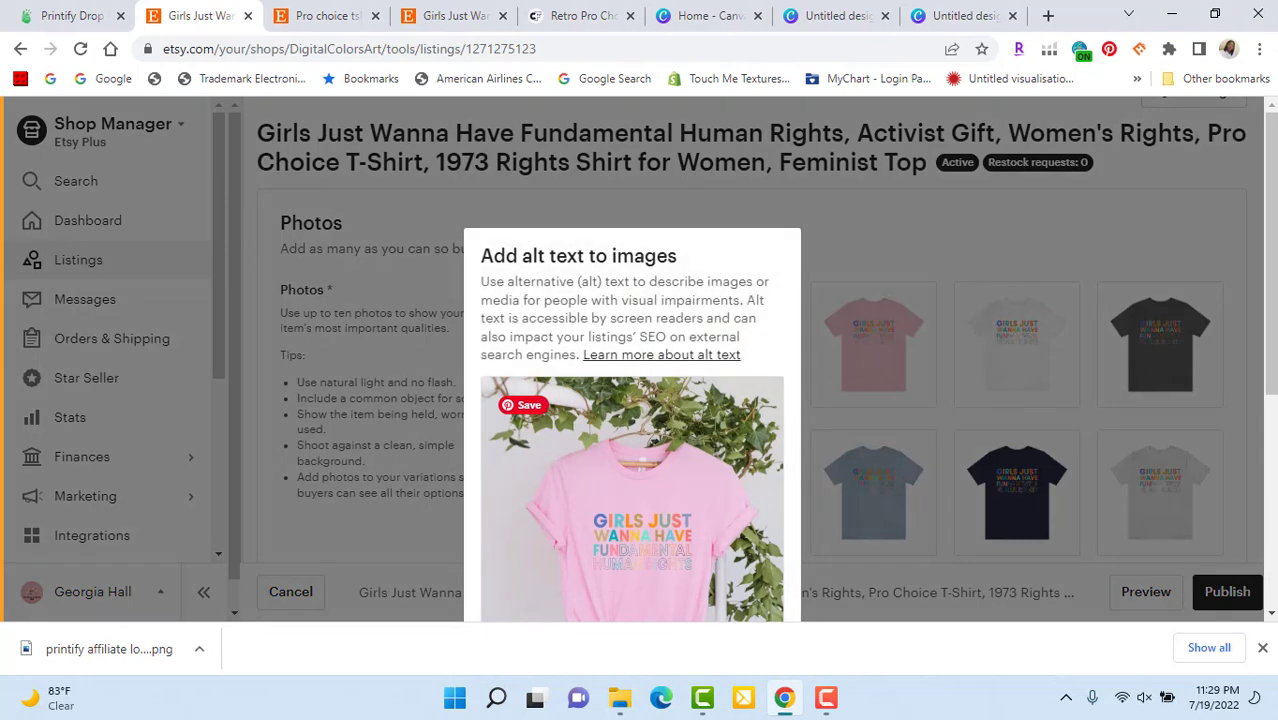
{"action": "left_click_drag", "start_coordinate": [1273, 272], "coordinate": [1258, 410]}
{"action": "left_click", "coordinate": [560, 450]}
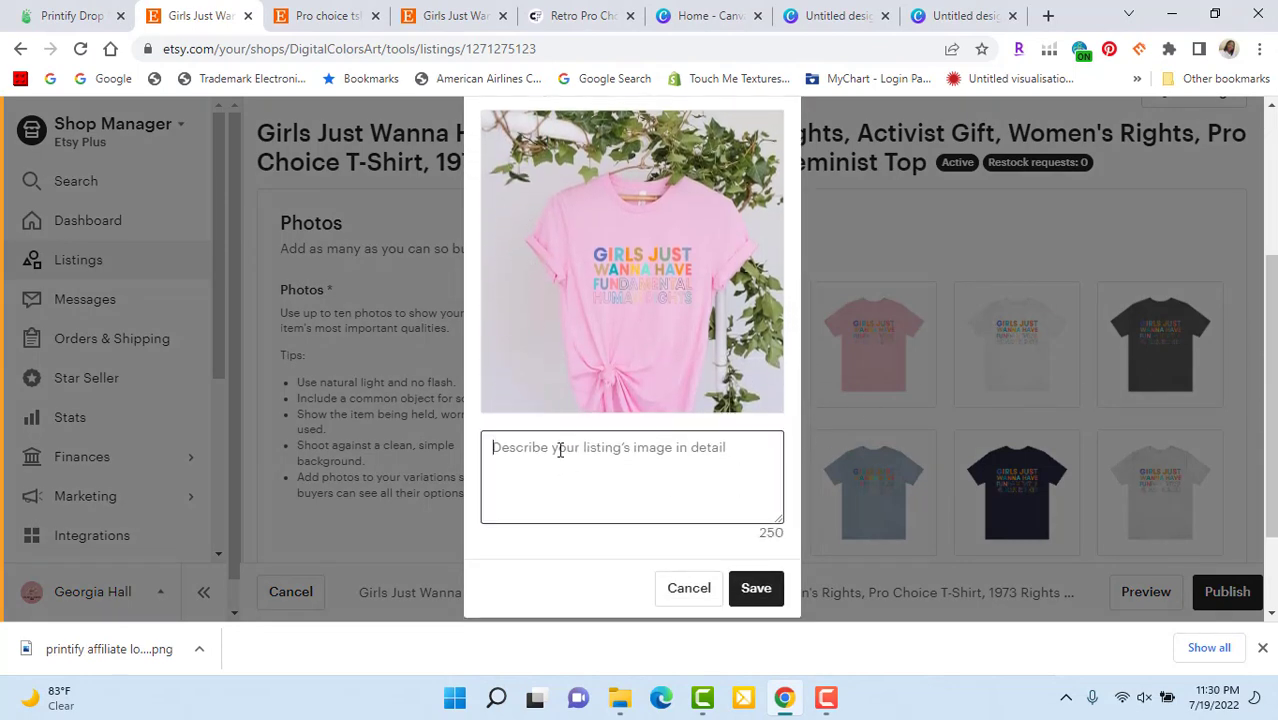
{"action": "right_click", "coordinate": [560, 450]}
{"action": "left_click", "coordinate": [603, 270]}
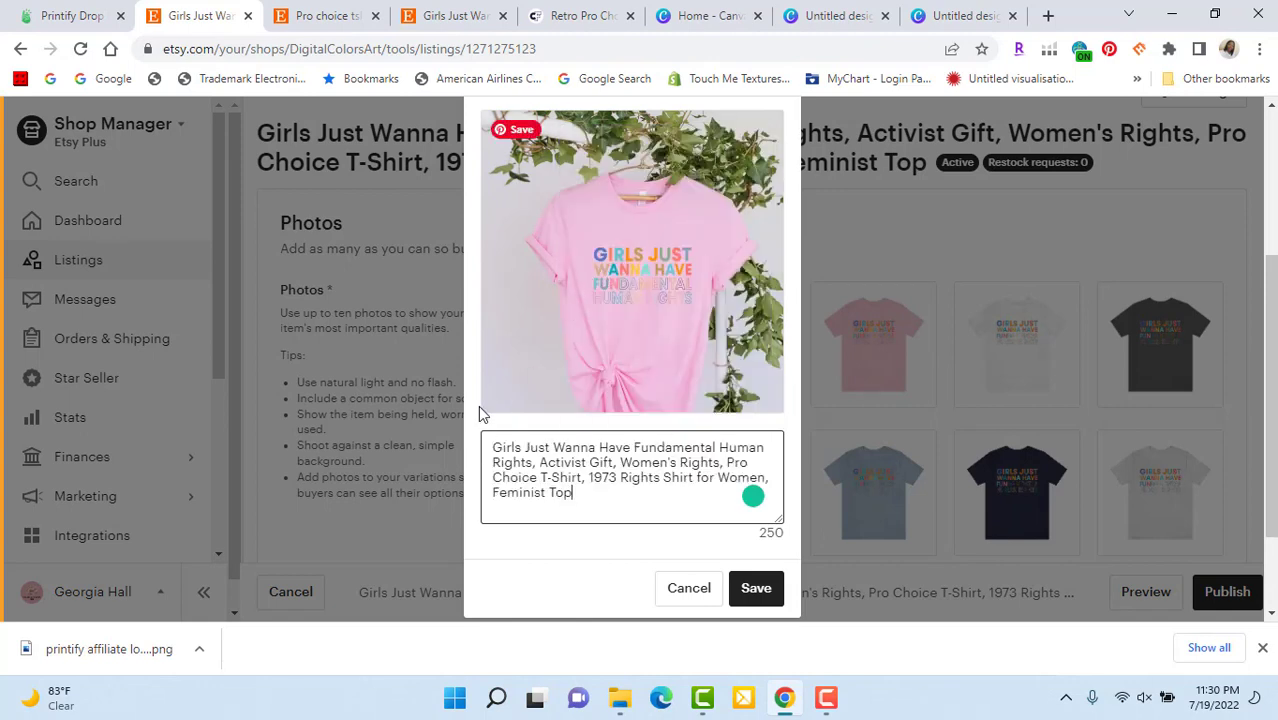
{"action": "left_click", "coordinate": [770, 596]}
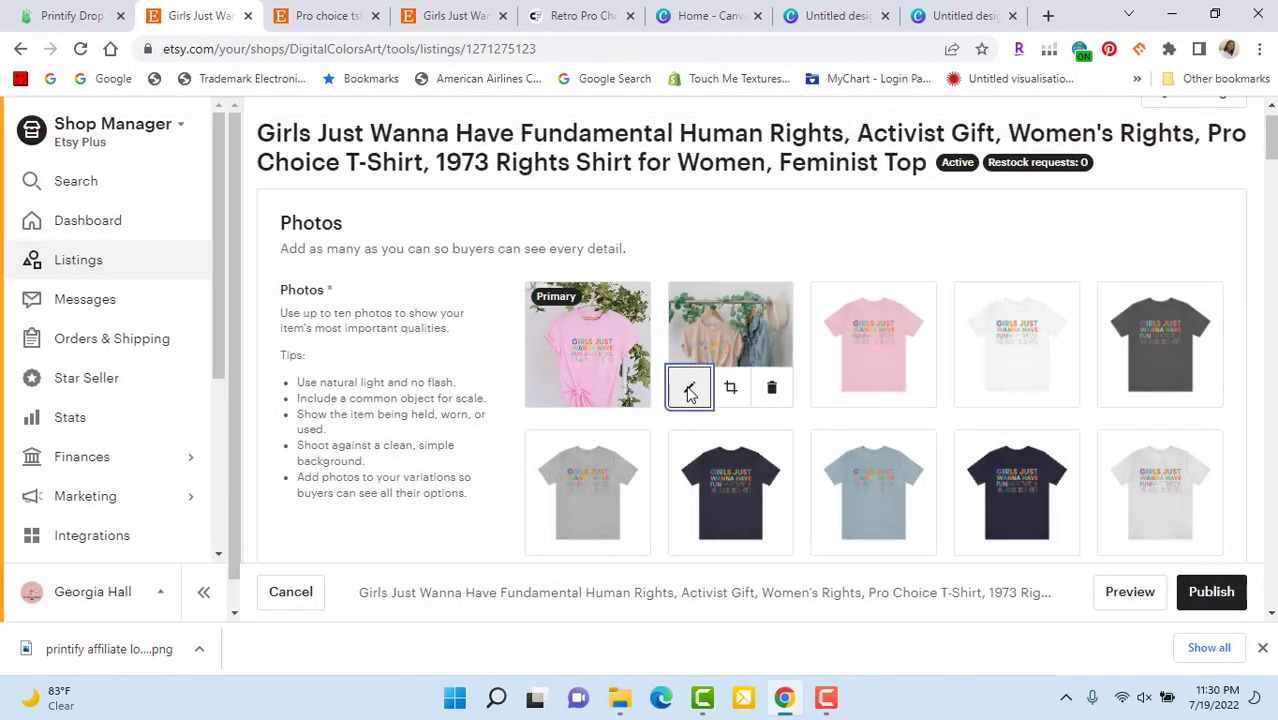
Step: Paste the listing title as alt text for the beige T-shirt mockup and hyphenate "Pro-Choice" with the grammar suggestion
{"action": "left_click", "coordinate": [689, 390]}
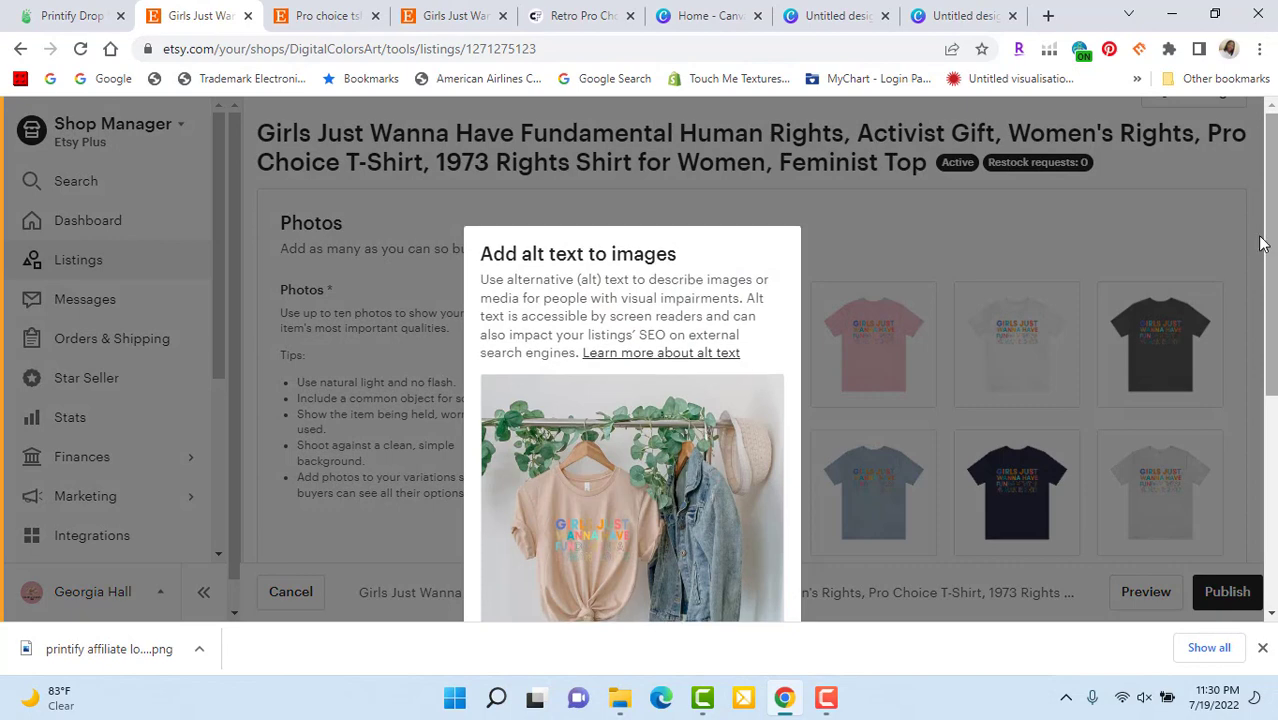
{"action": "left_click", "coordinate": [528, 386]}
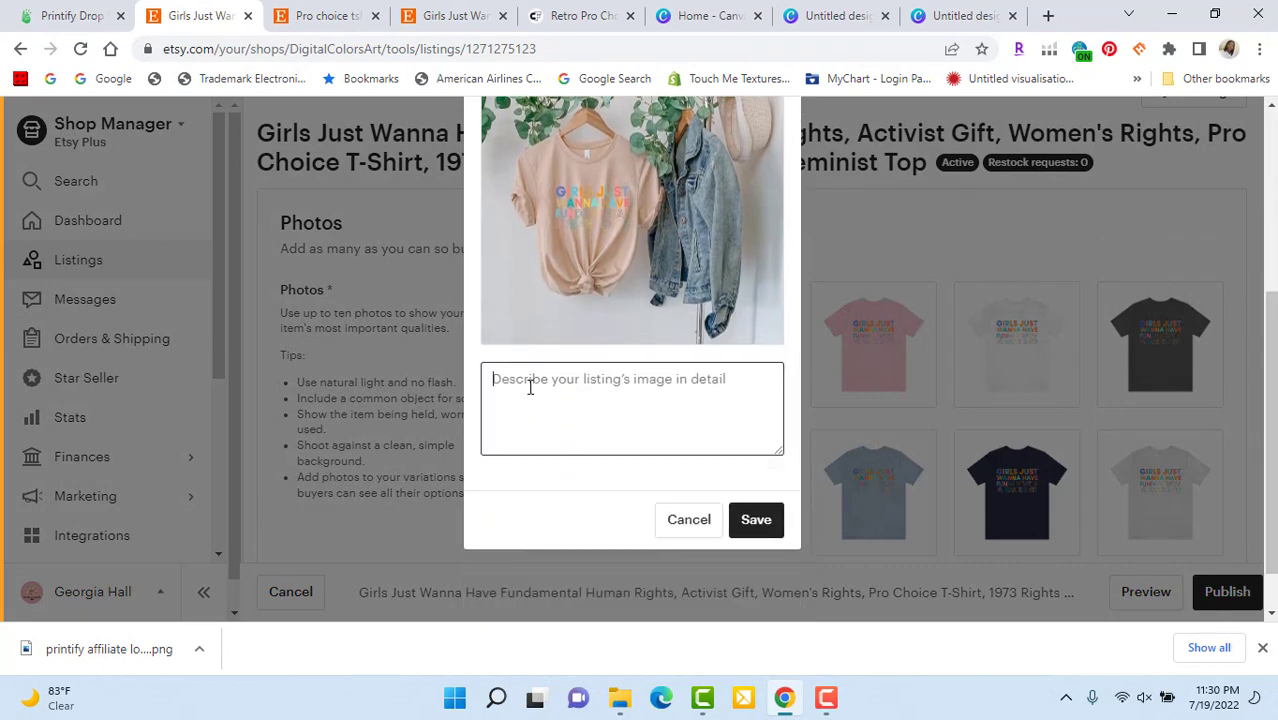
{"action": "right_click", "coordinate": [530, 388]}
{"action": "left_click", "coordinate": [591, 208]}
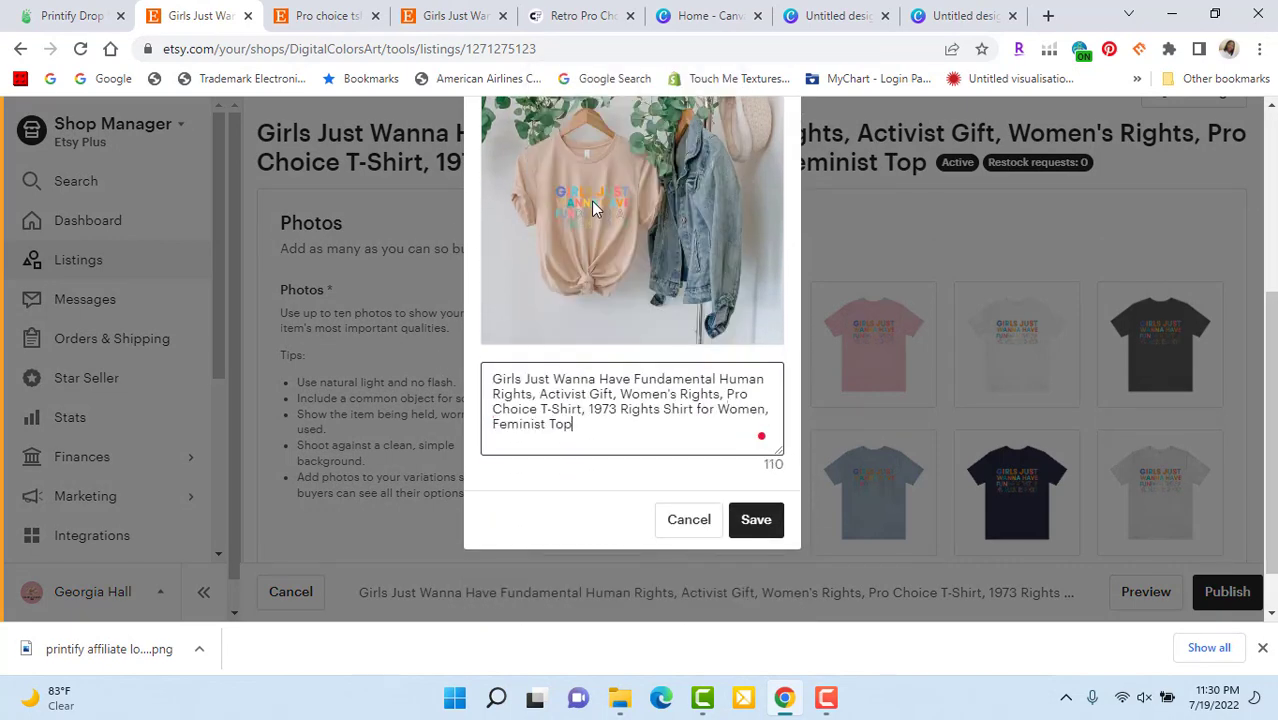
{"action": "mouse_move", "coordinate": [738, 398]}
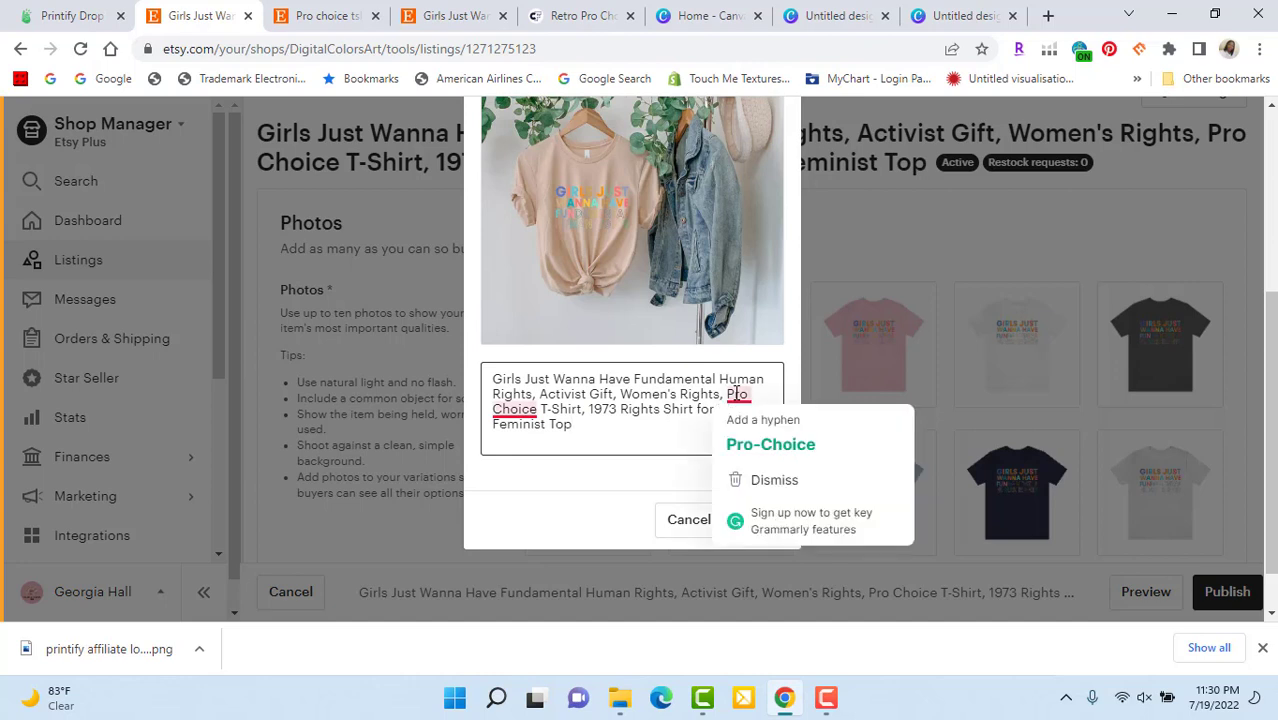
{"action": "left_click", "coordinate": [765, 445]}
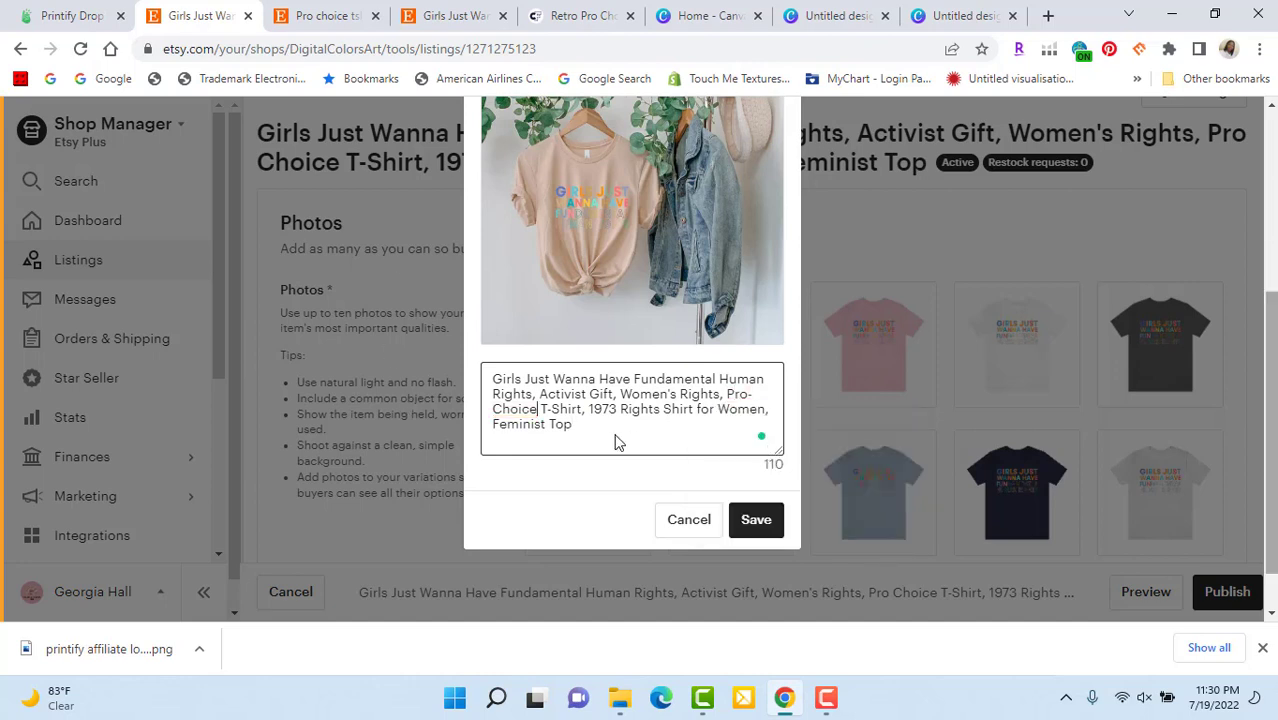
Step: Copy the corrected alt text of the beige T-shirt mockup and save it
{"action": "left_click_drag", "start_coordinate": [575, 426], "coordinate": [474, 376]}
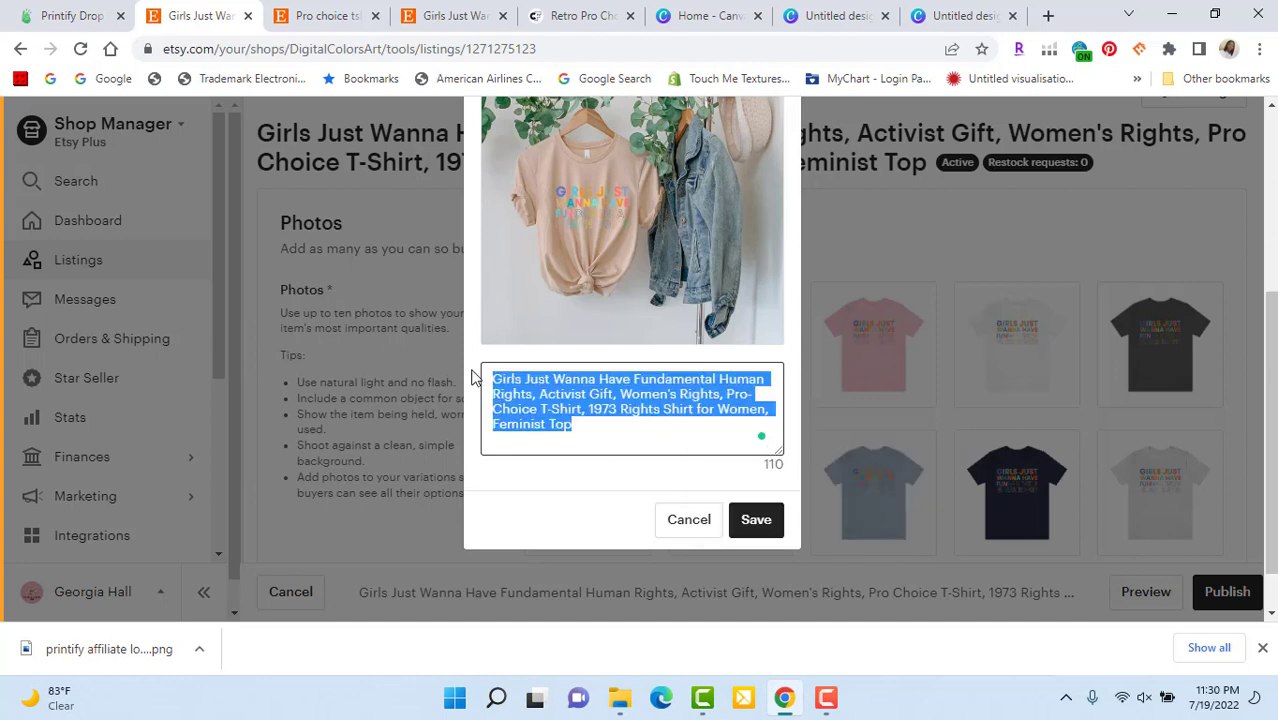
{"action": "right_click", "coordinate": [519, 395]}
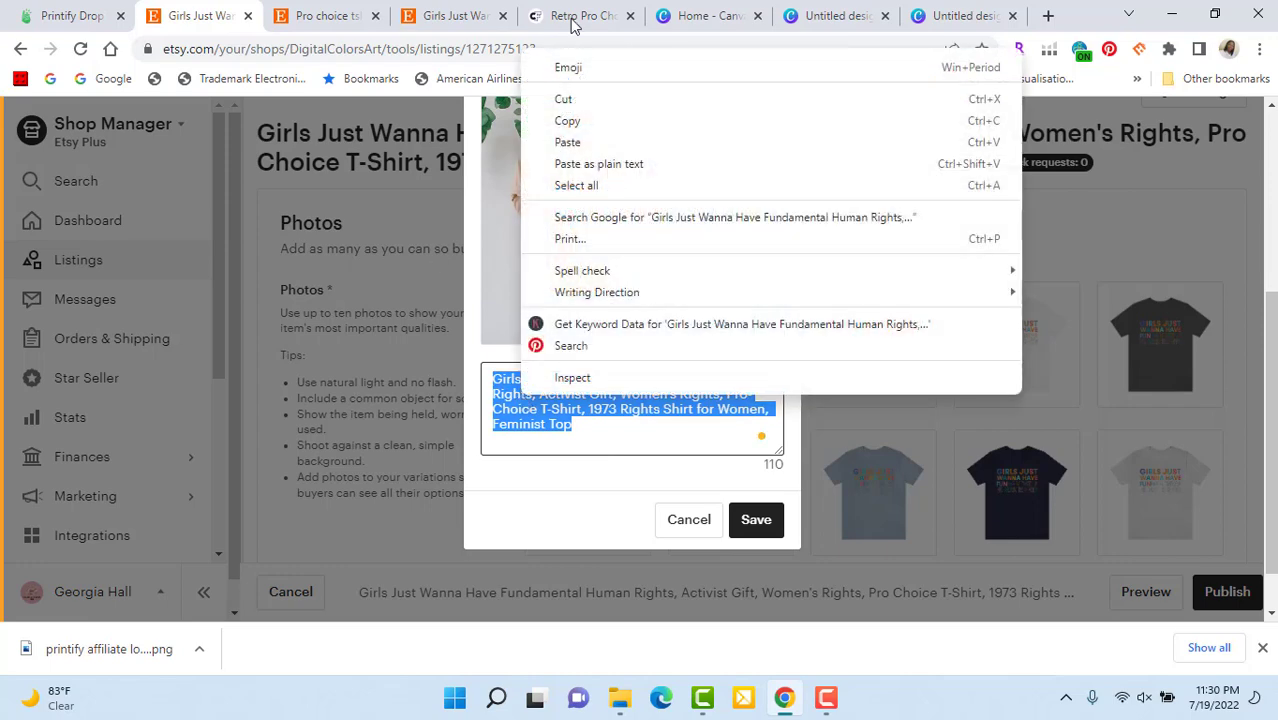
{"action": "left_click", "coordinate": [567, 122]}
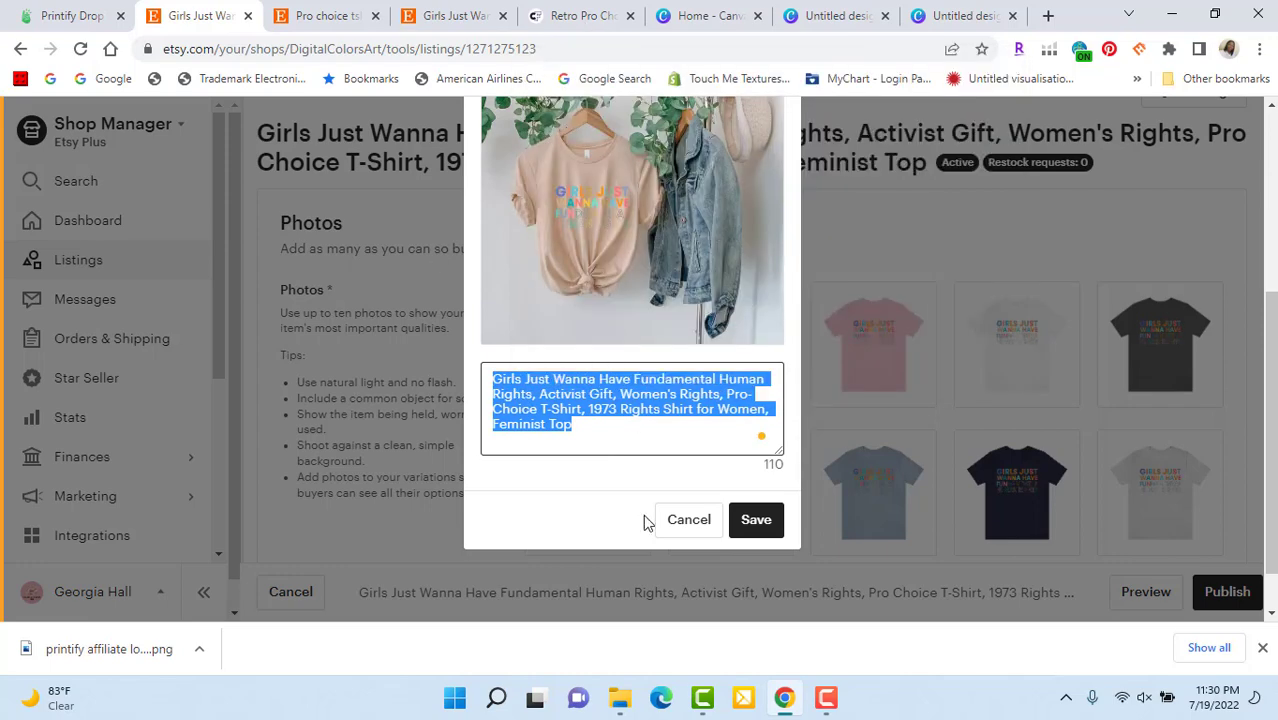
{"action": "left_click", "coordinate": [631, 429]}
{"action": "left_click", "coordinate": [757, 520]}
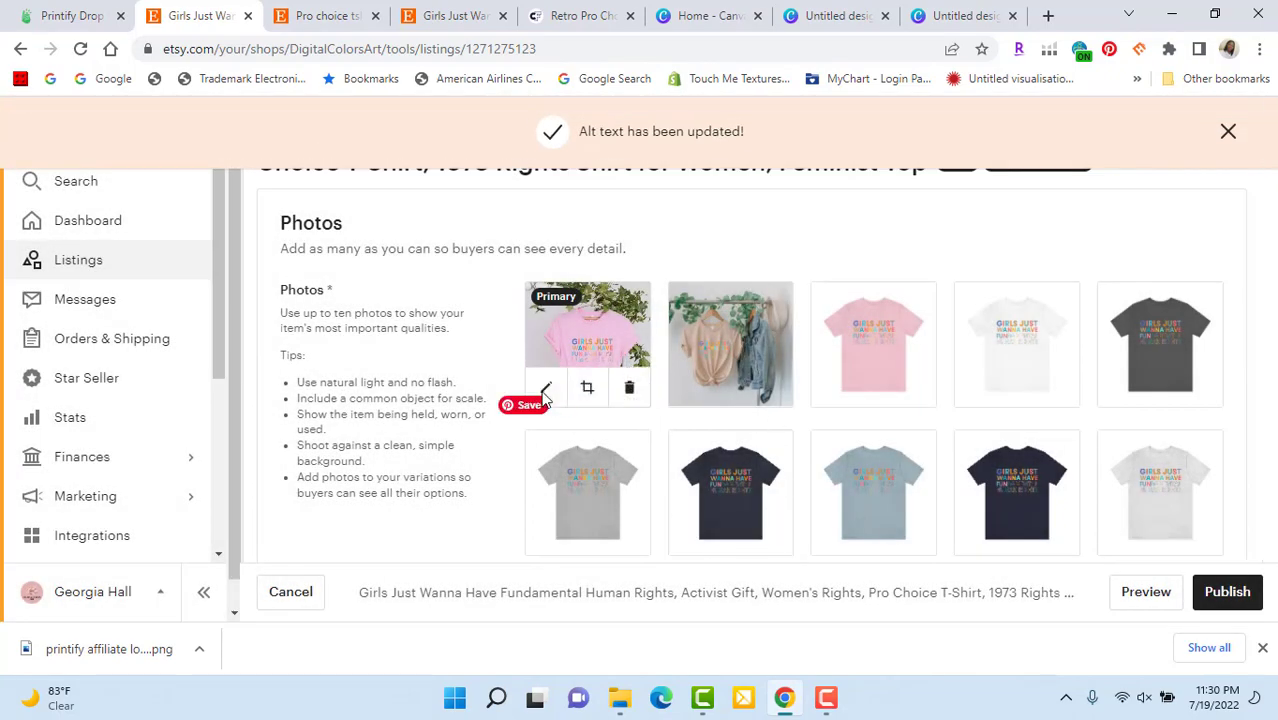
Step: Replace the primary pink T-shirt photo's alt text with the copied version containing the hyphenated "Pro-Choice" and save it
{"action": "left_click", "coordinate": [545, 390]}
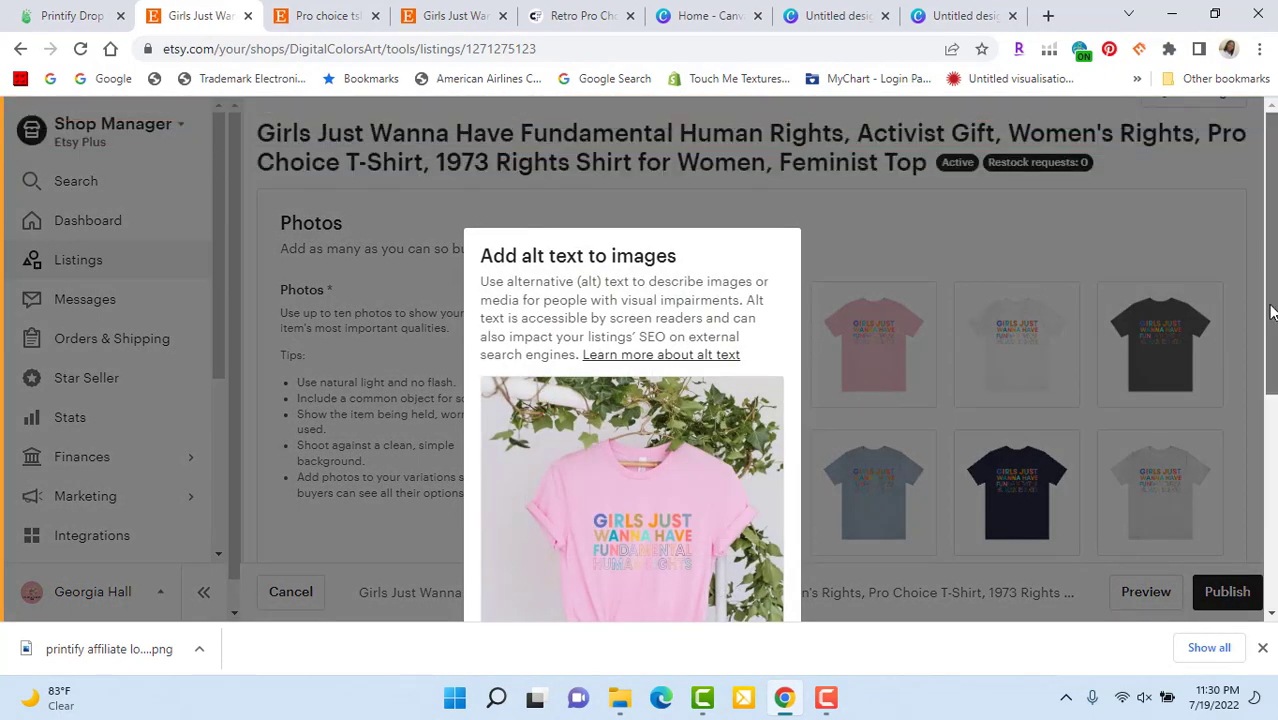
{"action": "scroll", "coordinate": [1270, 313], "scroll_direction": "down", "scroll_amount": 3}
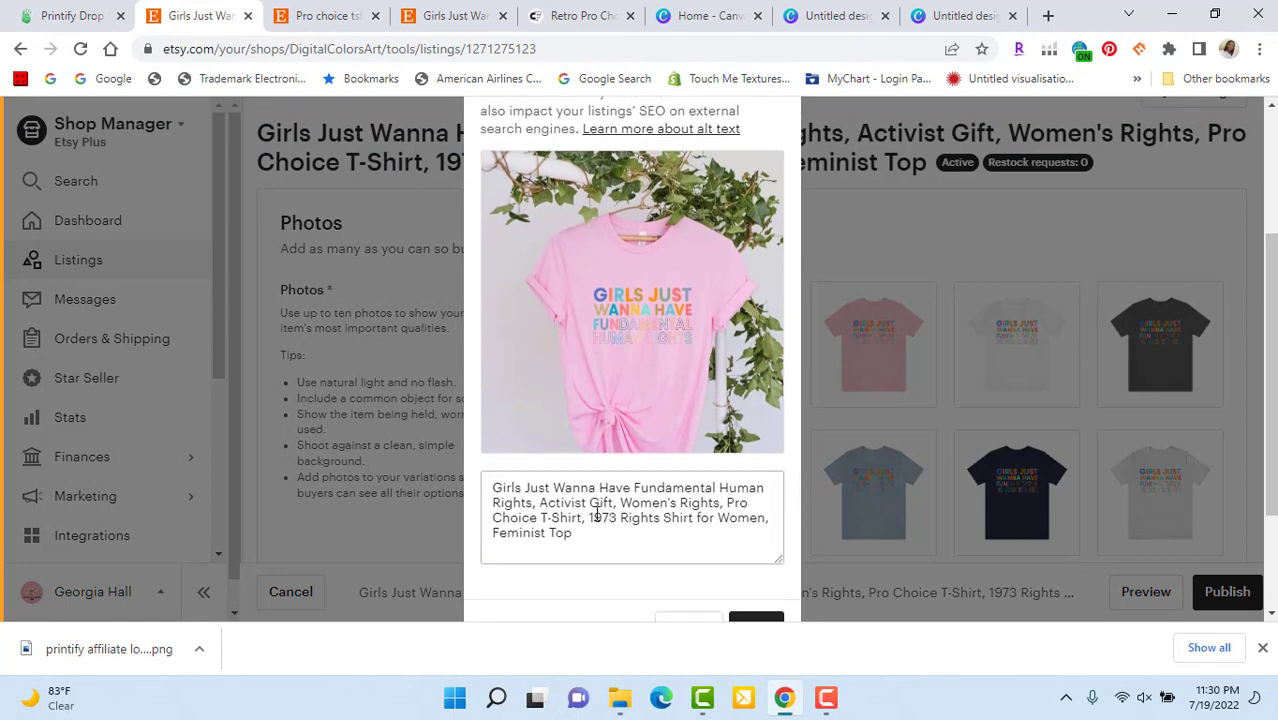
{"action": "left_click_drag", "start_coordinate": [578, 533], "coordinate": [491, 472]}
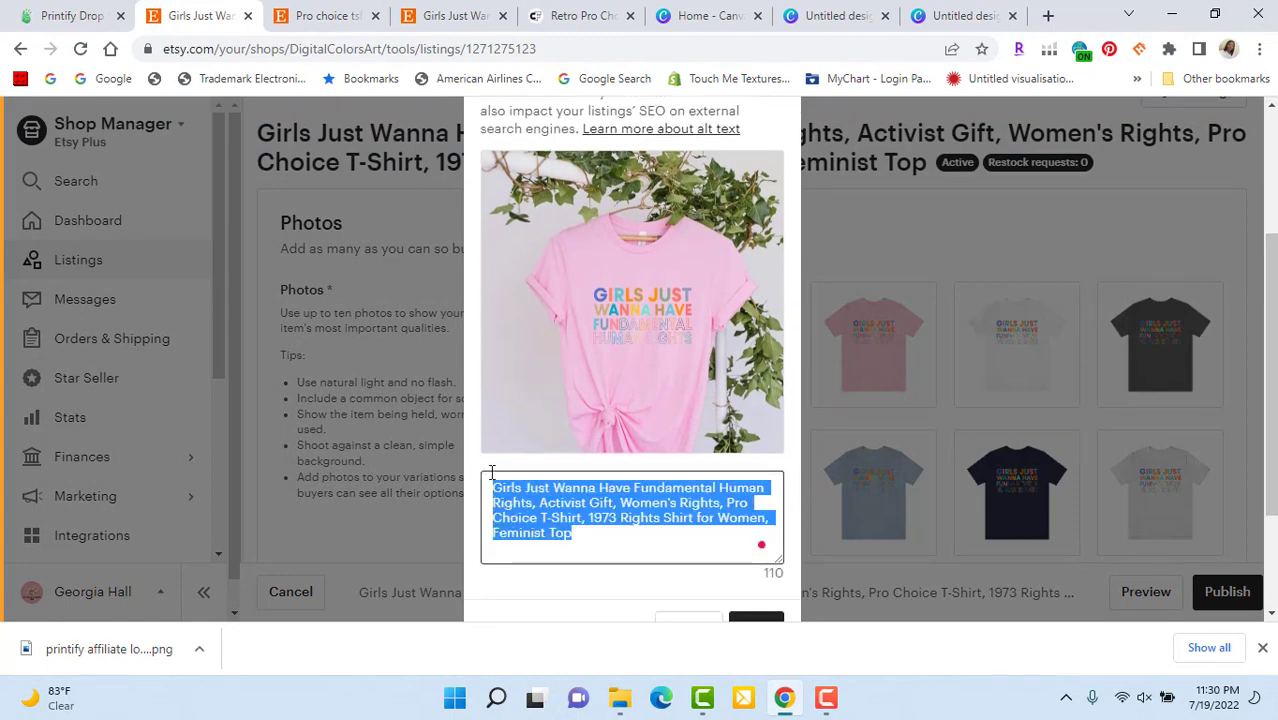
{"action": "right_click", "coordinate": [563, 513]}
{"action": "left_click", "coordinate": [616, 257]}
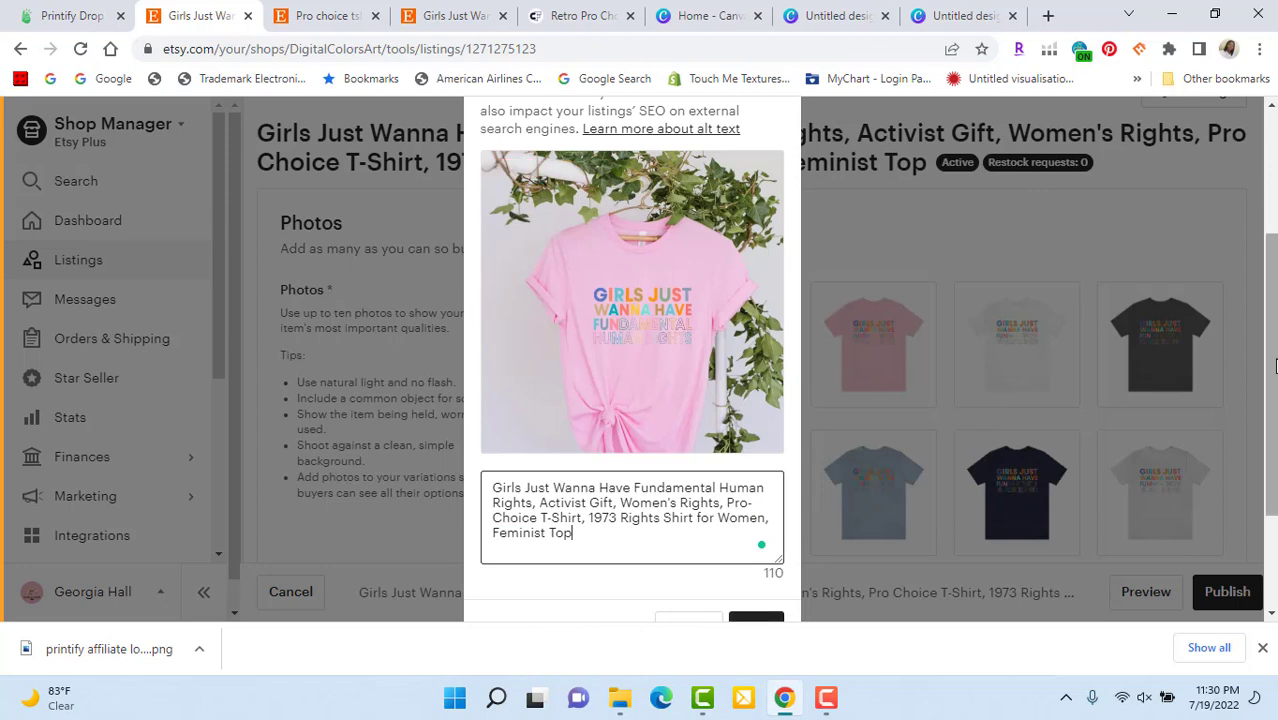
{"action": "scroll", "coordinate": [1275, 365], "scroll_direction": "down", "scroll_amount": 2}
{"action": "left_click", "coordinate": [755, 508]}
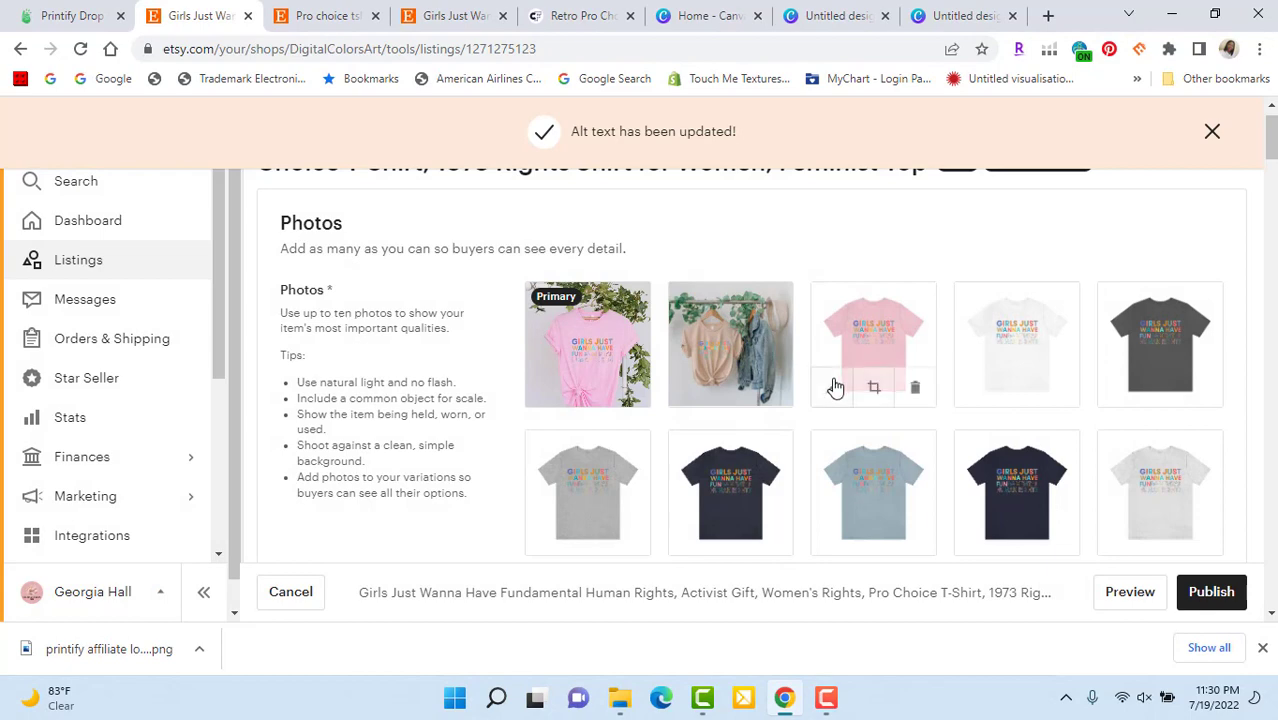
Step: Paste the corrected alt text for the plain pink and white T-shirt photos, saving each one
{"action": "left_click", "coordinate": [834, 387]}
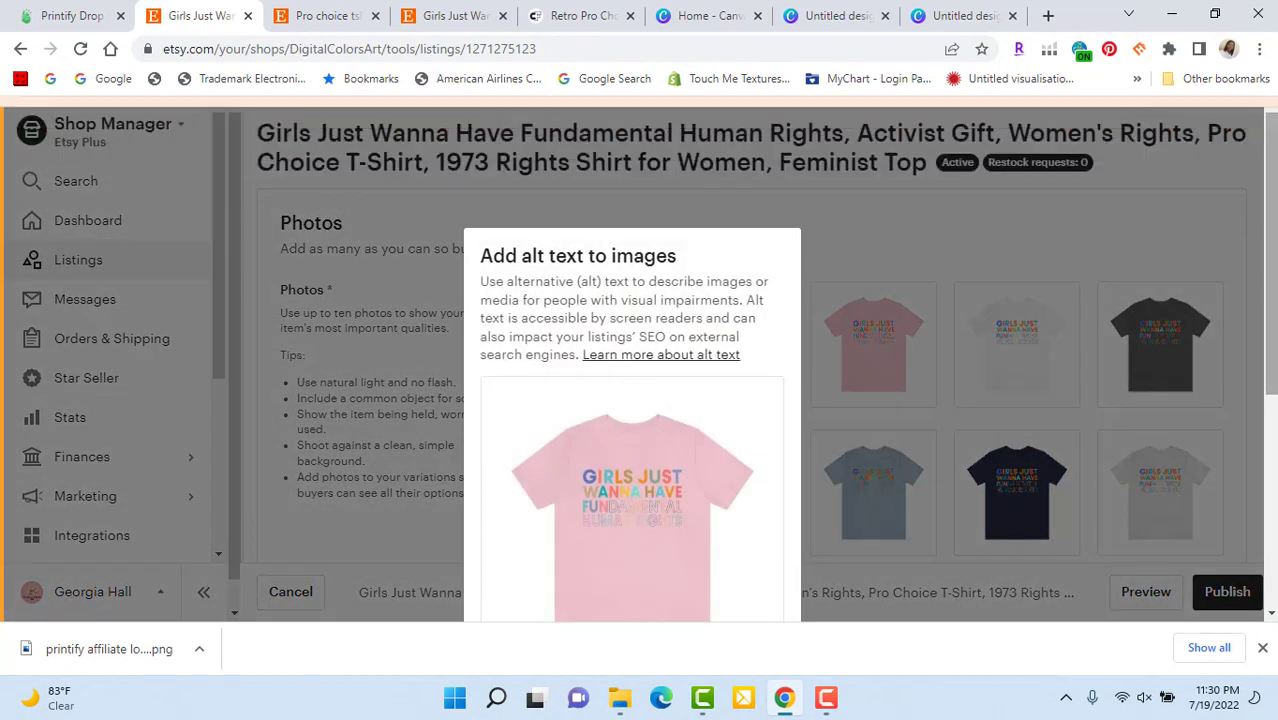
{"action": "scroll", "coordinate": [643, 455], "scroll_direction": "down", "scroll_amount": 3}
{"action": "left_click", "coordinate": [622, 487]}
{"action": "right_click", "coordinate": [624, 468]}
{"action": "left_click", "coordinate": [683, 303]}
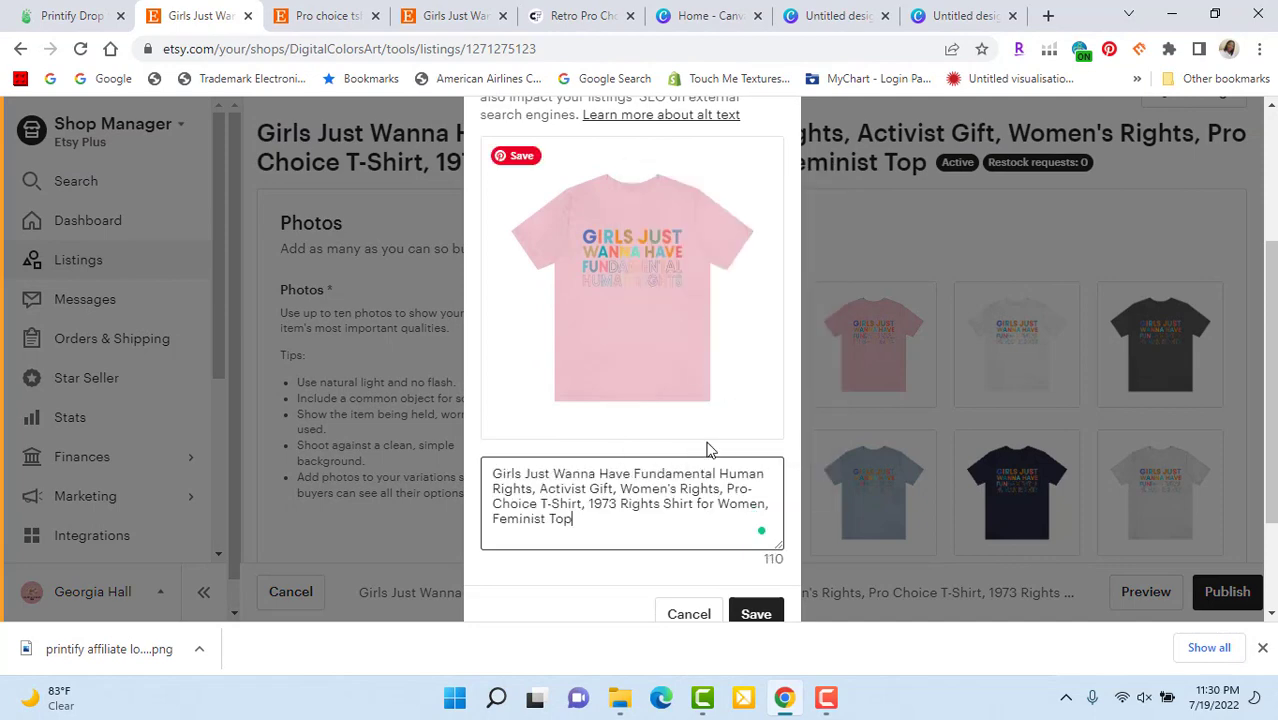
{"action": "left_click", "coordinate": [755, 614]}
{"action": "left_click", "coordinate": [1005, 402]}
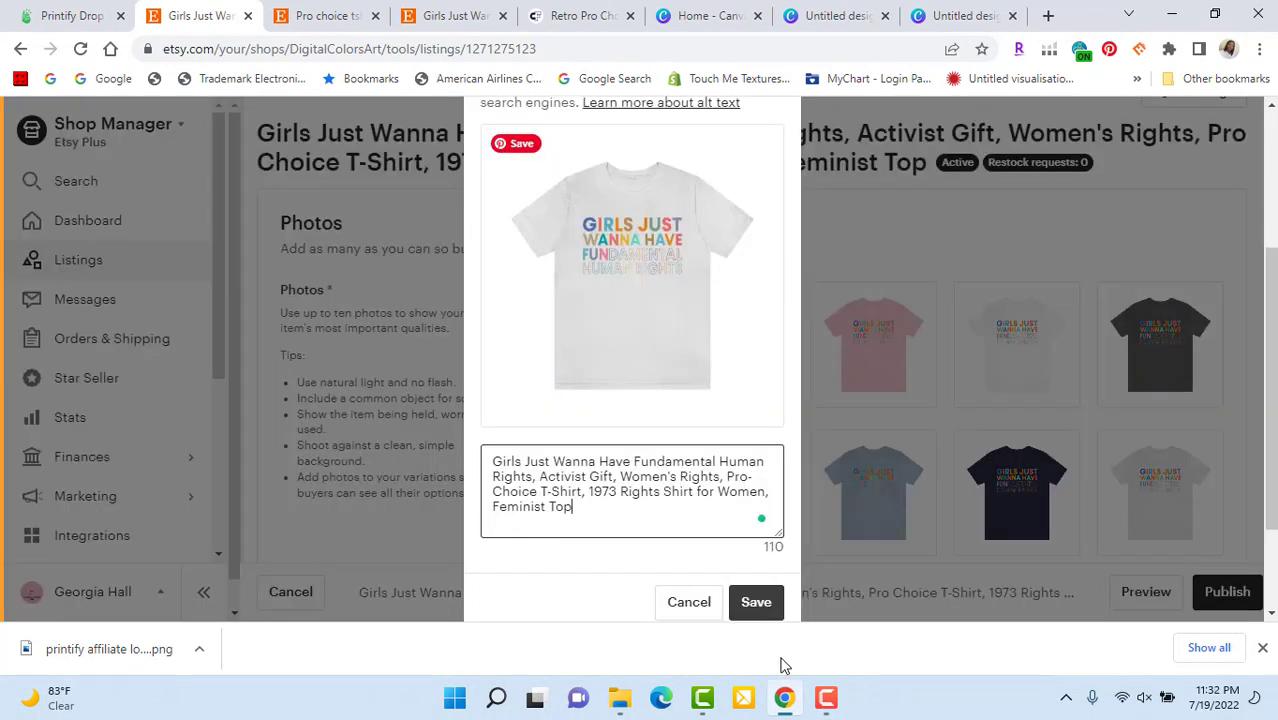
{"action": "left_click", "coordinate": [755, 603]}
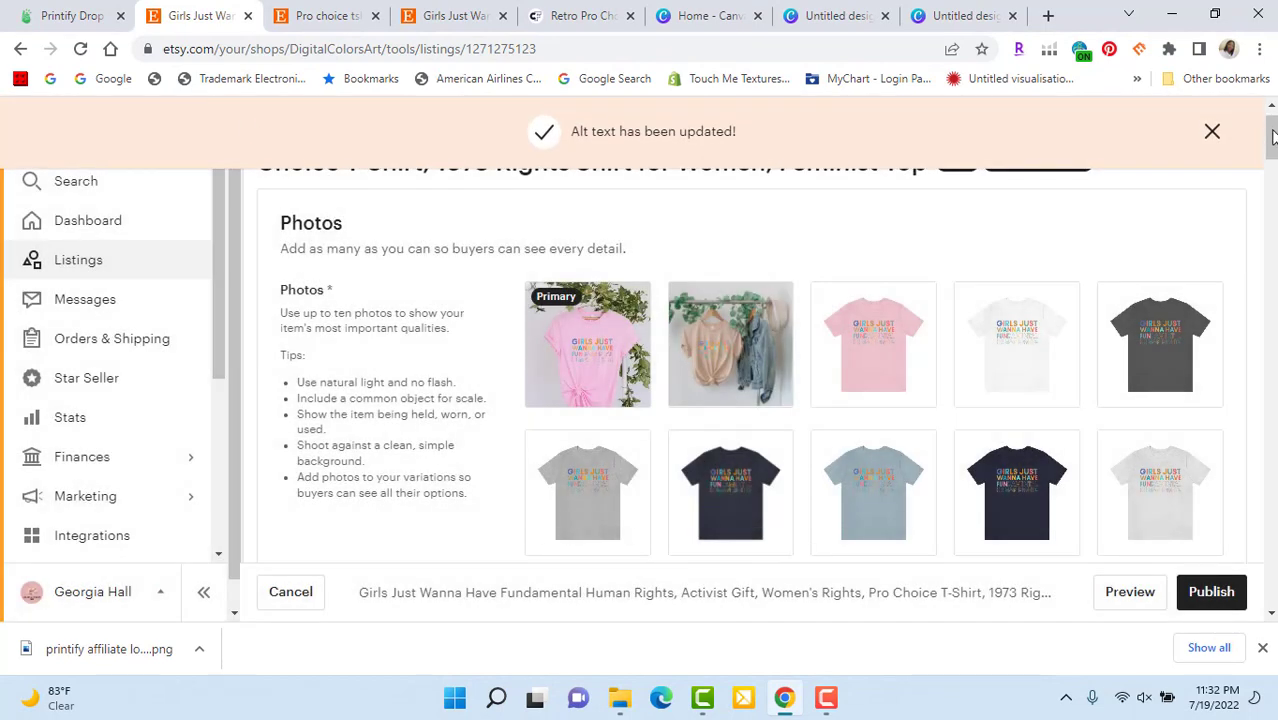
Step: Adjust the listing thumbnail by enlarging the pink T-shirt photo slightly, repositioning it within the frame, and saving
{"action": "scroll", "coordinate": [1273, 137], "scroll_direction": "down", "scroll_amount": 4}
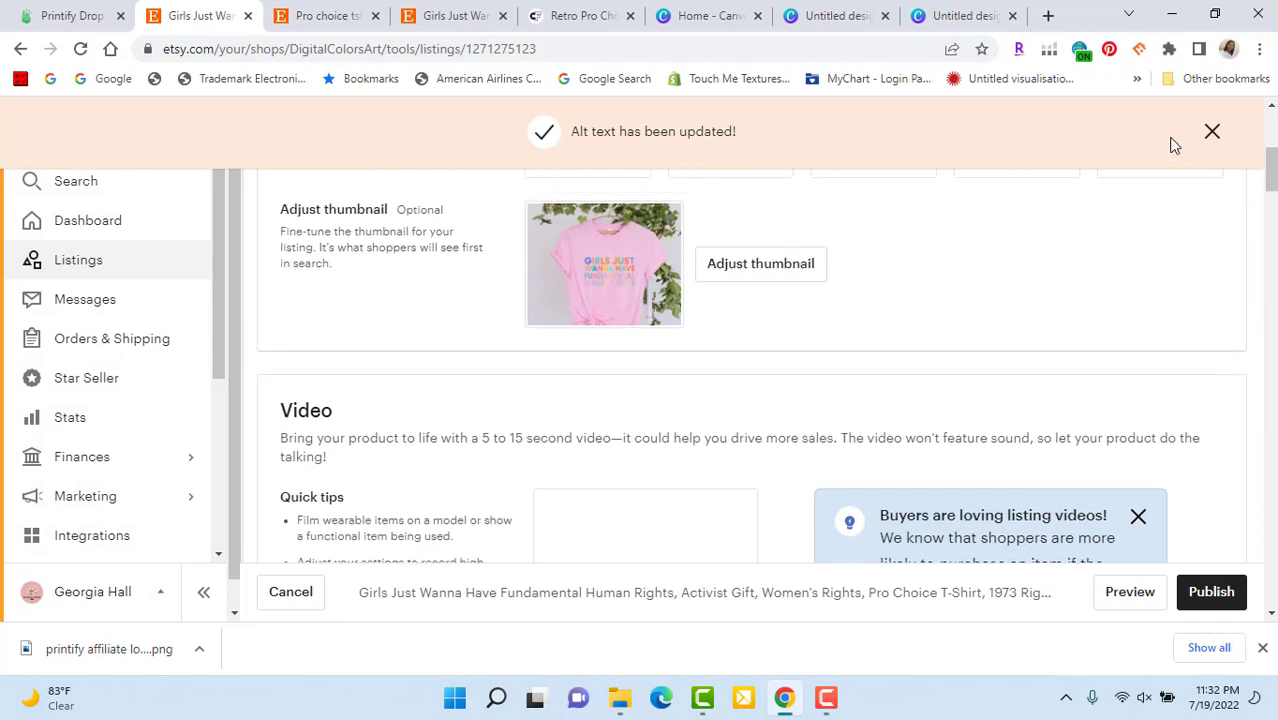
{"action": "left_click", "coordinate": [761, 266]}
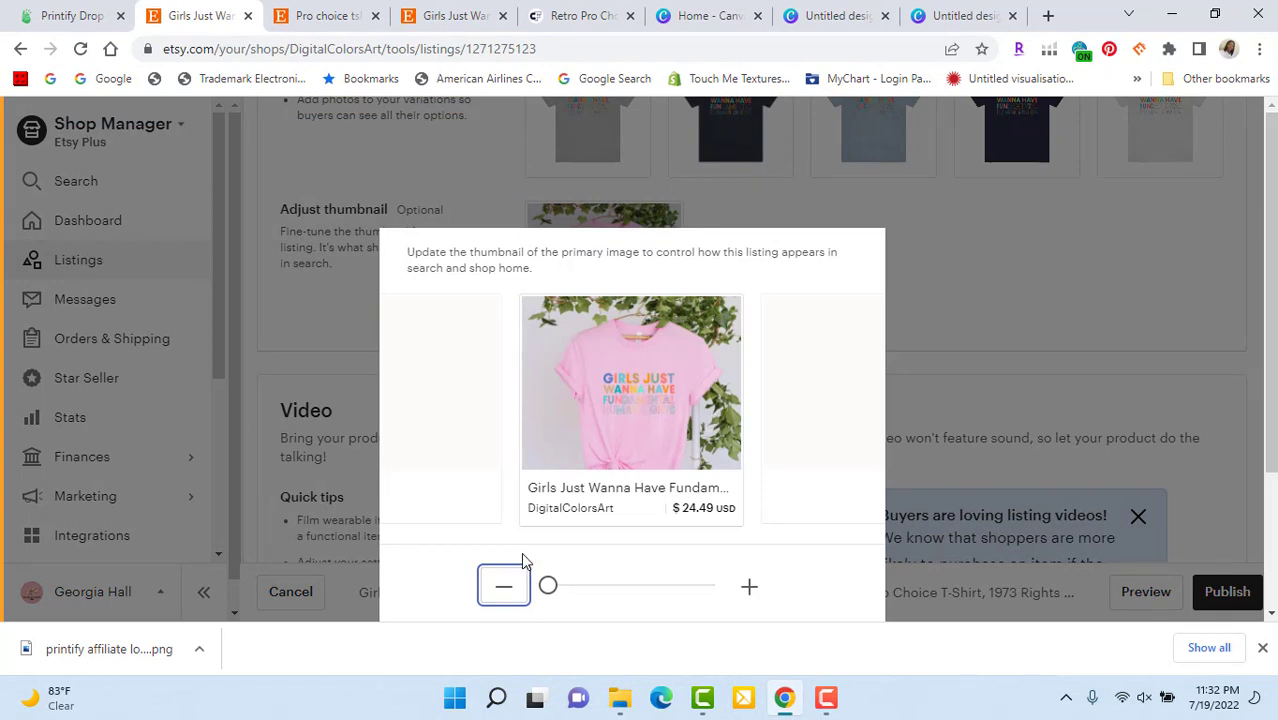
{"action": "left_click_drag", "start_coordinate": [547, 590], "coordinate": [587, 583]}
{"action": "left_click_drag", "start_coordinate": [696, 429], "coordinate": [650, 420]}
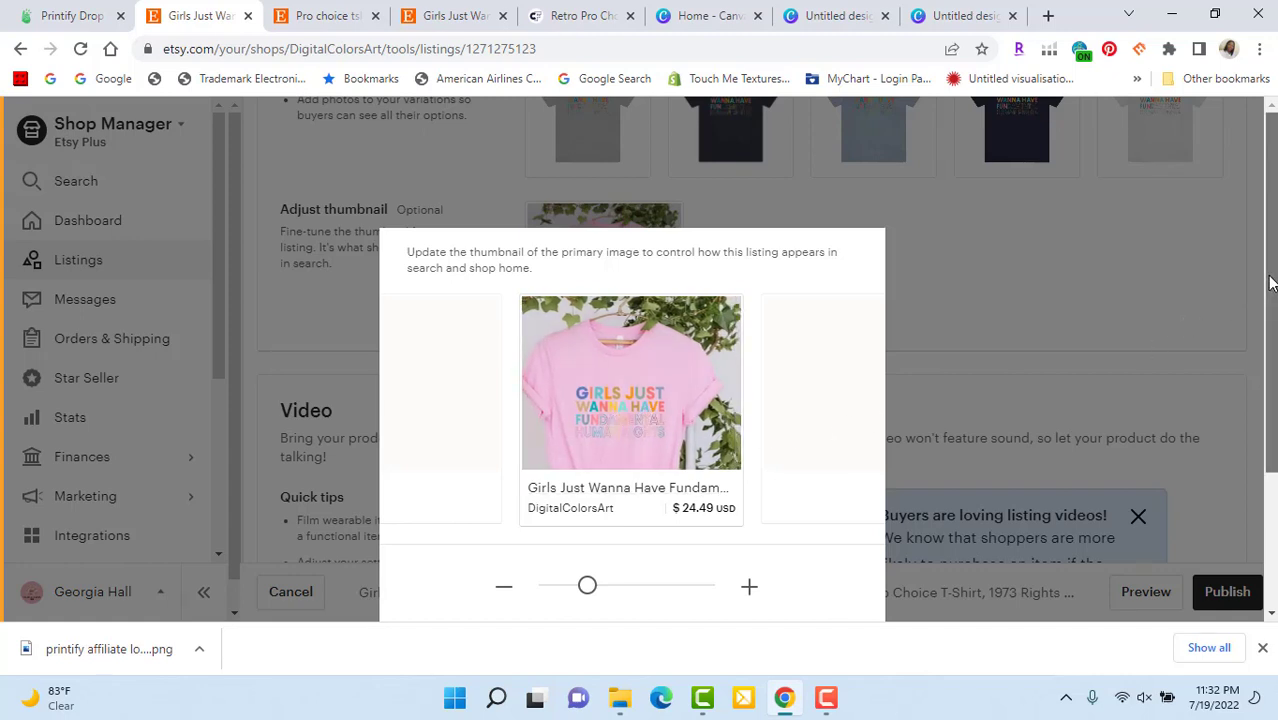
{"action": "scroll", "coordinate": [1262, 300], "scroll_direction": "down", "scroll_amount": 2}
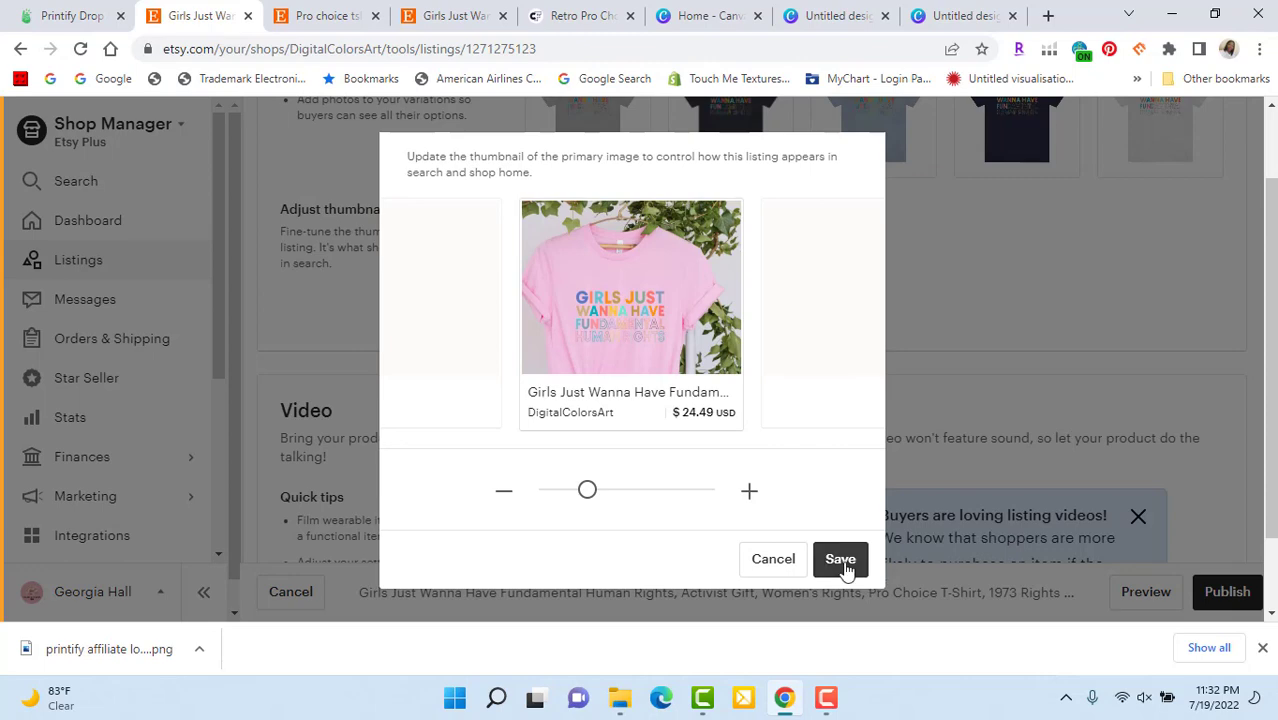
{"action": "left_click", "coordinate": [841, 562]}
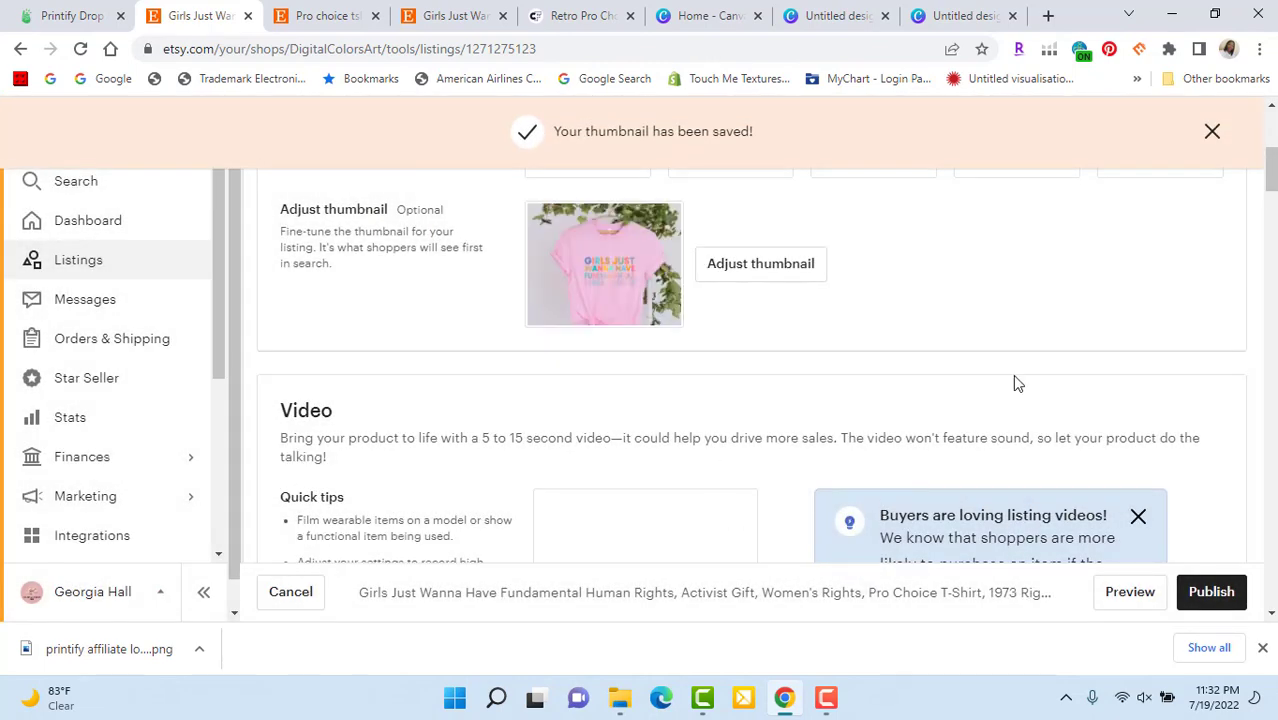
Step: Set the listing's primary color to Pink and secondary color to Beige
{"action": "left_click_drag", "start_coordinate": [1273, 176], "coordinate": [1273, 203]}
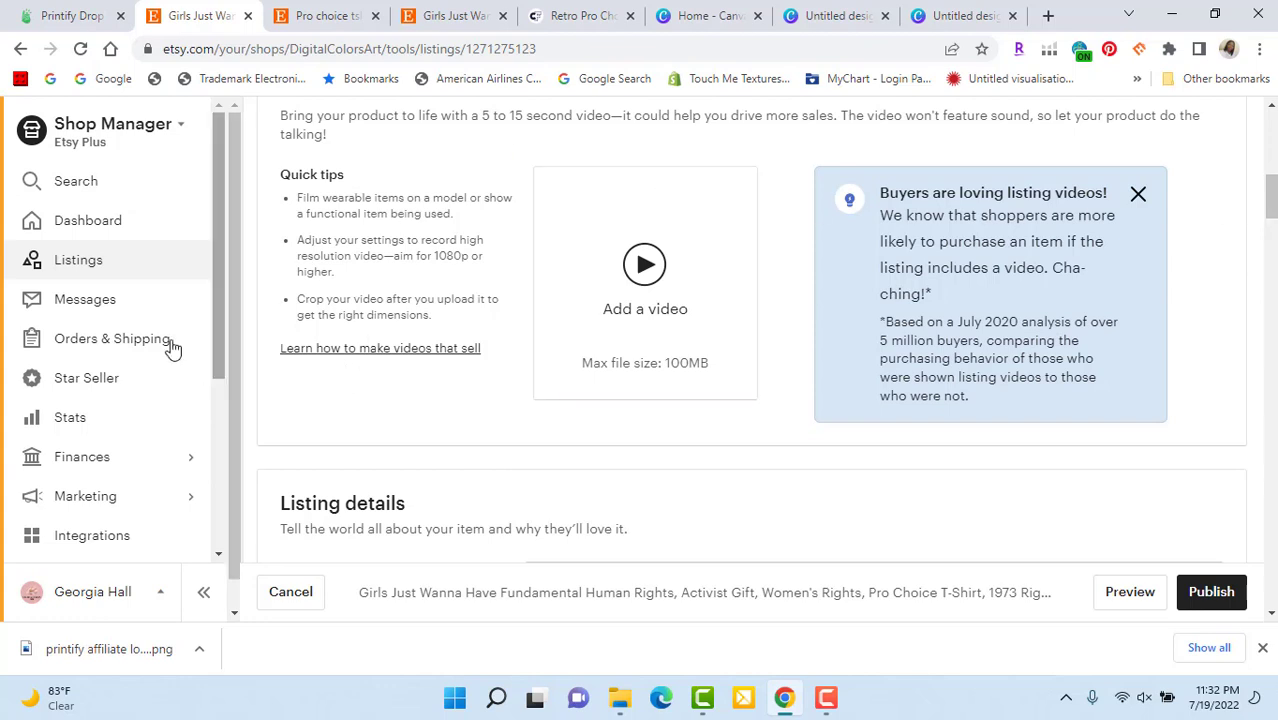
{"action": "left_click_drag", "start_coordinate": [1272, 208], "coordinate": [1272, 246]}
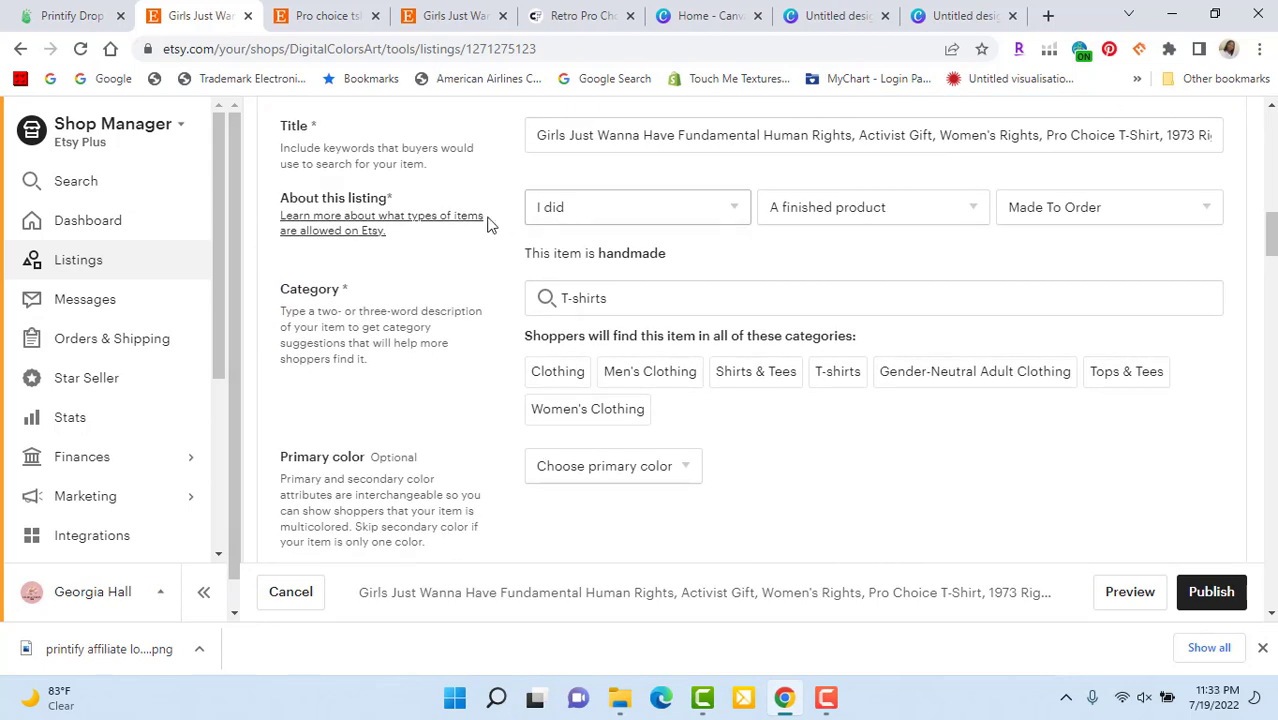
{"action": "left_click", "coordinate": [577, 305]}
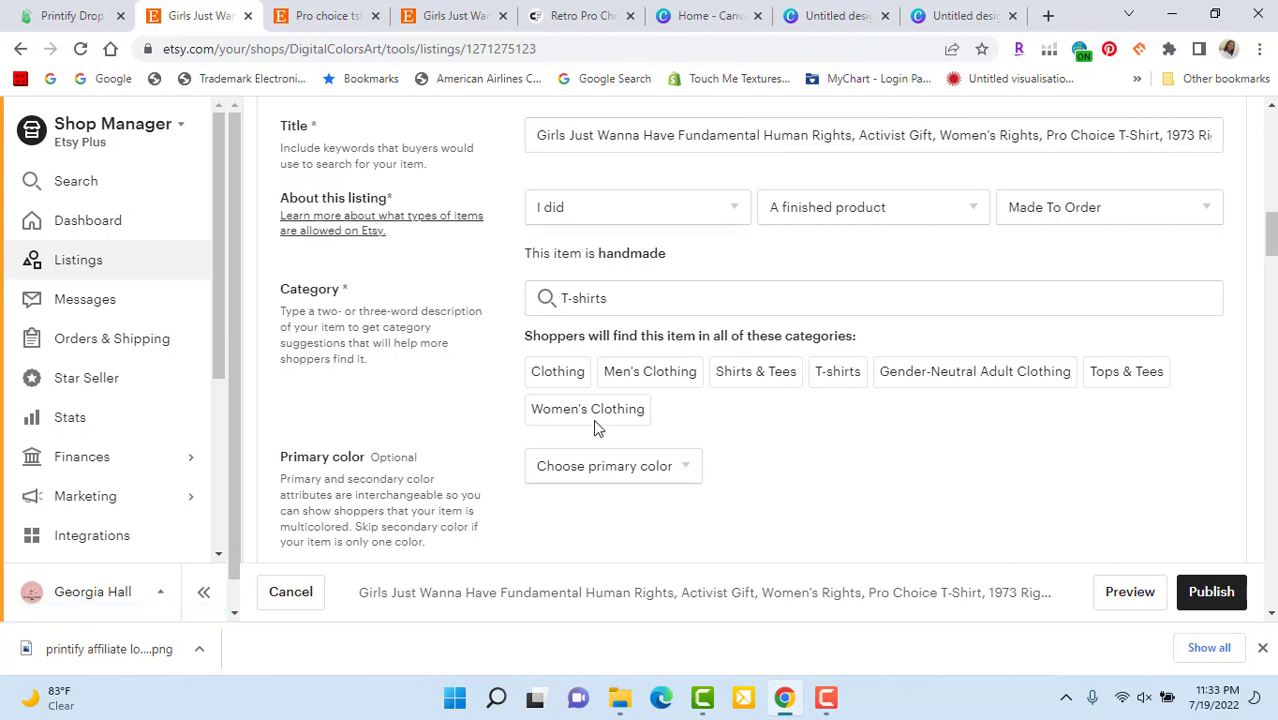
{"action": "scroll", "coordinate": [1272, 243], "scroll_direction": "down", "scroll_amount": 3}
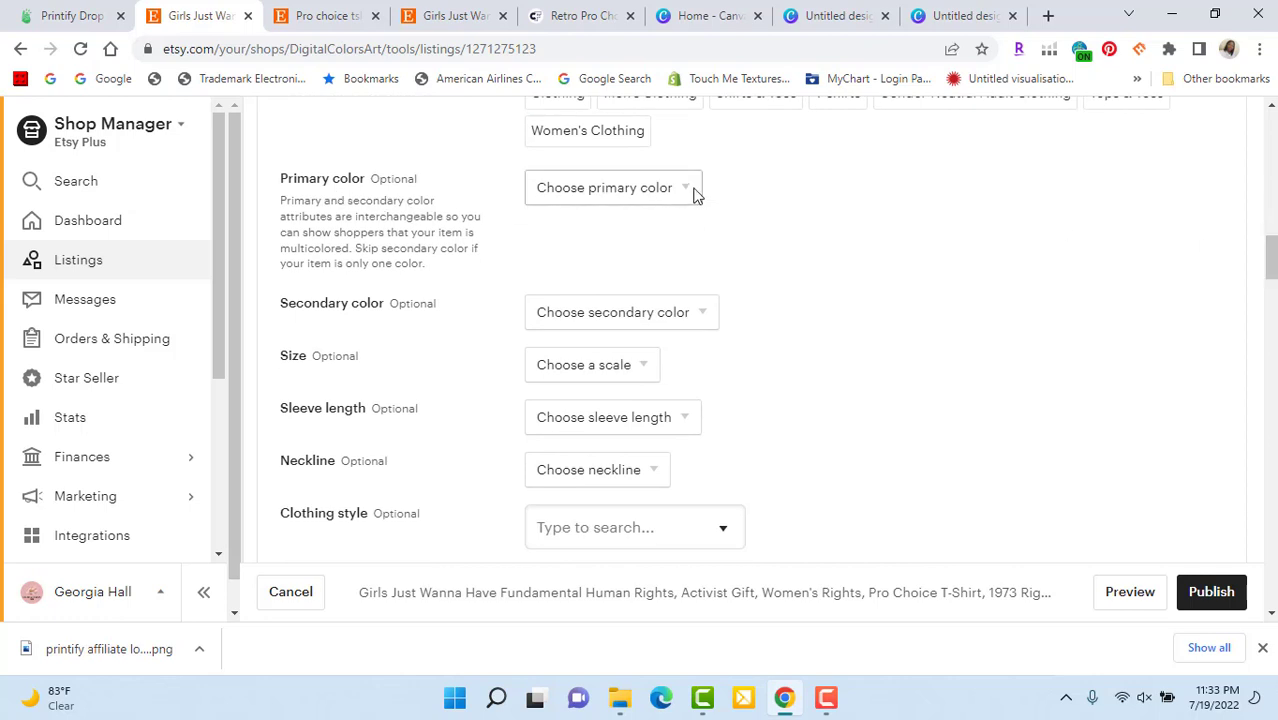
{"action": "left_click", "coordinate": [687, 196]}
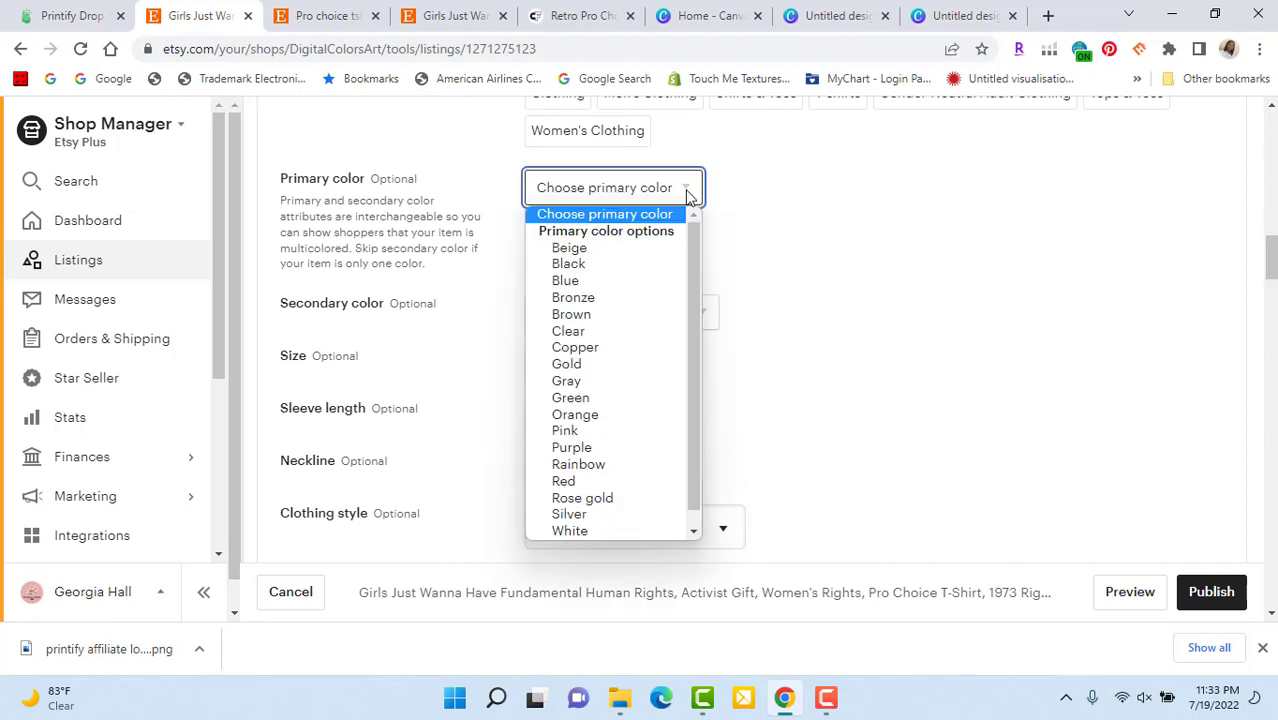
{"action": "left_click", "coordinate": [603, 437]}
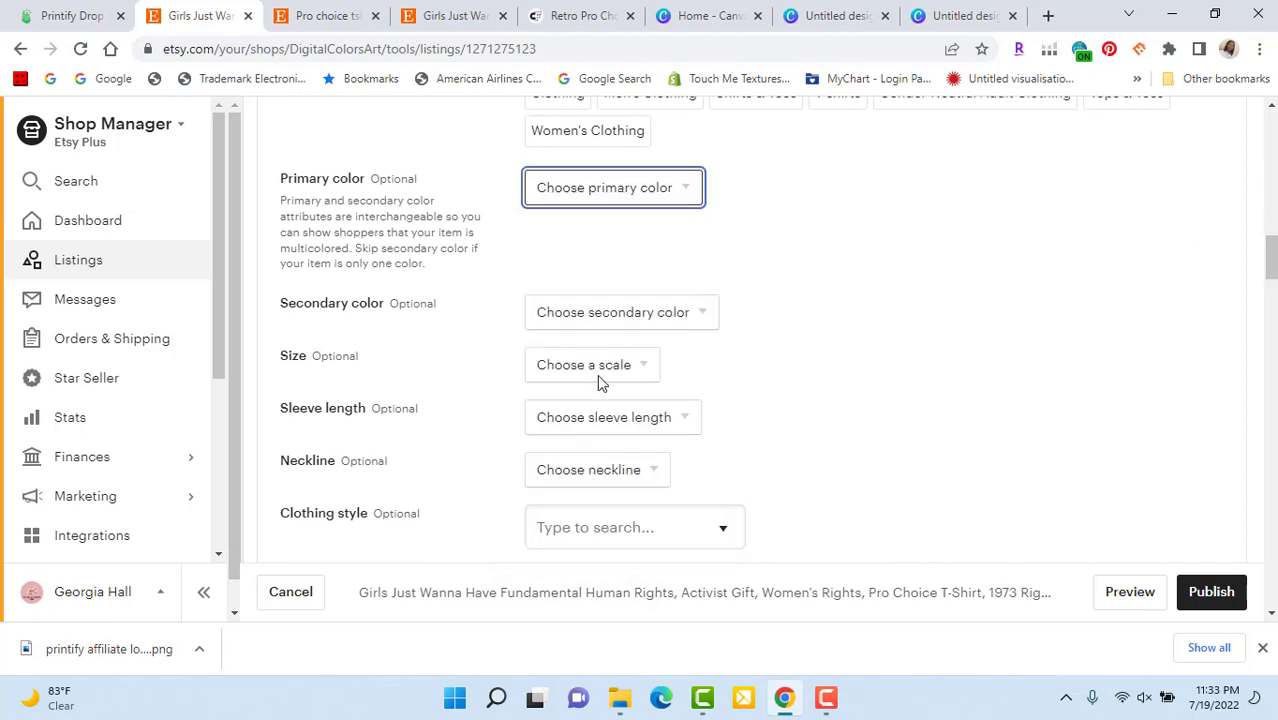
{"action": "left_click", "coordinate": [683, 316]}
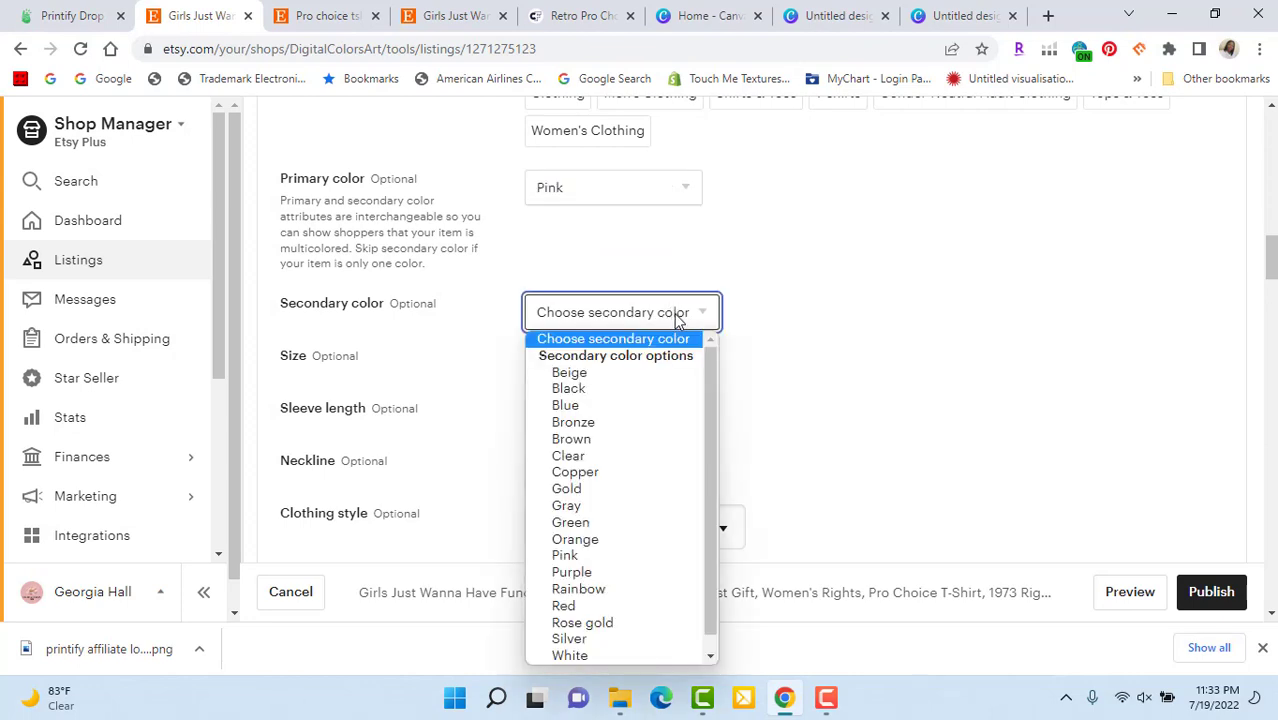
{"action": "left_click", "coordinate": [624, 374]}
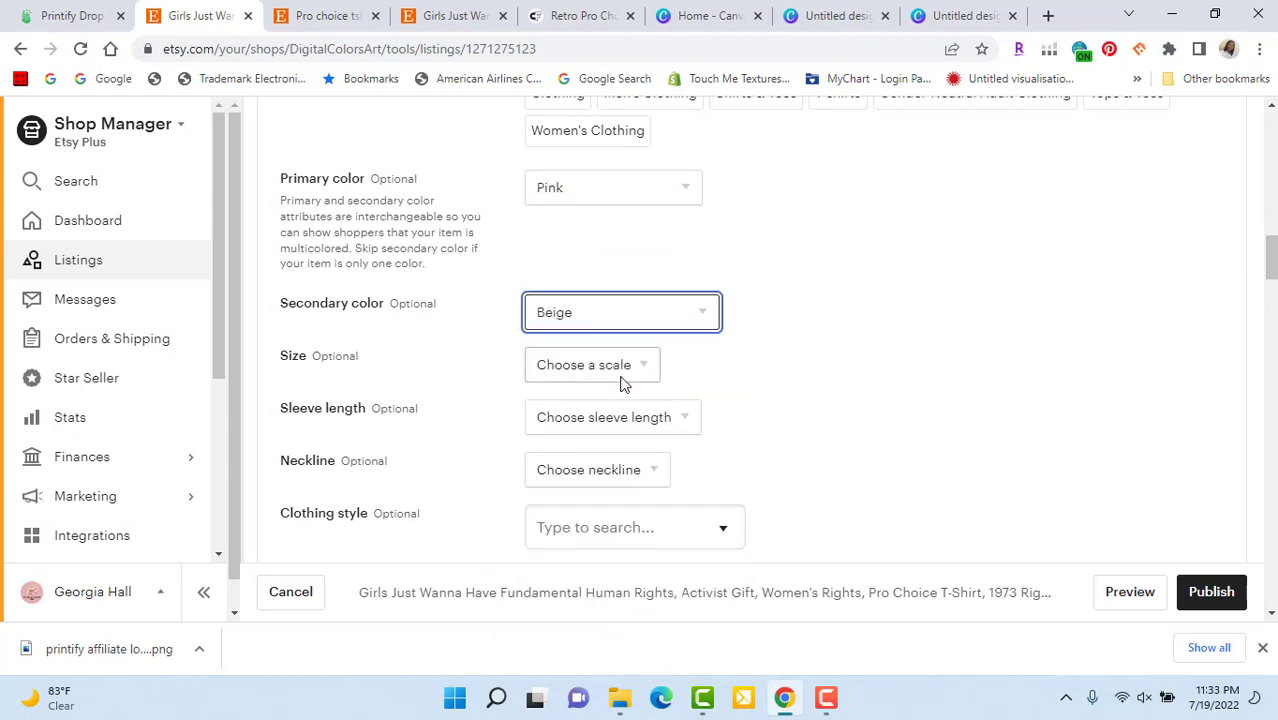
Step: Set the size scale to US letter and the sleeve length to Short sleeve
{"action": "left_click", "coordinate": [632, 374]}
{"action": "left_click", "coordinate": [590, 406]}
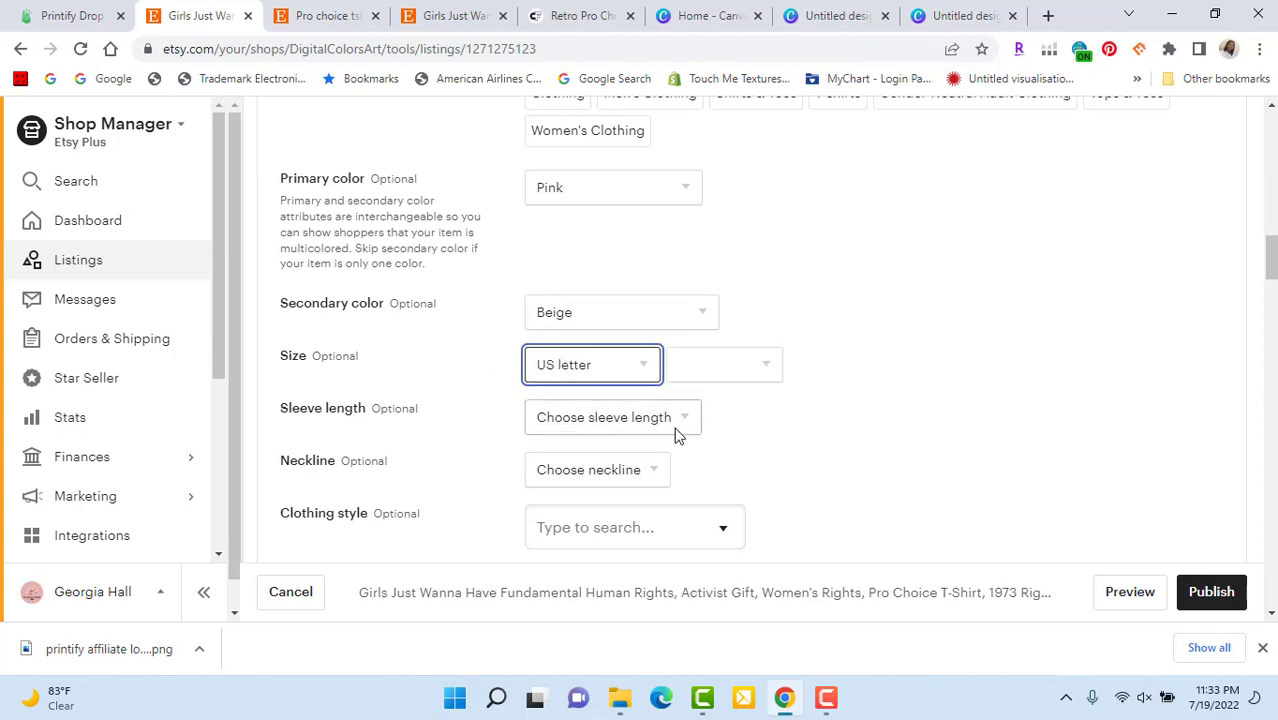
{"action": "left_click", "coordinate": [657, 420]}
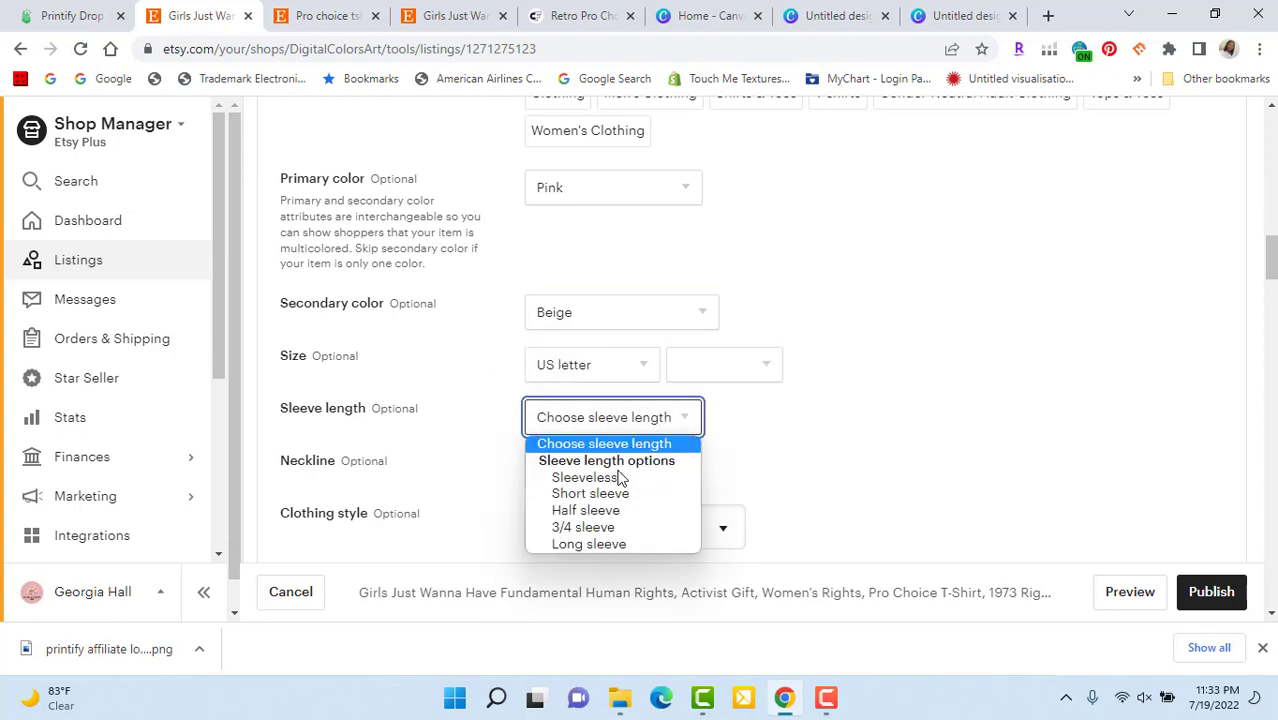
{"action": "left_click", "coordinate": [607, 495]}
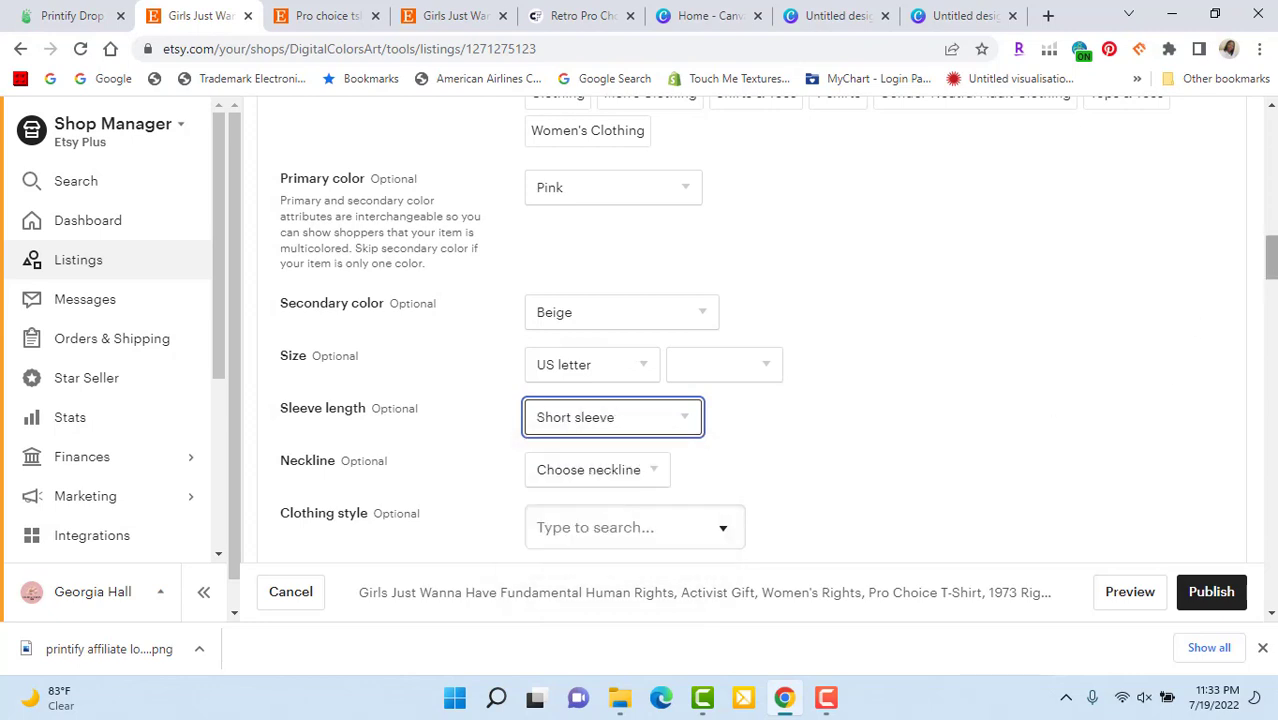
Step: Set the neckline to Crew and the clothing style to Athletic
{"action": "scroll", "coordinate": [1272, 270], "scroll_direction": "down", "scroll_amount": 3}
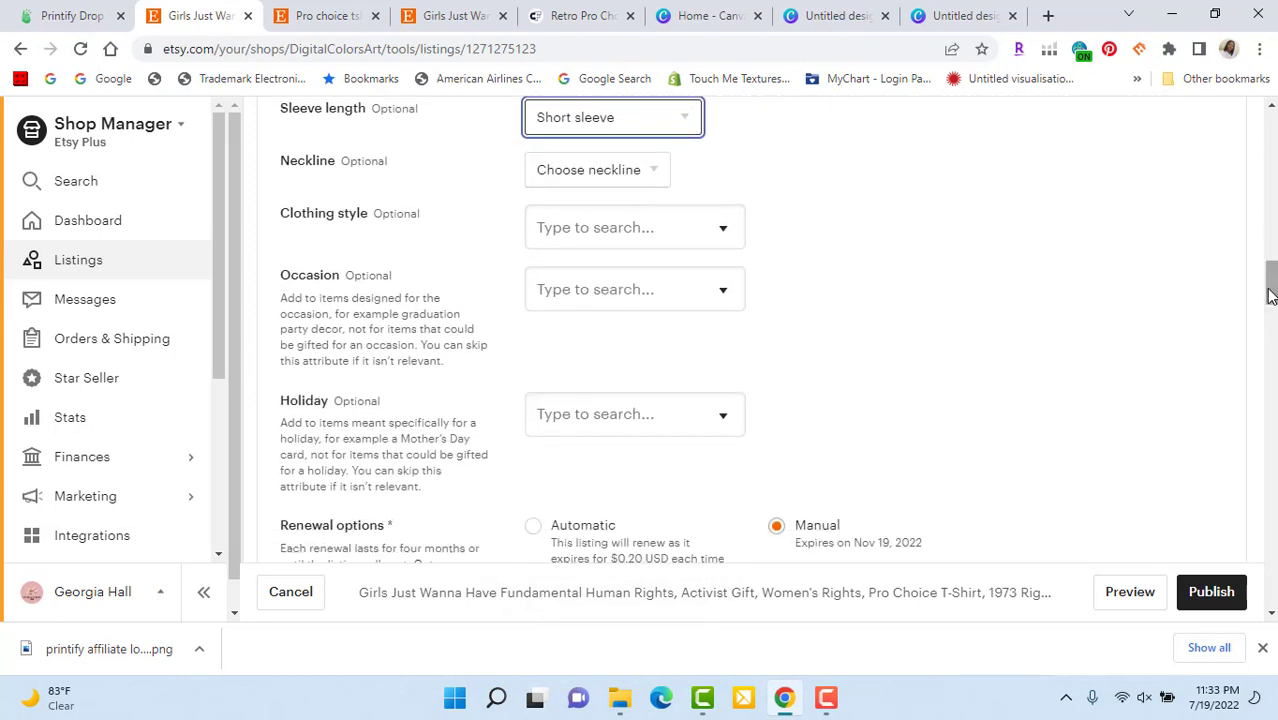
{"action": "left_click", "coordinate": [636, 171]}
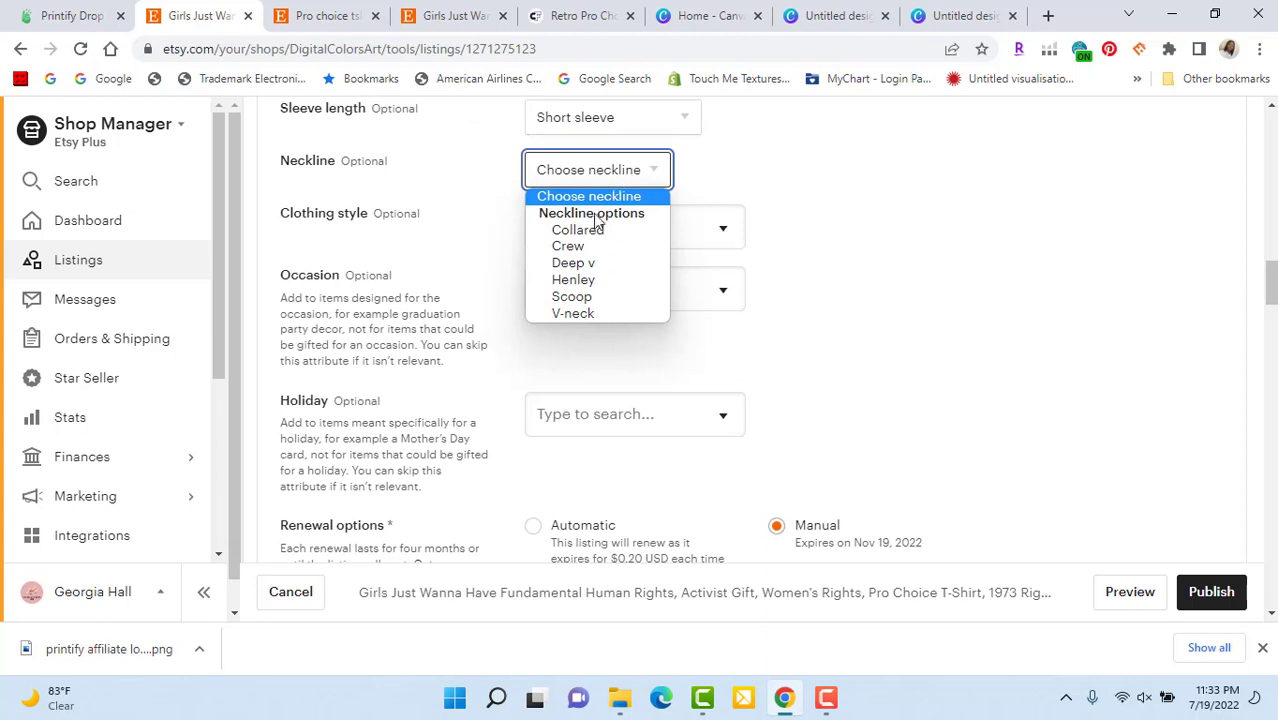
{"action": "left_click", "coordinate": [568, 246]}
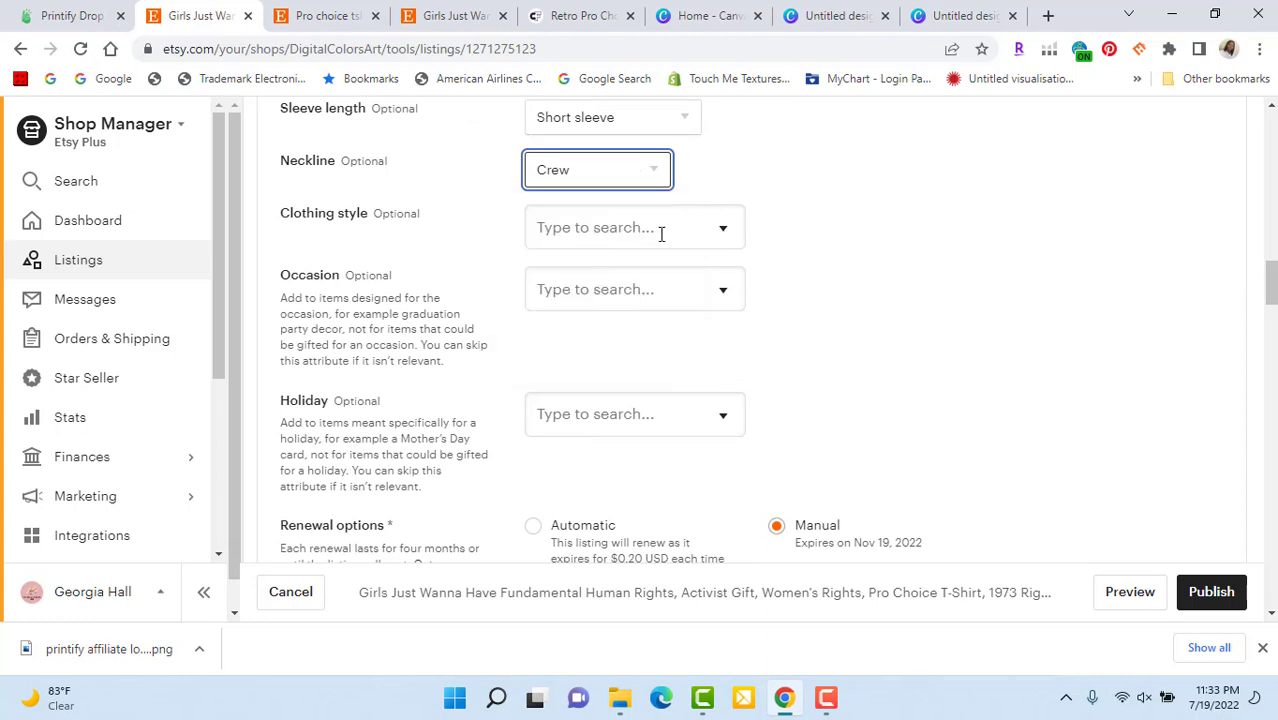
{"action": "left_click", "coordinate": [722, 228]}
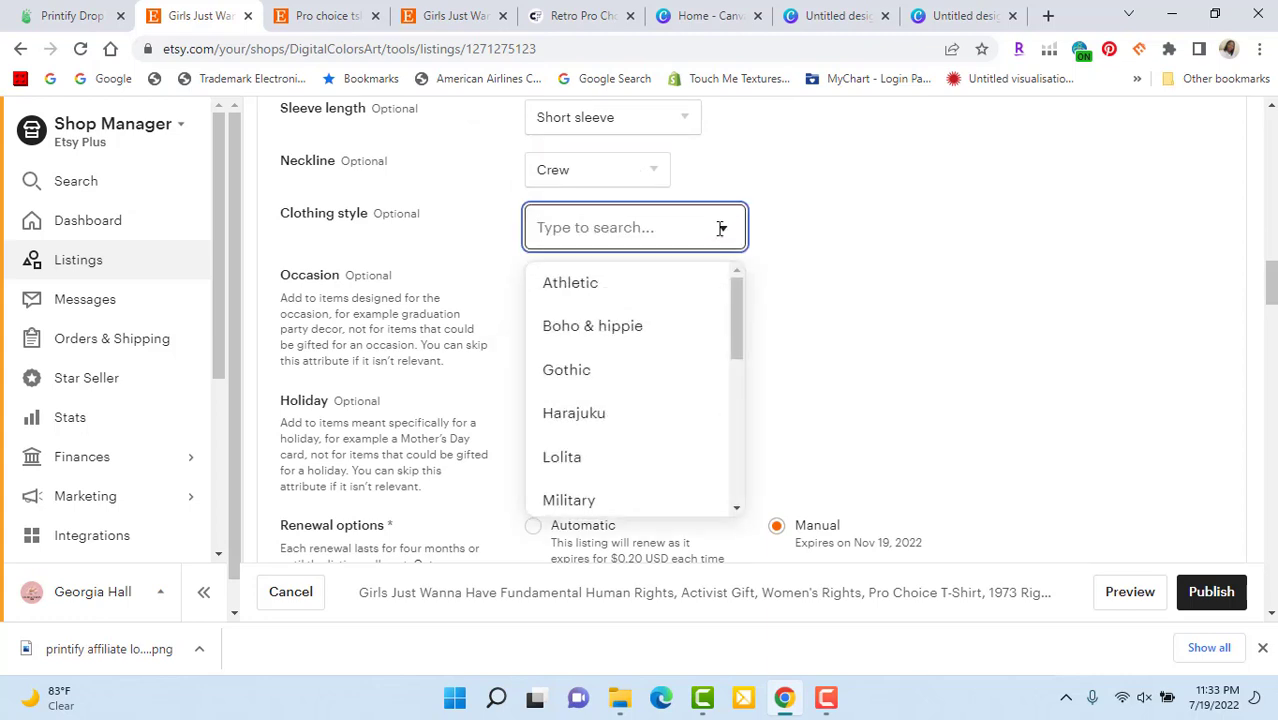
{"action": "left_click", "coordinate": [585, 284]}
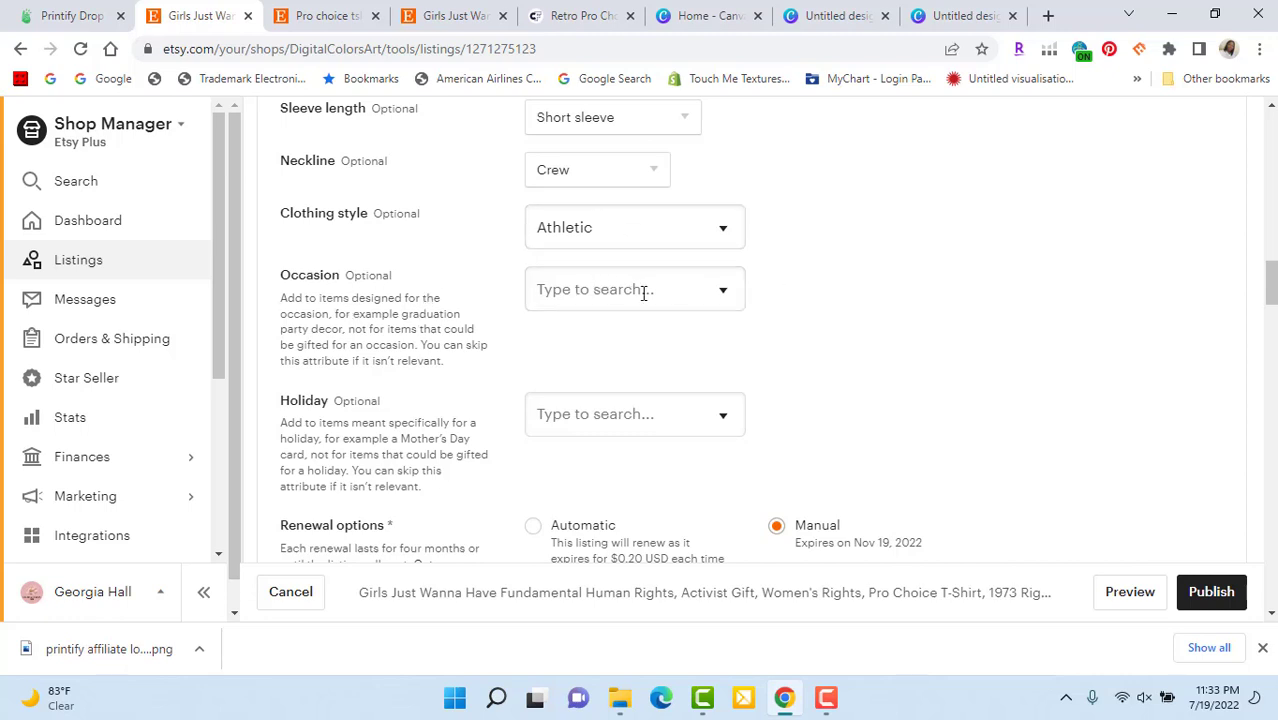
Step: Look through the available Occasion options without choosing one
{"action": "left_click", "coordinate": [724, 291]}
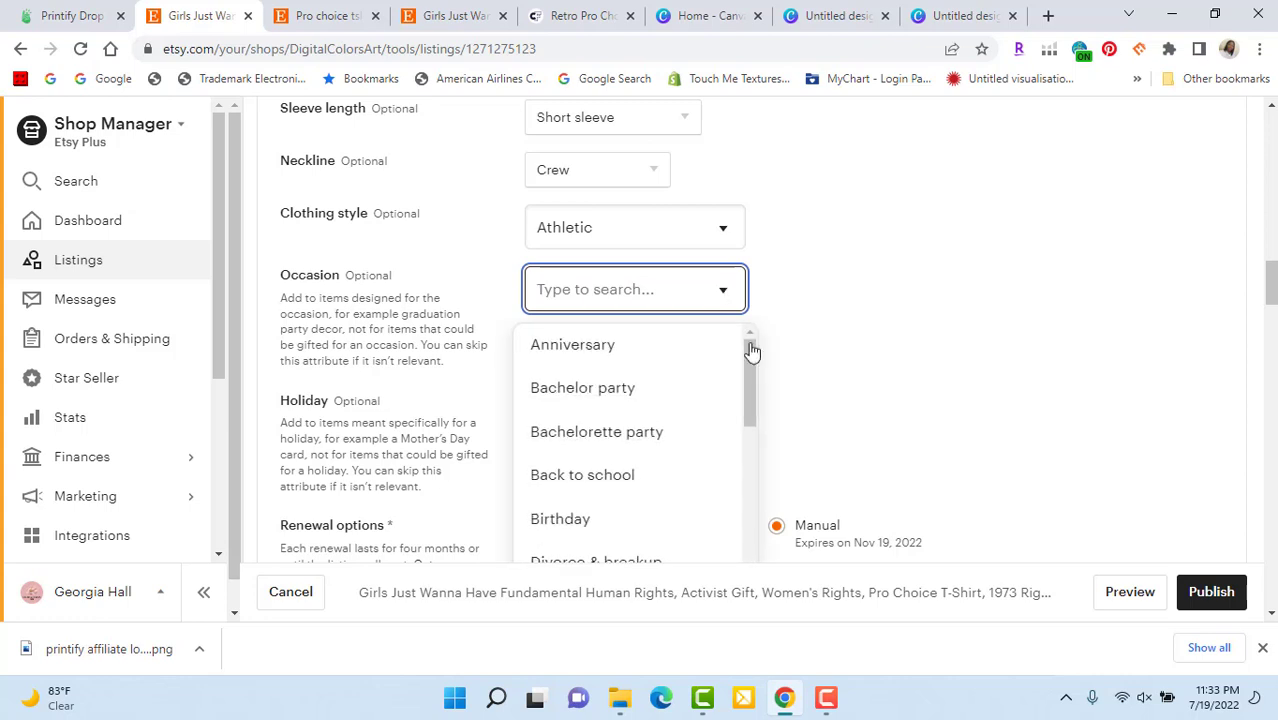
{"action": "left_click_drag", "start_coordinate": [750, 380], "coordinate": [757, 524]}
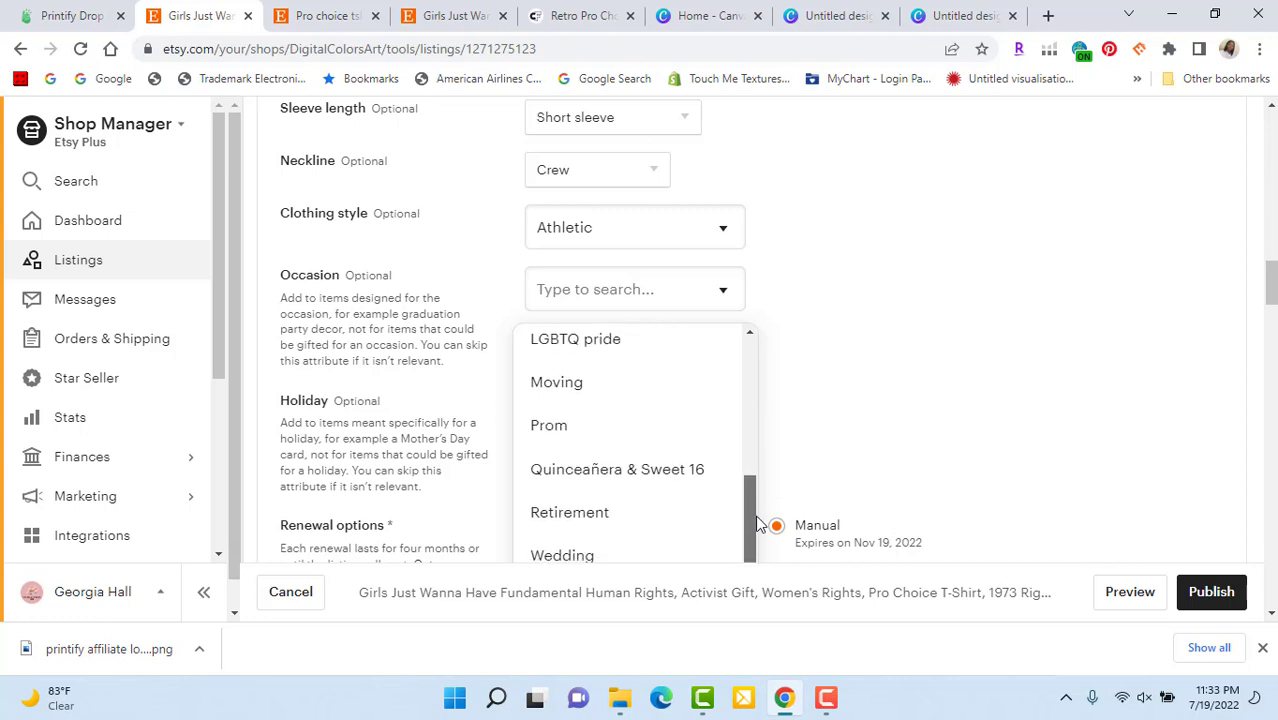
{"action": "left_click", "coordinate": [938, 328]}
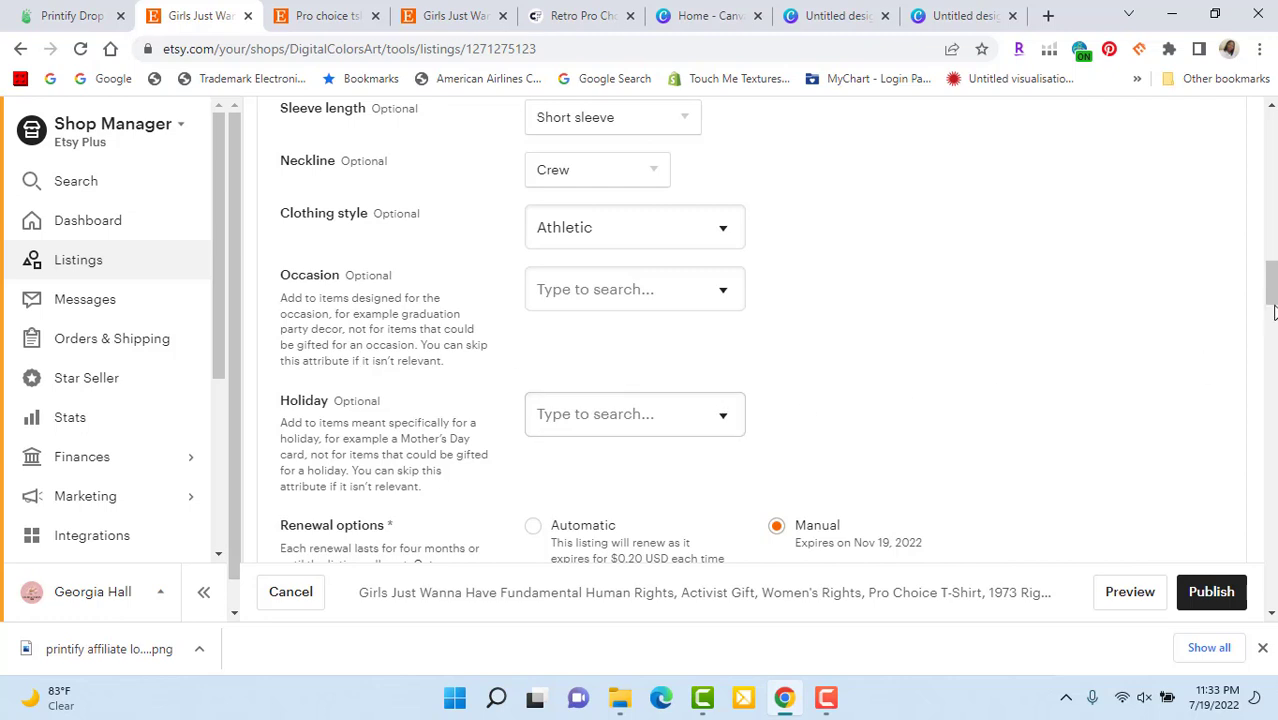
Step: Set the listing's renewal option to Automatic and dismiss the auto-renew details
{"action": "scroll", "coordinate": [1272, 290], "scroll_direction": "down", "scroll_amount": 3}
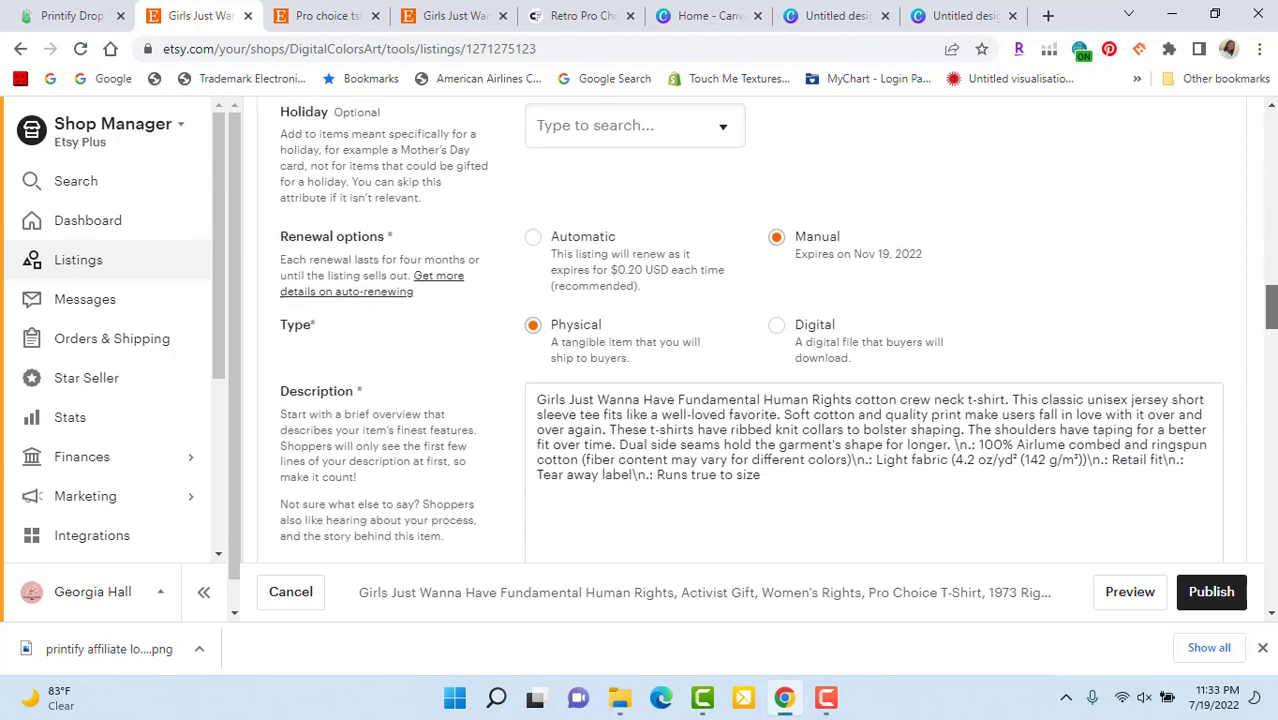
{"action": "left_click", "coordinate": [532, 228]}
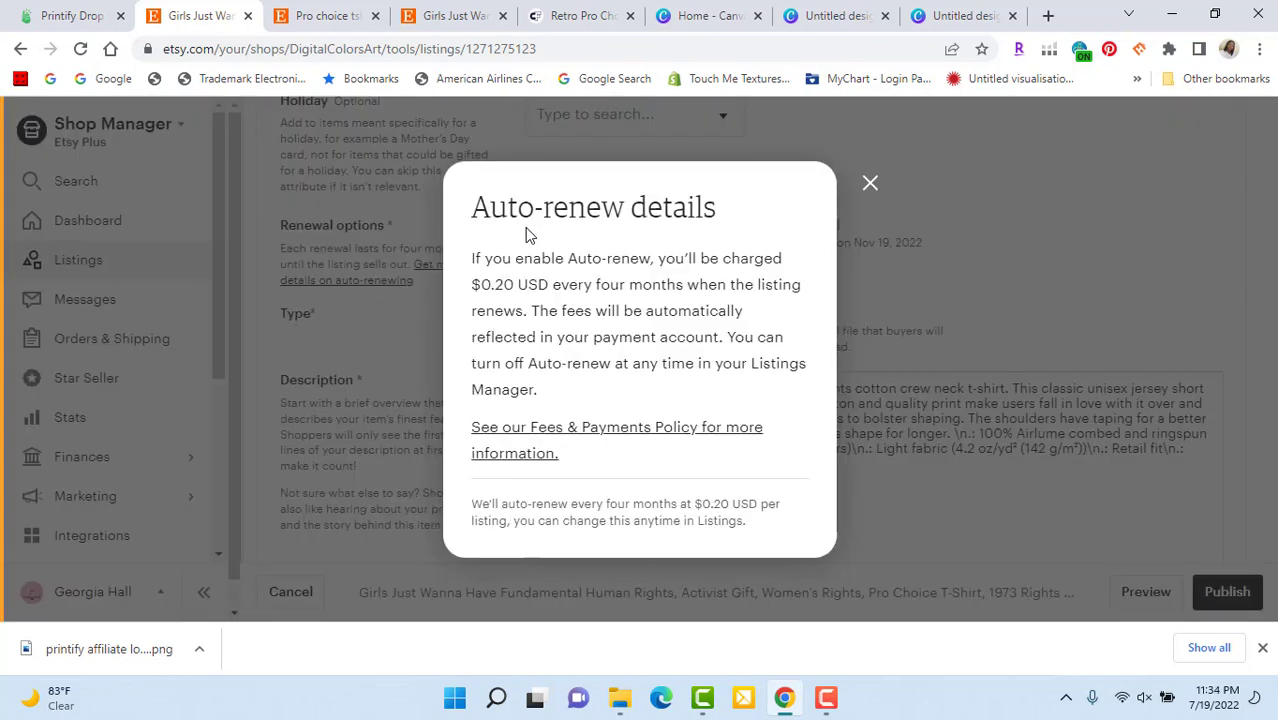
{"action": "left_click", "coordinate": [869, 186]}
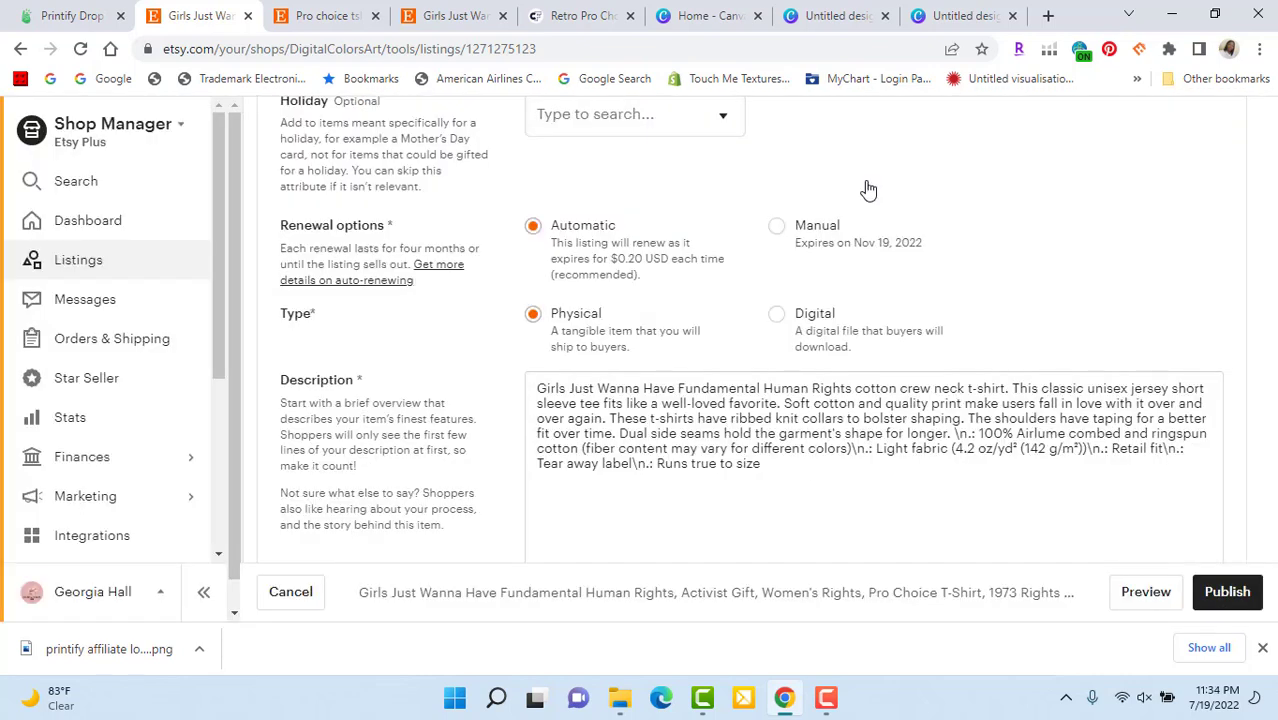
Step: Mark Printify as the listing's production partner and assign the listing to the T-Shirts section
{"action": "left_click_drag", "start_coordinate": [1272, 316], "coordinate": [1272, 344]}
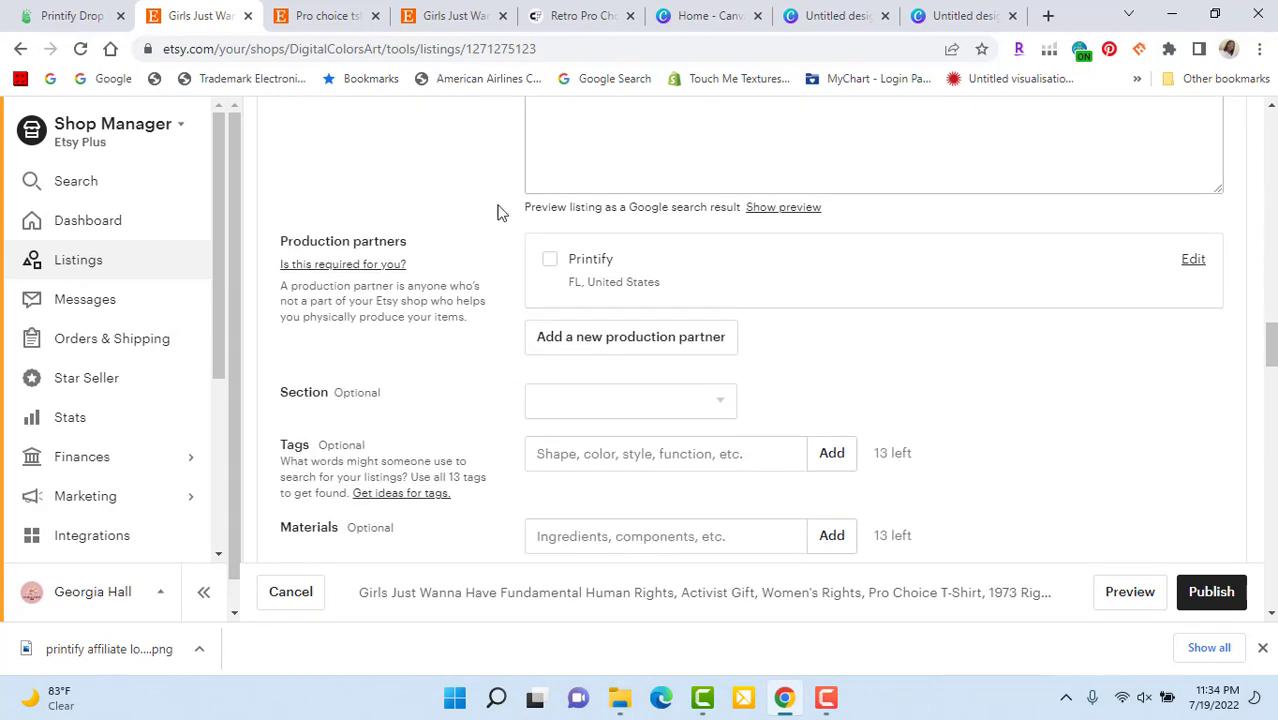
{"action": "left_click", "coordinate": [552, 266]}
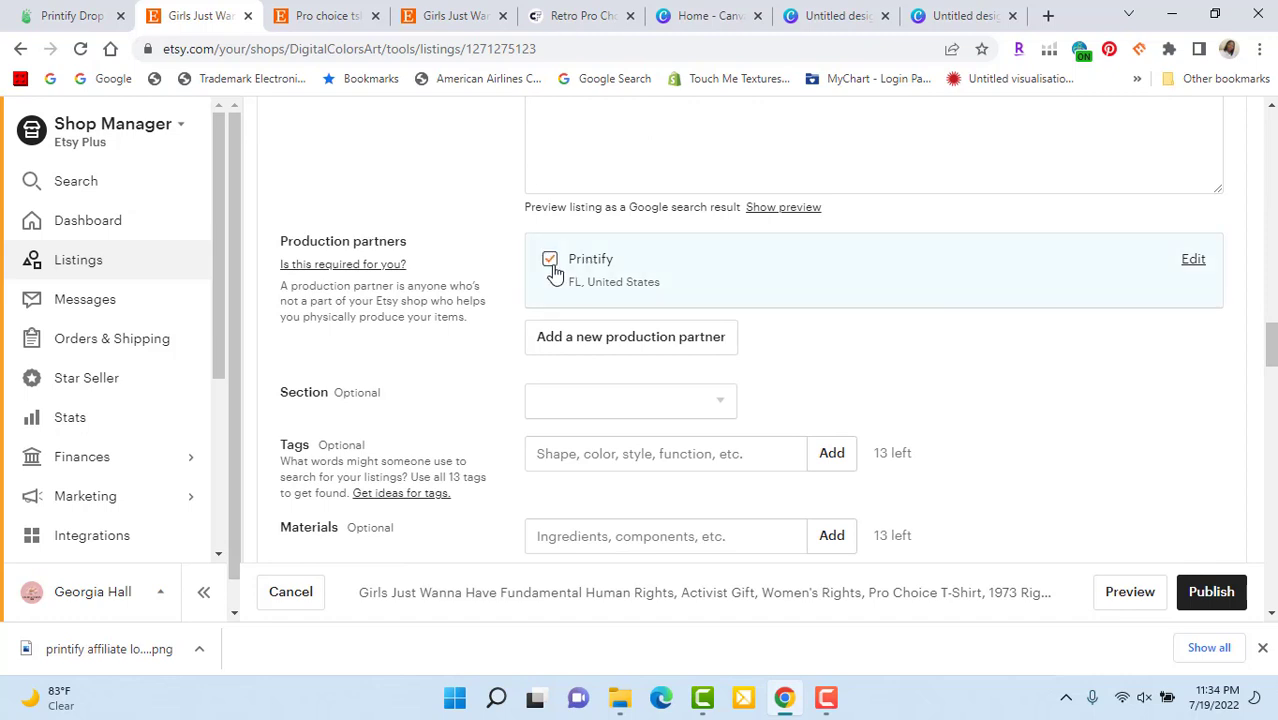
{"action": "left_click", "coordinate": [700, 405]}
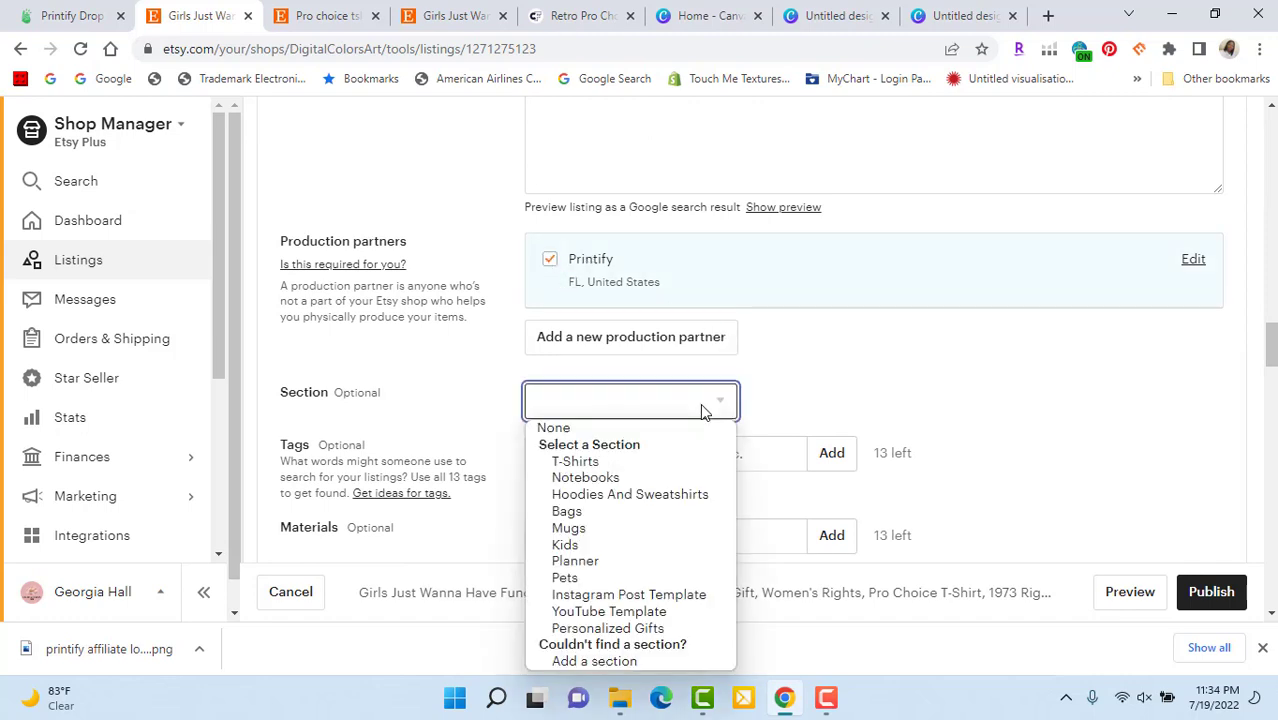
{"action": "left_click", "coordinate": [617, 463]}
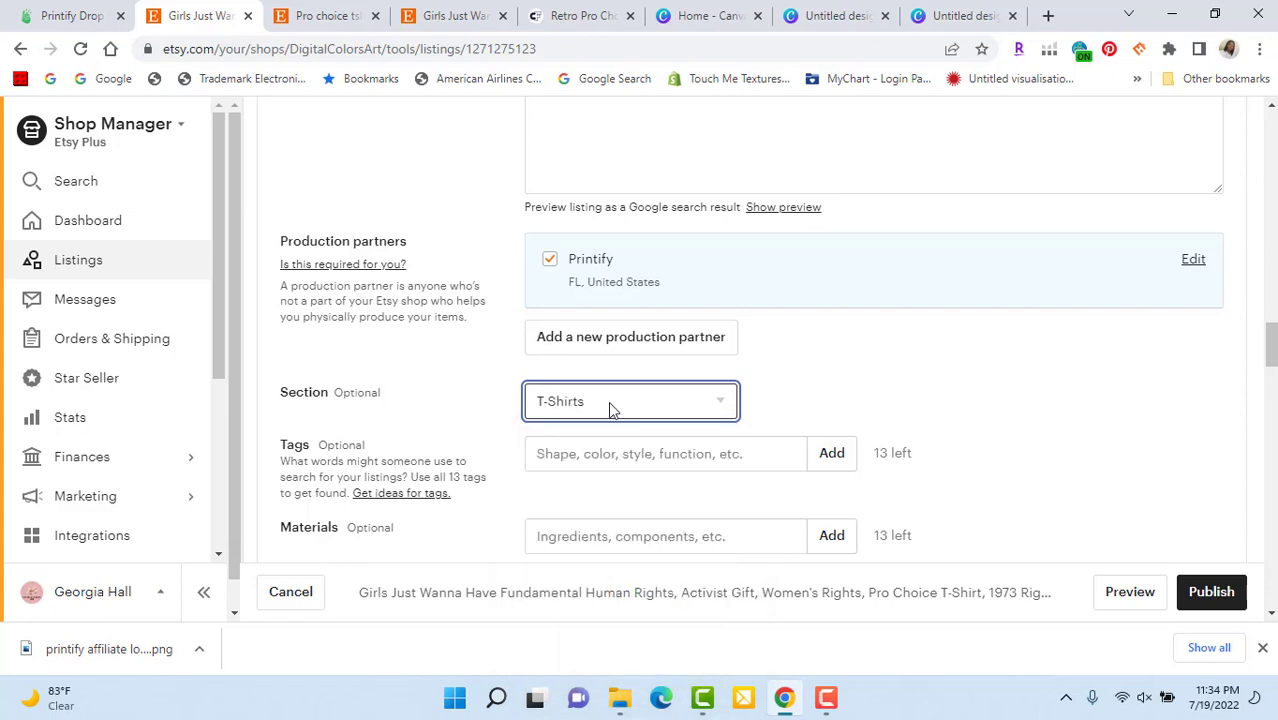
Step: Copy all the EtsyHunt tags from the competing SMNecessity listing for the Girls Just Wanna Have Fundamental Human Rights shirt
{"action": "scroll", "coordinate": [1273, 340], "scroll_direction": "down", "scroll_amount": 3}
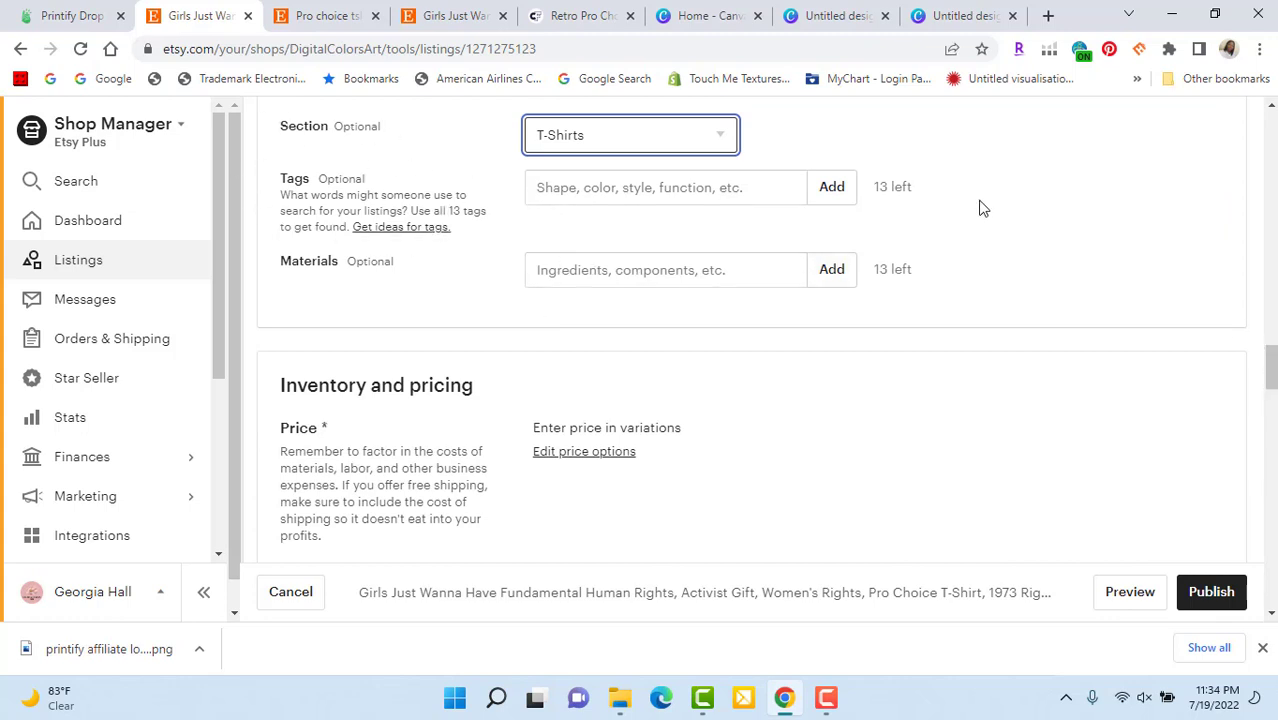
{"action": "left_click", "coordinate": [328, 16]}
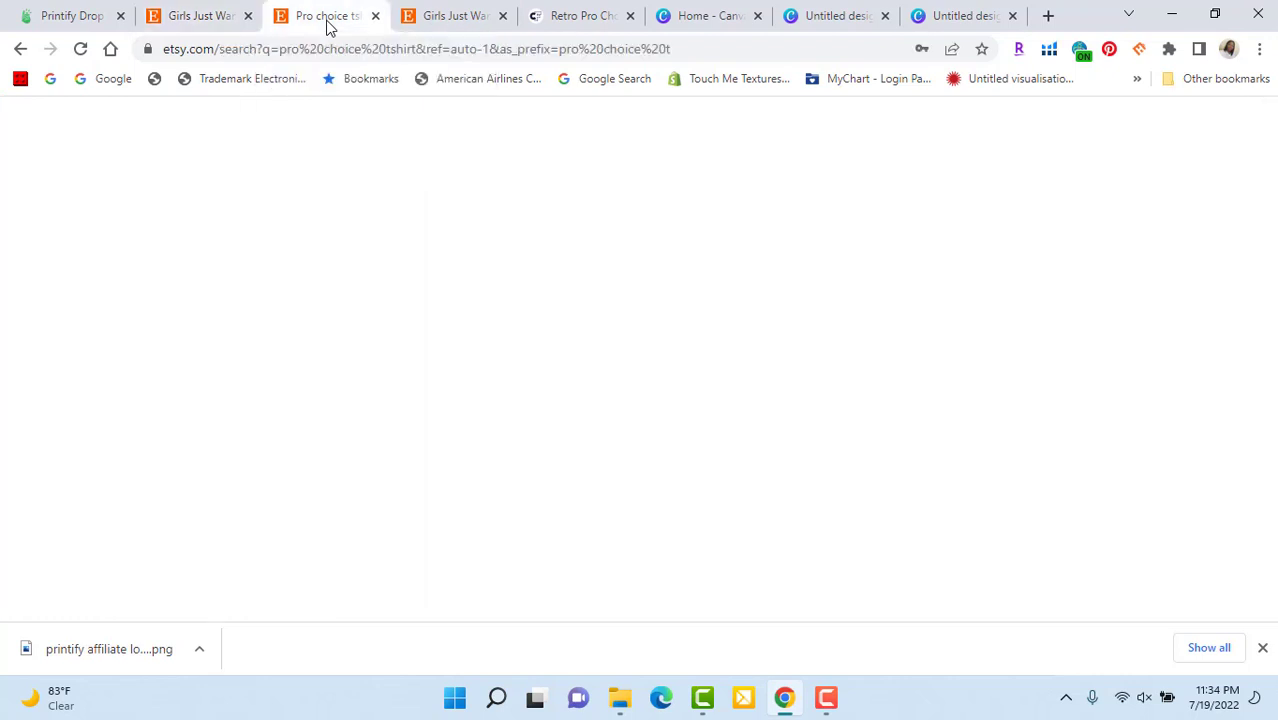
{"action": "left_click", "coordinate": [455, 24]}
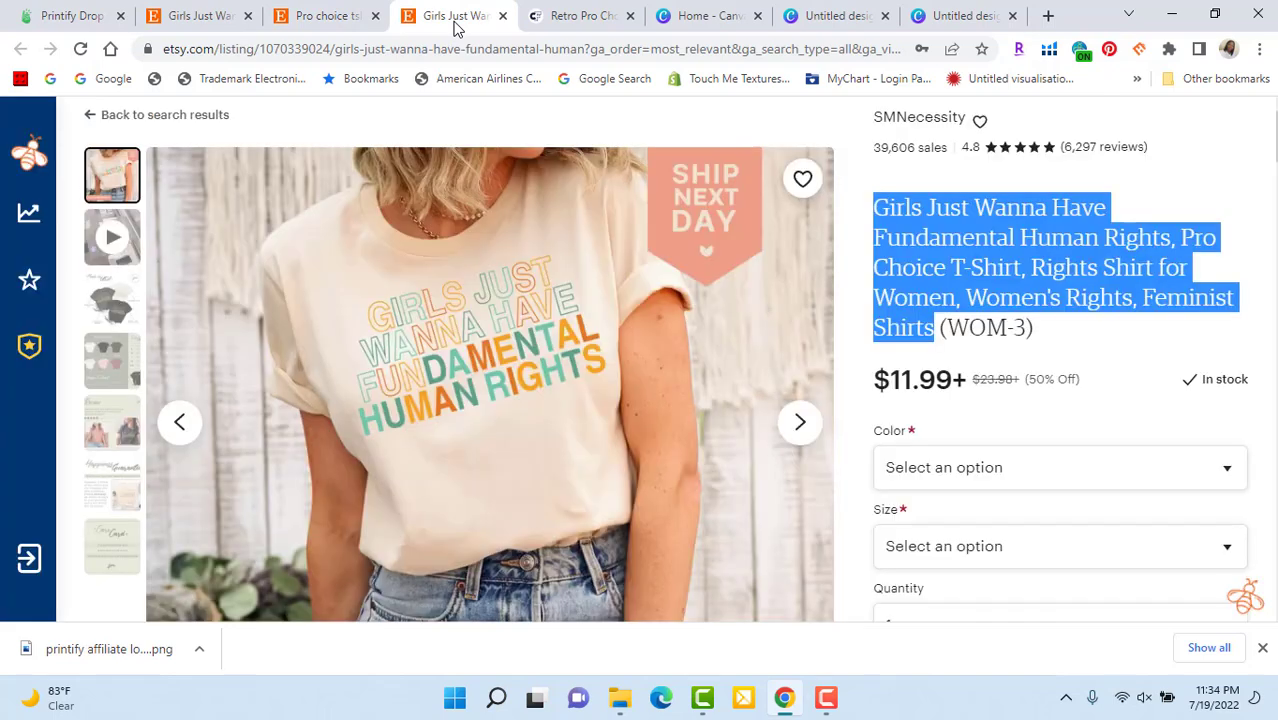
{"action": "left_click", "coordinate": [1238, 174]}
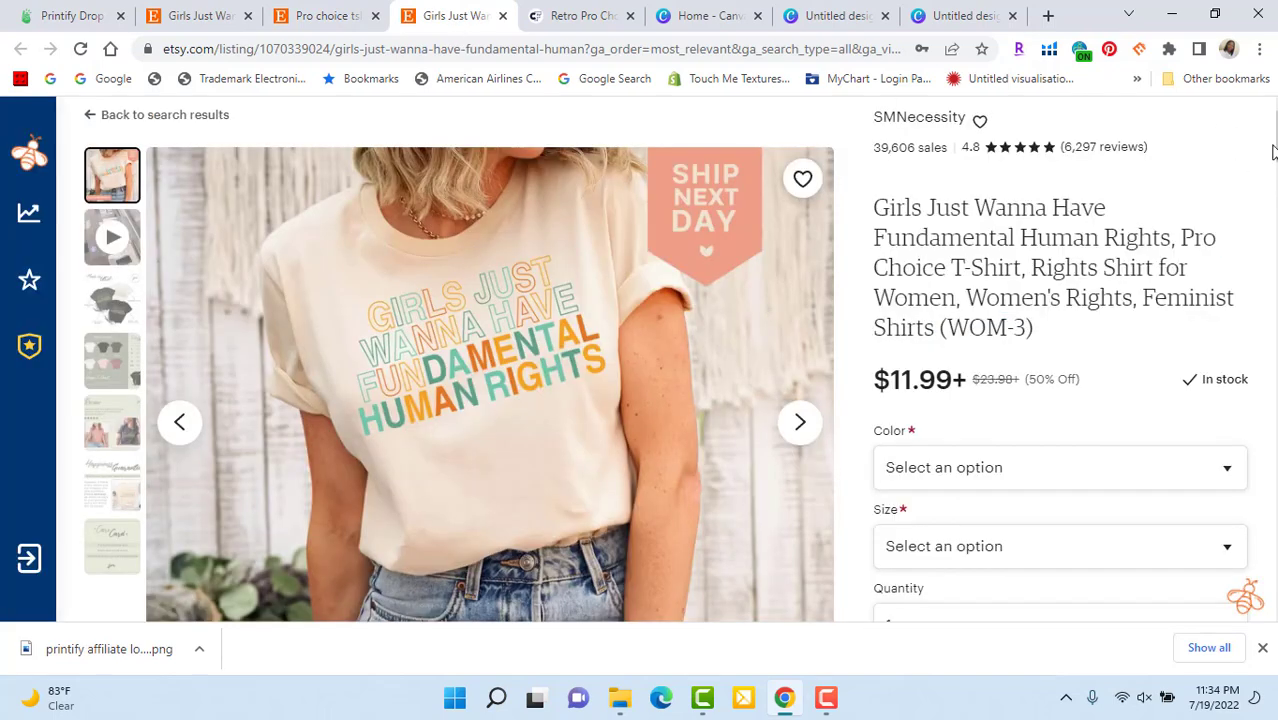
{"action": "scroll", "coordinate": [660, 360], "scroll_direction": "down", "scroll_amount": 3}
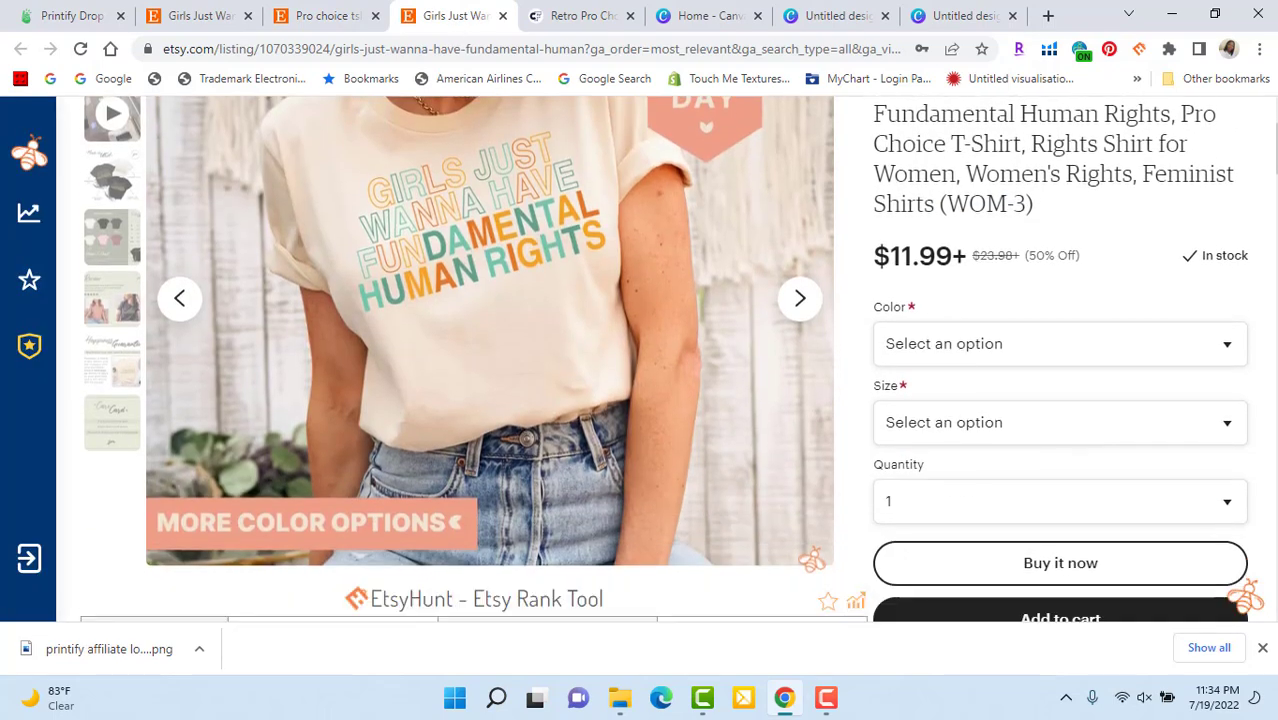
{"action": "scroll", "coordinate": [660, 360], "scroll_direction": "down", "scroll_amount": 3}
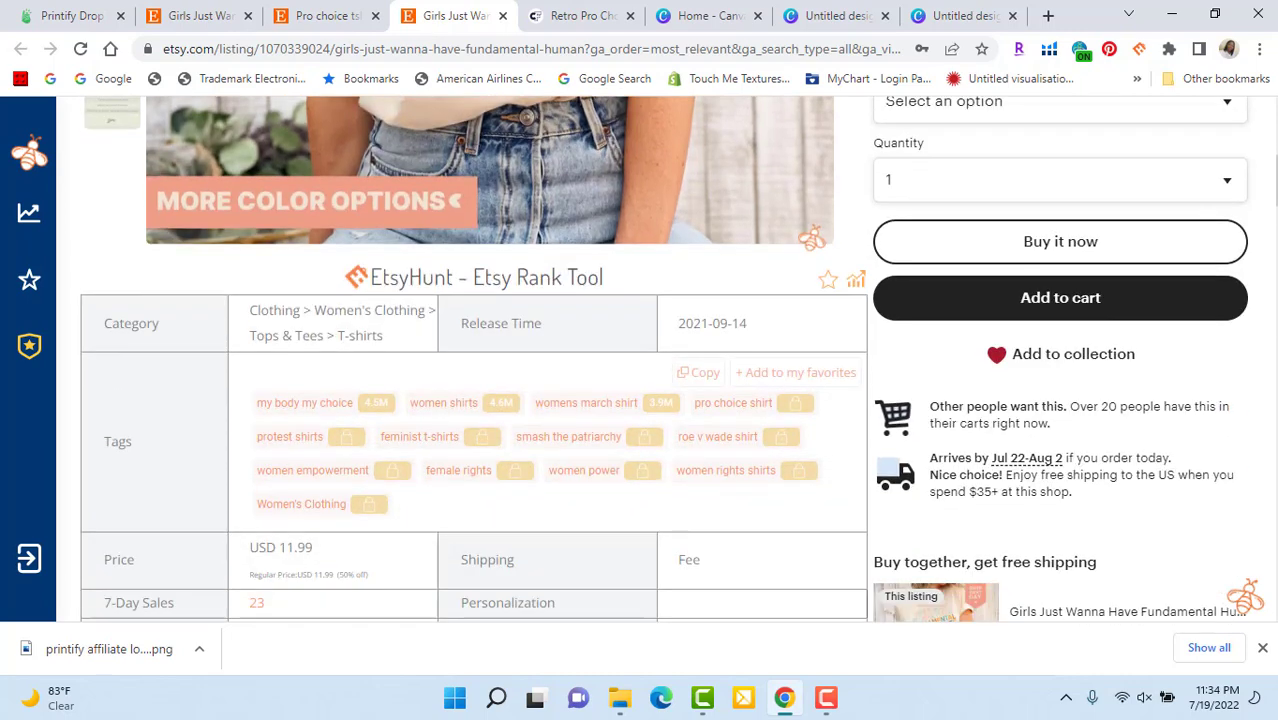
{"action": "scroll", "coordinate": [660, 360], "scroll_direction": "down", "scroll_amount": 1}
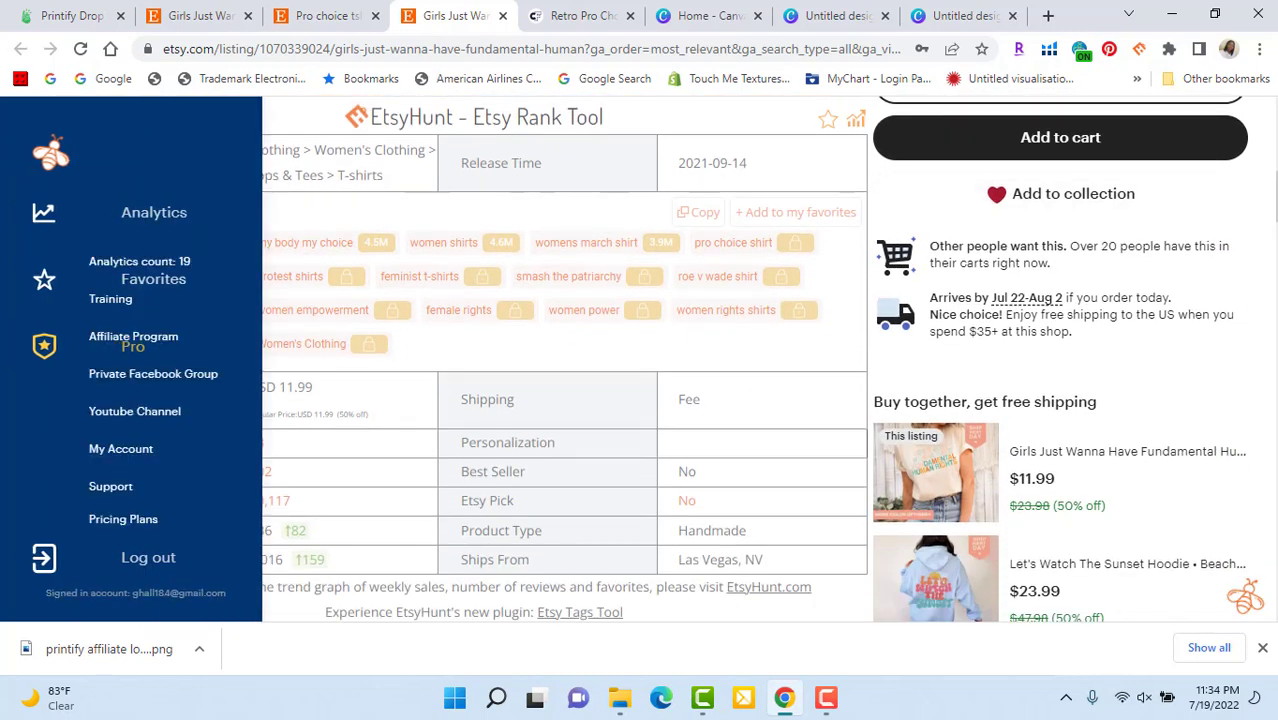
{"action": "left_click", "coordinate": [705, 215]}
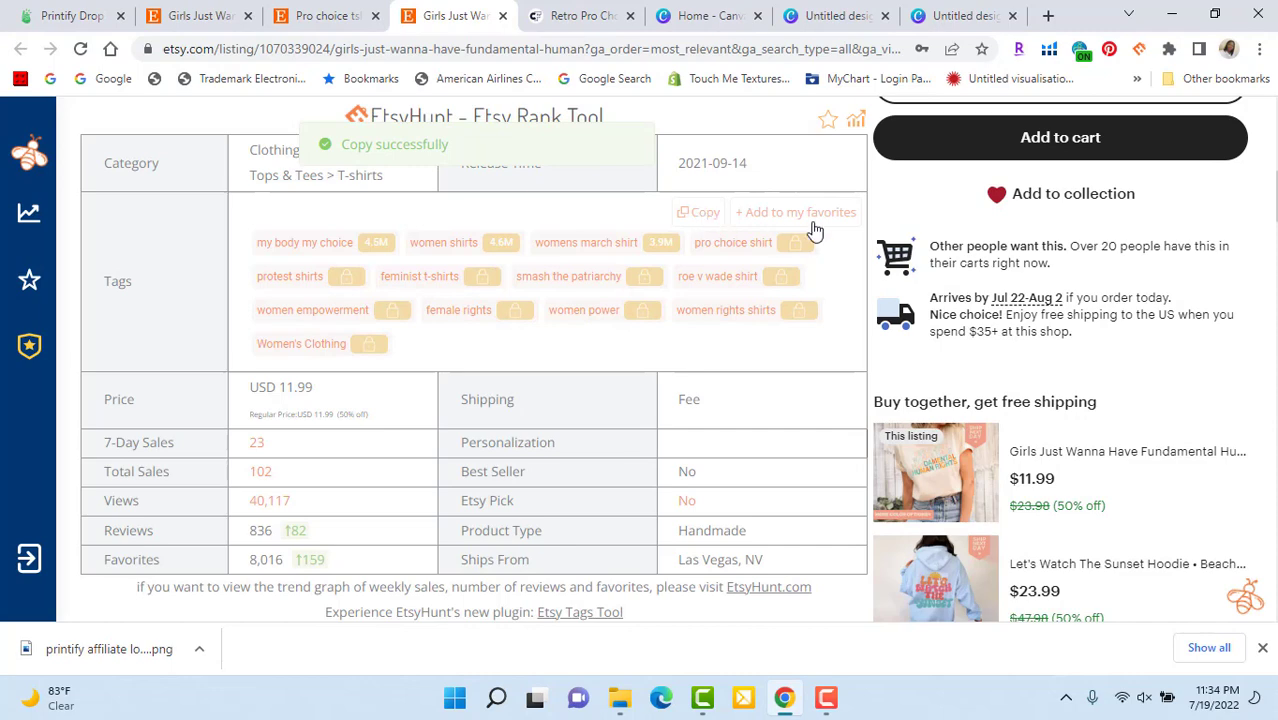
Step: Return to the shop's own listing and add the copied keywords as its tags
{"action": "left_click", "coordinate": [199, 18]}
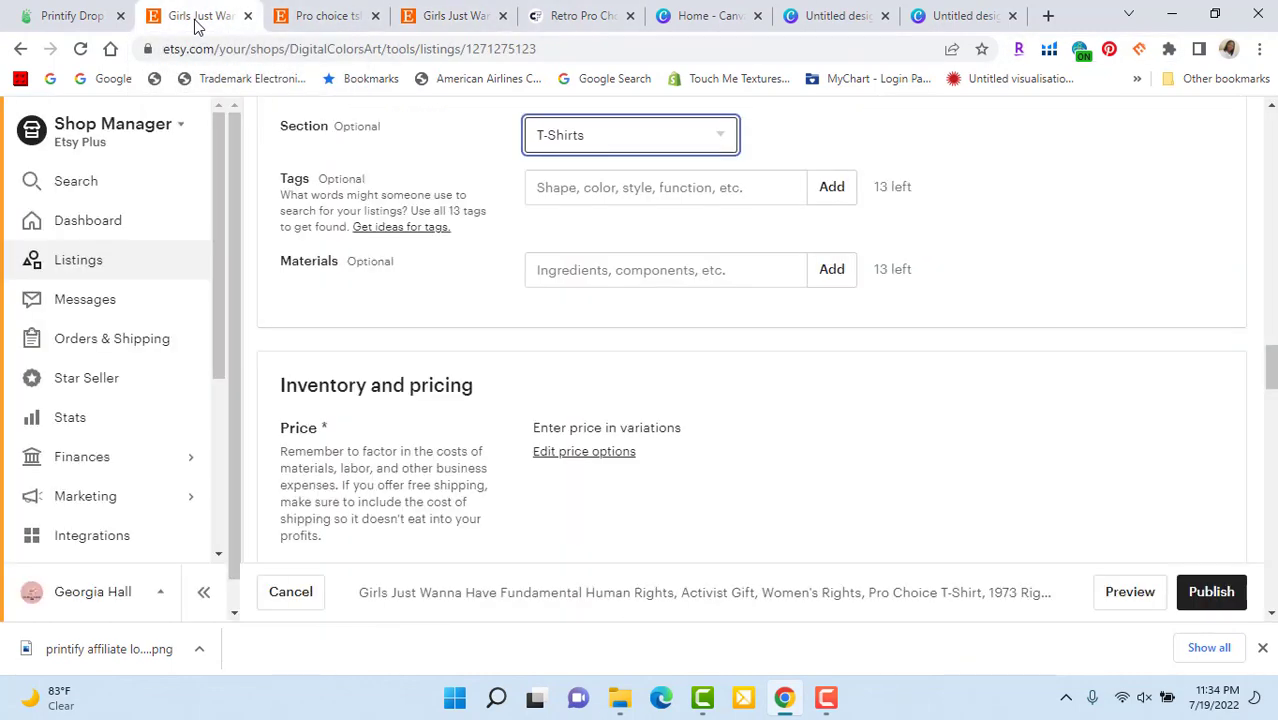
{"action": "left_click", "coordinate": [628, 188]}
{"action": "right_click", "coordinate": [628, 188]}
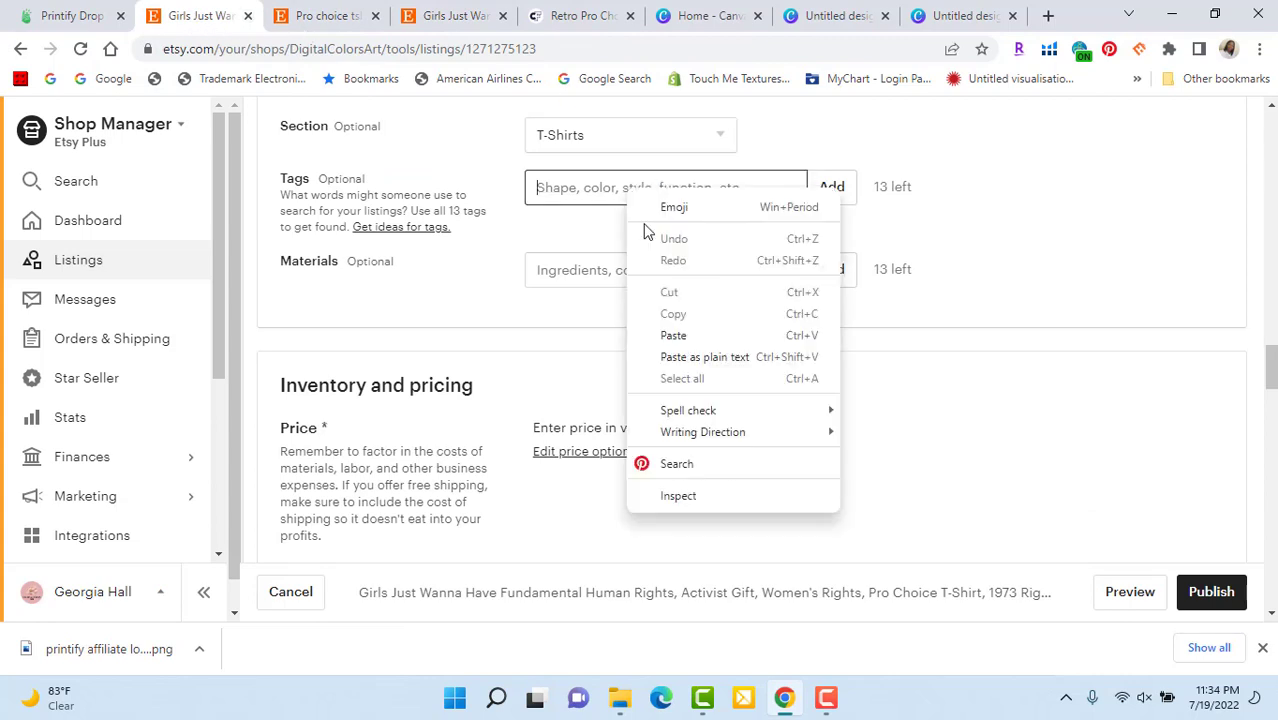
{"action": "left_click", "coordinate": [695, 339]}
{"action": "left_click", "coordinate": [836, 190]}
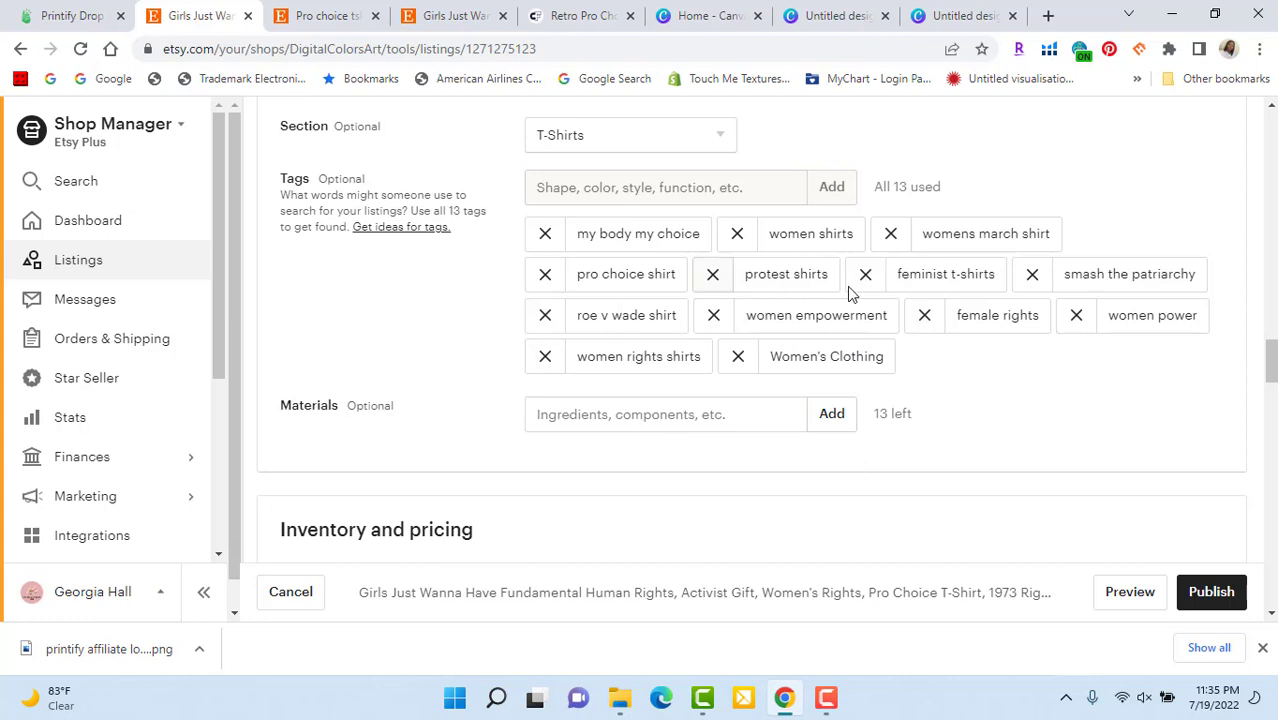
Step: Replace the "smash the patriarchy" tag with "Human rights t-shirt"
{"action": "left_click", "coordinate": [1033, 277]}
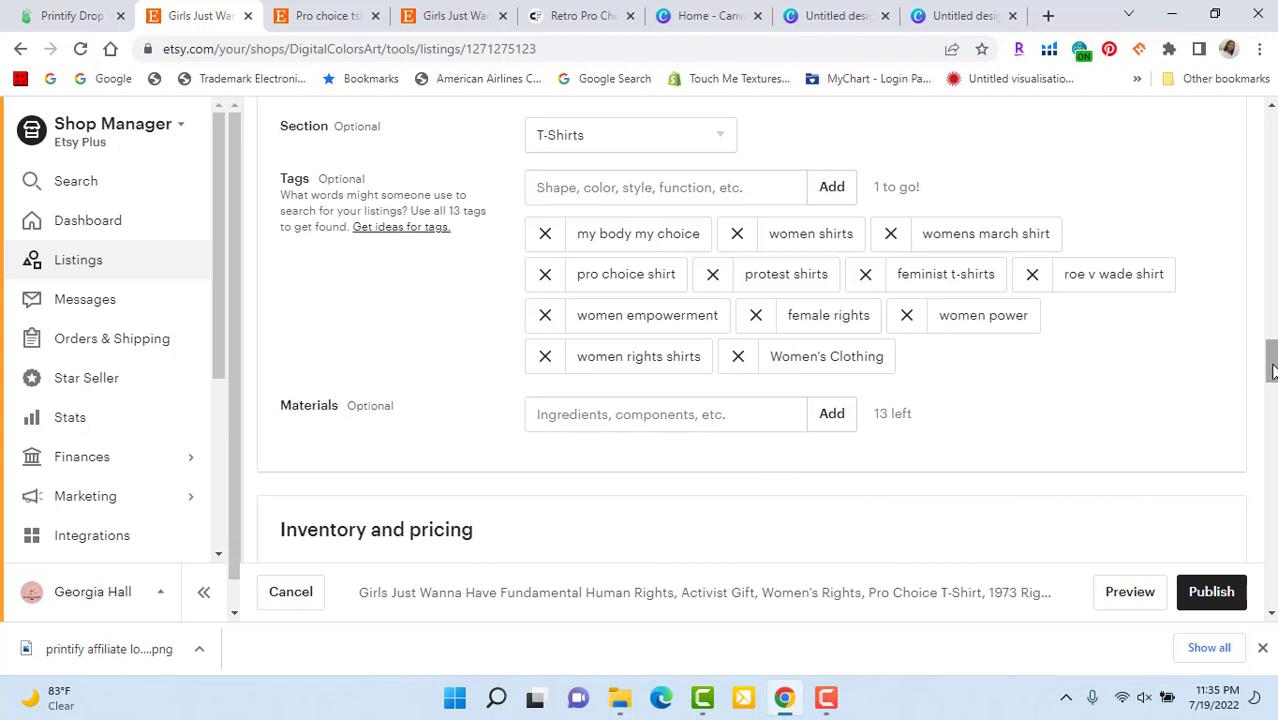
{"action": "left_click_drag", "start_coordinate": [1272, 372], "coordinate": [1227, 220]}
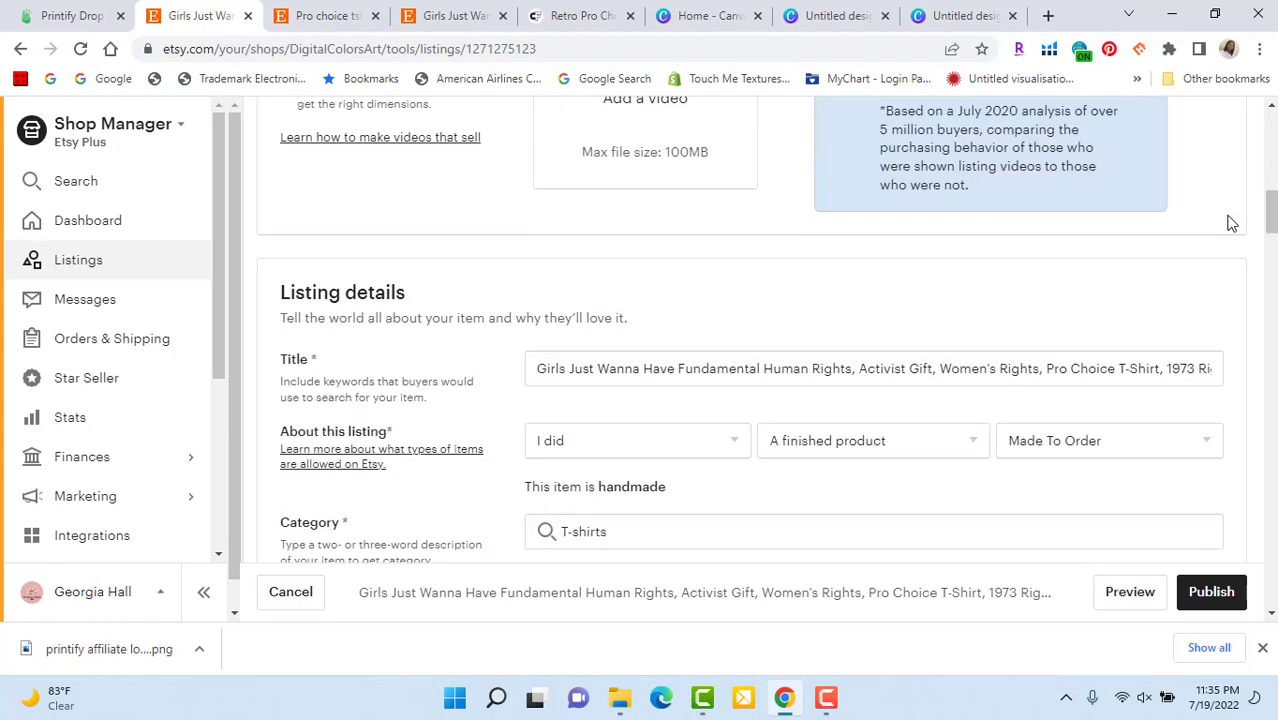
{"action": "triple_click", "coordinate": [1240, 242]}
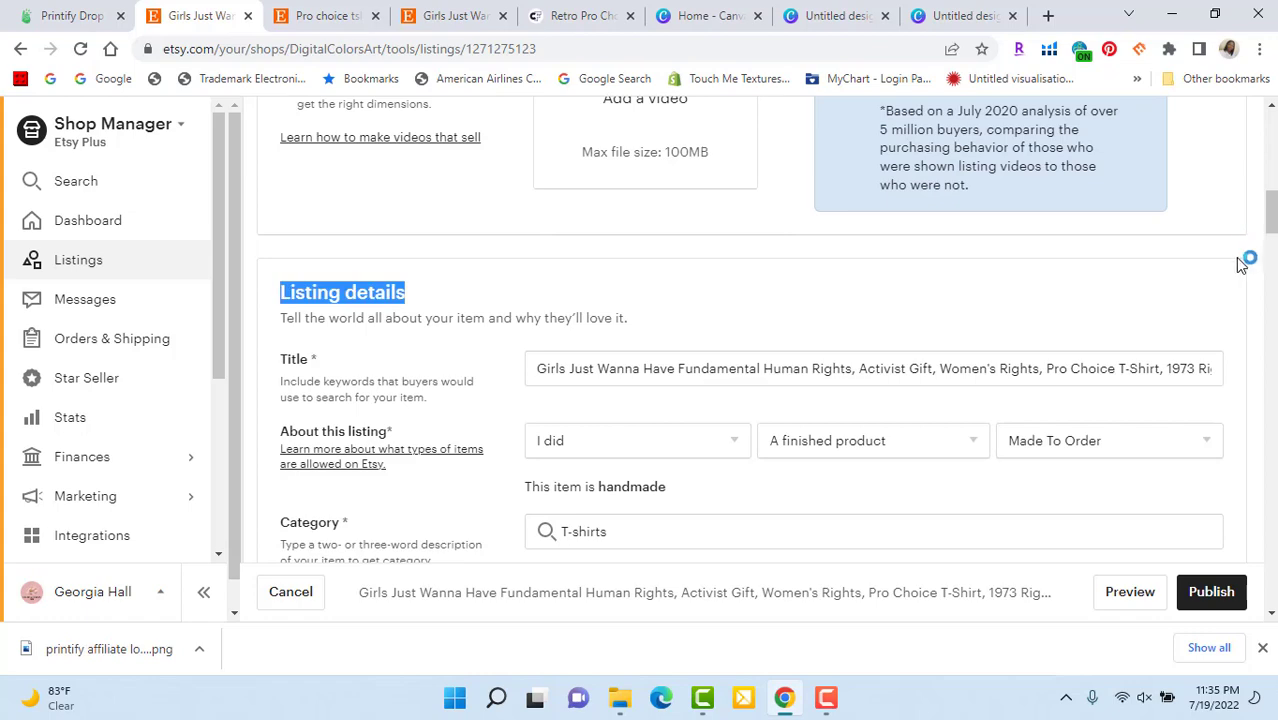
{"action": "left_click_drag", "start_coordinate": [1273, 240], "coordinate": [1273, 390]}
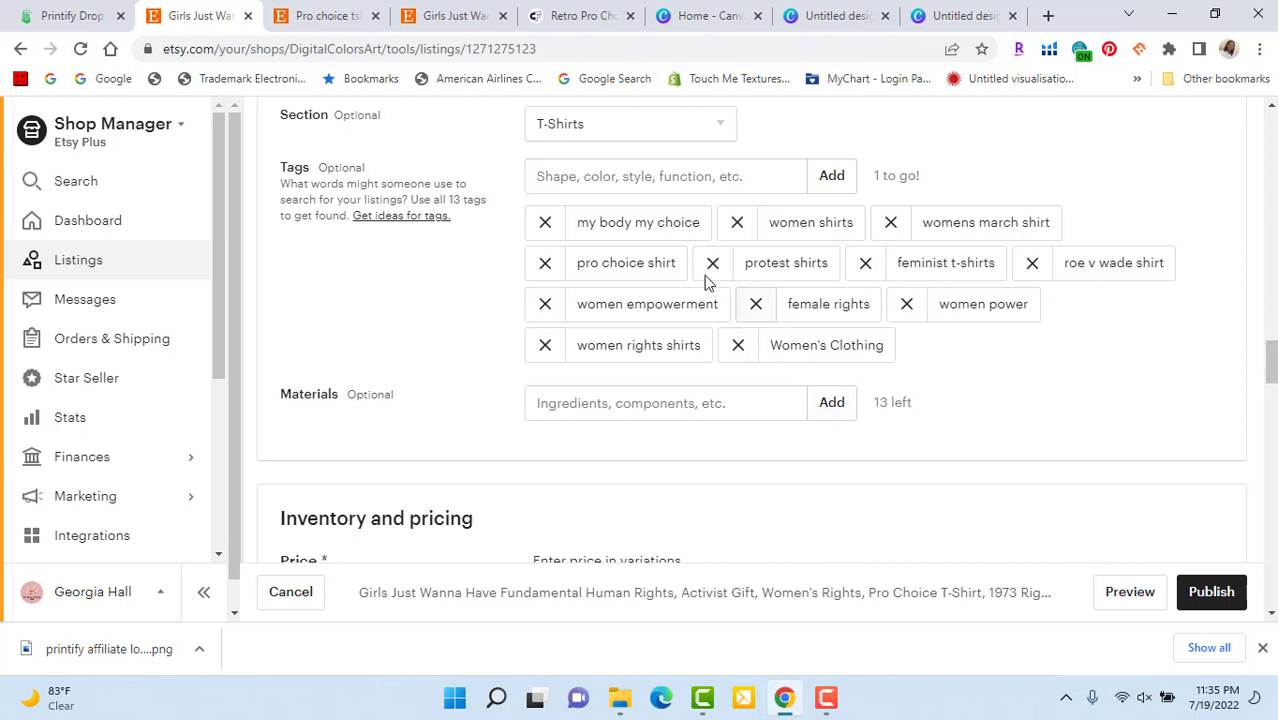
{"action": "left_click", "coordinate": [591, 177]}
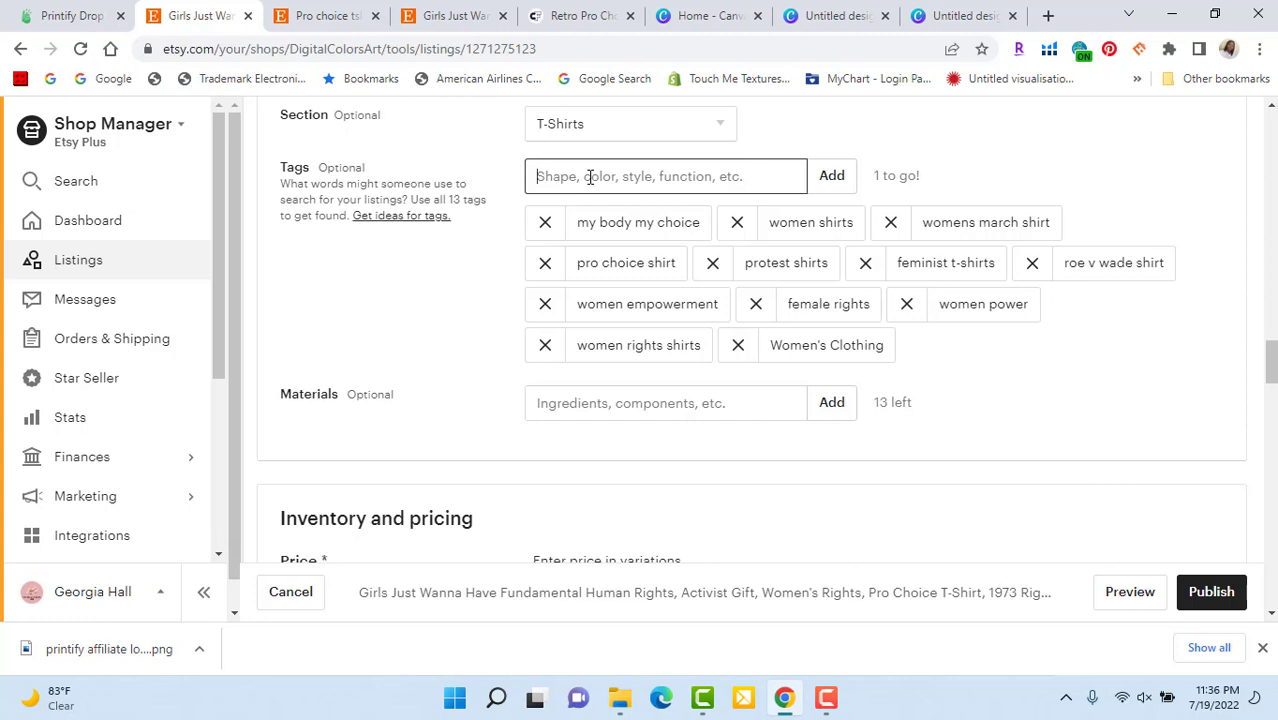
{"action": "type", "text": "Human rights t-shirt"}
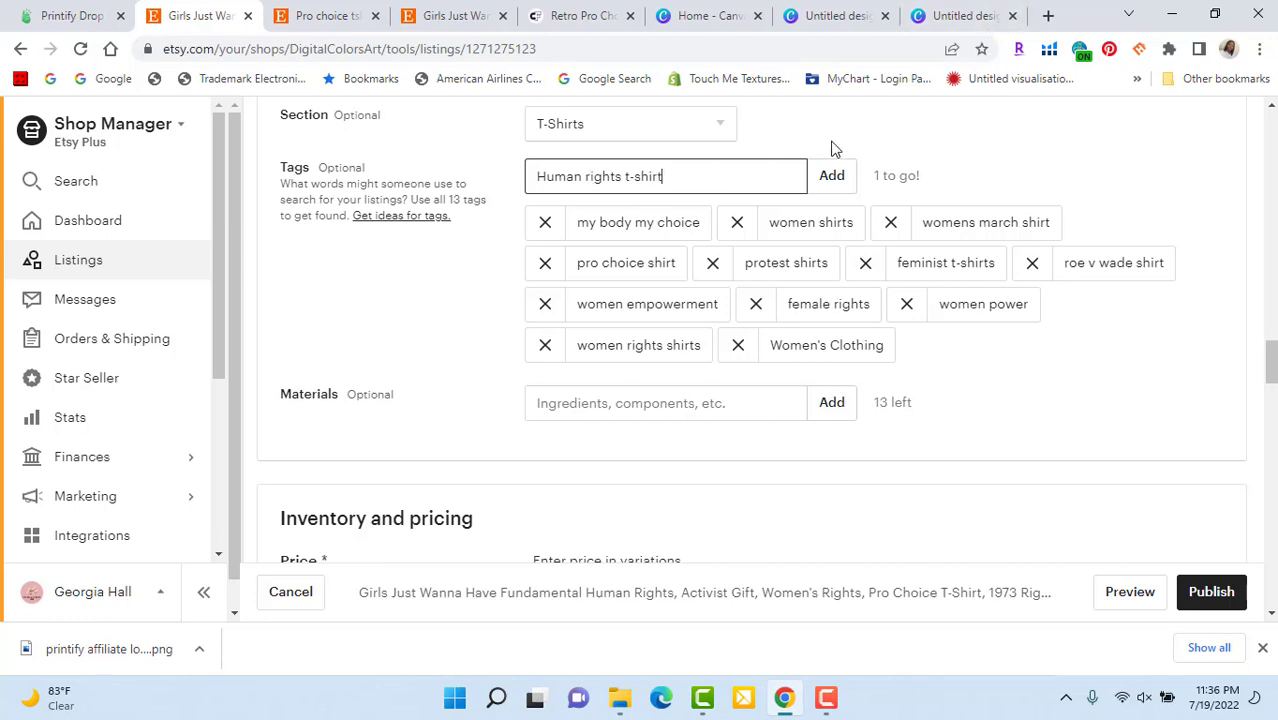
{"action": "left_click", "coordinate": [834, 177]}
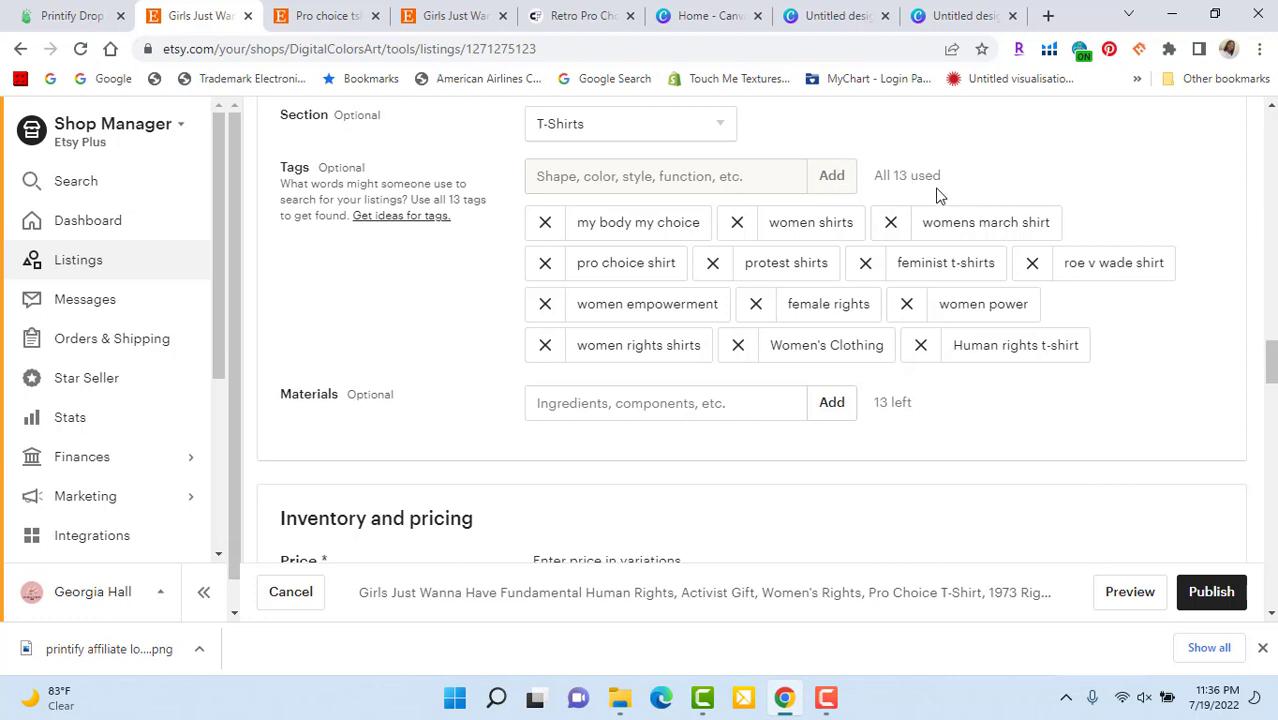
Step: Edit the listing's selected shipping profile and remove the Canada and Everywhere else destinations
{"action": "left_click_drag", "start_coordinate": [1272, 372], "coordinate": [1271, 502]}
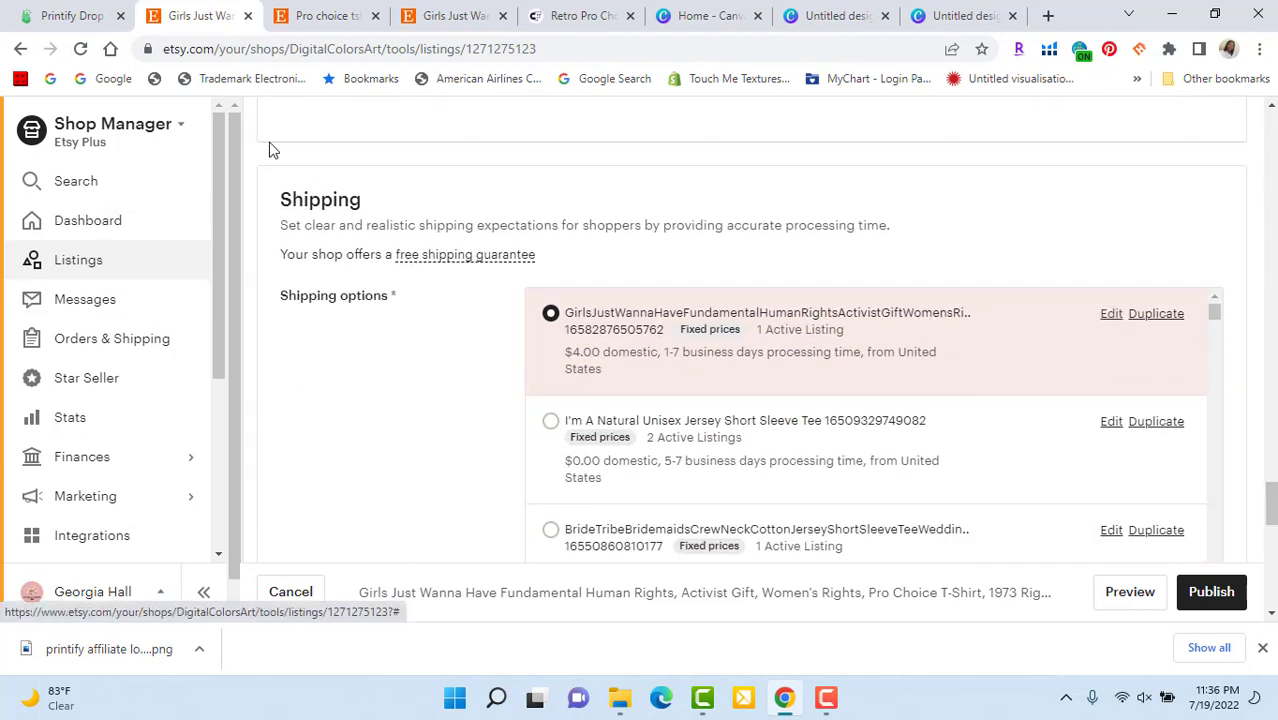
{"action": "left_click", "coordinate": [1112, 320]}
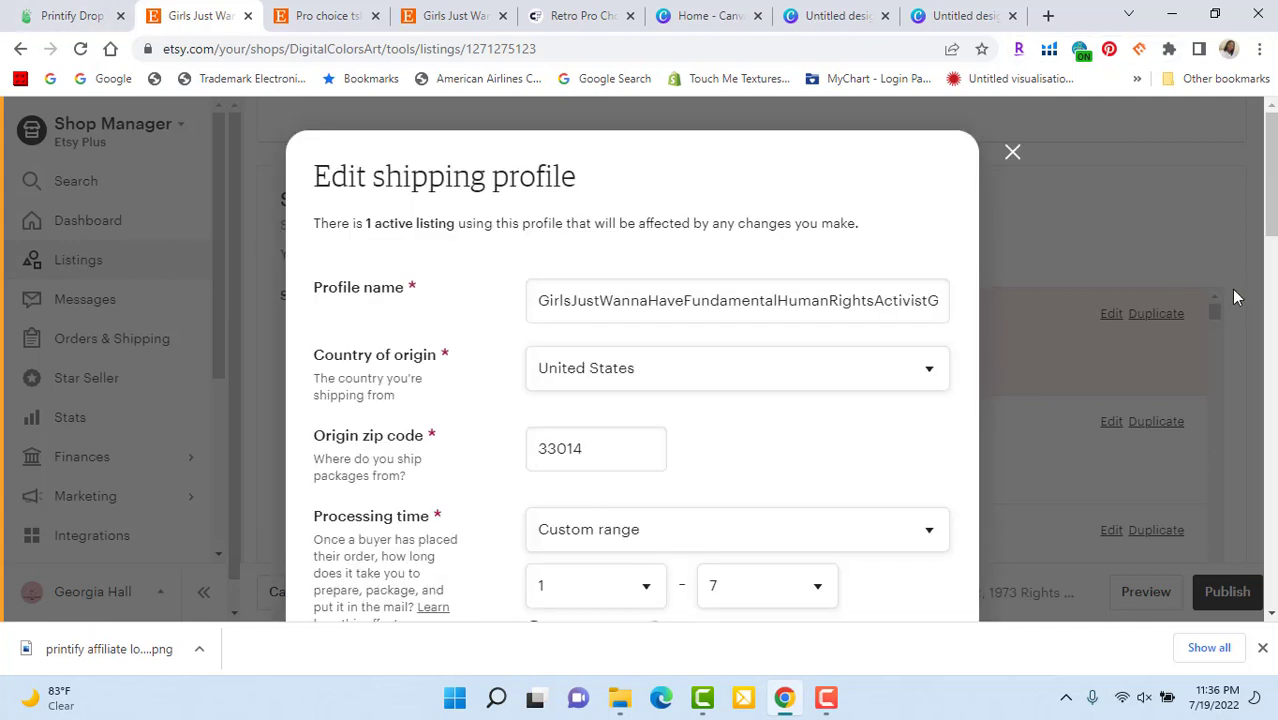
{"action": "left_click_drag", "start_coordinate": [1272, 210], "coordinate": [1272, 391]}
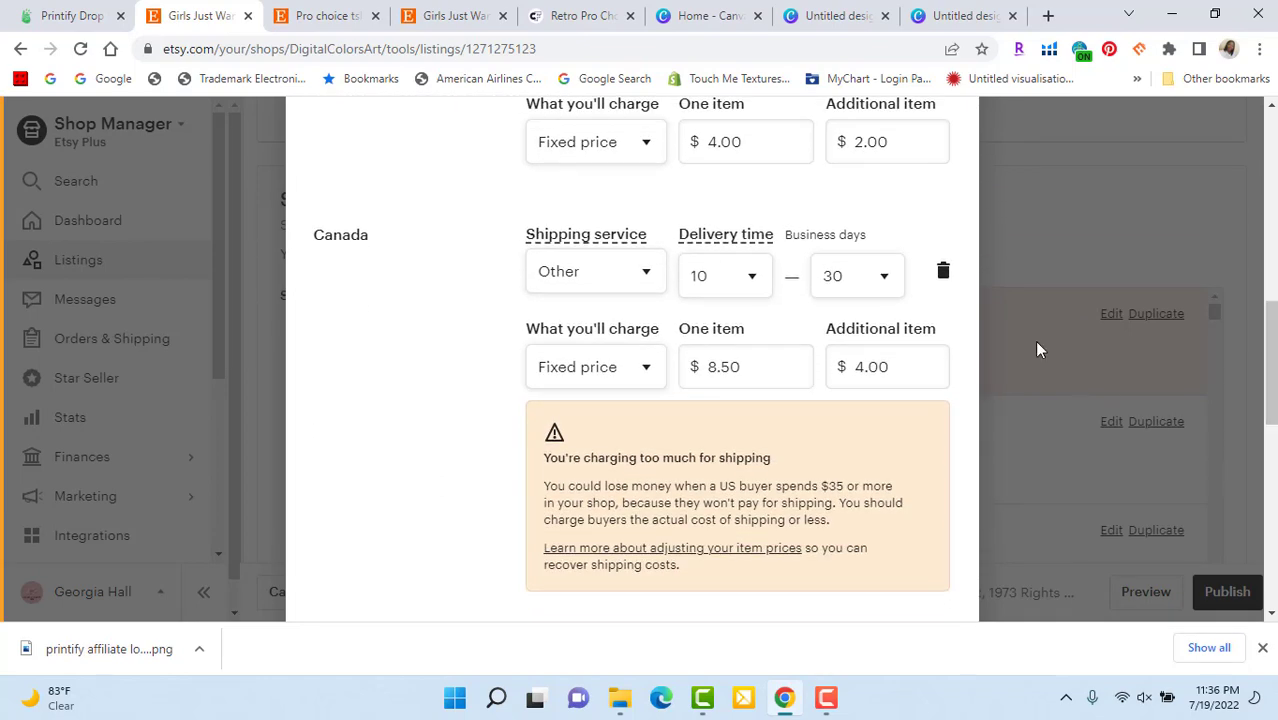
{"action": "left_click", "coordinate": [944, 282]}
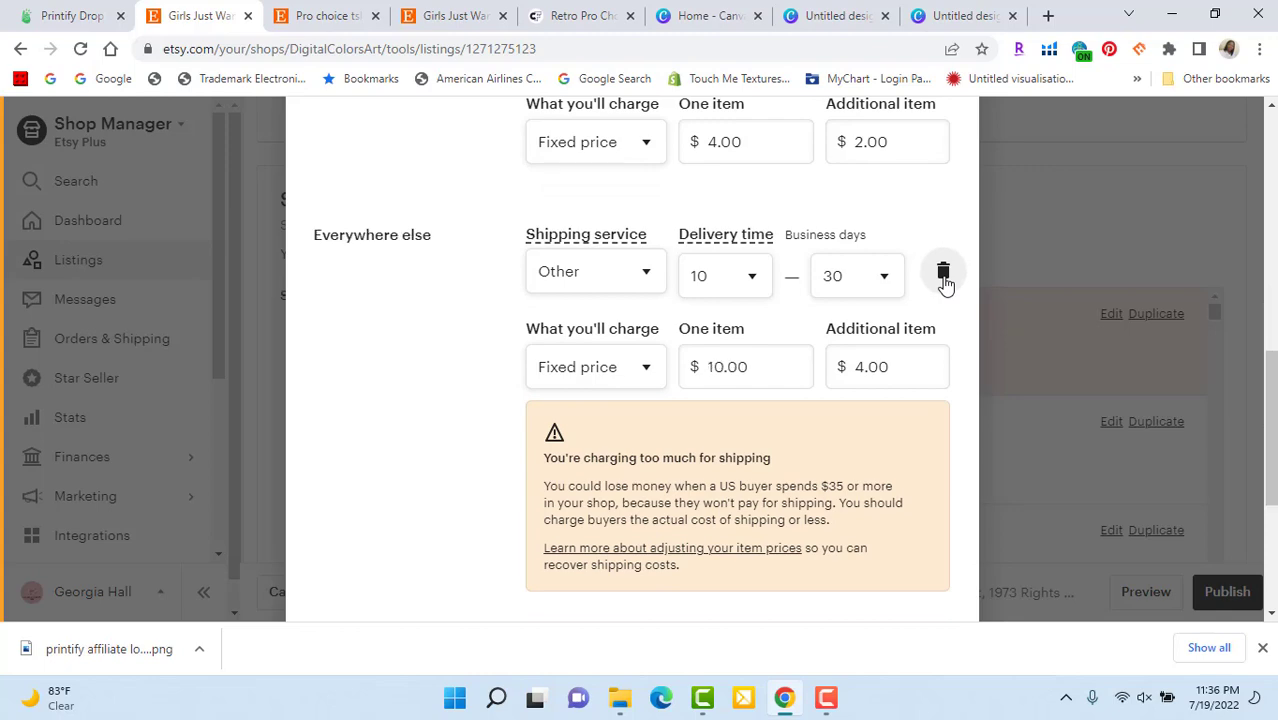
{"action": "left_click", "coordinate": [944, 276]}
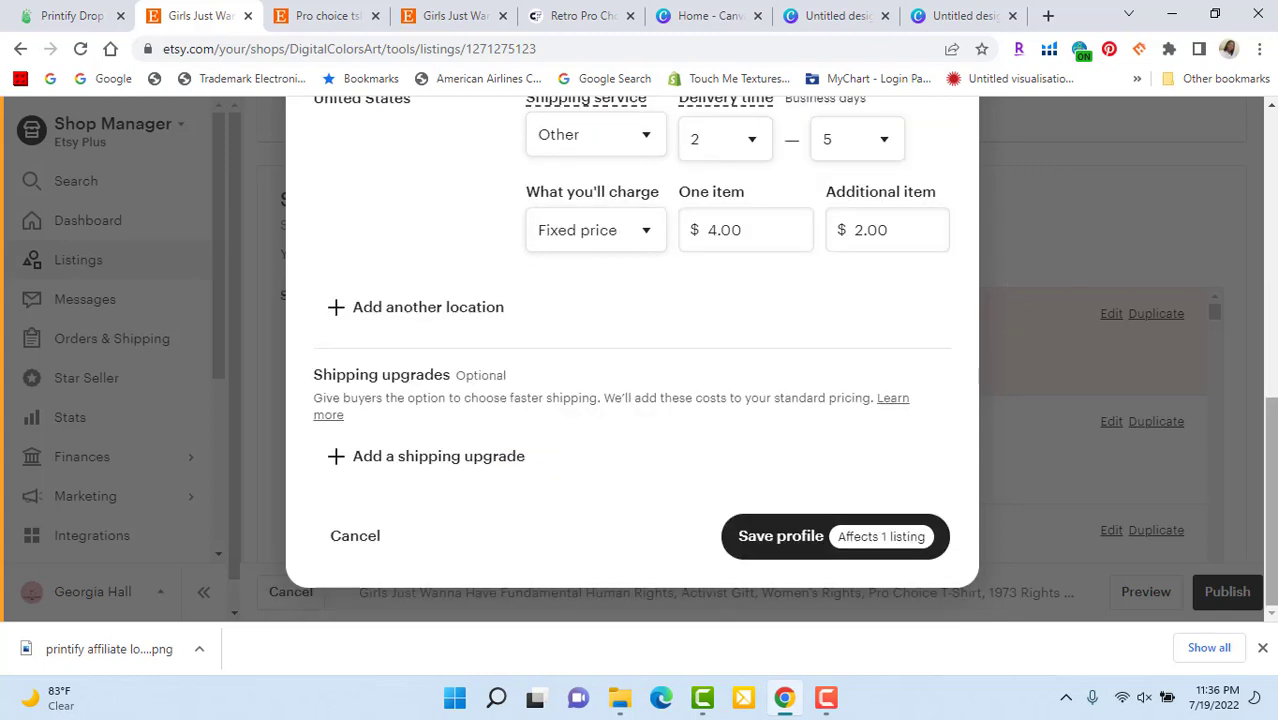
Step: Set the United States shipping service to USPS Priority Mail (1-3 business days) and the charge to Free shipping
{"action": "scroll", "coordinate": [1138, 351], "scroll_direction": "up", "scroll_amount": 2}
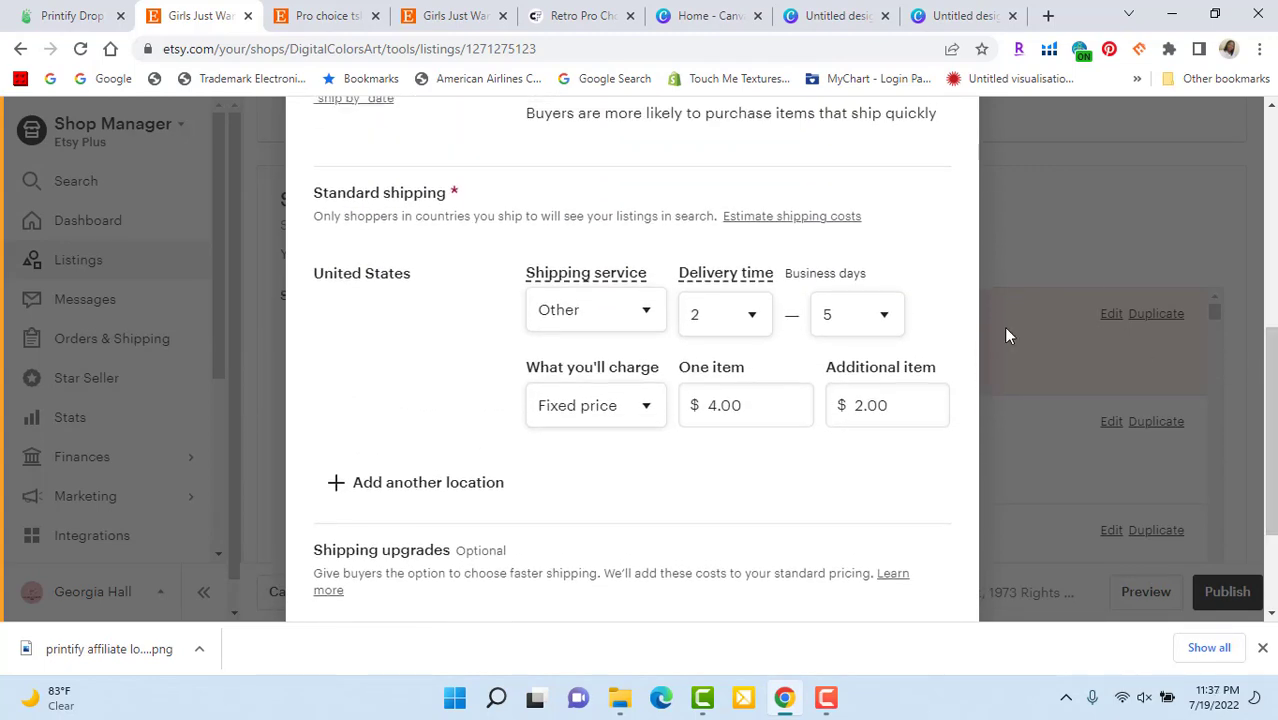
{"action": "left_click", "coordinate": [643, 313]}
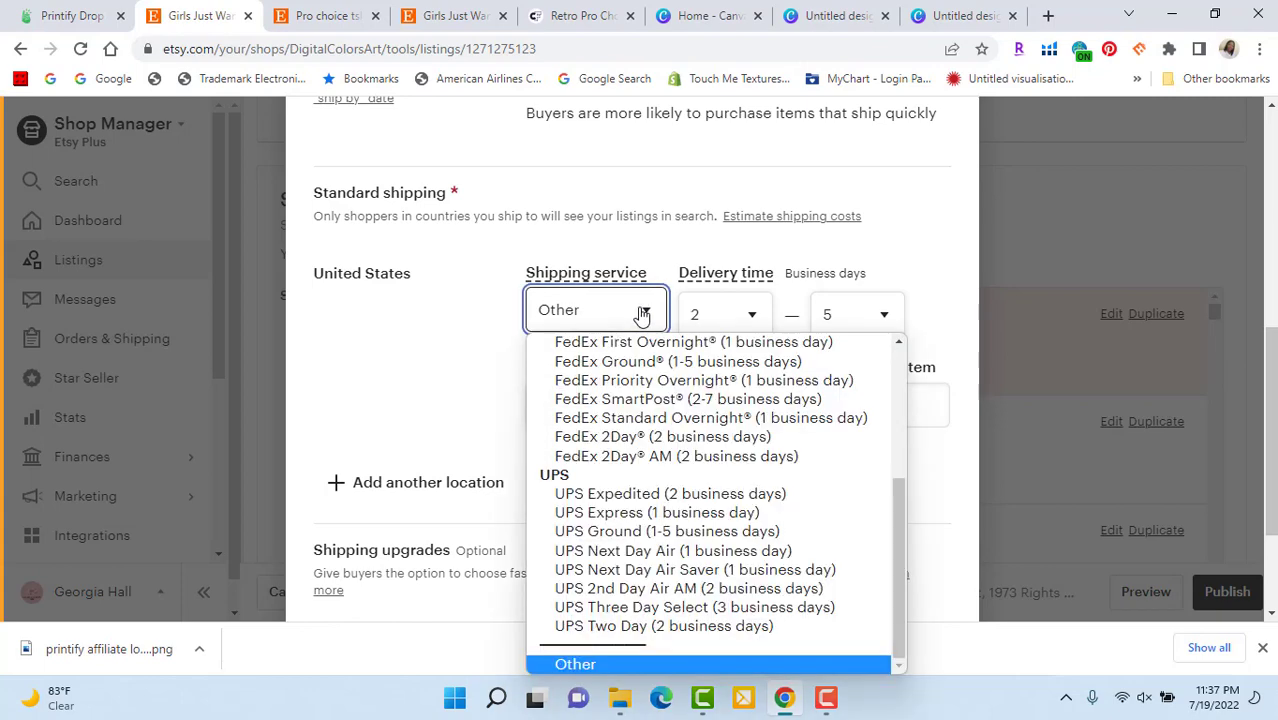
{"action": "left_click_drag", "start_coordinate": [893, 519], "coordinate": [890, 372]}
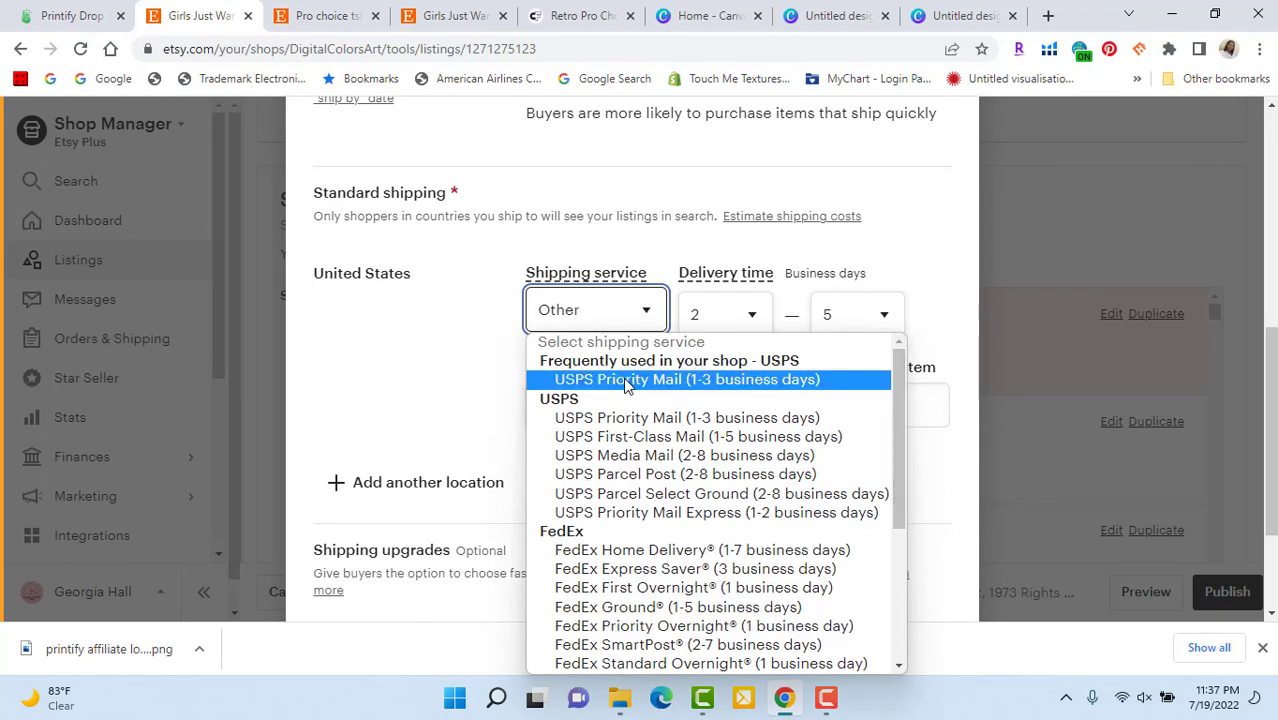
{"action": "left_click", "coordinate": [627, 381]}
{"action": "left_click", "coordinate": [628, 385]}
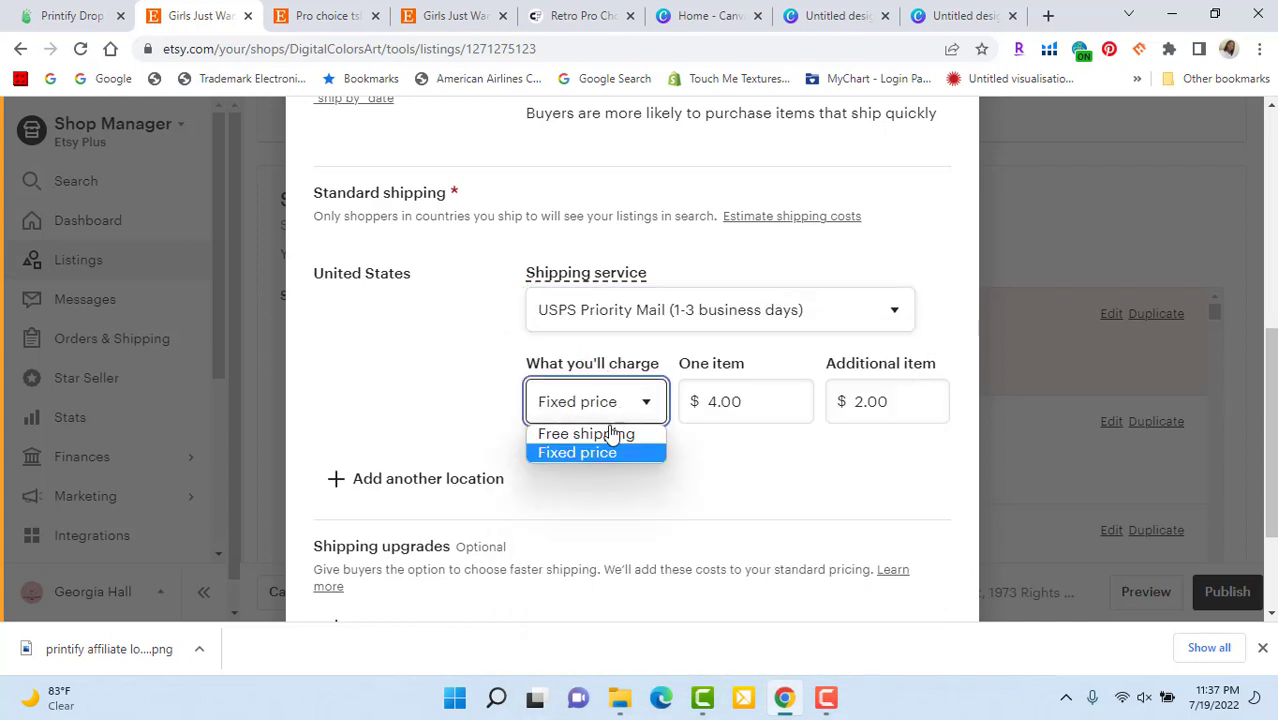
{"action": "left_click", "coordinate": [606, 434]}
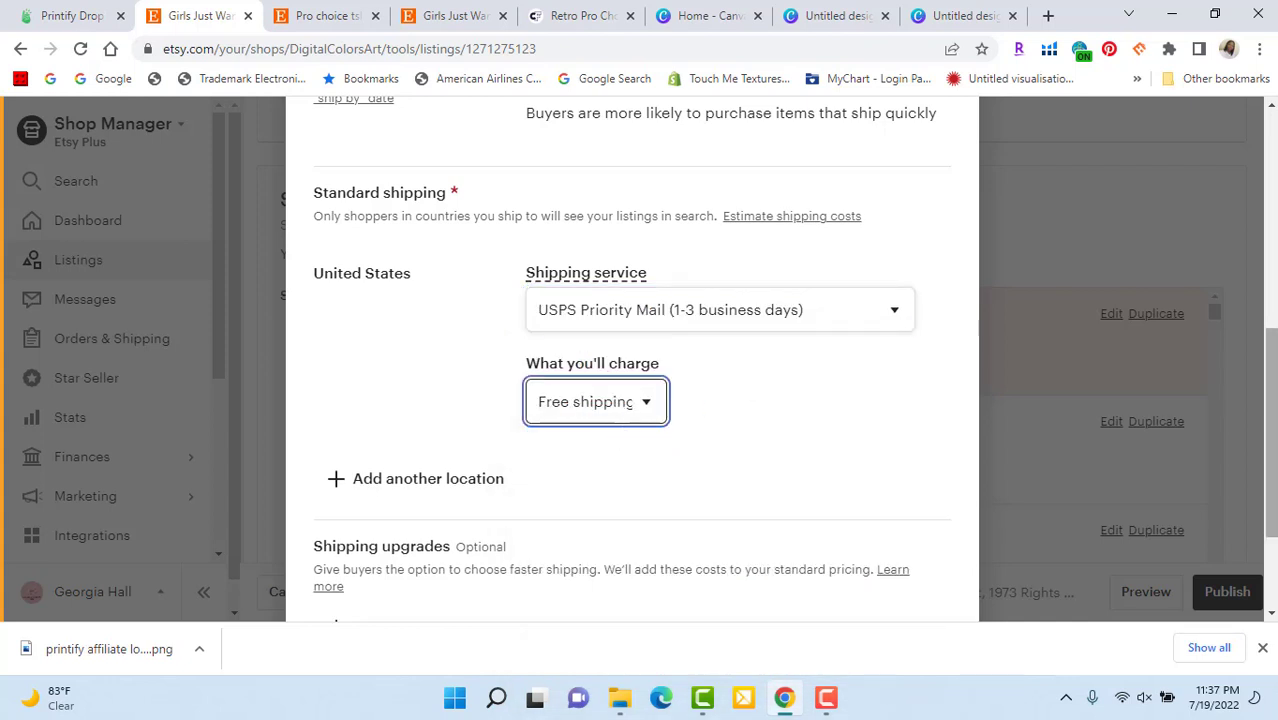
Step: Save the edited shipping profile for the T-shirt listing
{"action": "scroll", "coordinate": [1275, 404], "scroll_direction": "down", "scroll_amount": 1}
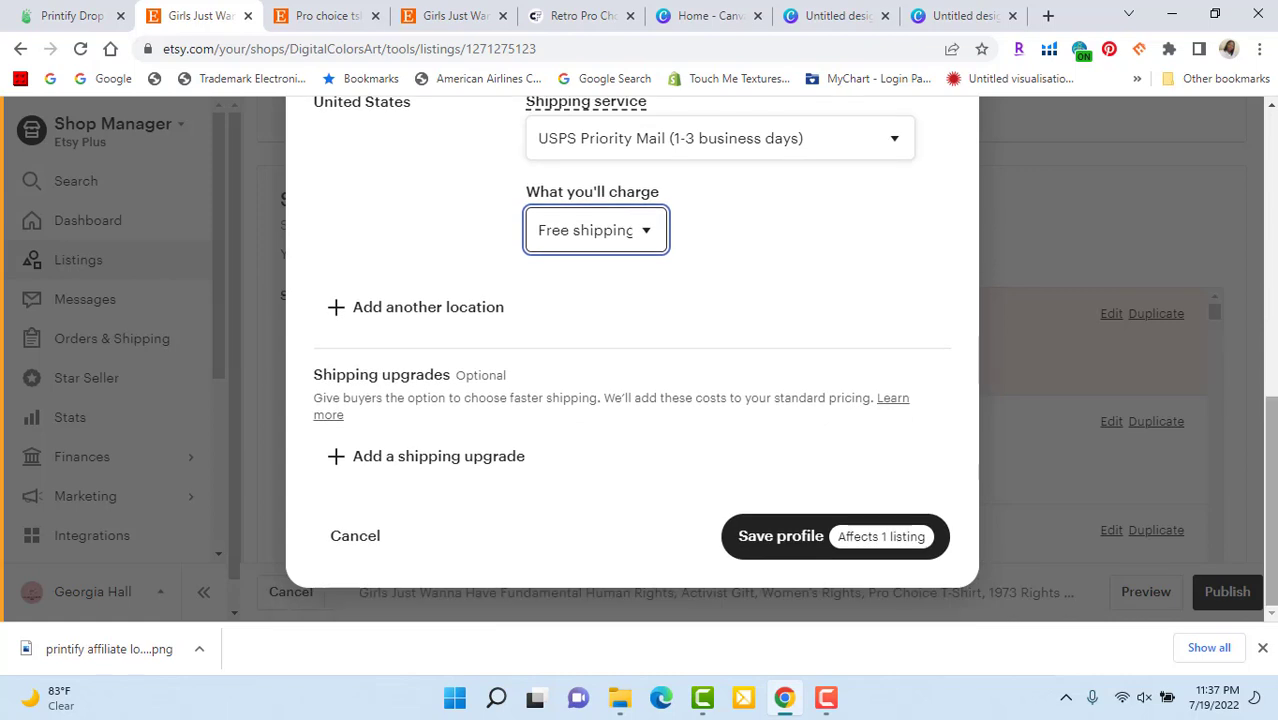
{"action": "left_click", "coordinate": [797, 550]}
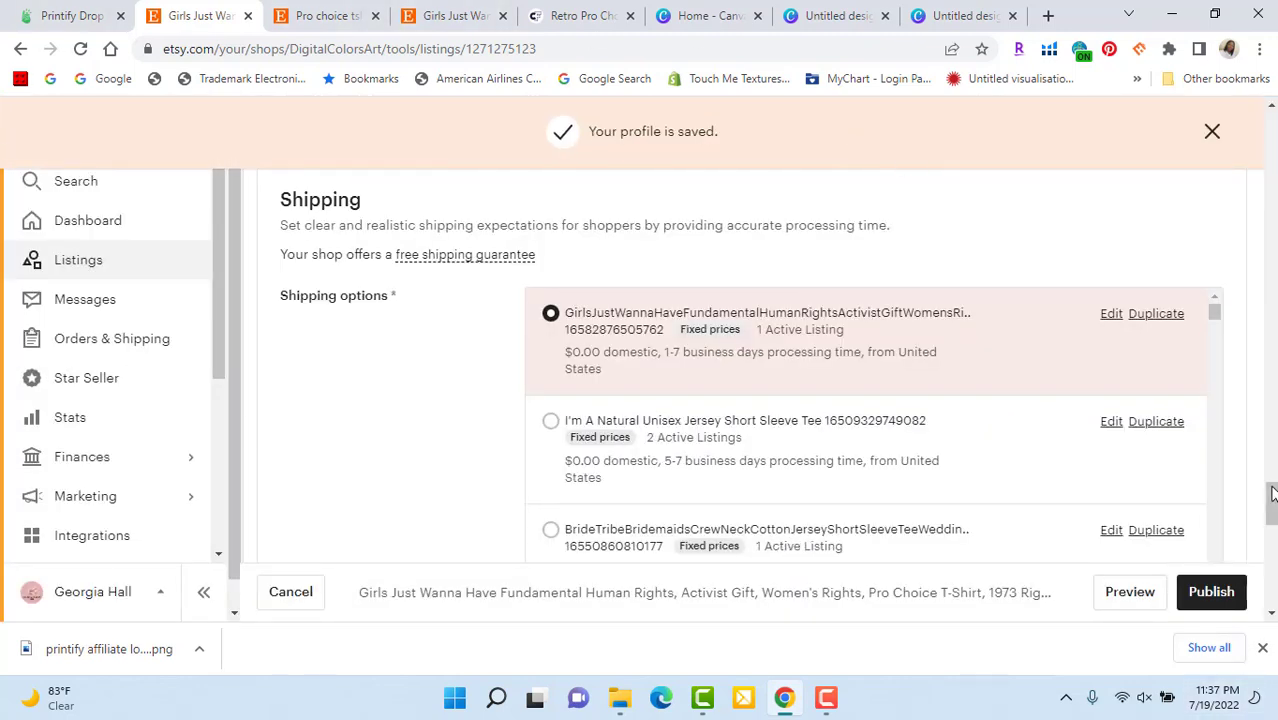
Step: Review the full listing form, from the photos and video through the variations to the shipping price preview
{"action": "left_click_drag", "start_coordinate": [1272, 503], "coordinate": [1272, 575]}
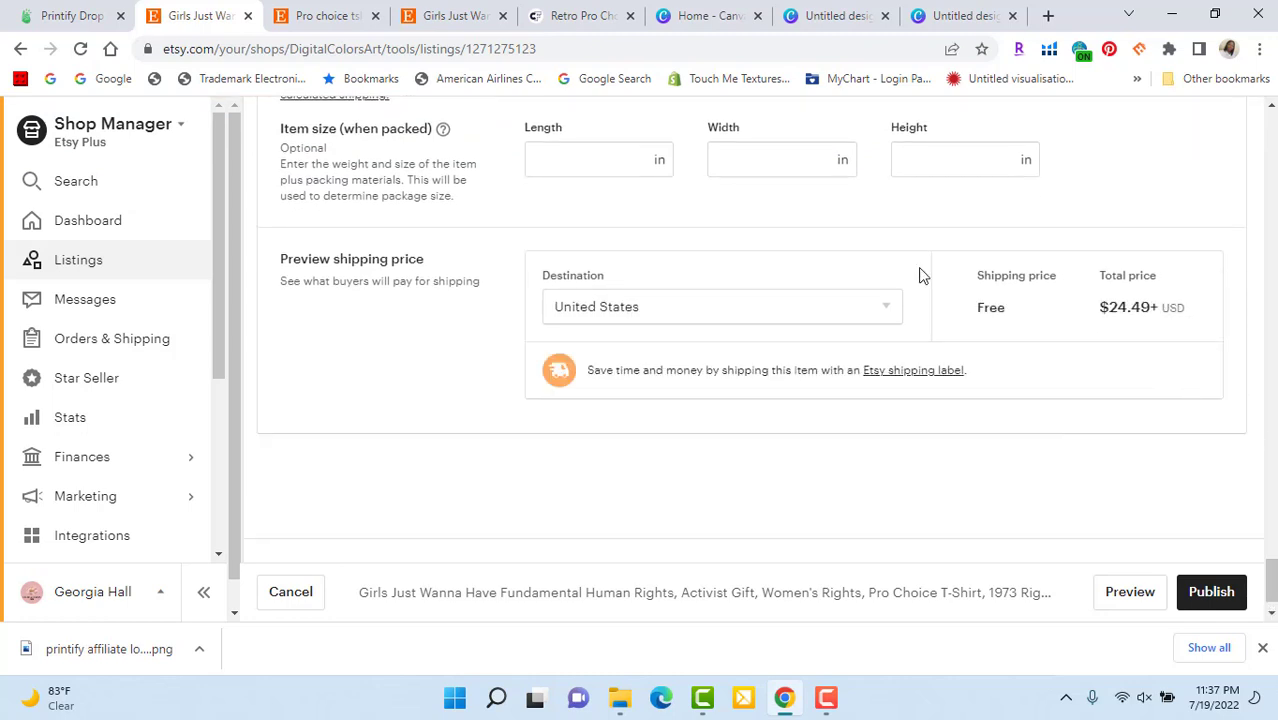
{"action": "left_click_drag", "start_coordinate": [1271, 592], "coordinate": [1272, 602]}
{"action": "scroll", "coordinate": [1250, 494], "scroll_direction": "up", "scroll_amount": 20}
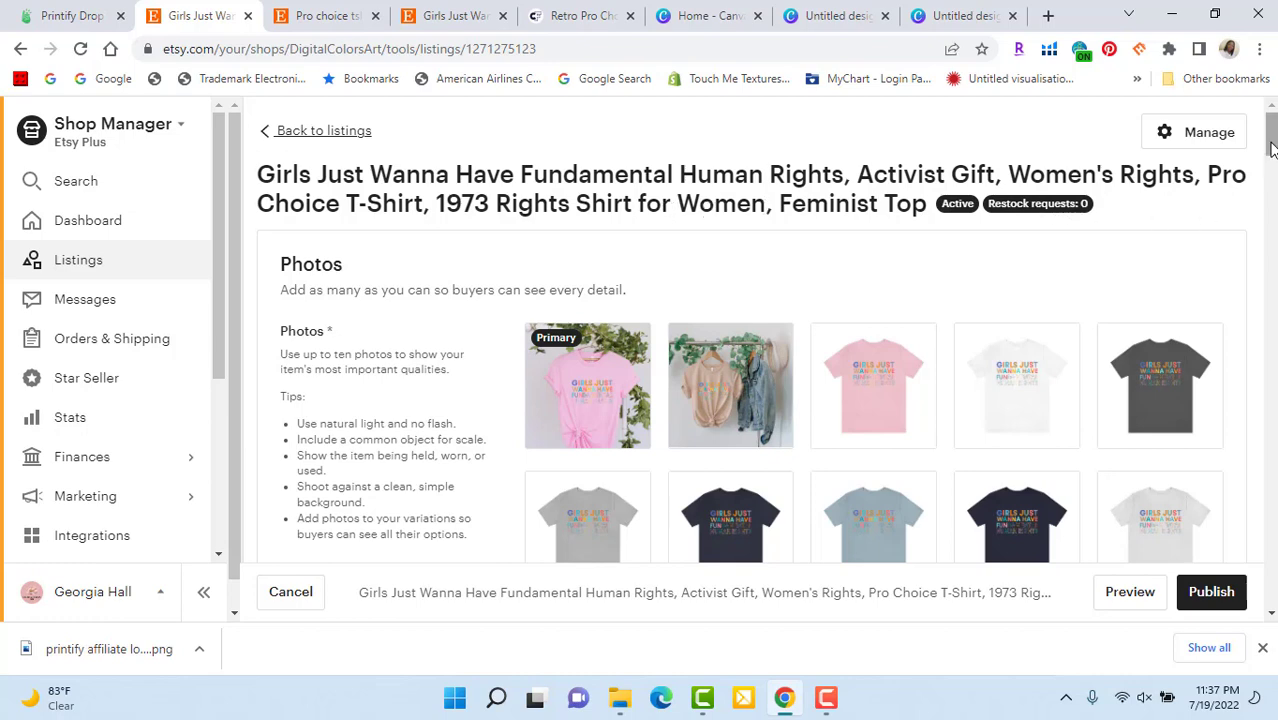
{"action": "left_click_drag", "start_coordinate": [1271, 148], "coordinate": [1271, 214]}
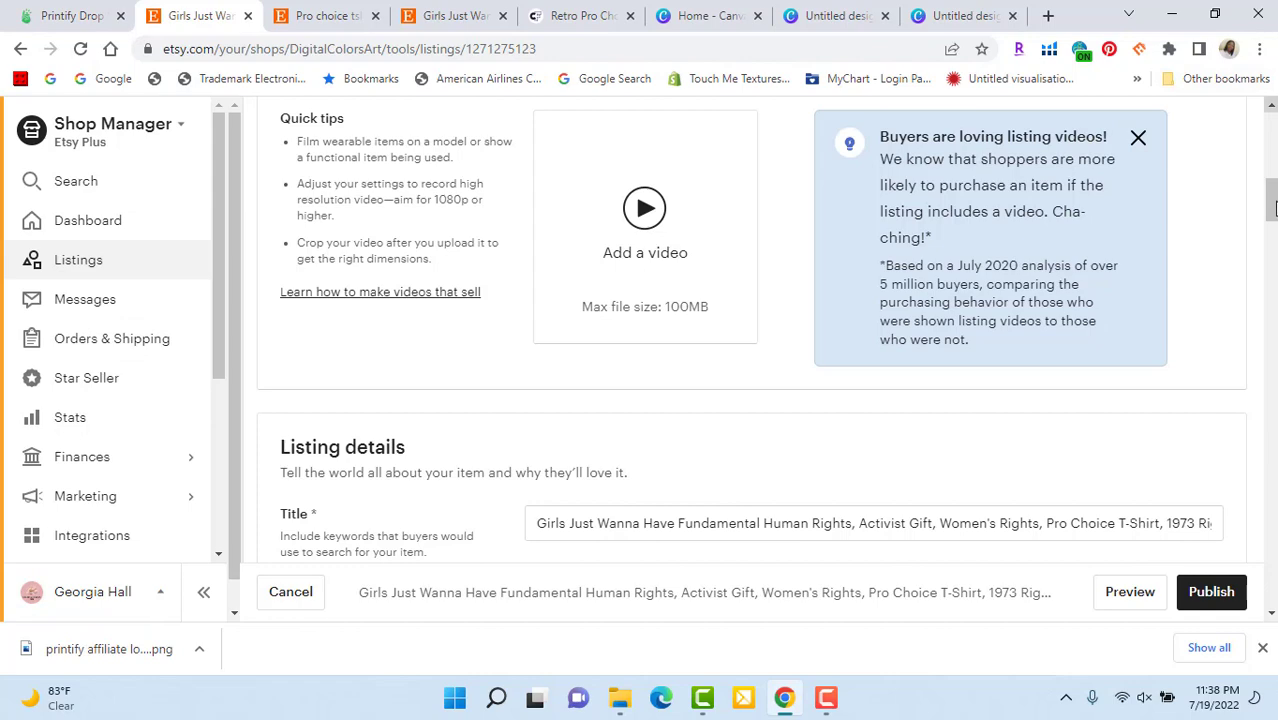
{"action": "scroll", "coordinate": [1275, 207], "scroll_direction": "down", "scroll_amount": 4}
{"action": "scroll", "coordinate": [760, 330], "scroll_direction": "down", "scroll_amount": 5}
{"action": "scroll", "coordinate": [760, 330], "scroll_direction": "down", "scroll_amount": 10}
{"action": "scroll", "coordinate": [766, 330], "scroll_direction": "down", "scroll_amount": 6}
{"action": "scroll", "coordinate": [766, 330], "scroll_direction": "down", "scroll_amount": 5}
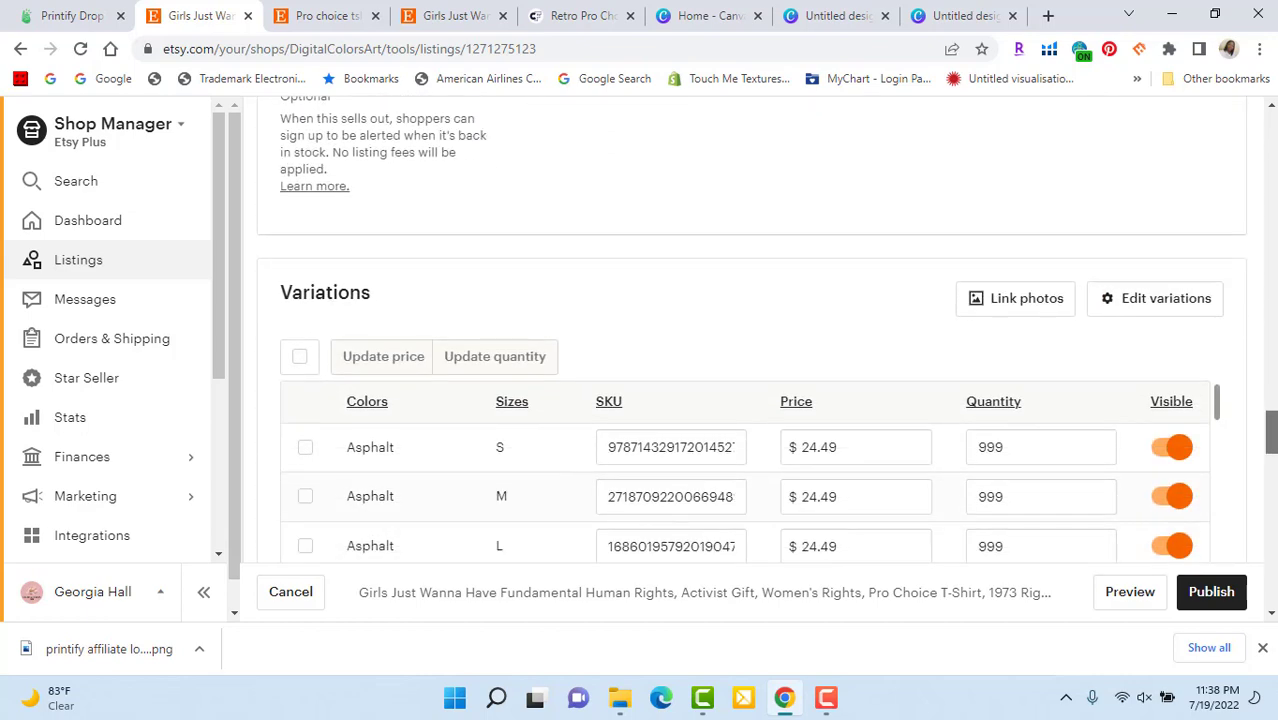
{"action": "scroll", "coordinate": [766, 330], "scroll_direction": "down", "scroll_amount": 4}
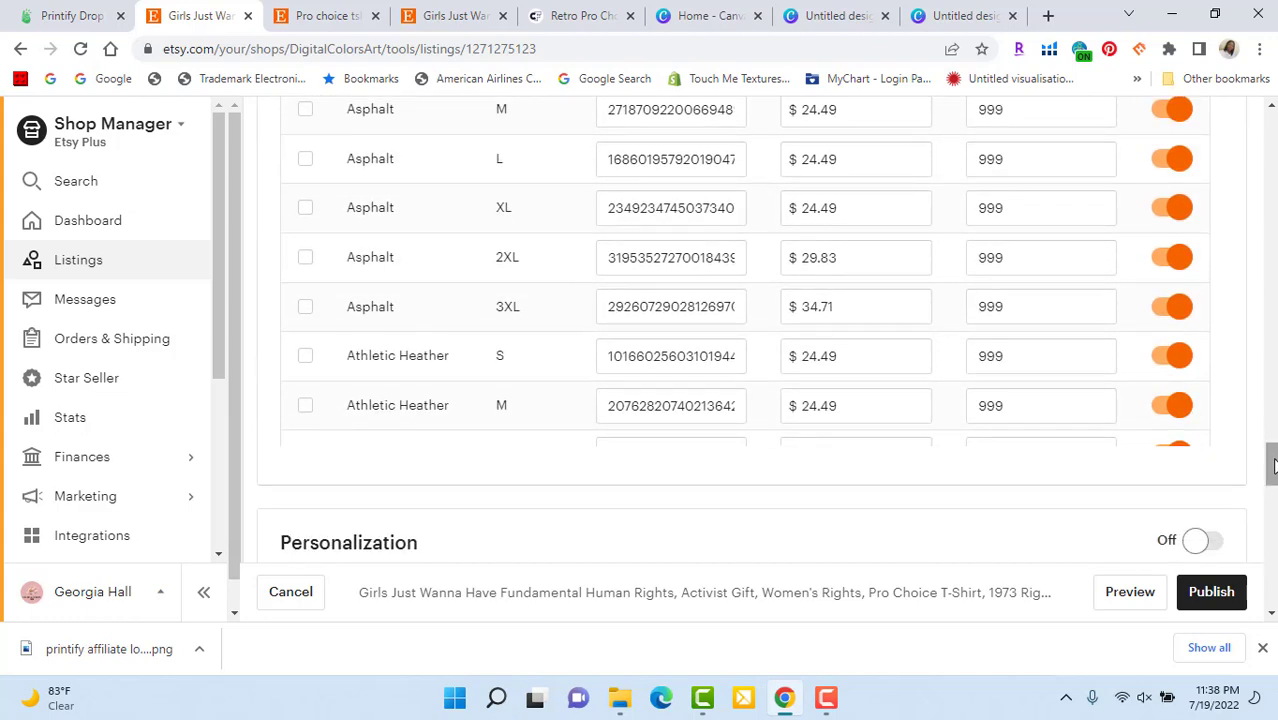
{"action": "left_click_drag", "start_coordinate": [1270, 450], "coordinate": [1272, 584]}
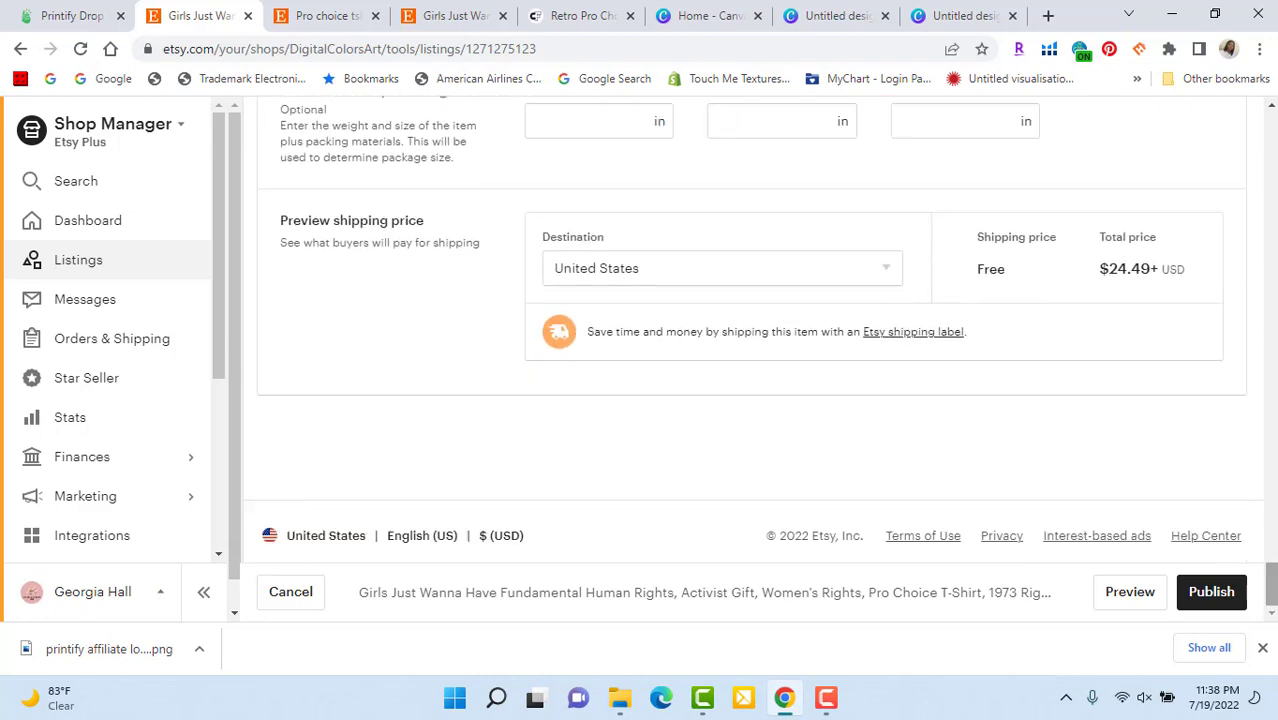
Step: Publish the updated T-shirt listing
{"action": "left_click", "coordinate": [1212, 592]}
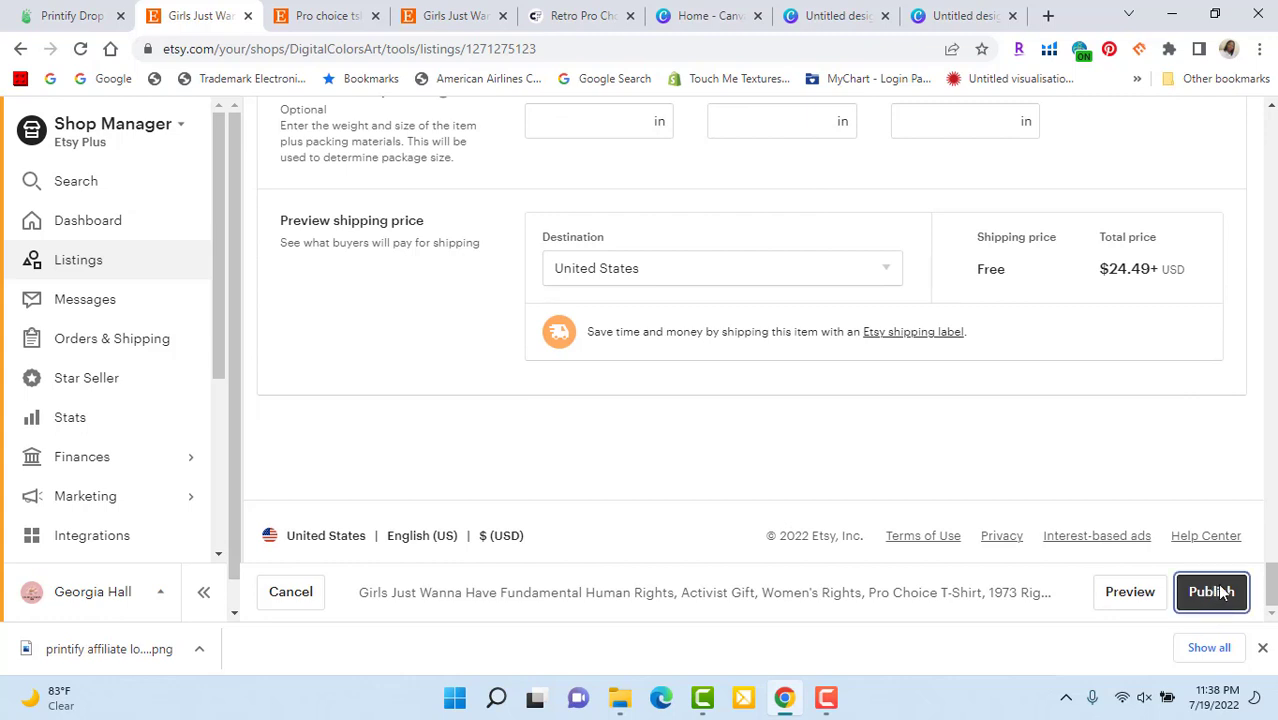
{"action": "left_click", "coordinate": [1221, 592]}
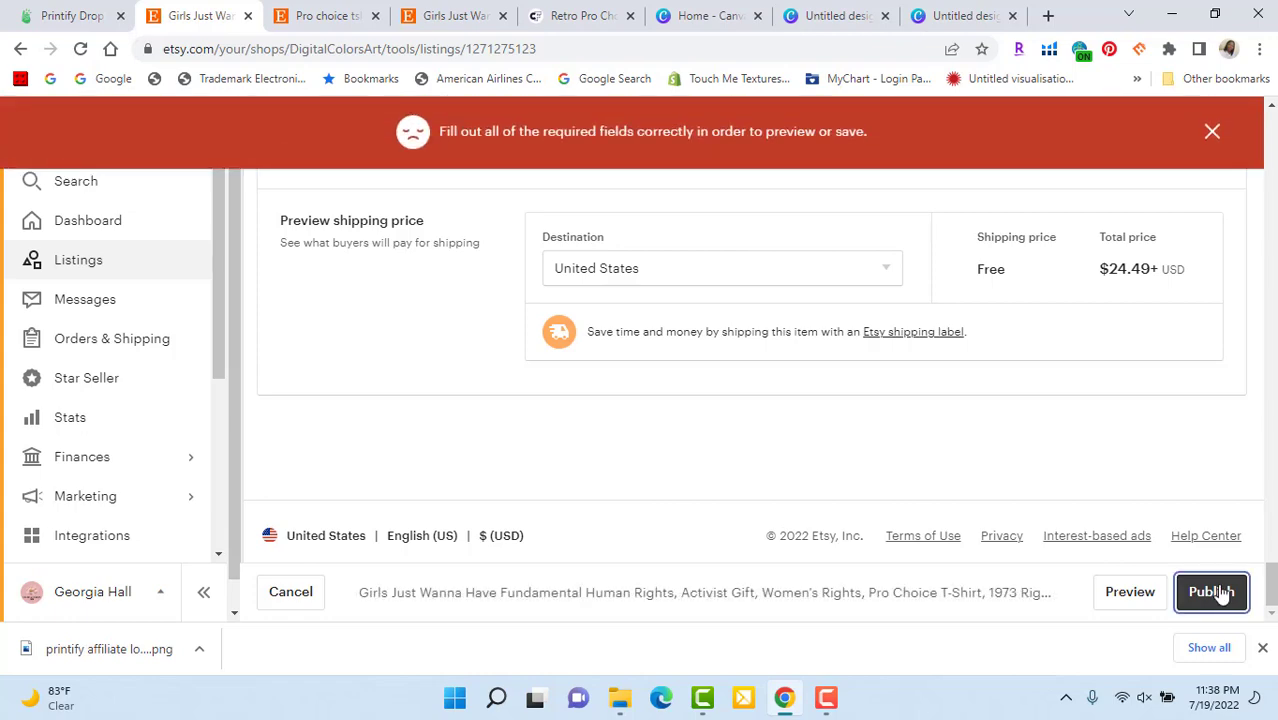
{"action": "left_click", "coordinate": [1221, 592]}
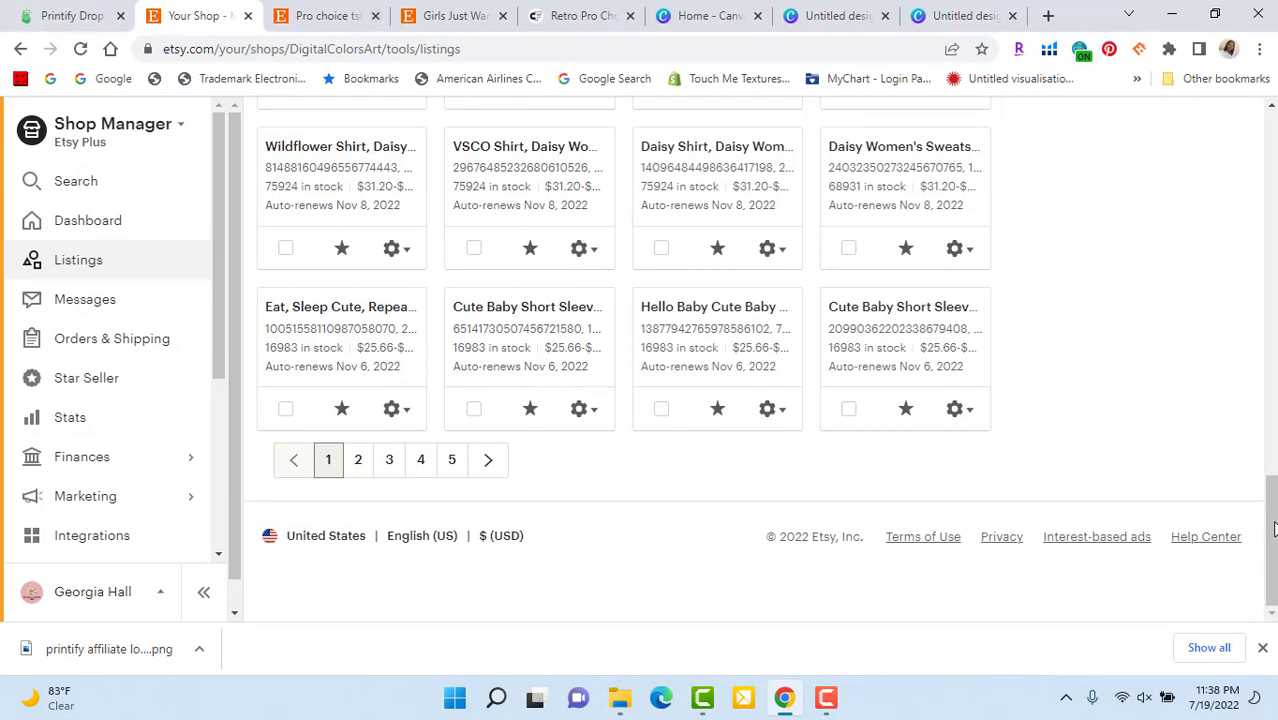
Step: Open the updated listing's public page and check its available color options
{"action": "left_click_drag", "start_coordinate": [1275, 542], "coordinate": [1238, 157]}
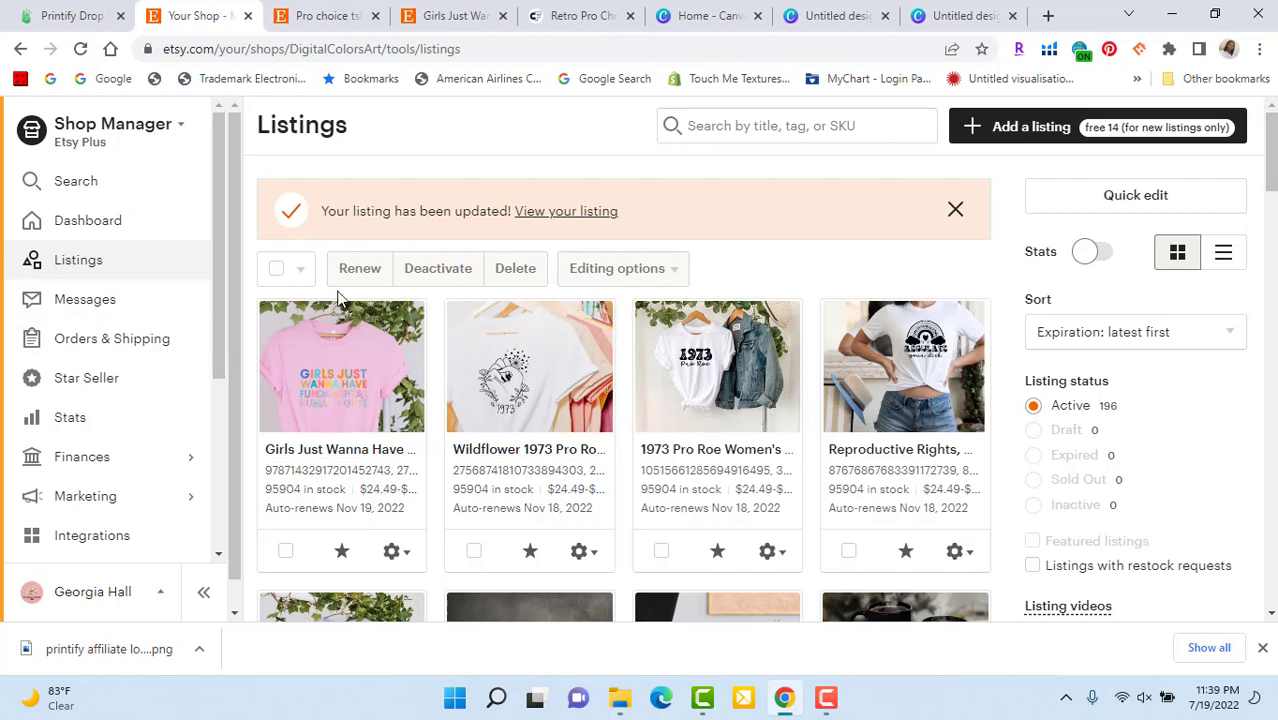
{"action": "left_click", "coordinate": [559, 211]}
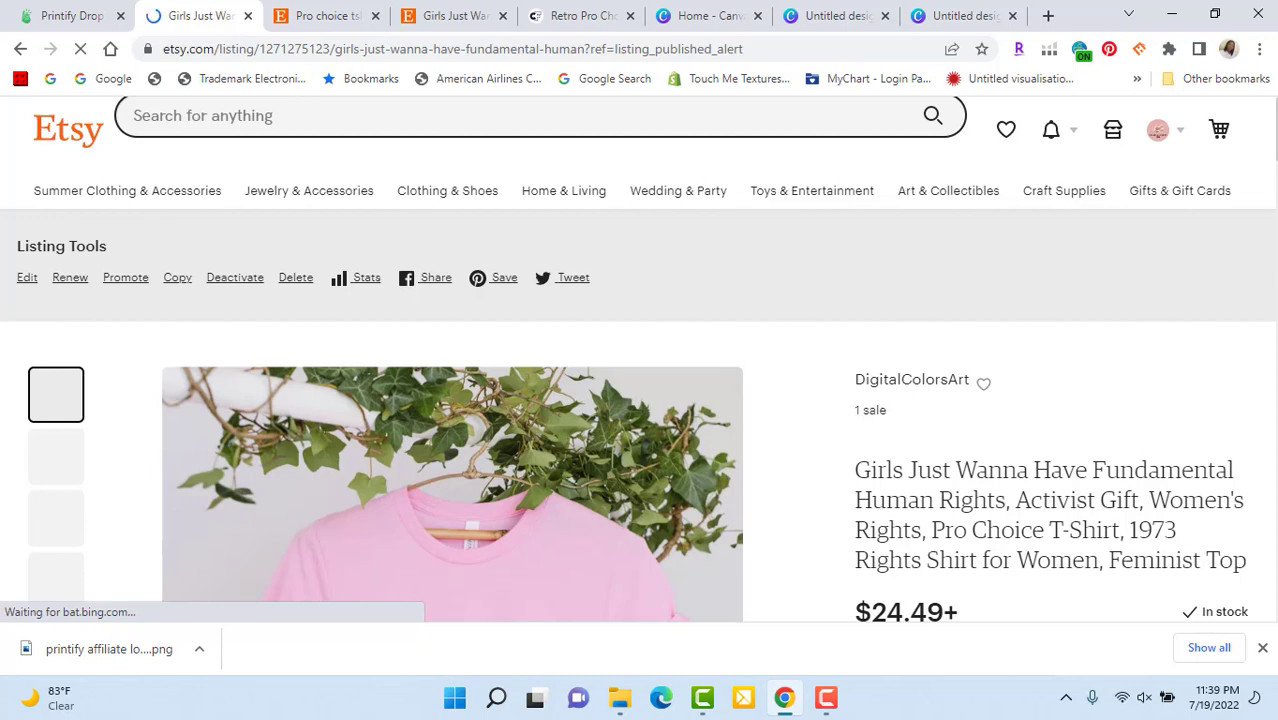
{"action": "scroll", "coordinate": [450, 450], "scroll_direction": "down", "scroll_amount": 1}
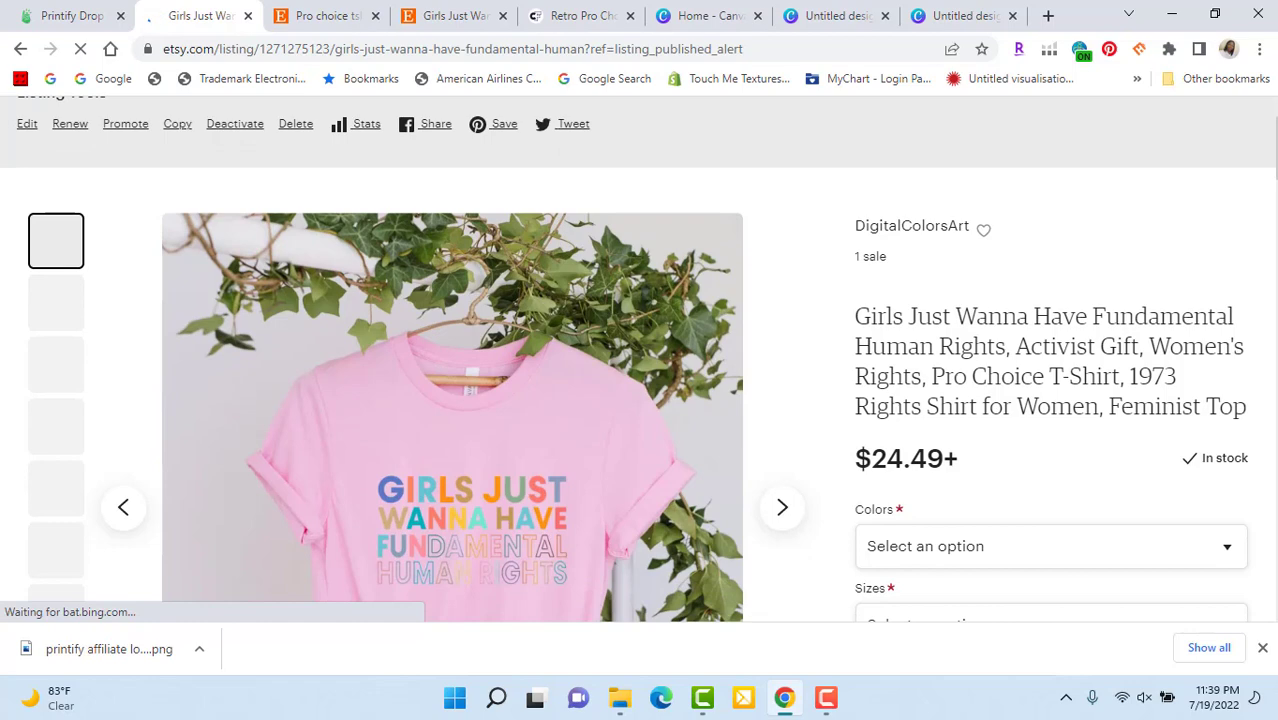
{"action": "scroll", "coordinate": [637, 359], "scroll_direction": "down", "scroll_amount": 1}
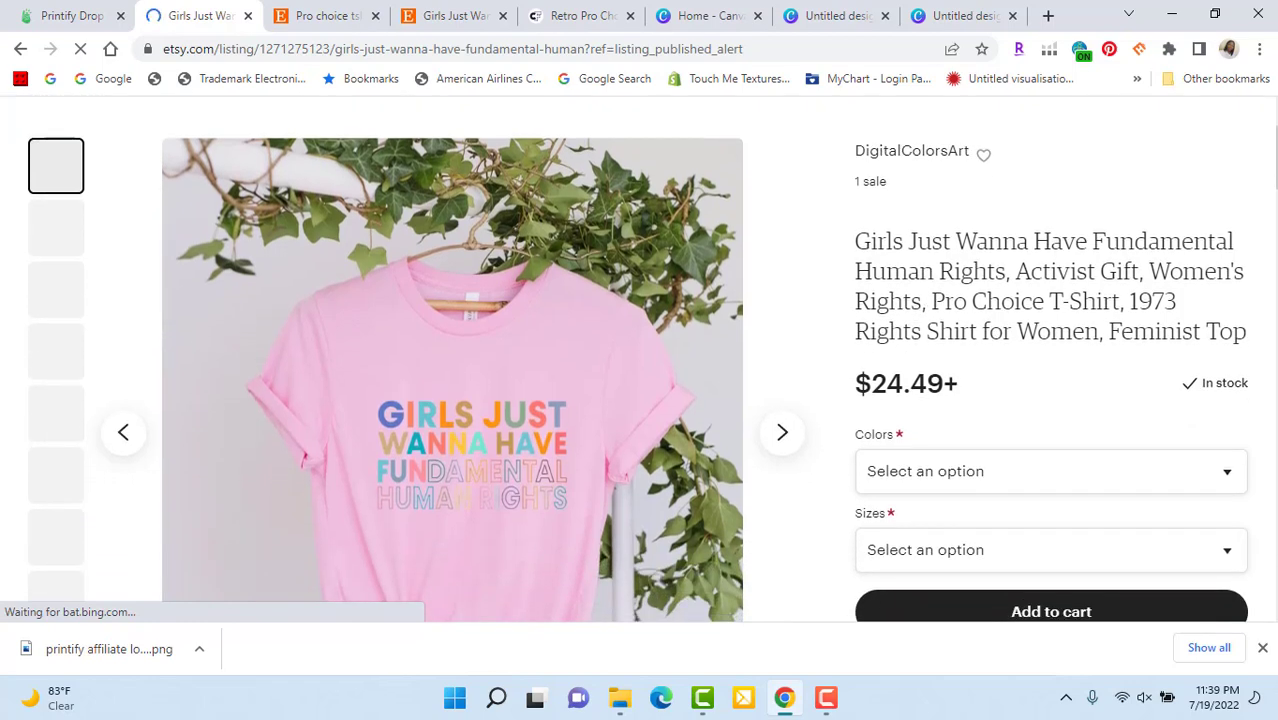
{"action": "scroll", "coordinate": [640, 360], "scroll_direction": "down", "scroll_amount": 2}
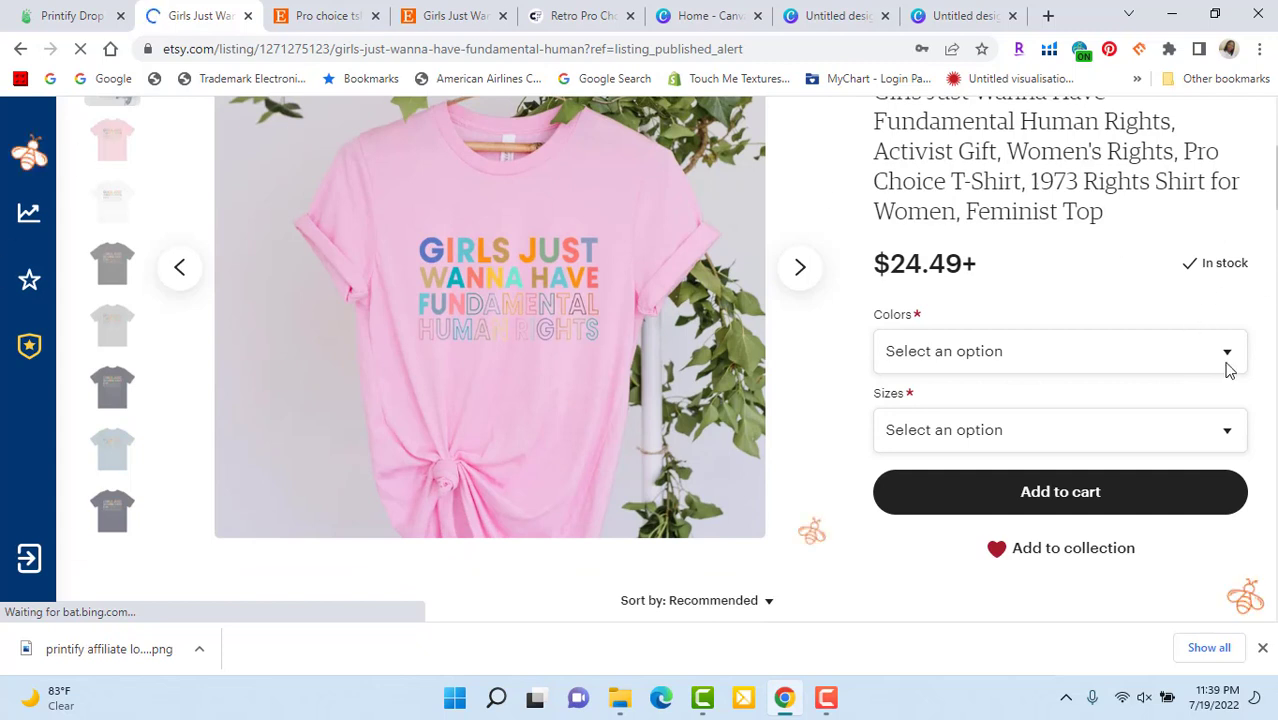
{"action": "left_click", "coordinate": [1226, 362]}
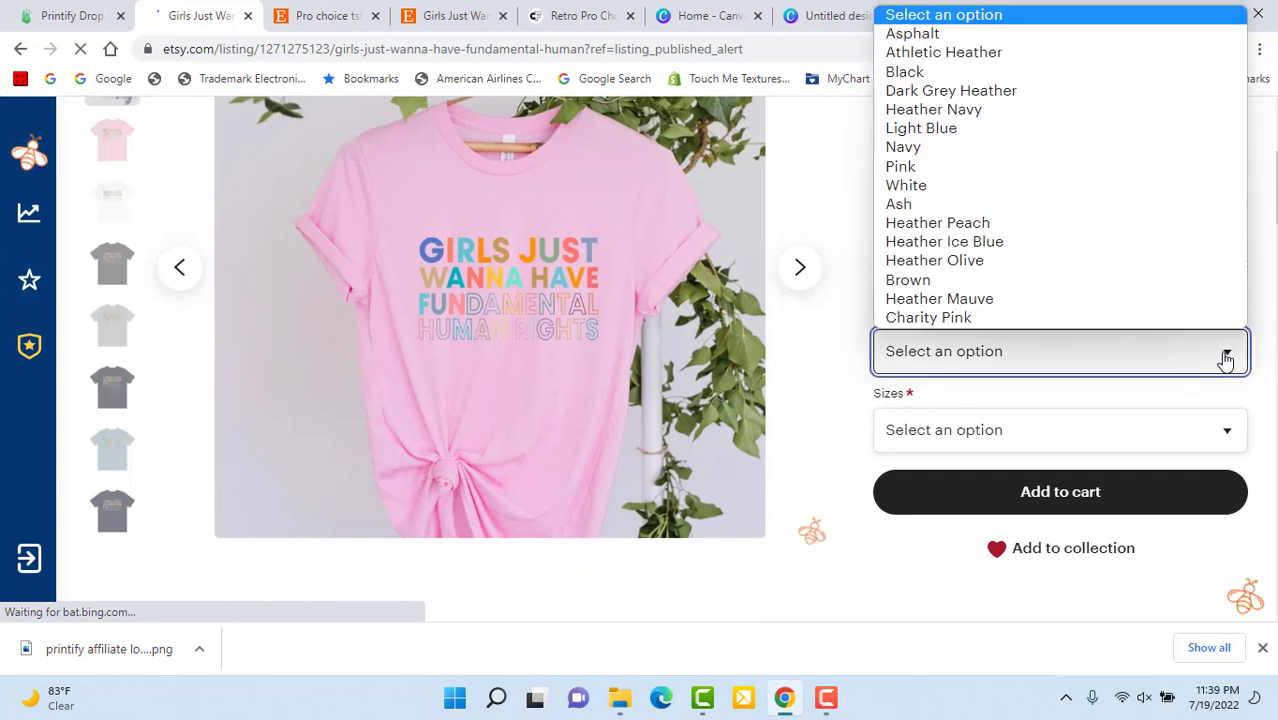
{"action": "left_click", "coordinate": [1226, 360]}
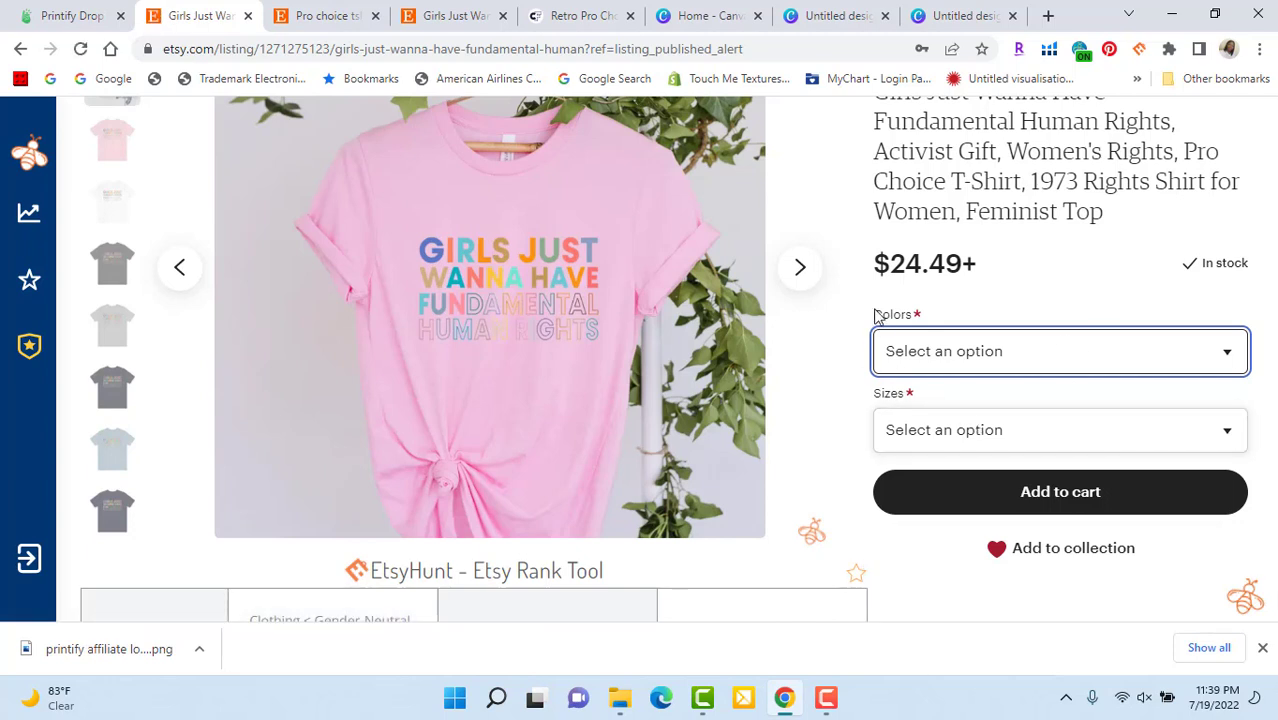
Step: Examine the rest of the public listing page, including related shop items, production partner, seller and shipping details
{"action": "middle_click", "coordinate": [851, 243]}
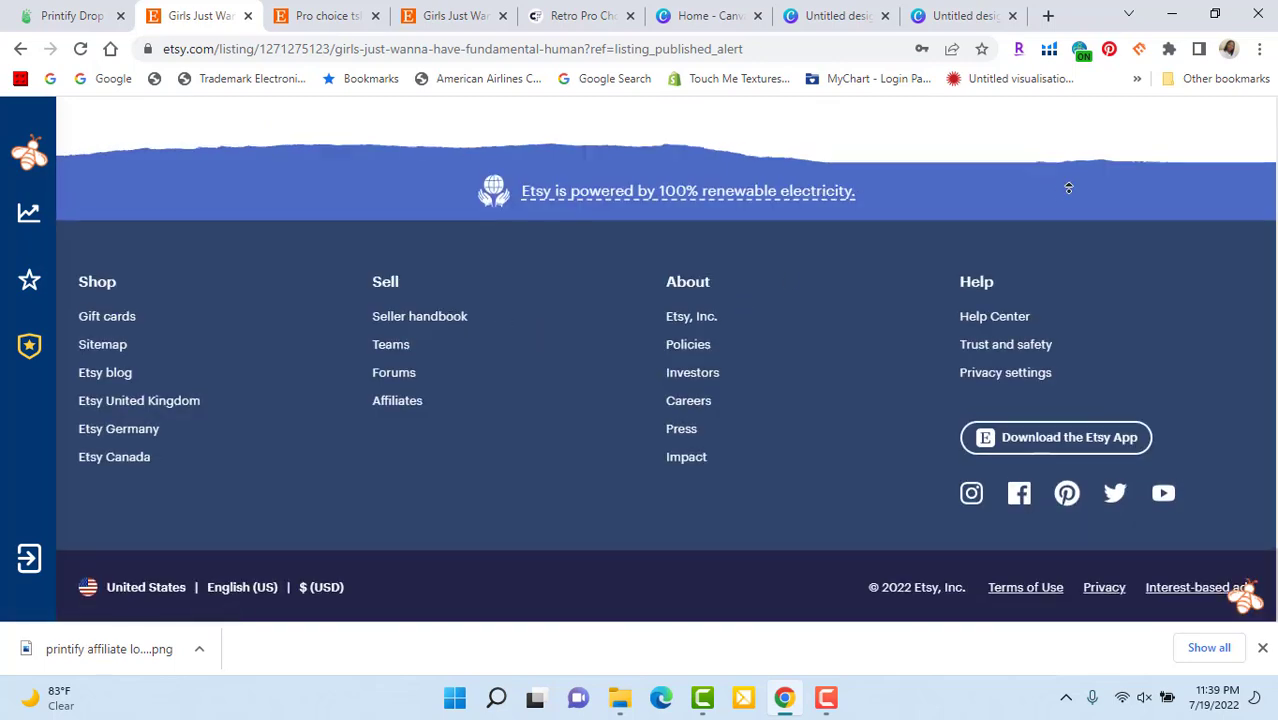
{"action": "middle_click", "coordinate": [1088, 200]}
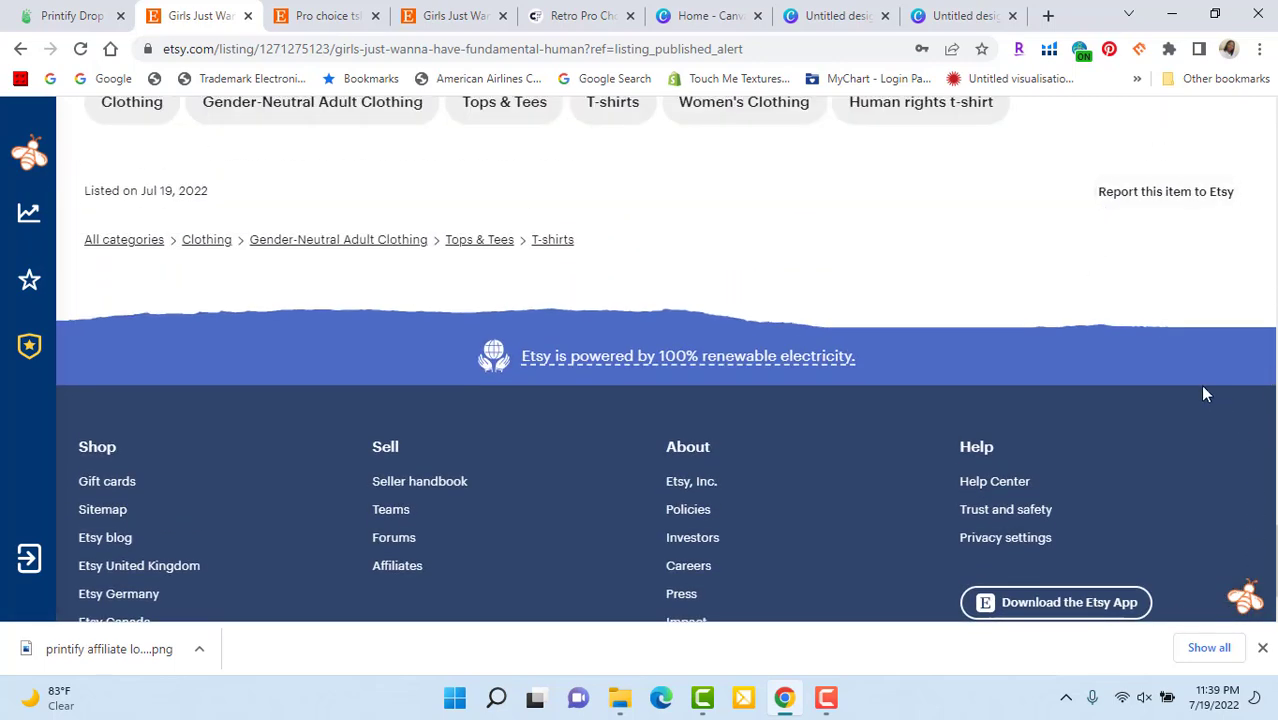
{"action": "scroll", "coordinate": [1157, 341], "scroll_direction": "up", "scroll_amount": 9}
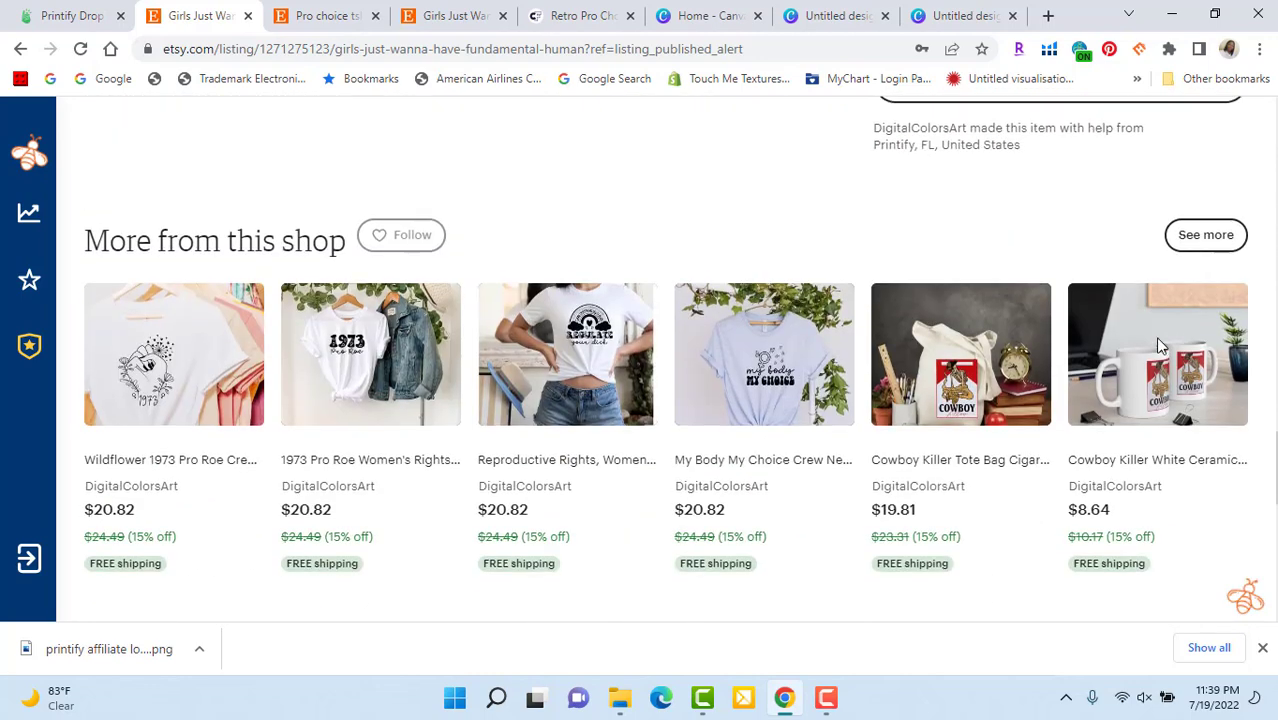
{"action": "scroll", "coordinate": [1153, 342], "scroll_direction": "up", "scroll_amount": 3}
{"action": "middle_click", "coordinate": [704, 229]}
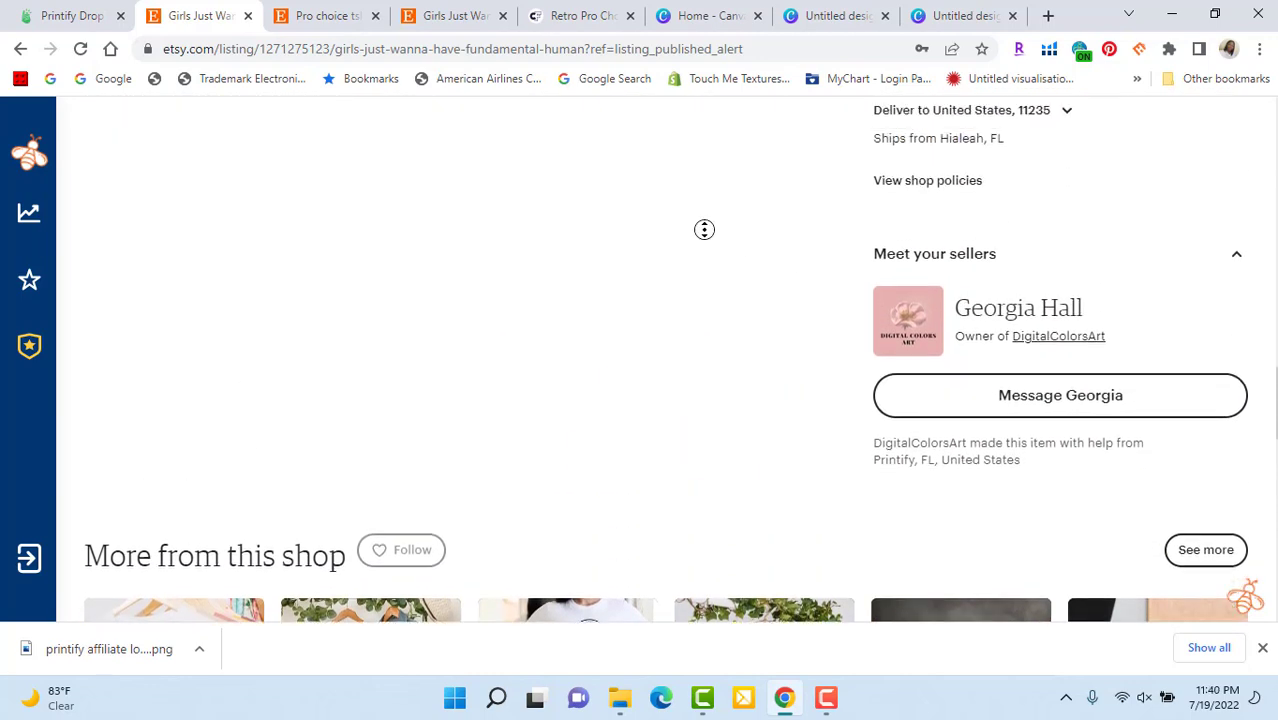
{"action": "left_click", "coordinate": [728, 222]}
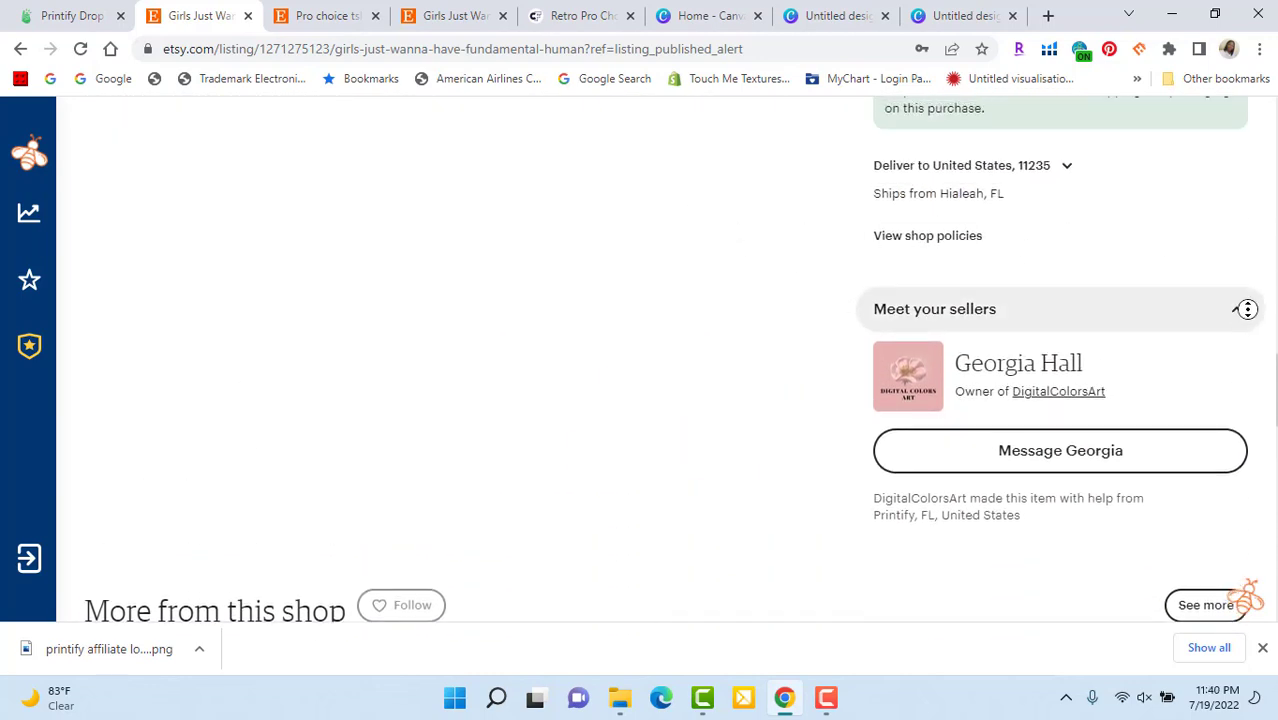
{"action": "scroll", "coordinate": [522, 331], "scroll_direction": "up", "scroll_amount": 3}
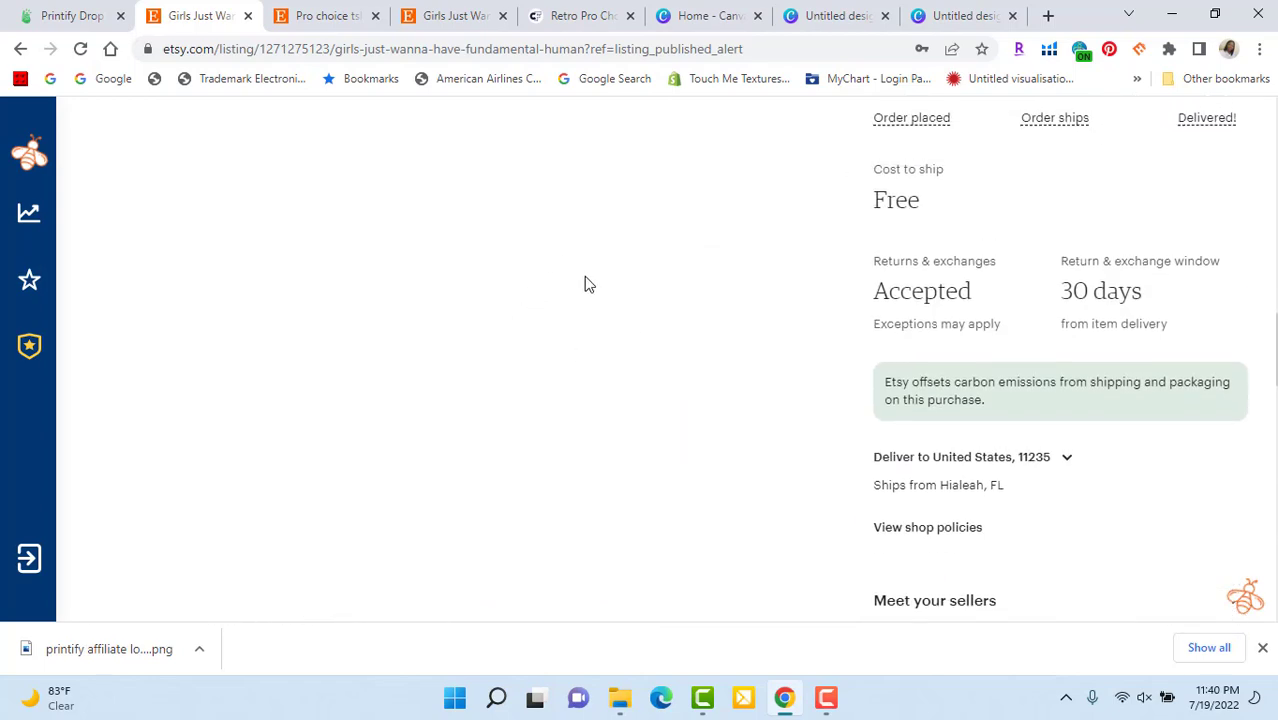
{"action": "scroll", "coordinate": [565, 328], "scroll_direction": "up", "scroll_amount": 6}
{"action": "scroll", "coordinate": [535, 300], "scroll_direction": "up", "scroll_amount": 8}
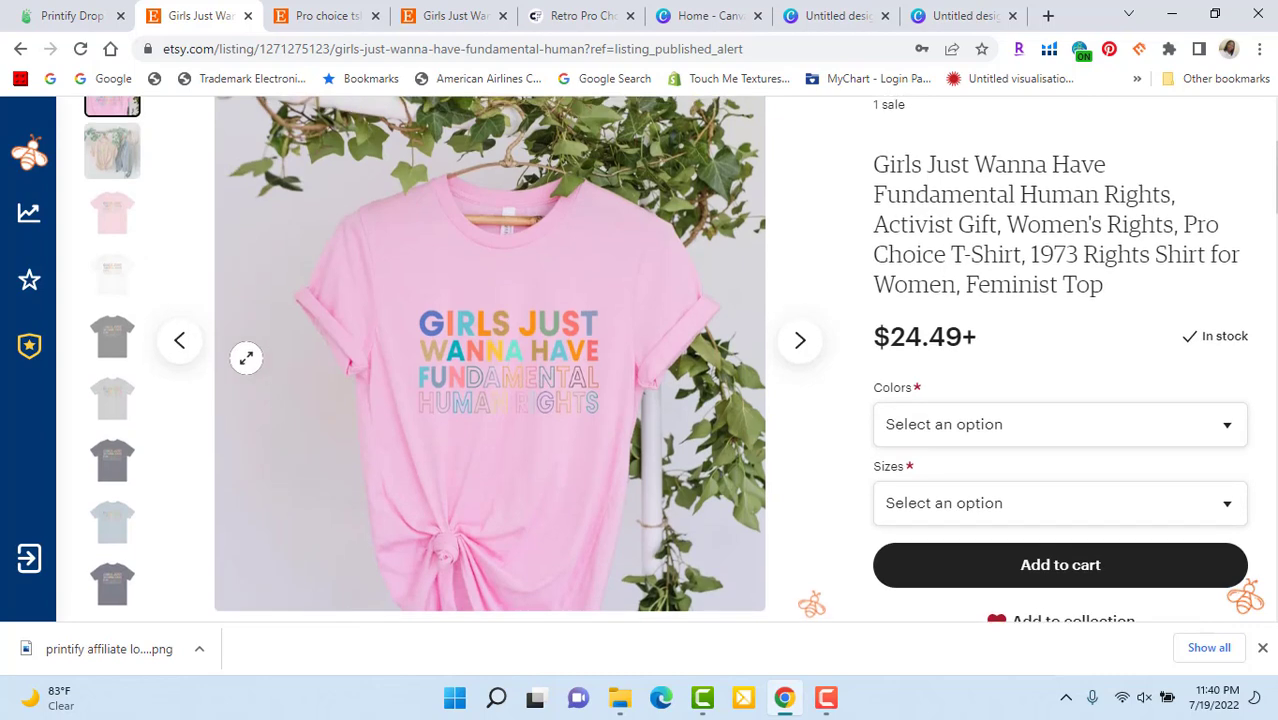
Step: View the listing's second photo, the peach shirt beside a denim jacket, and go back to the previous page
{"action": "left_click", "coordinate": [107, 172]}
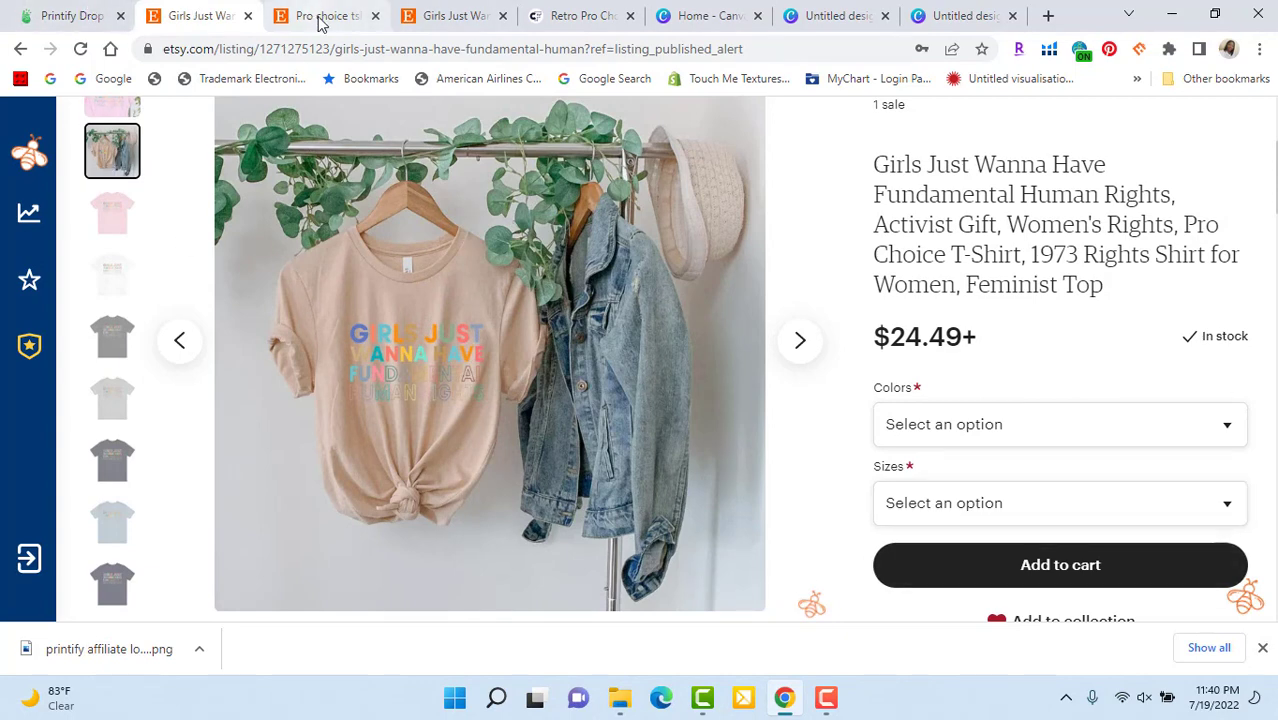
{"action": "left_click", "coordinate": [19, 50]}
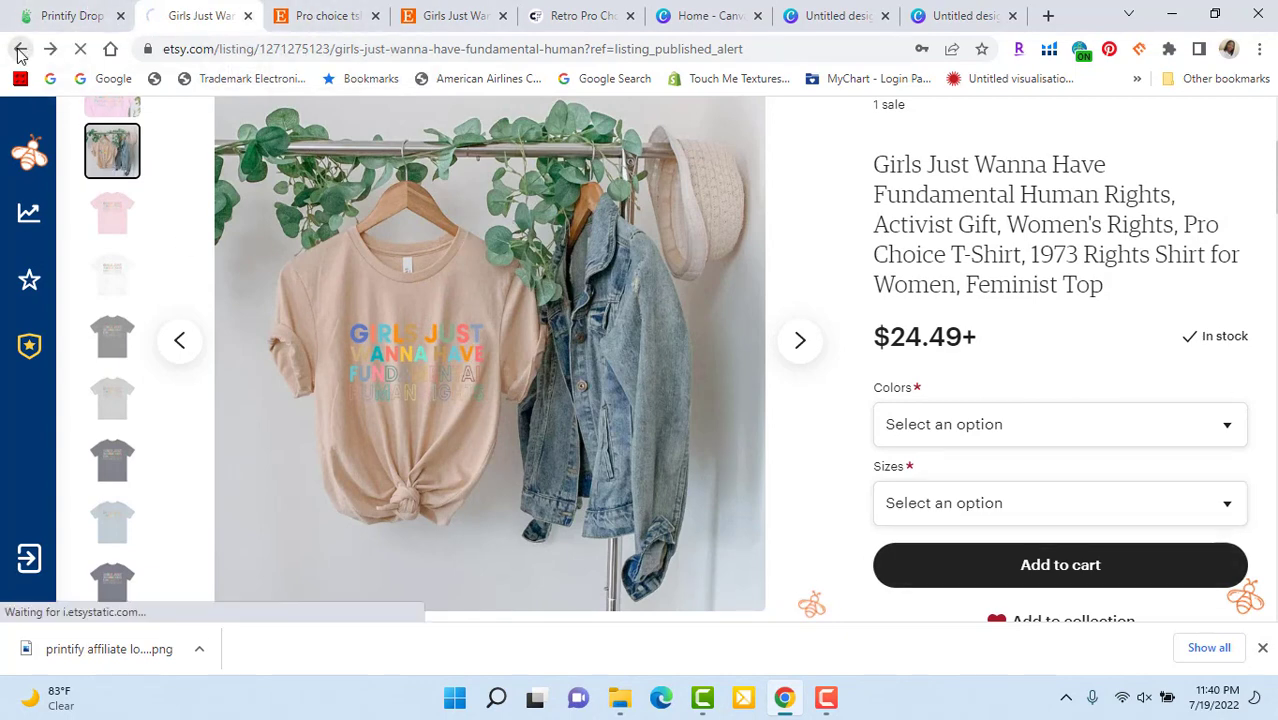